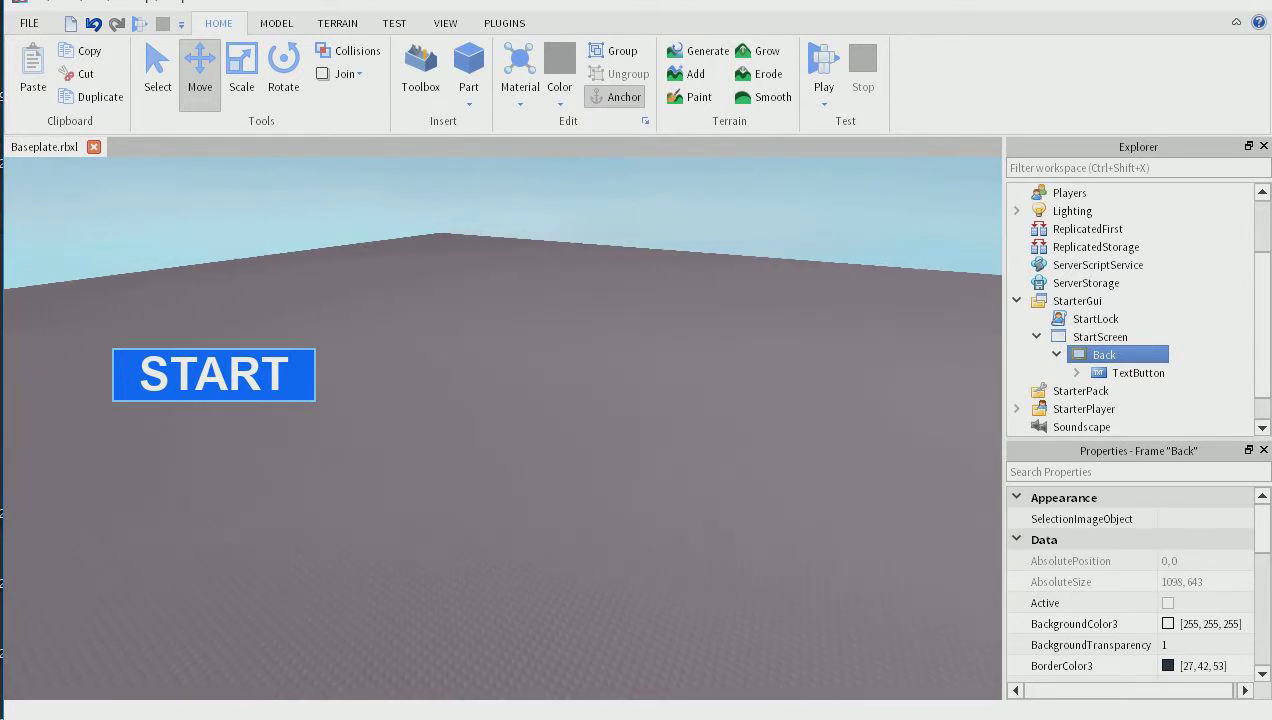
Step: Playtest the place by entering the game through the START button and walking the character around, and end the test
scroll(503, 428, down, 2)
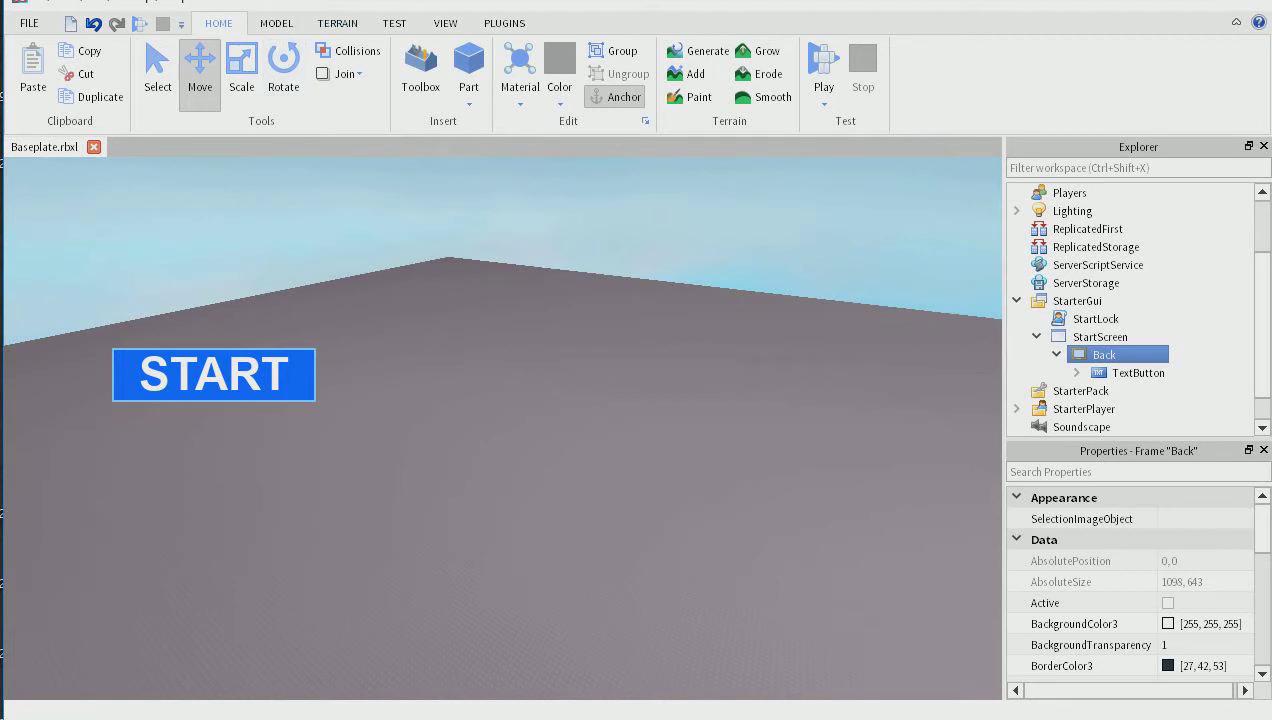
right_drag(503, 360, 503, 570)
right_drag(503, 428, 650, 460)
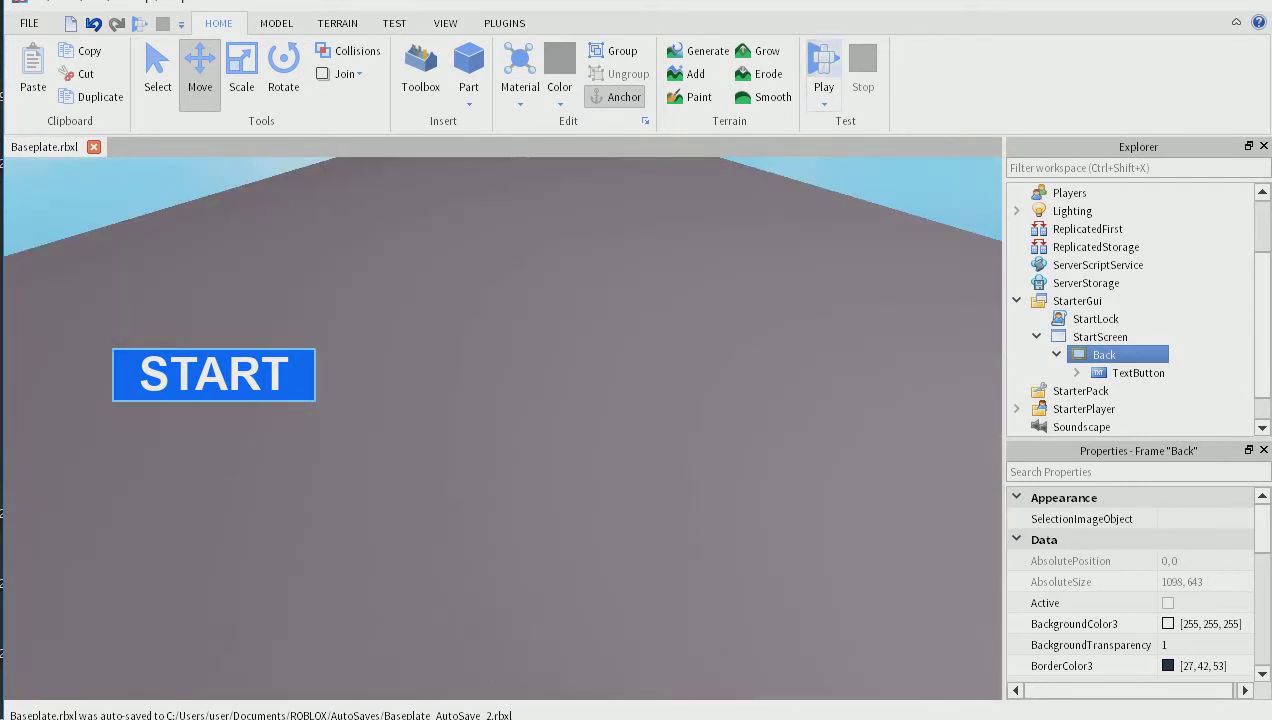
click(823, 70)
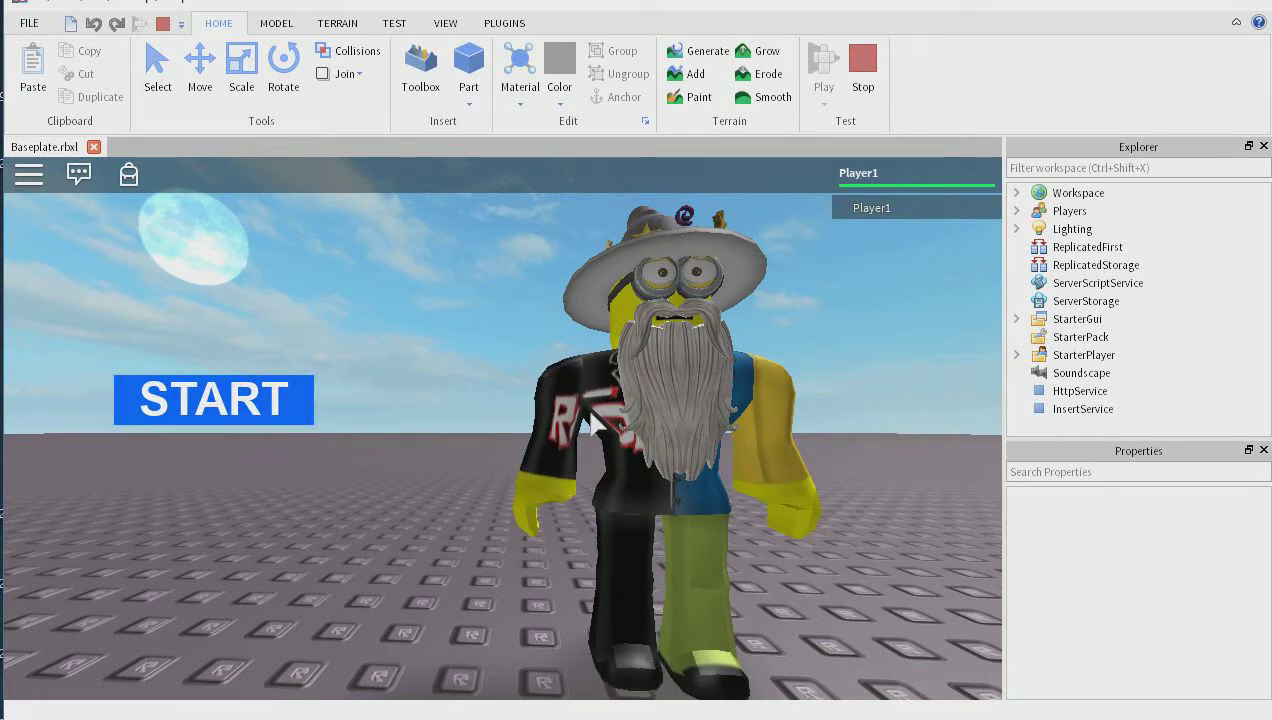
click(203, 416)
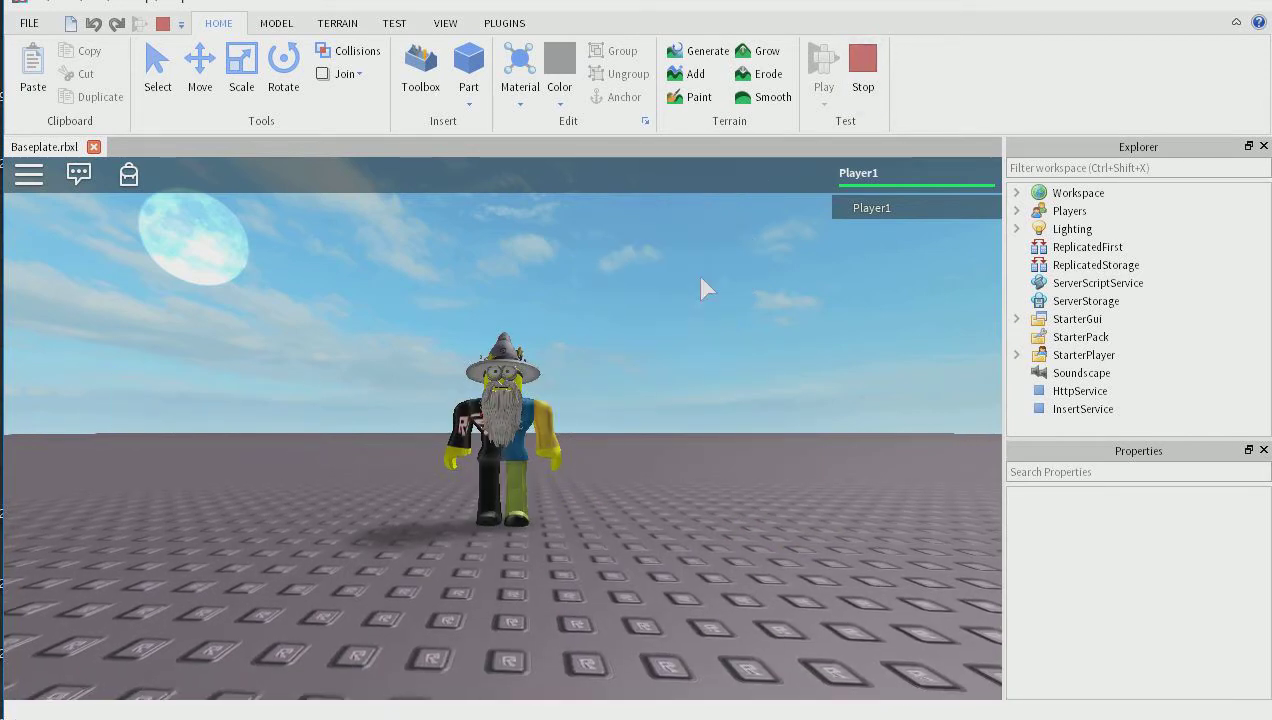
right_drag(701, 278, 701, 278)
key(w)
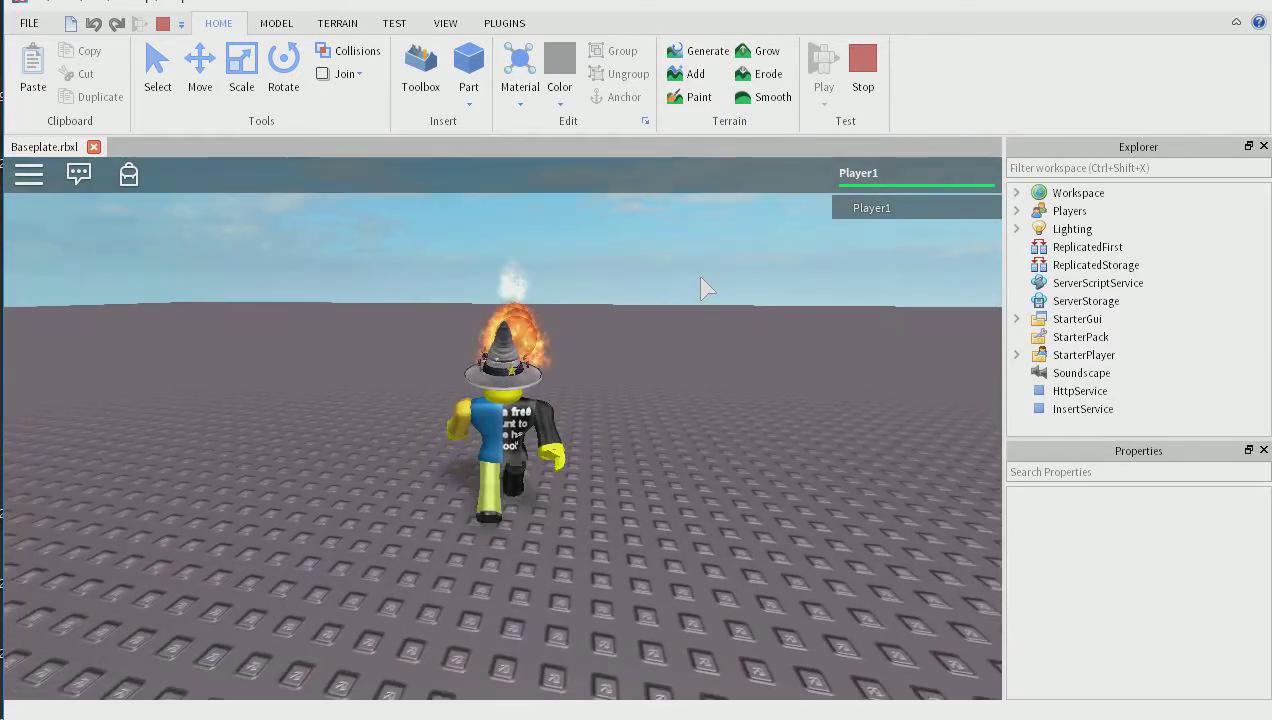
right_drag(701, 278, 701, 278)
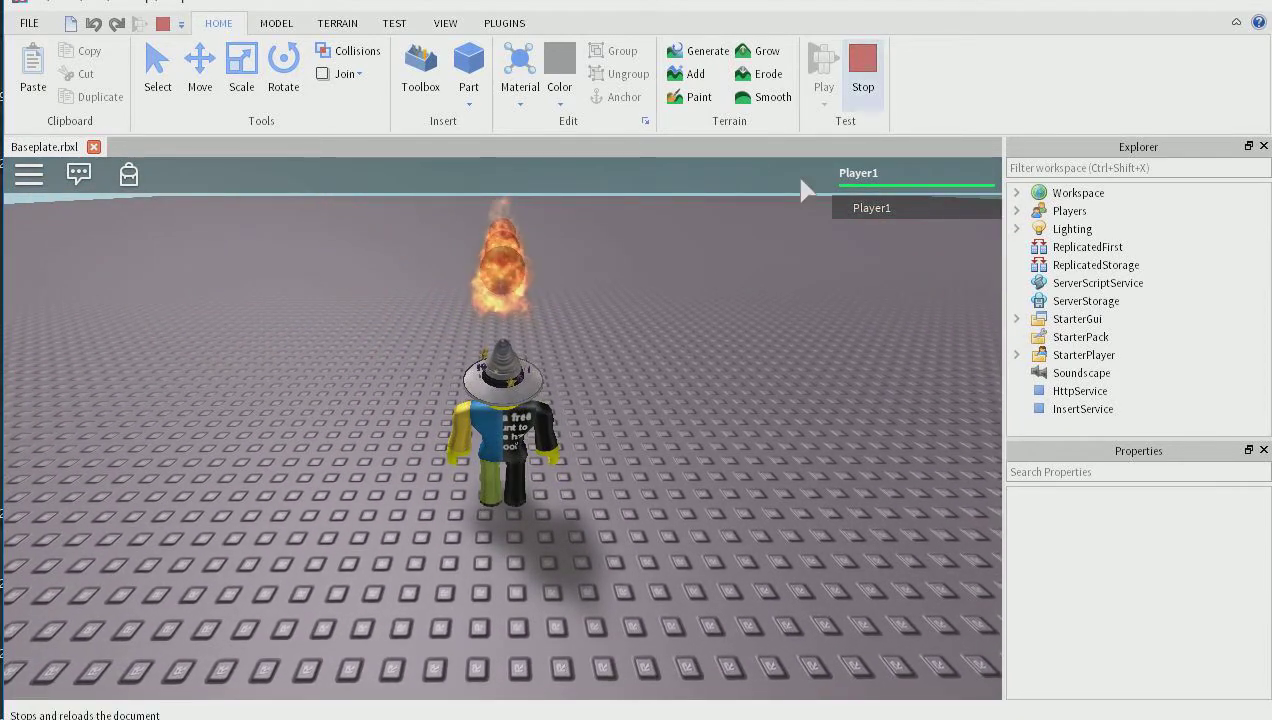
click(862, 70)
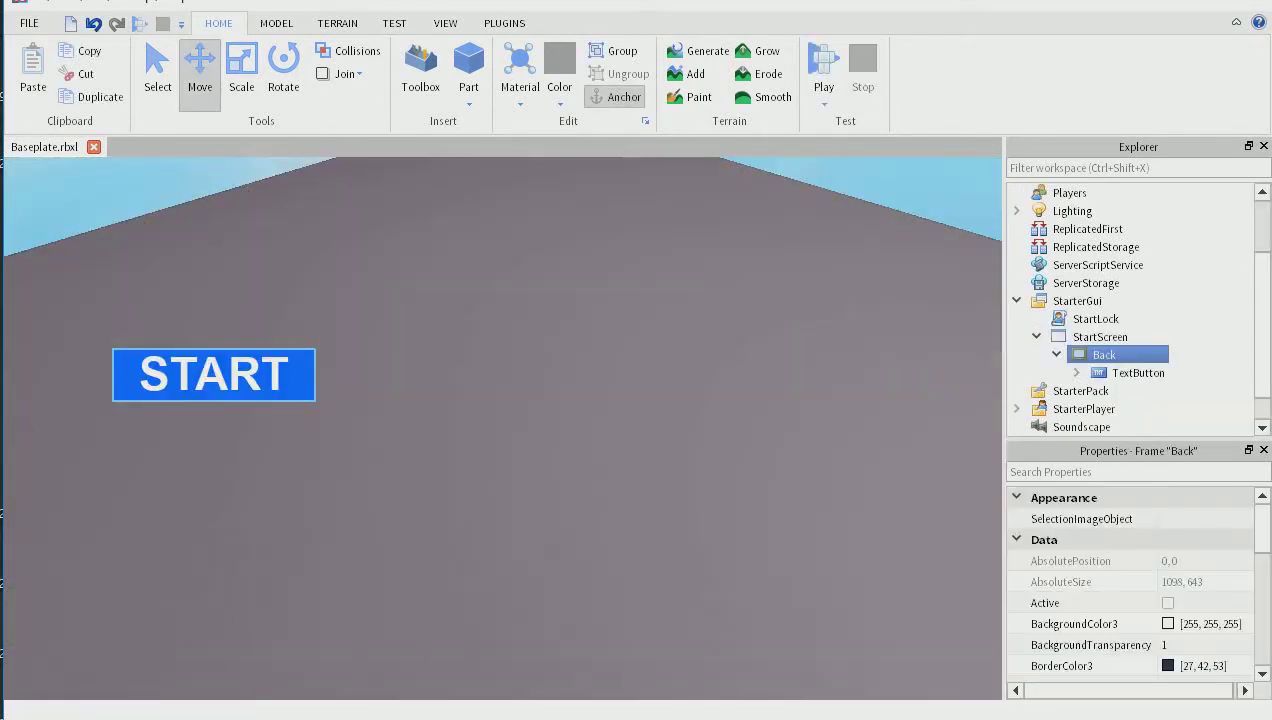
Step: Insert a new LocalScript into StarterGui
right_drag(503, 428, 470, 470)
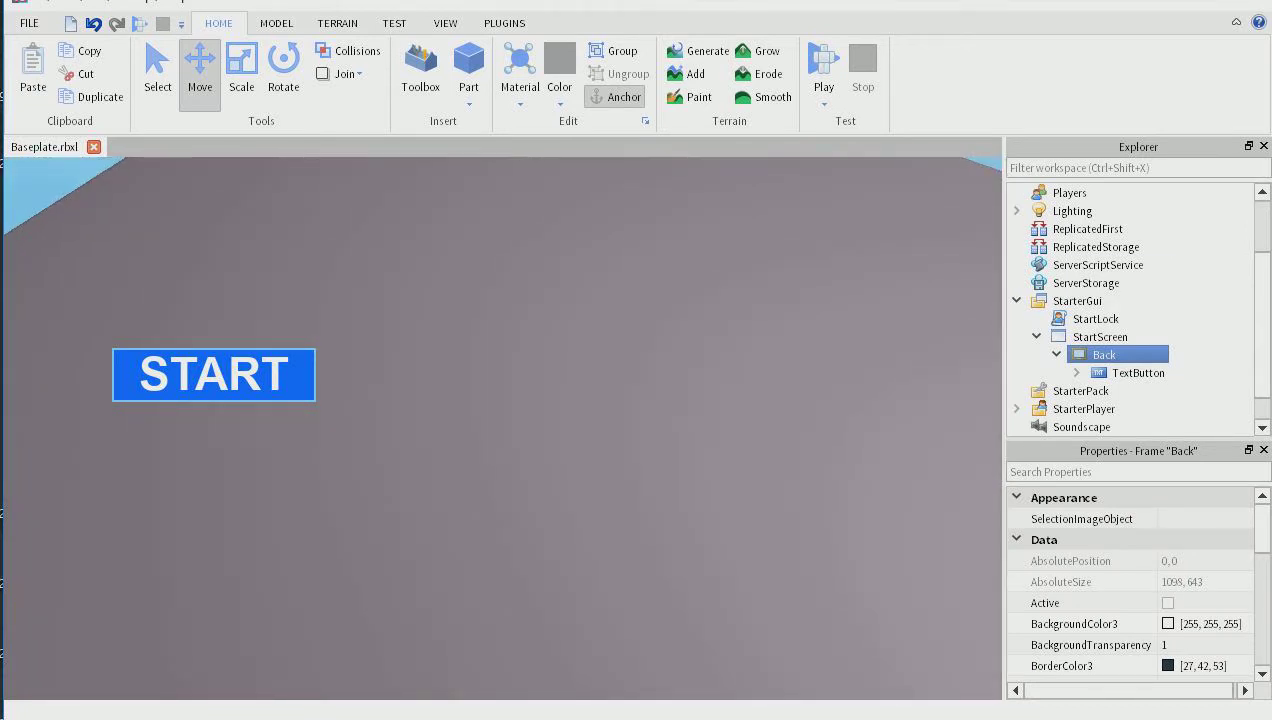
click(1095, 318)
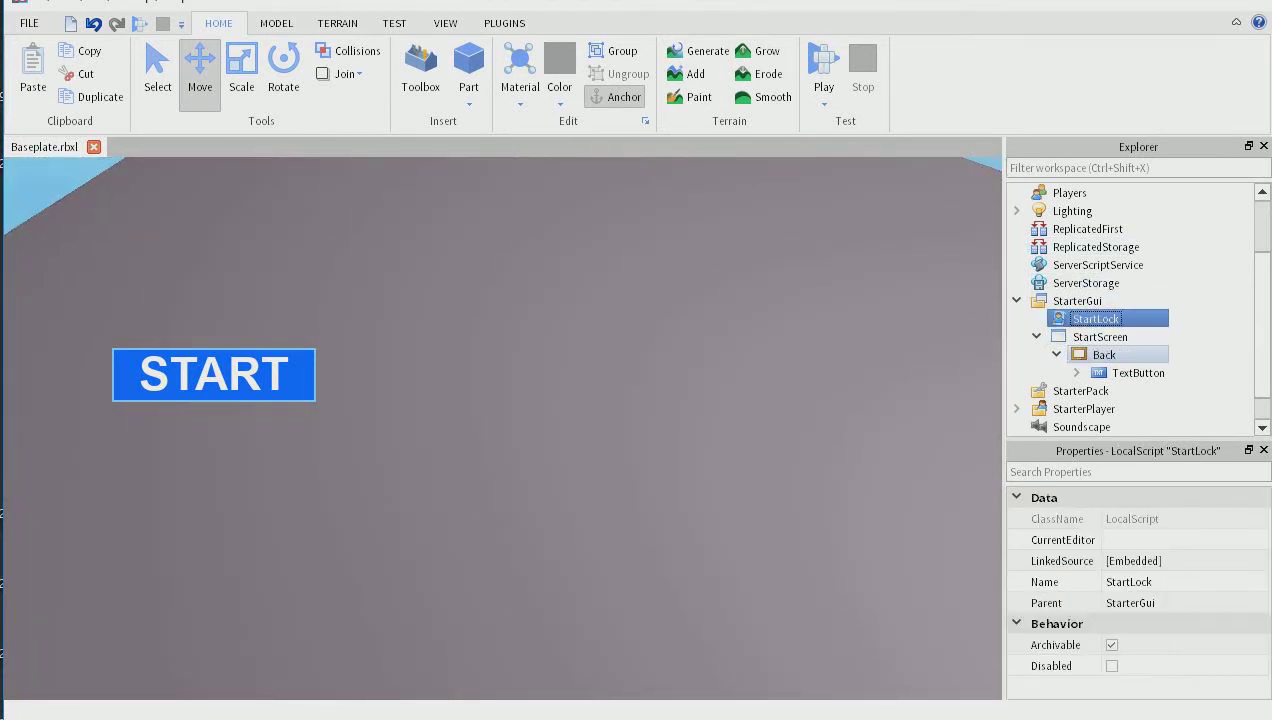
key(Escape)
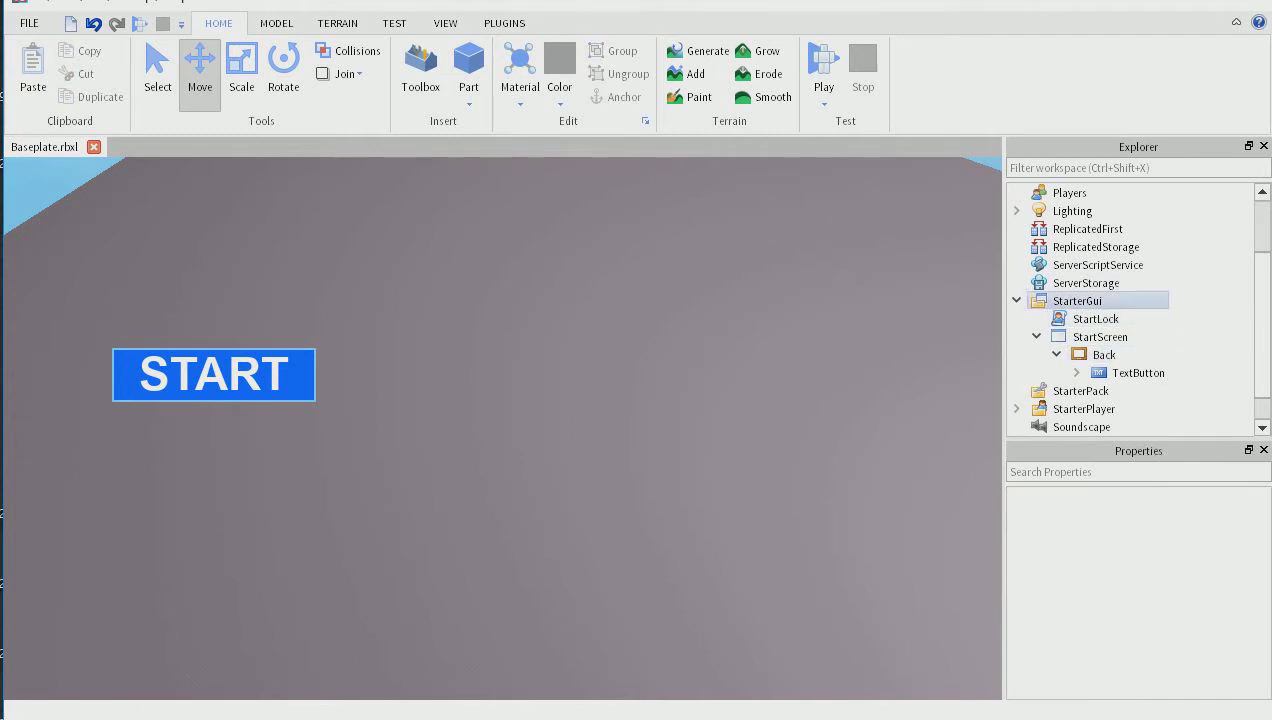
click(1077, 300)
right_click(1077, 300)
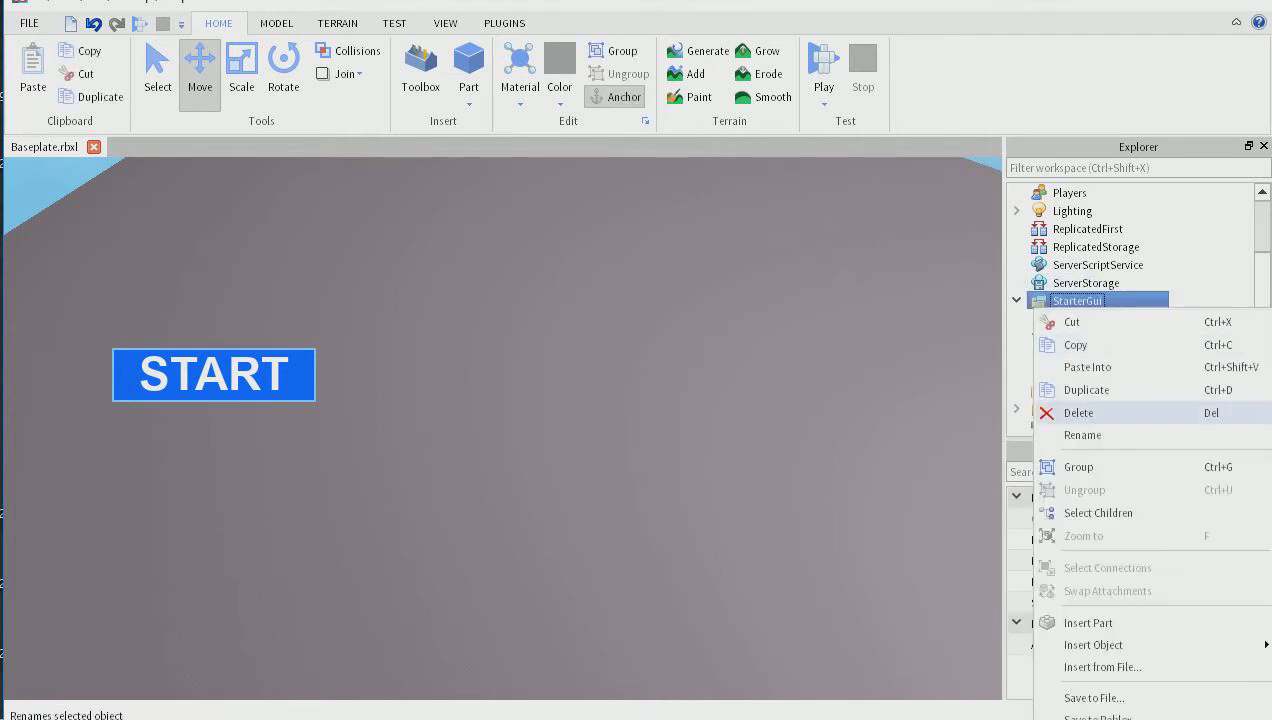
mouse_move(1093, 645)
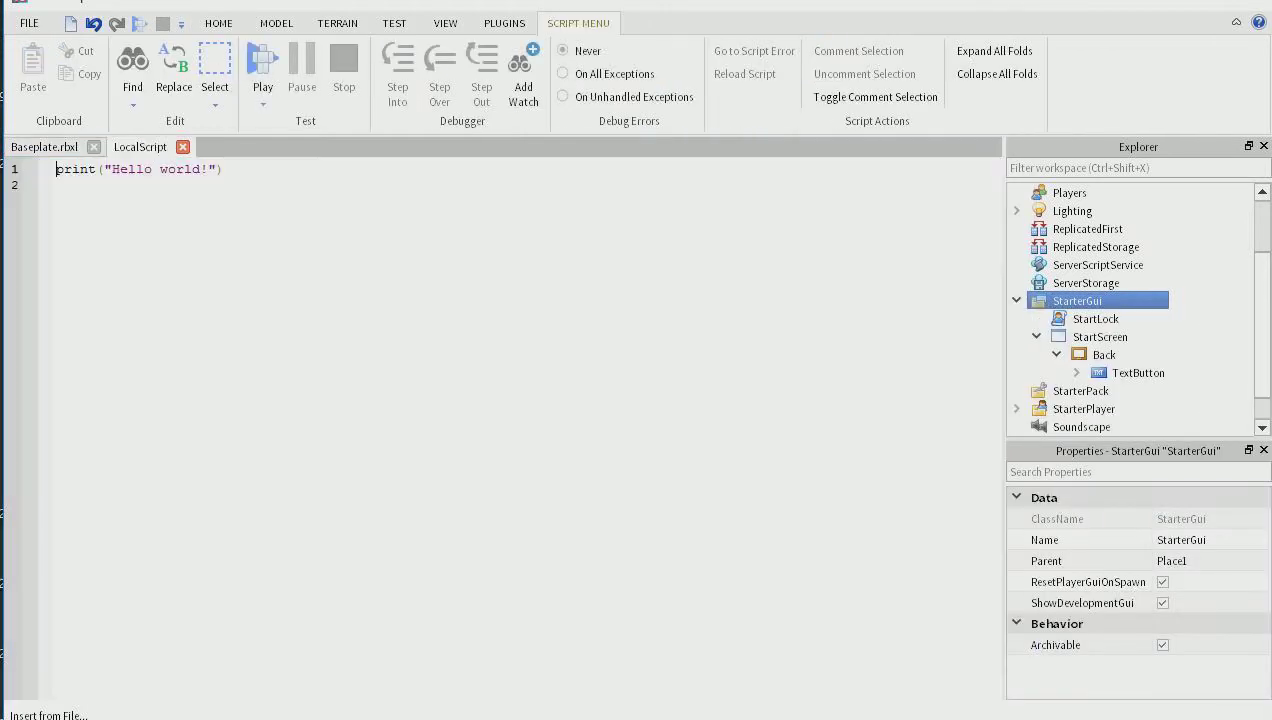
Step: Replace the LocalScript's default code with the line script.Parent.StartScreen.Back.Visible = true
key(ctrl+a)
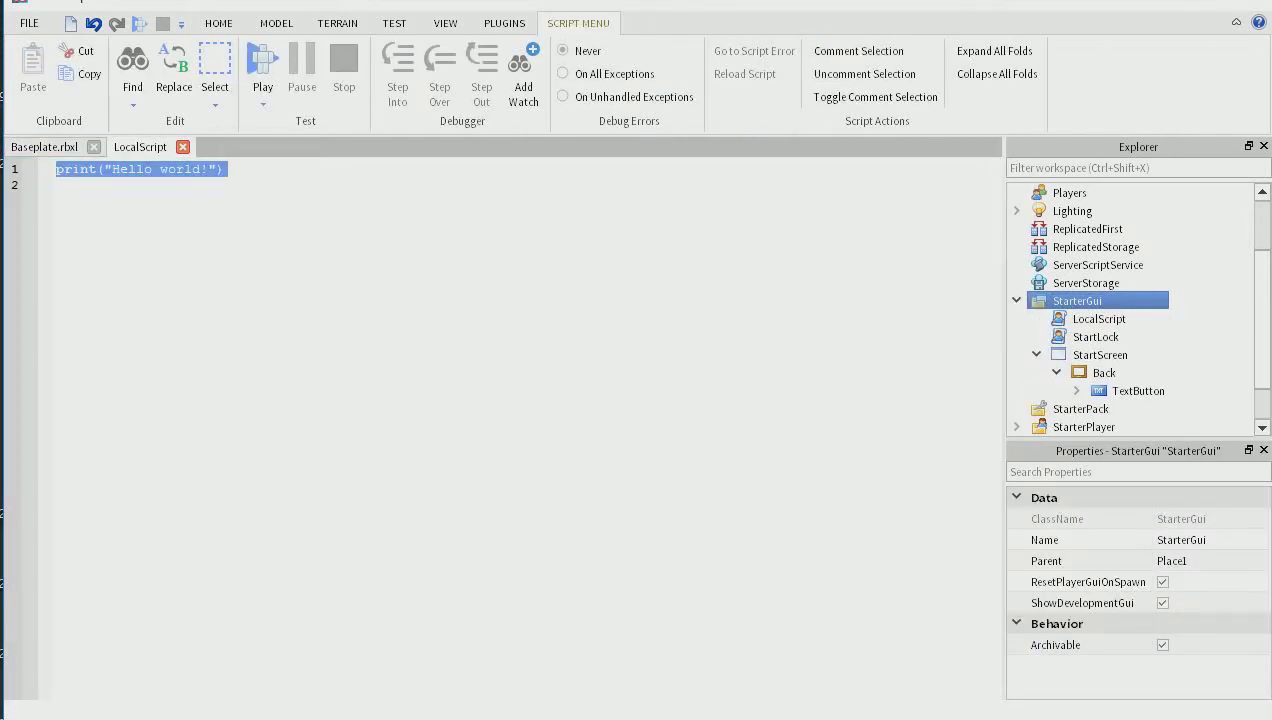
key(BackSpace)
text(SCRIPT.pARENT.p)
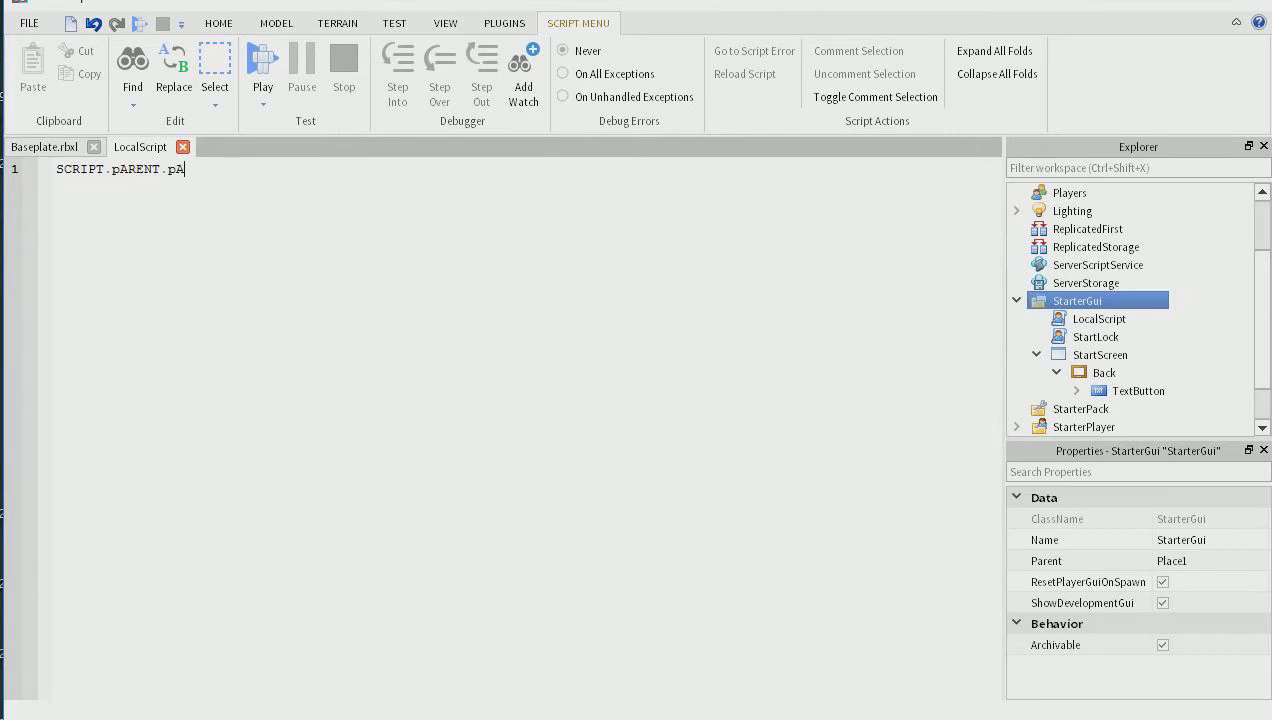
key(BackSpace)
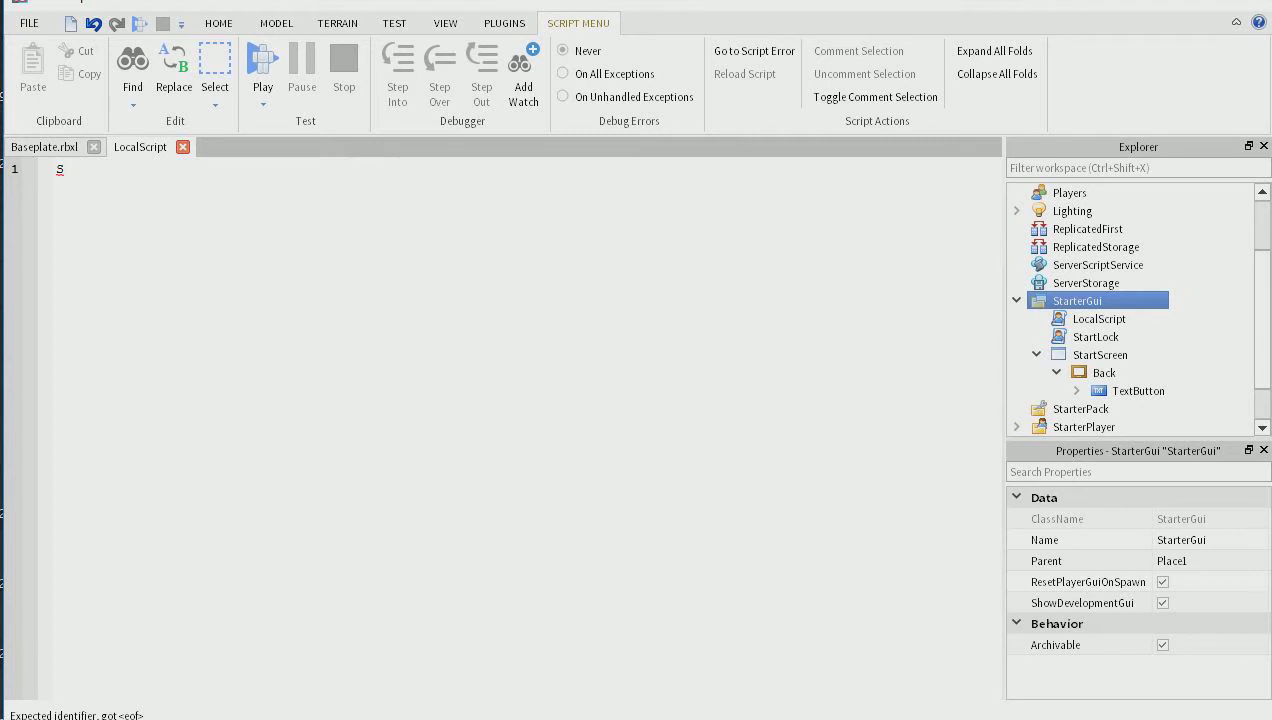
text(cript)
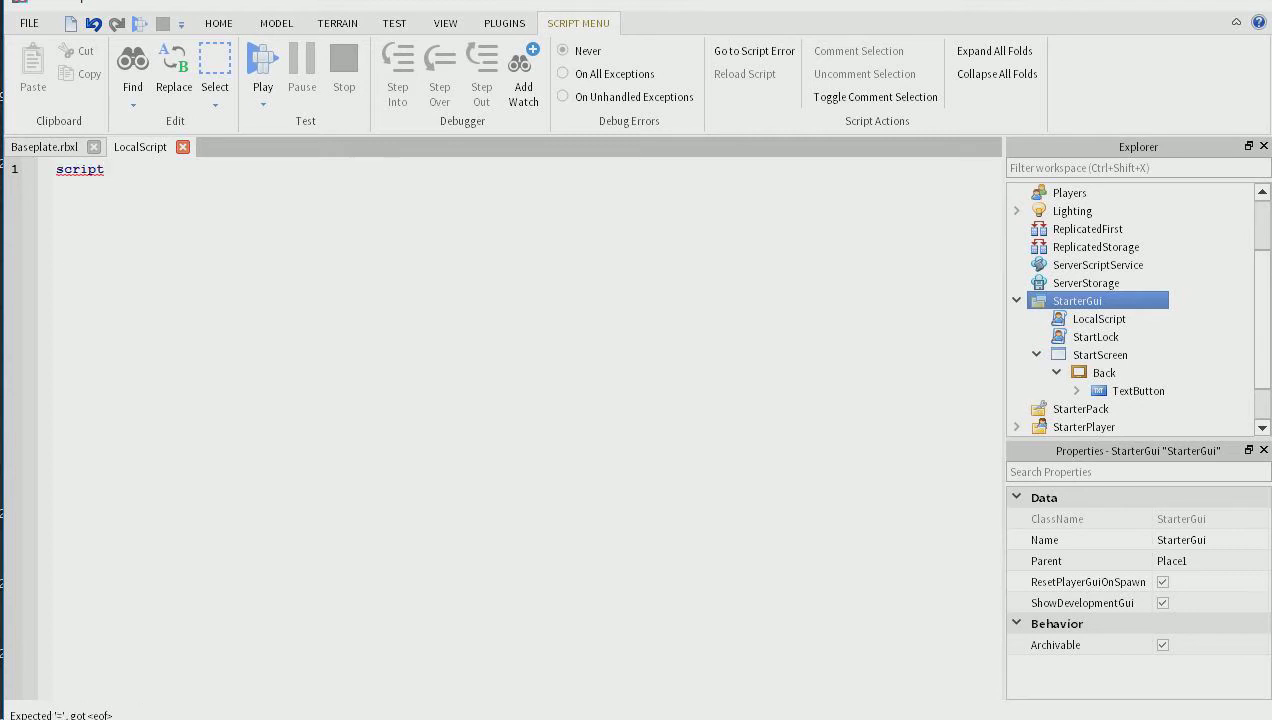
text(.Parent.)
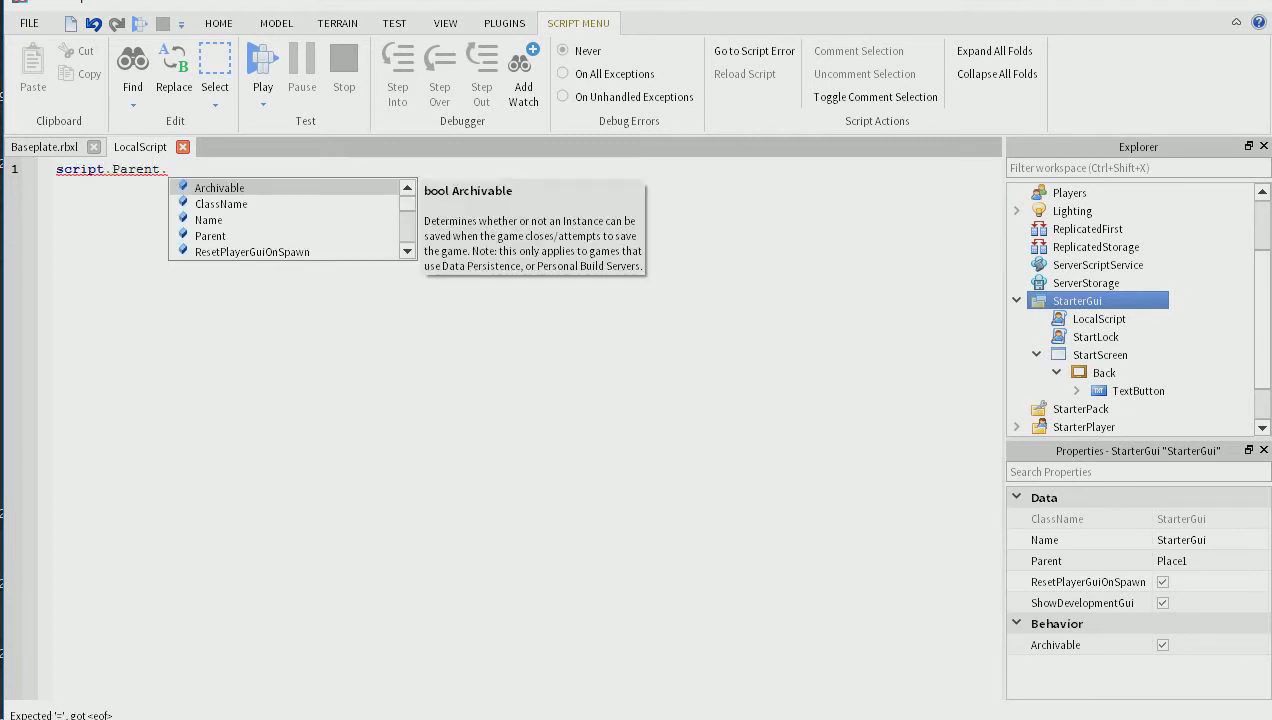
key(Escape)
text(Start)
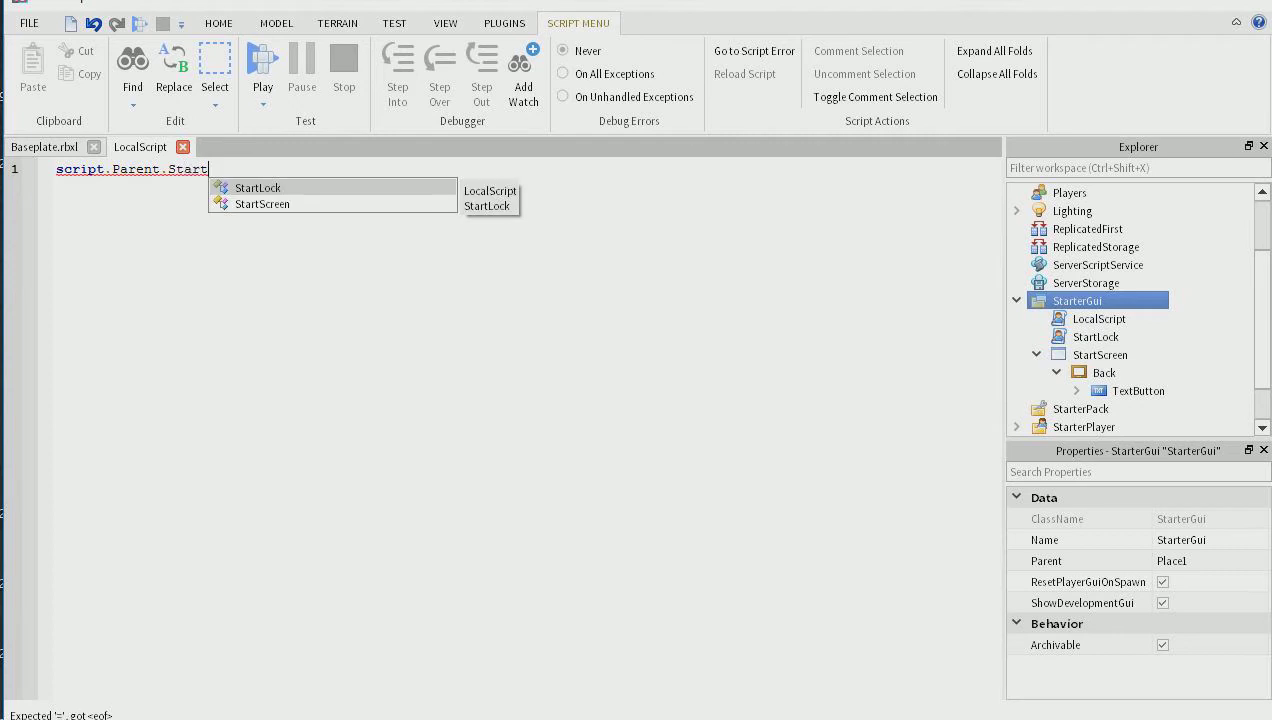
key(Down)
key(Return)
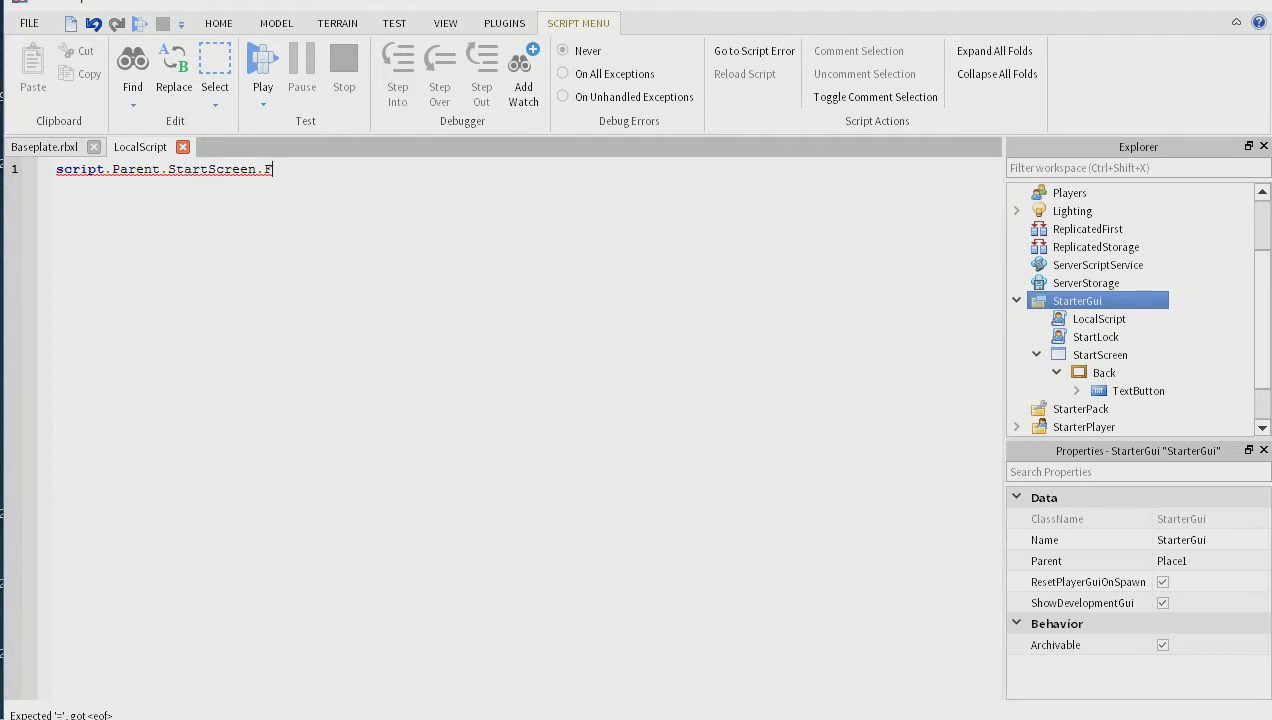
text(.Bacl)
text(.Vi)
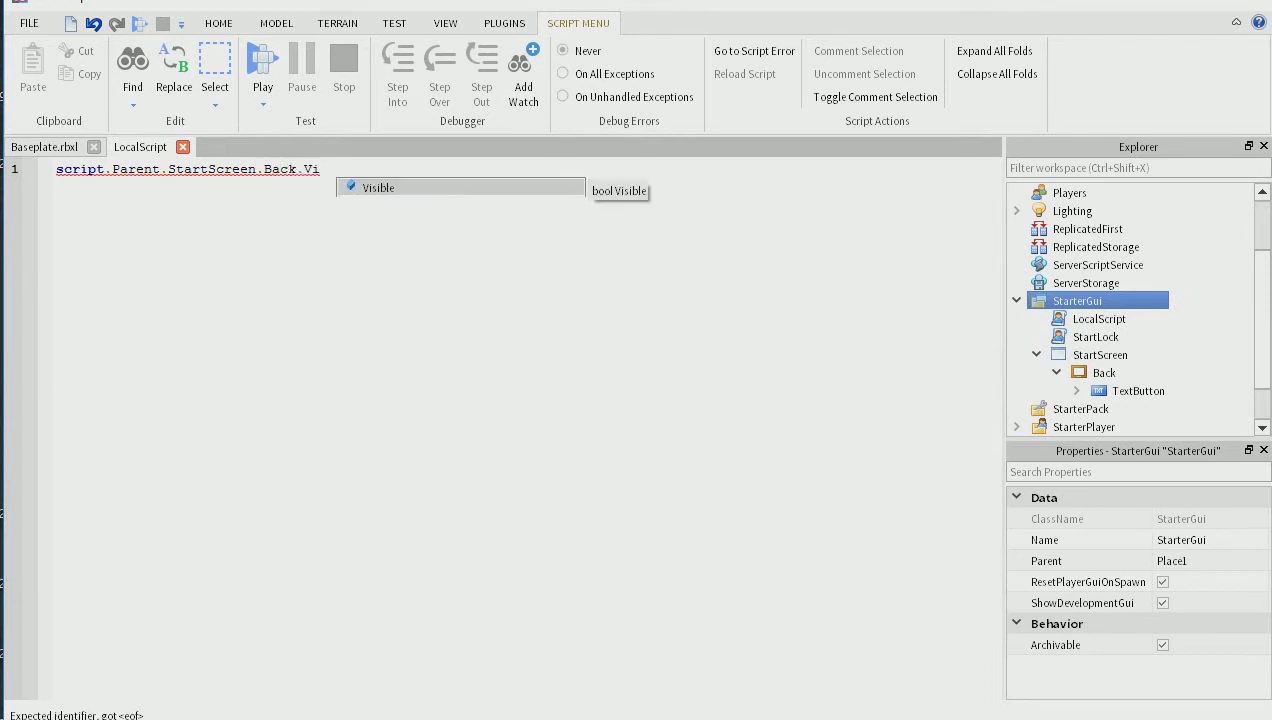
text(sible = true)
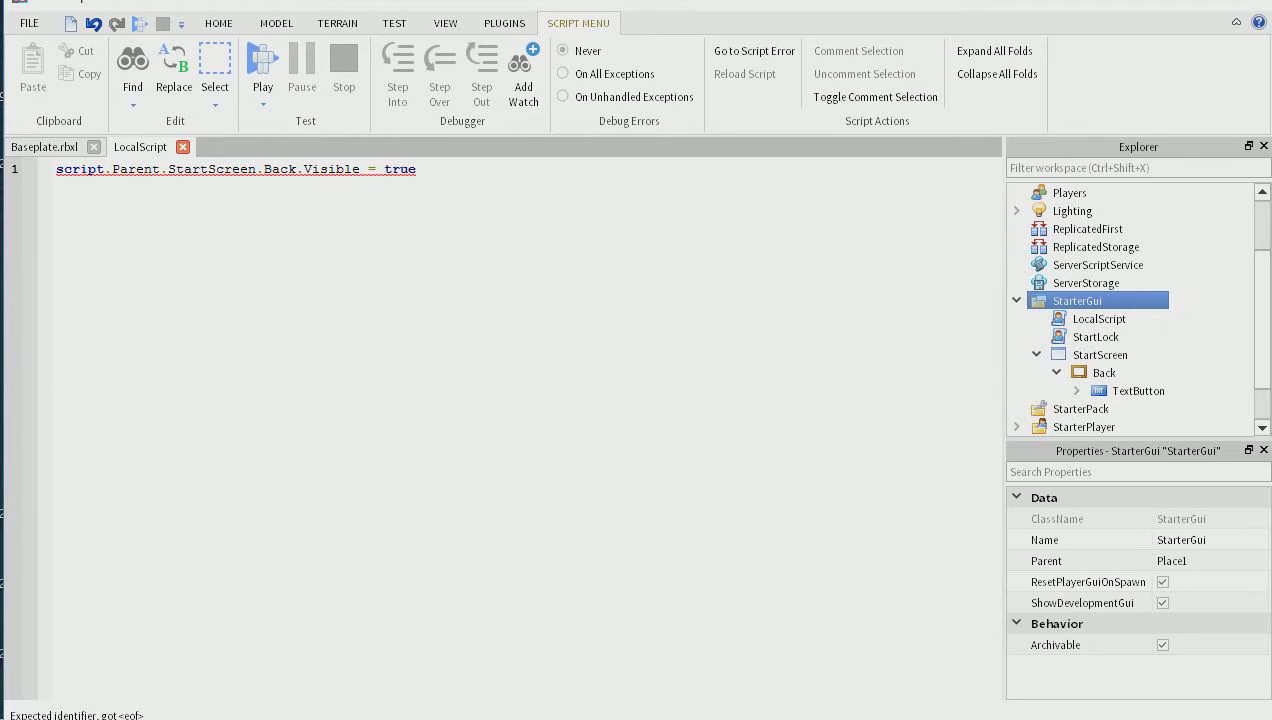
Step: Turn off the Visible property of the Back frame inside StartScreen in the Baseplate.rbxl place
click(1104, 372)
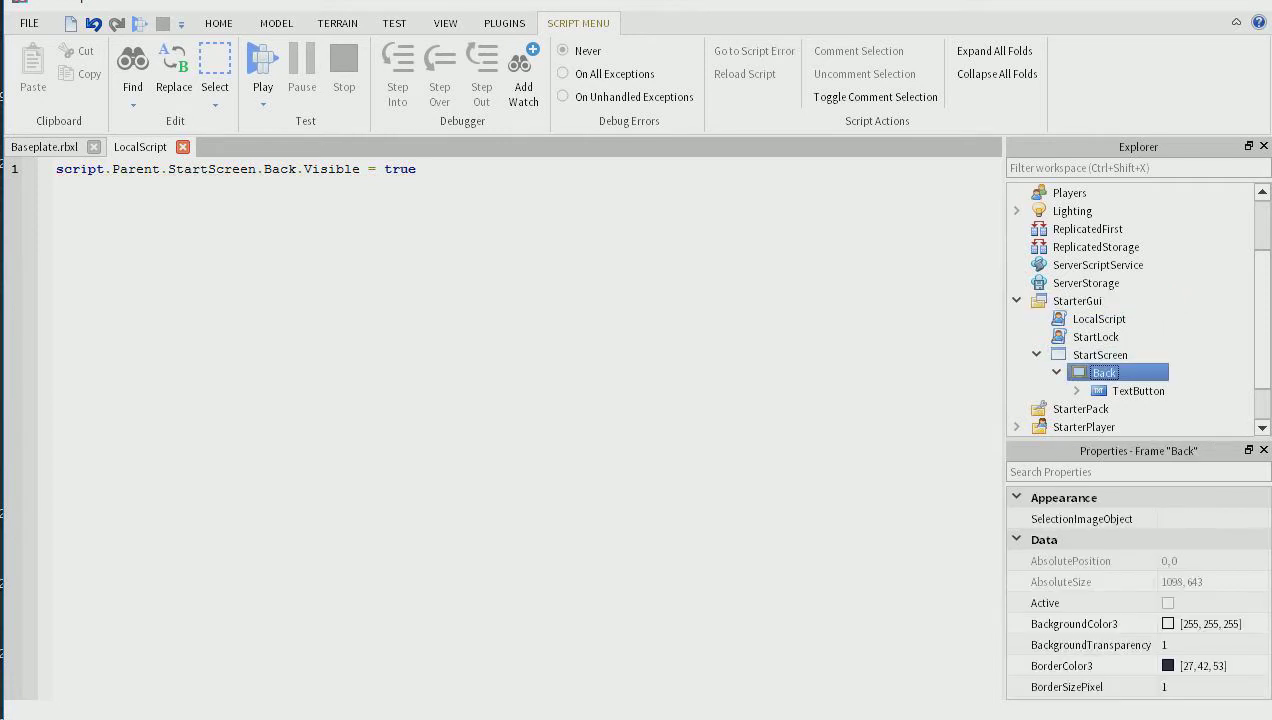
click(44, 147)
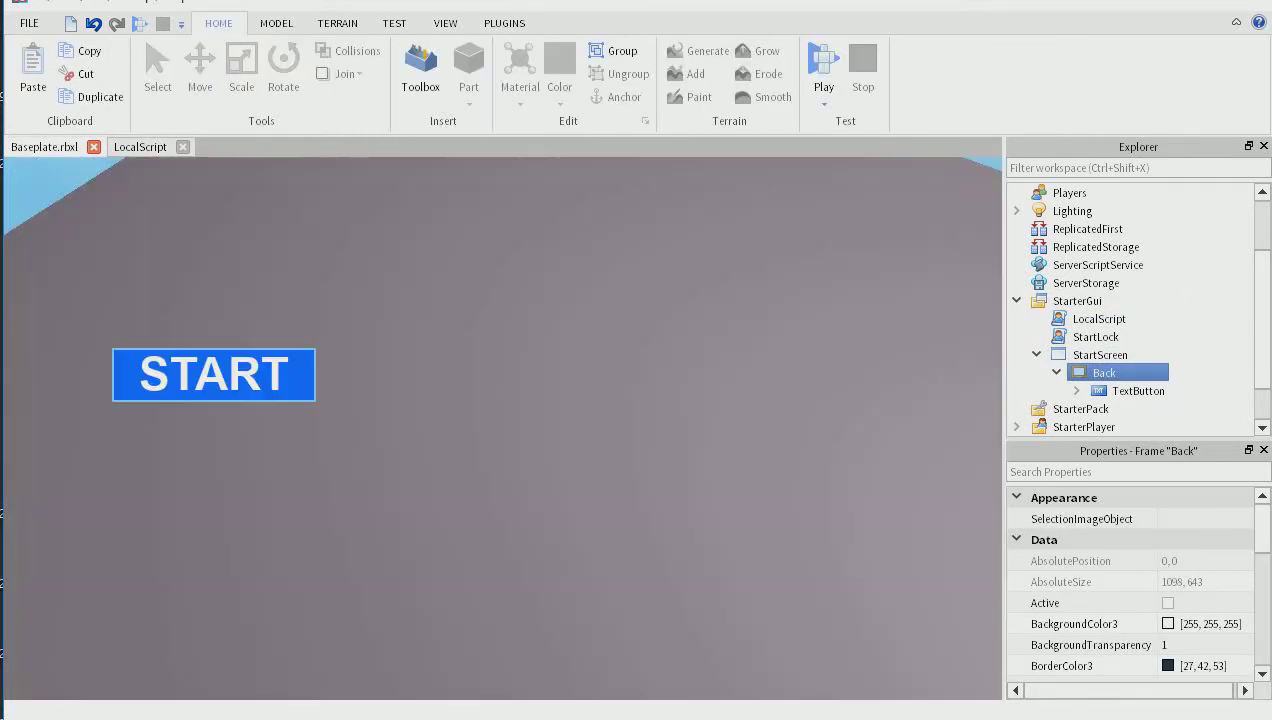
scroll(1130, 600, down, 7)
scroll(1130, 600, up, 3)
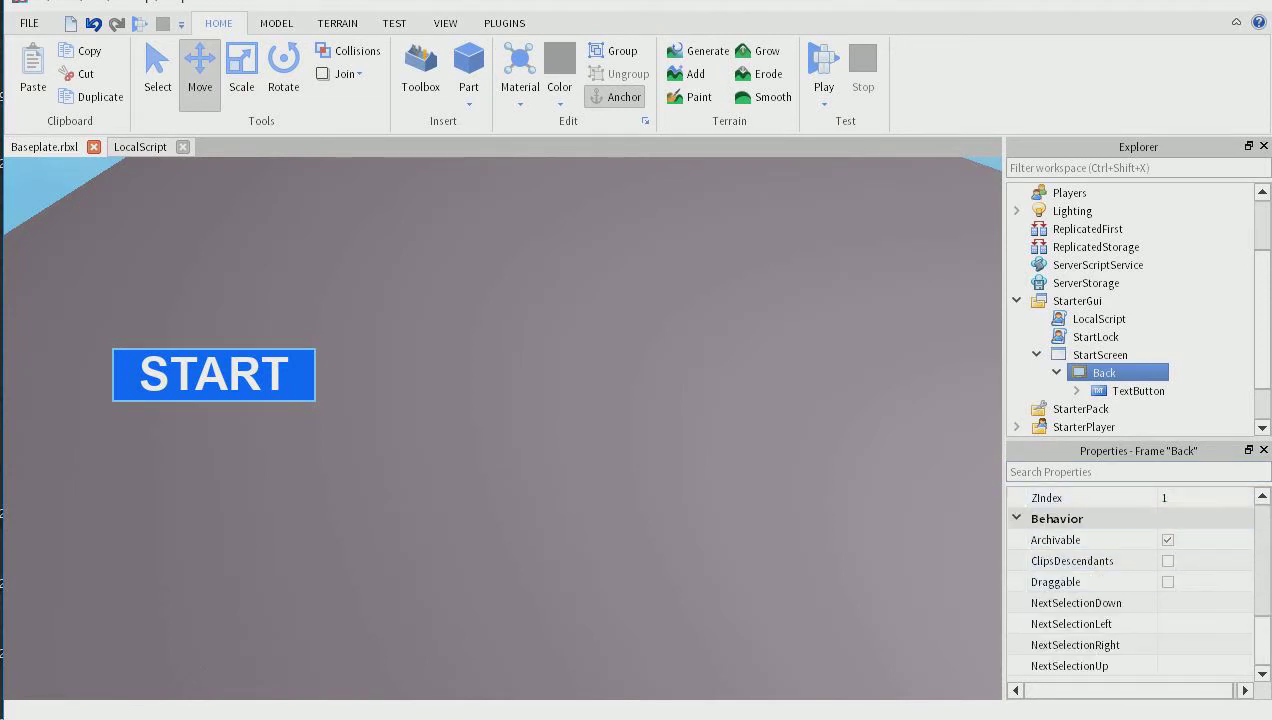
click(1167, 602)
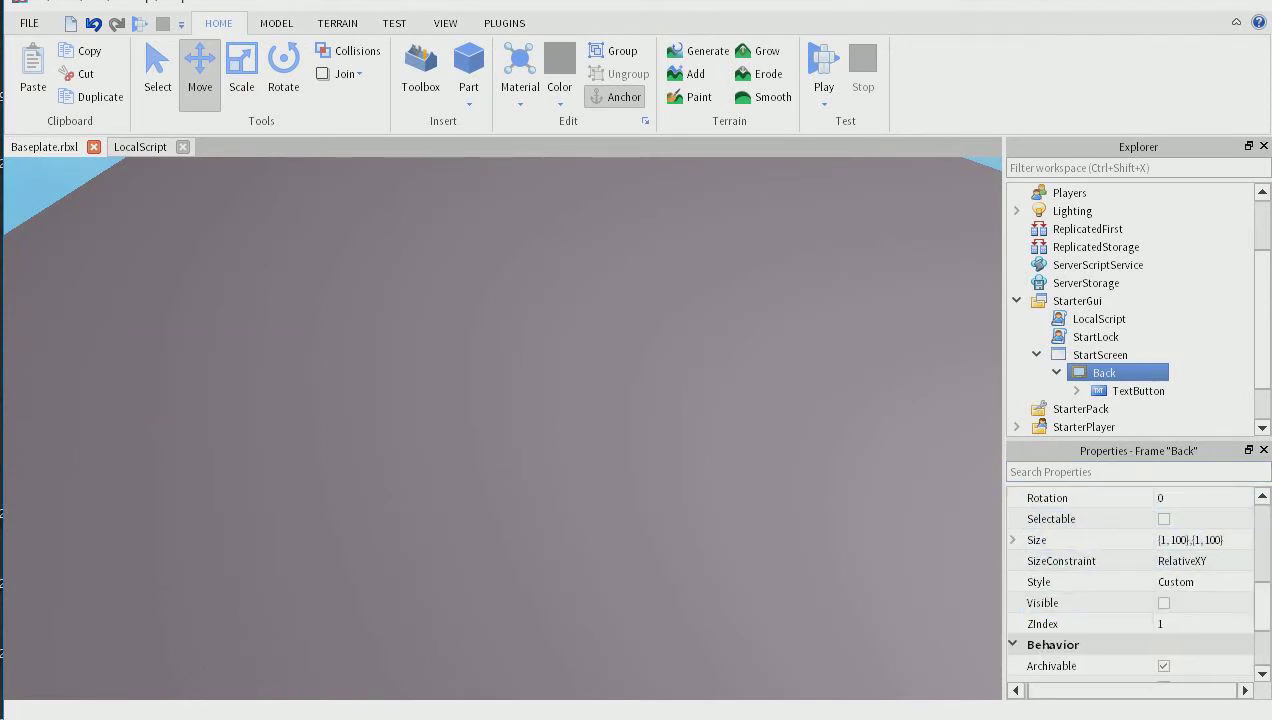
Step: Rename the new LocalScript in StarterGui to Loader and return to the place view
click(1099, 318)
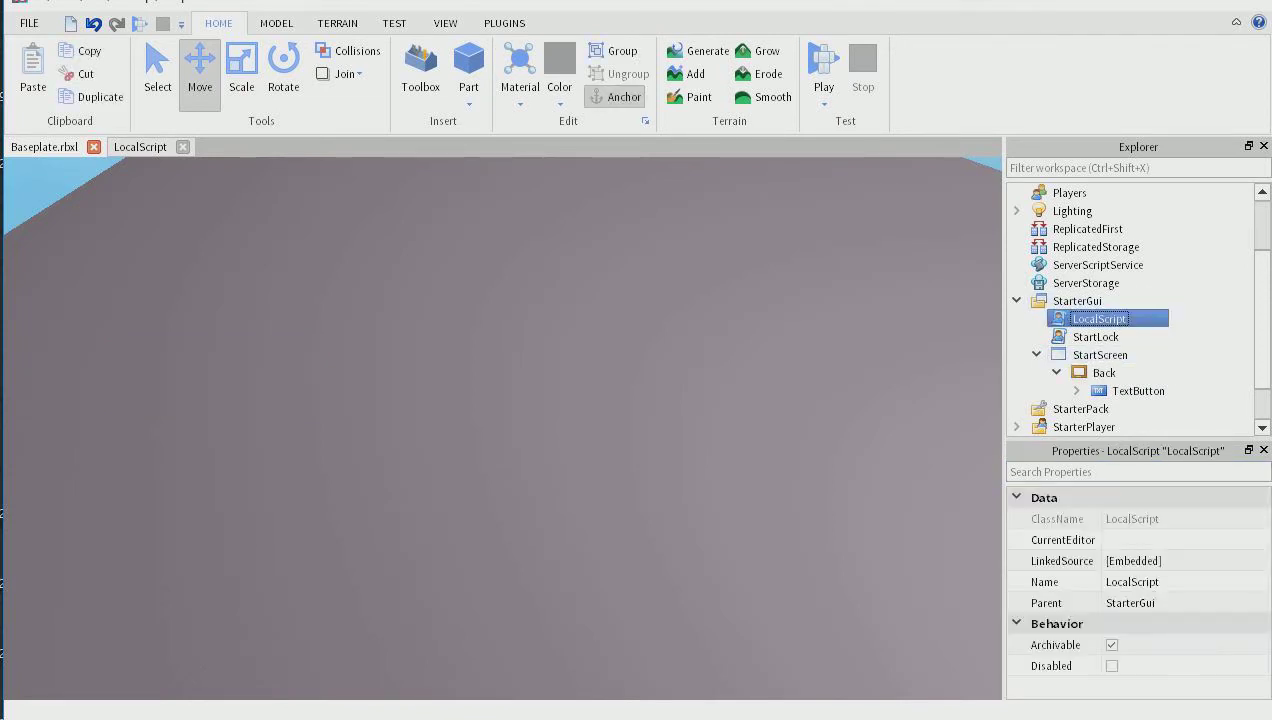
click(1131, 581)
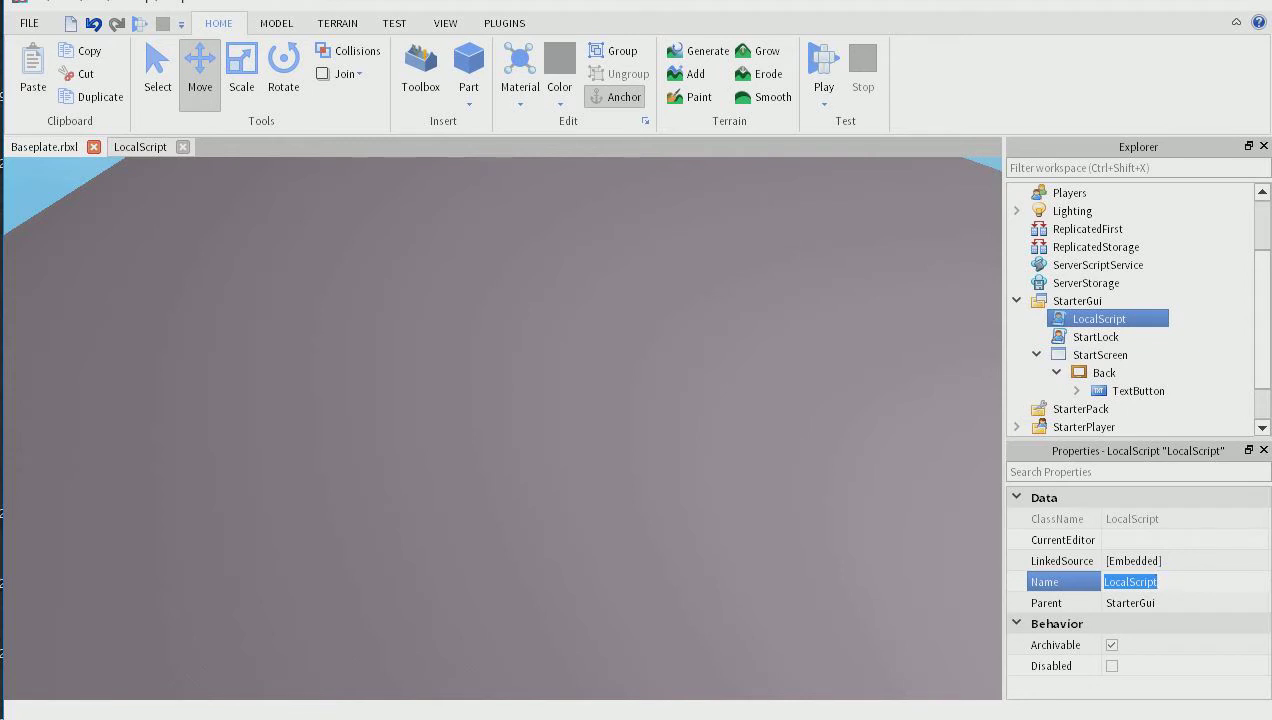
key(Return)
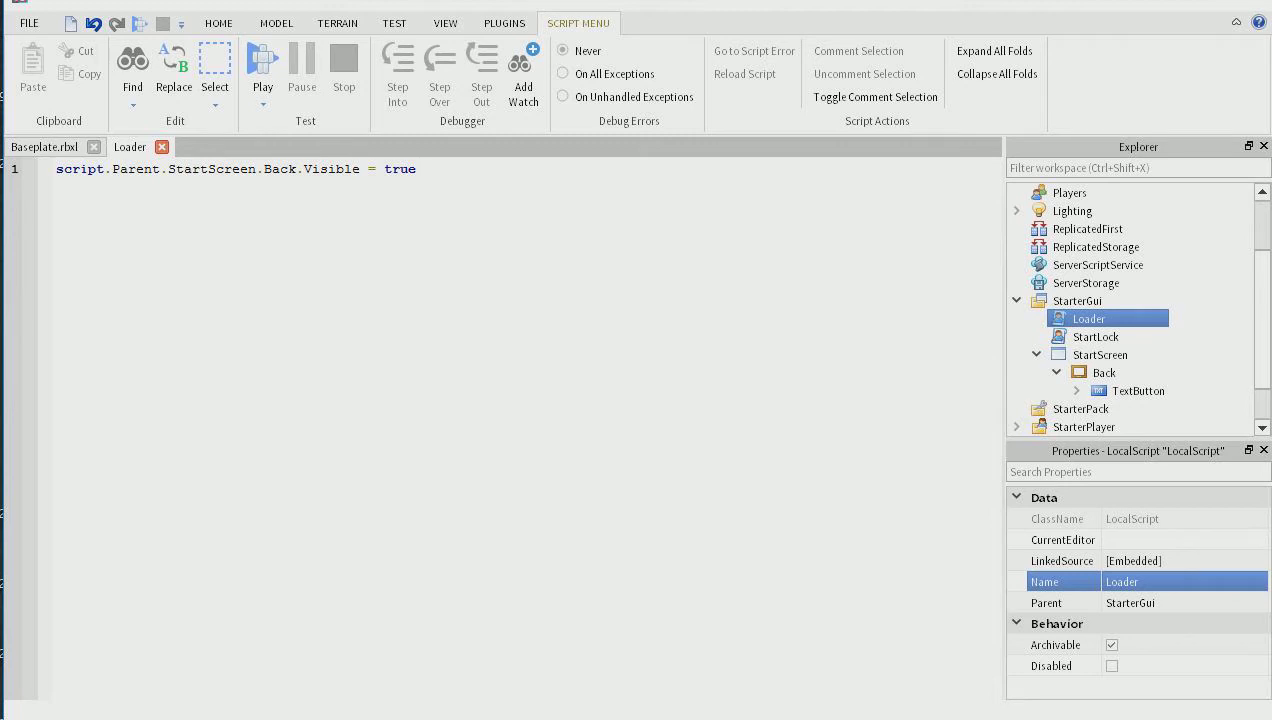
key(ctrl+Tab)
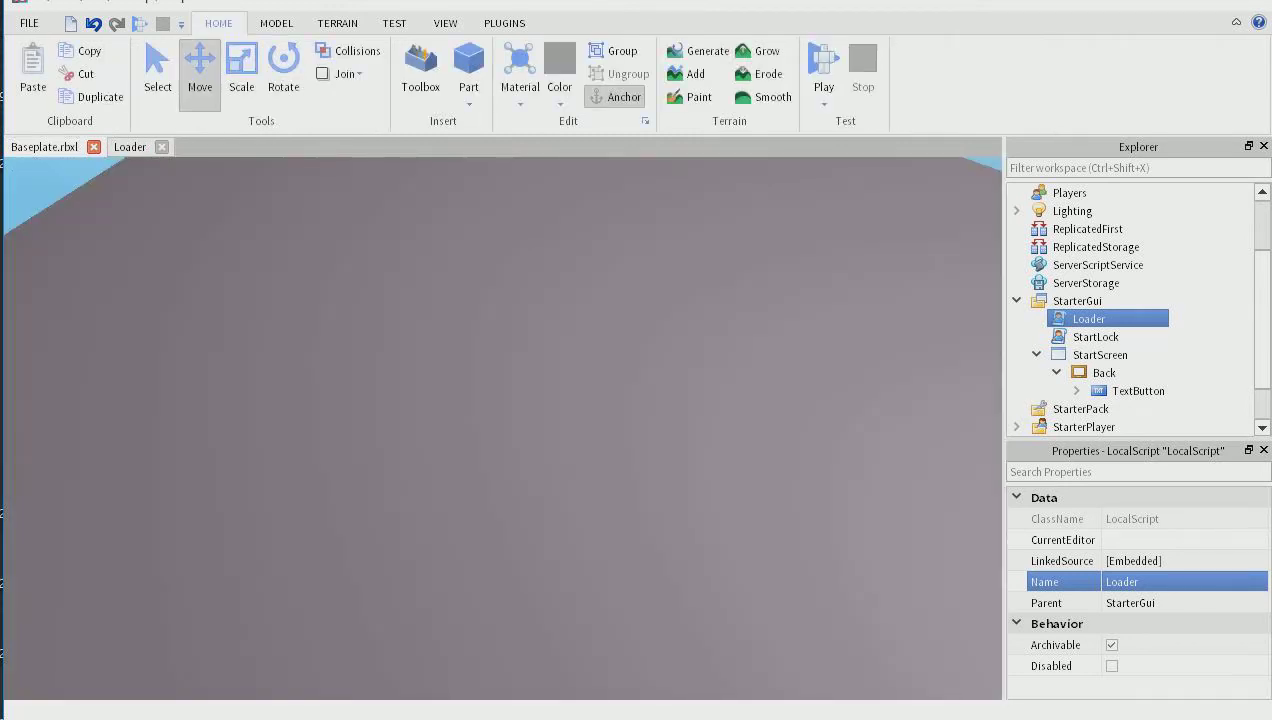
Step: Examine the baseplate and its SpawnLocation from several angles, selecting the SpawnLocation and clearing the selection again
right_drag(503, 428, 610, 355)
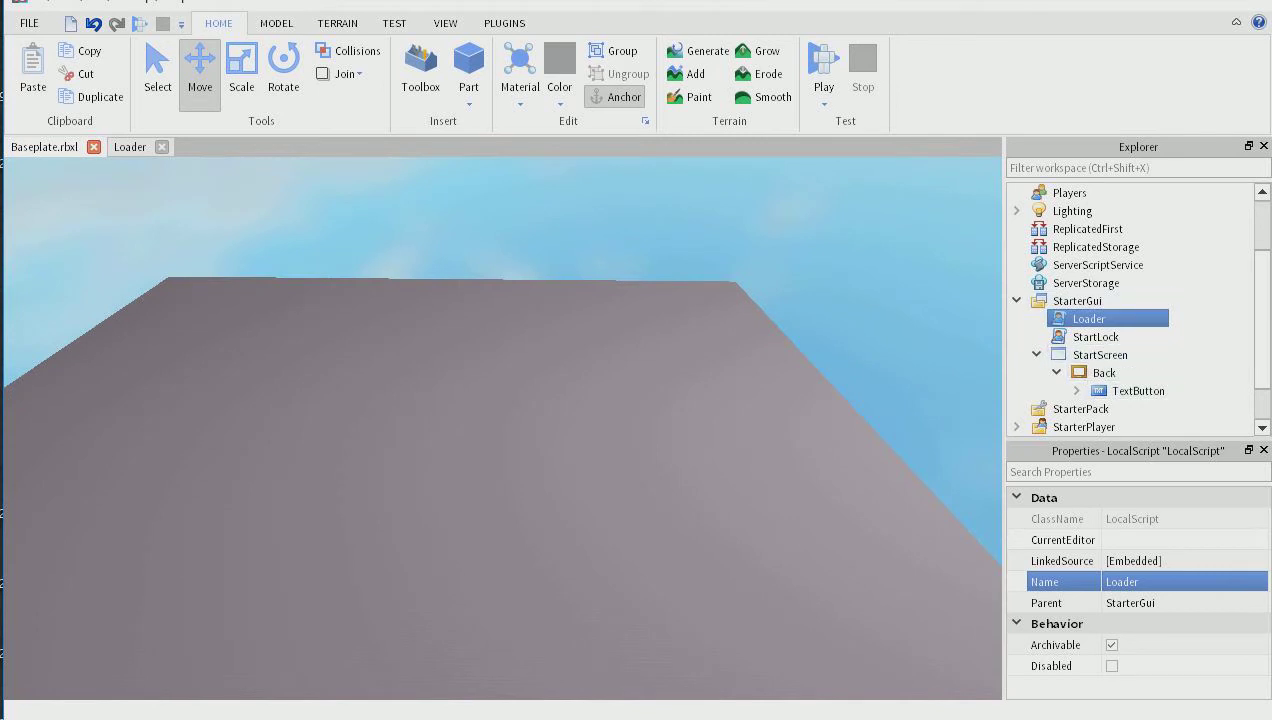
right_drag(503, 428, 390, 590)
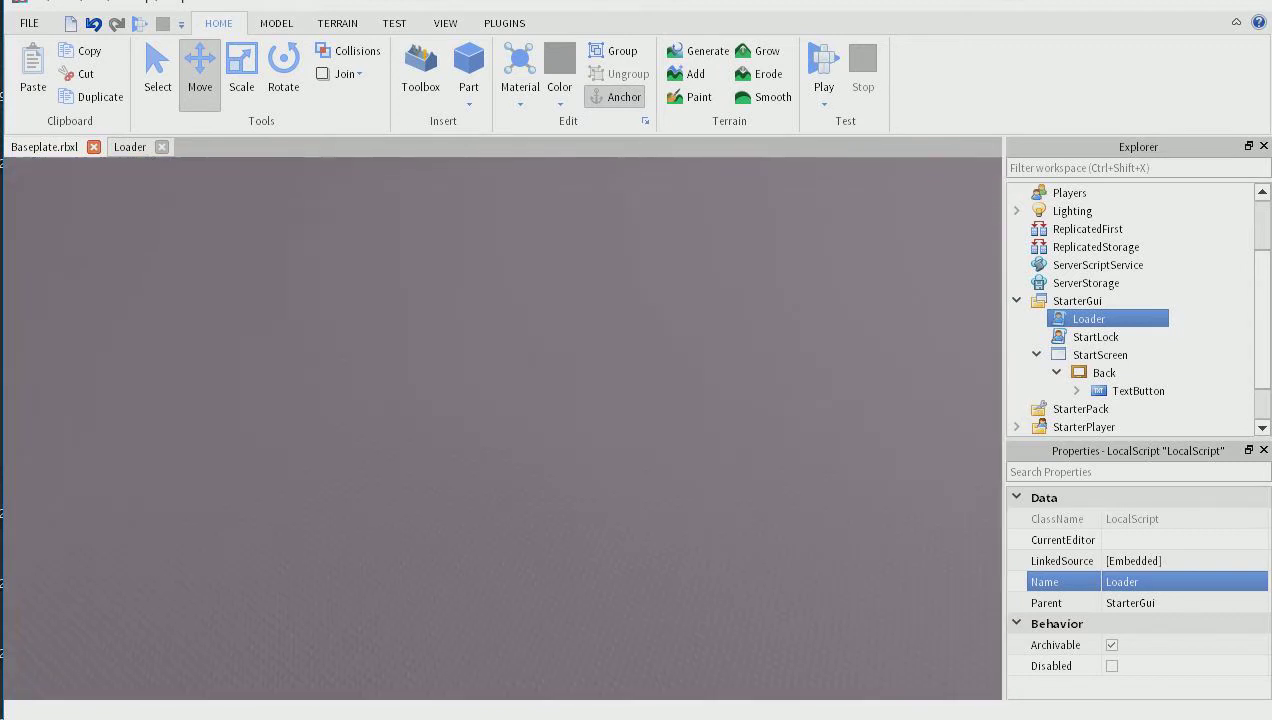
scroll(503, 428, down, 4)
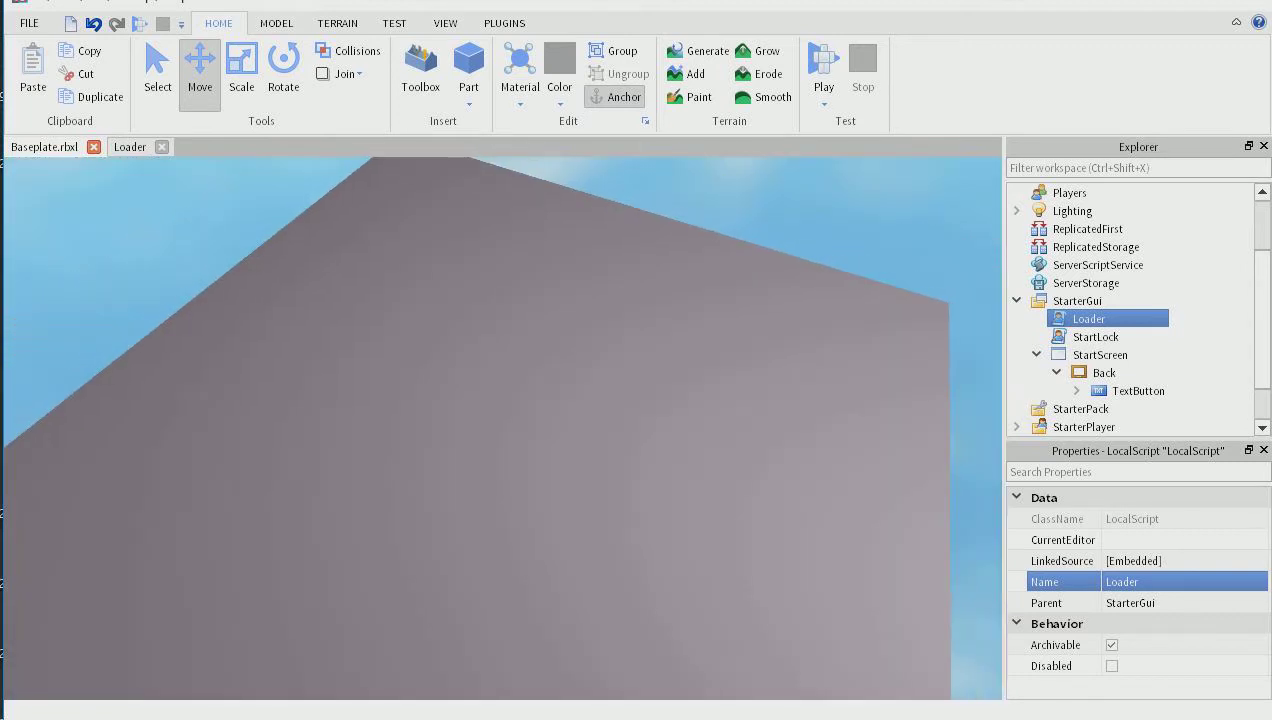
scroll(503, 428, up, 1)
scroll(503, 428, up, 1)
drag(840, 290, 200, 694)
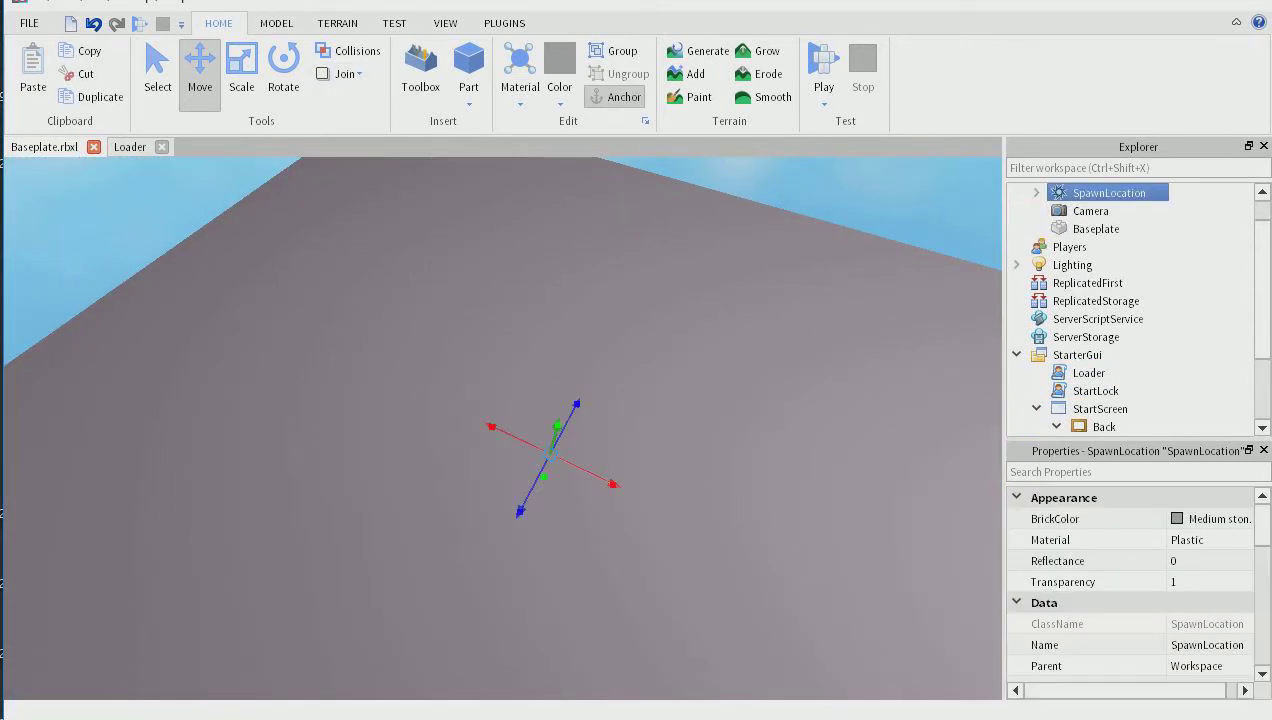
right_drag(503, 428, 450, 230)
key(q)
key(e)
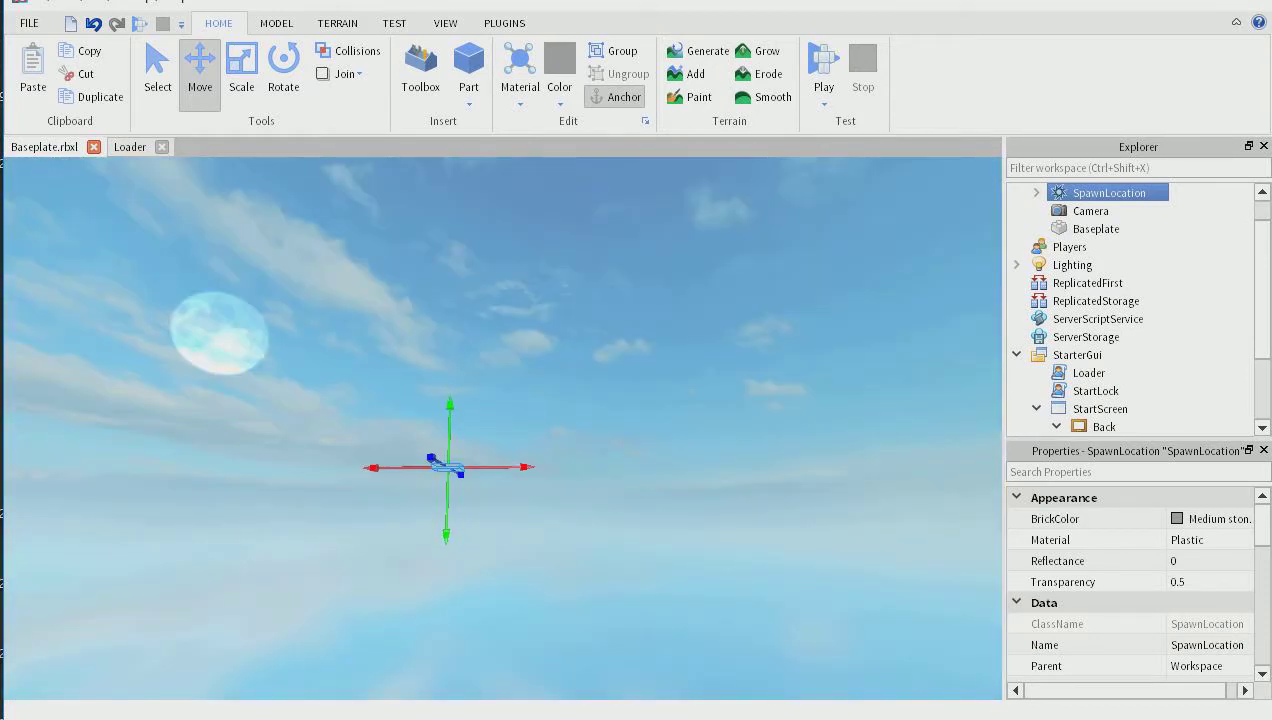
key(Escape)
right_drag(503, 428, 420, 640)
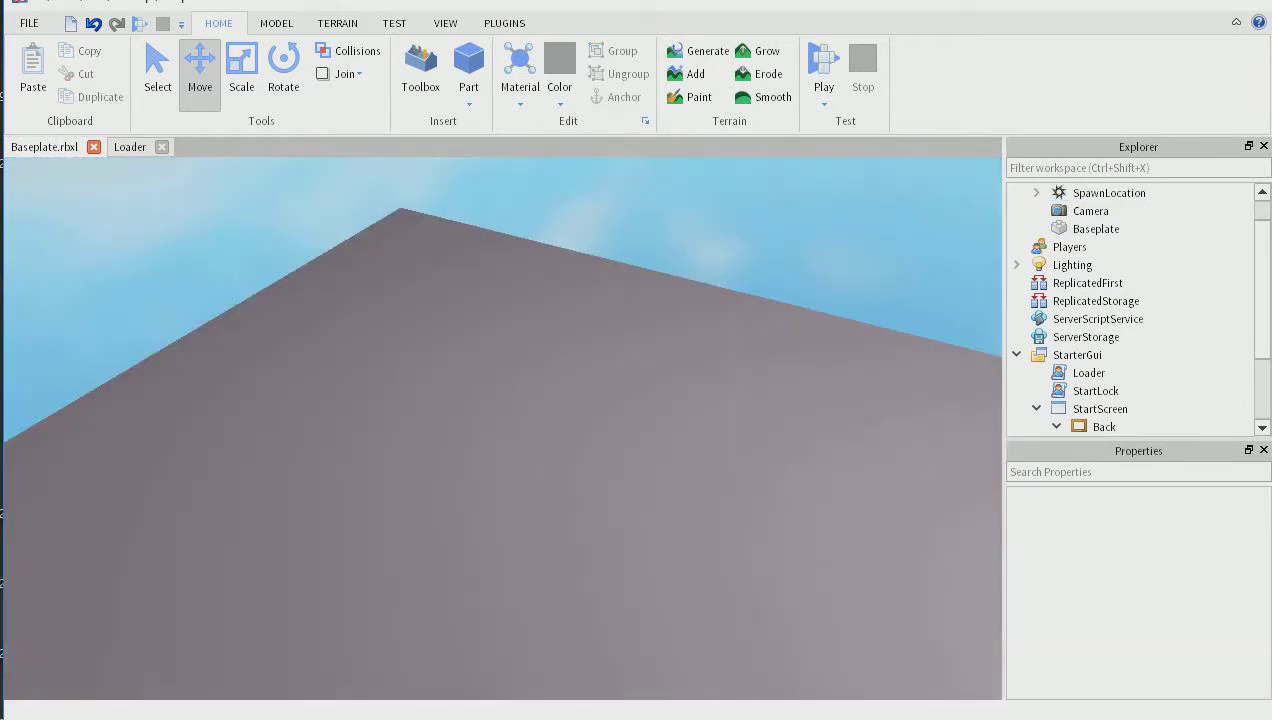
Step: Generate smooth terrain at Medium (256) map size and Small (50) biome size, with only Water, Plains, Hills and Mountains enabled
click(337, 23)
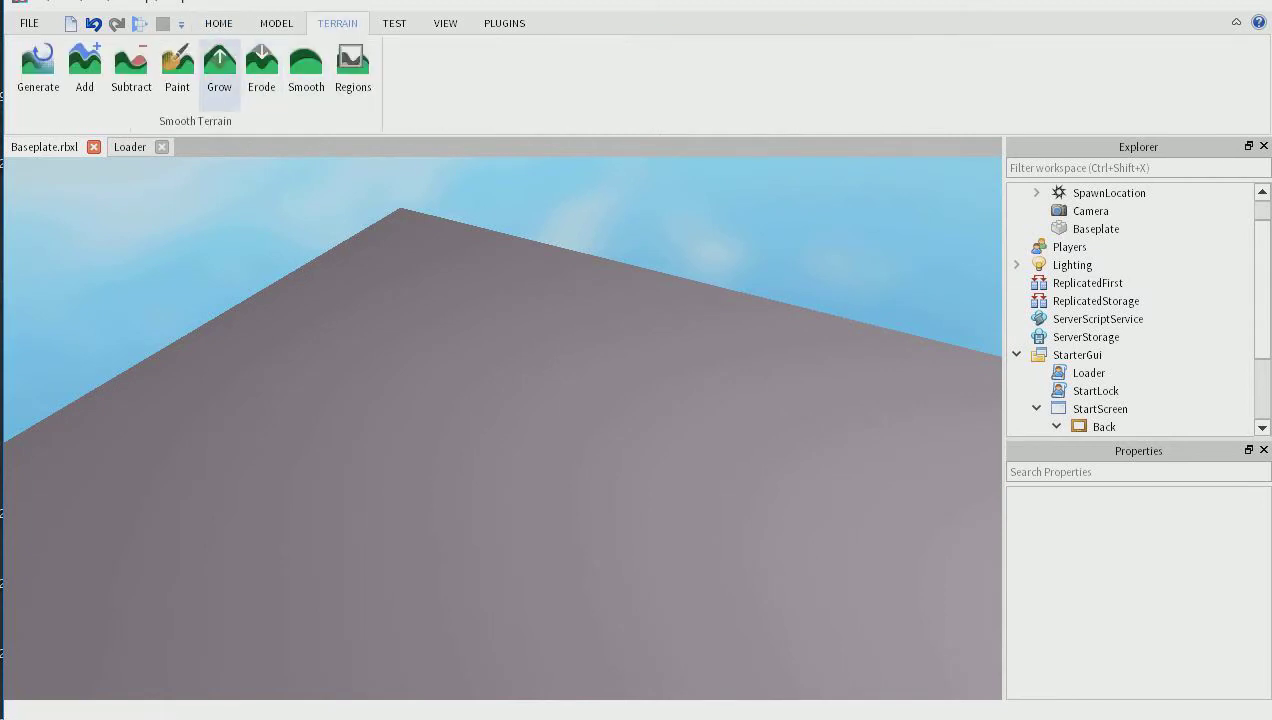
click(38, 65)
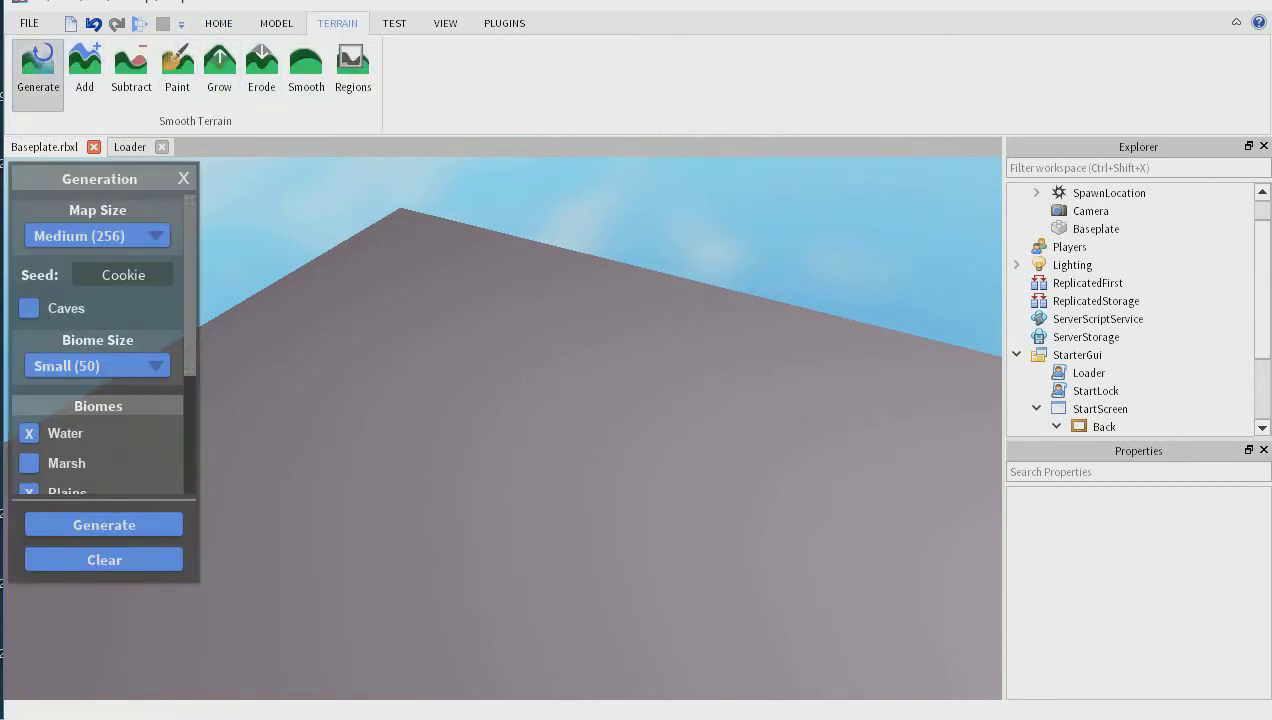
click(97, 235)
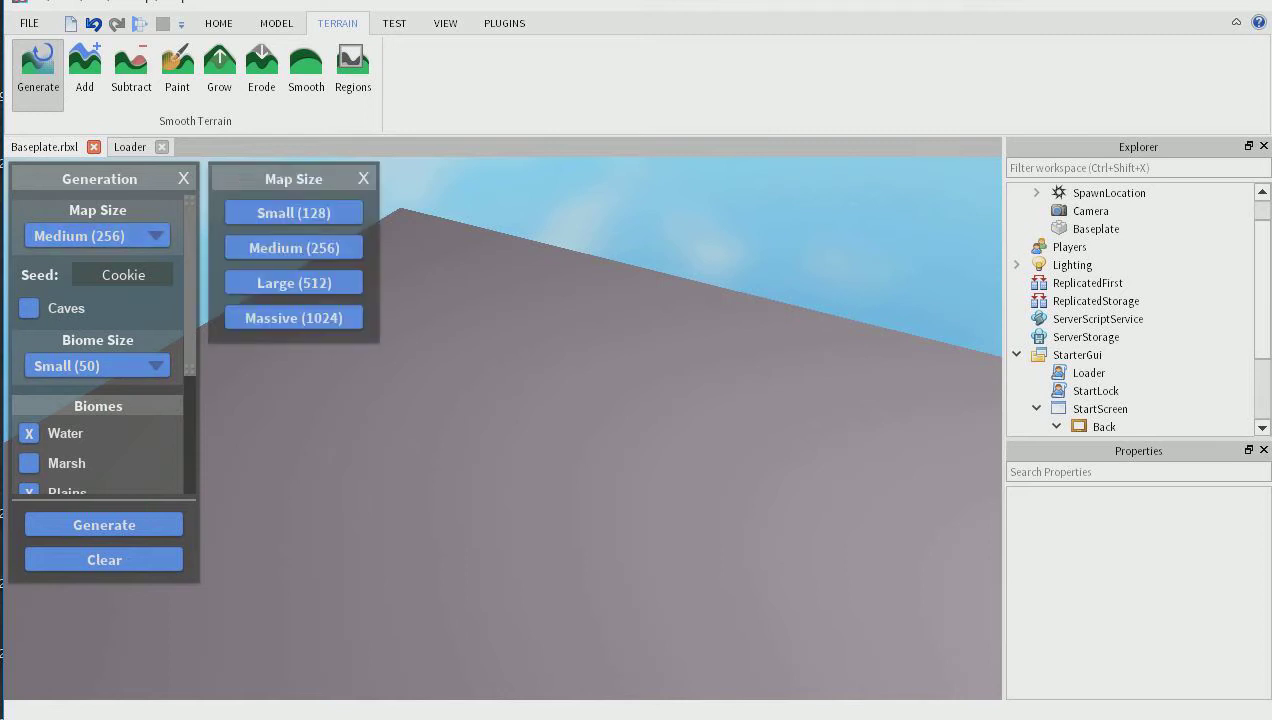
click(97, 235)
click(97, 365)
click(97, 365)
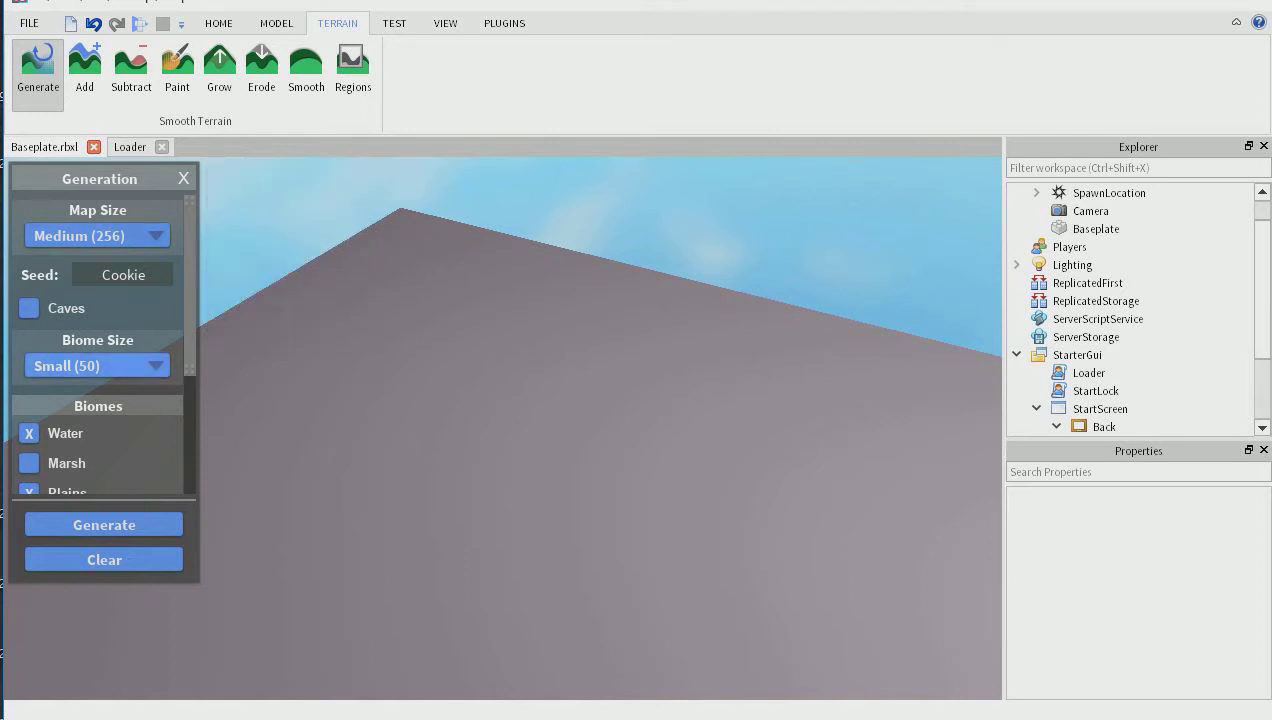
scroll(97, 365, down, 3)
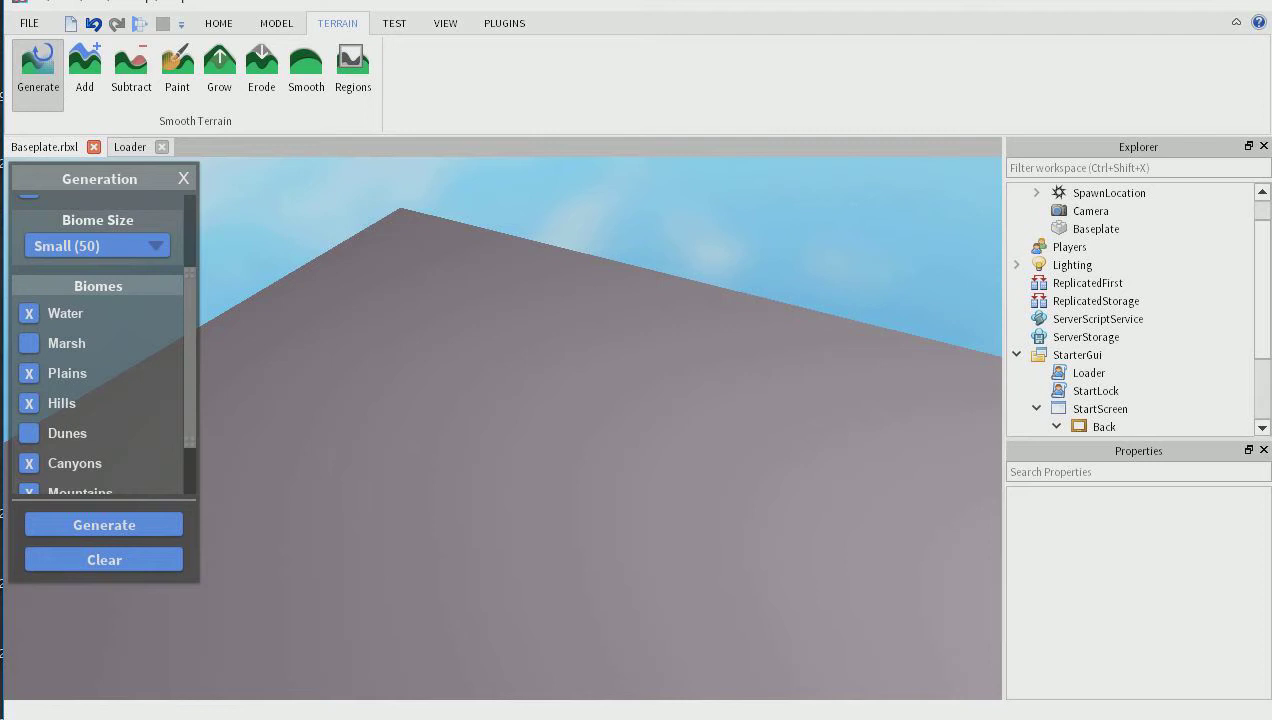
scroll(97, 365, down, 2)
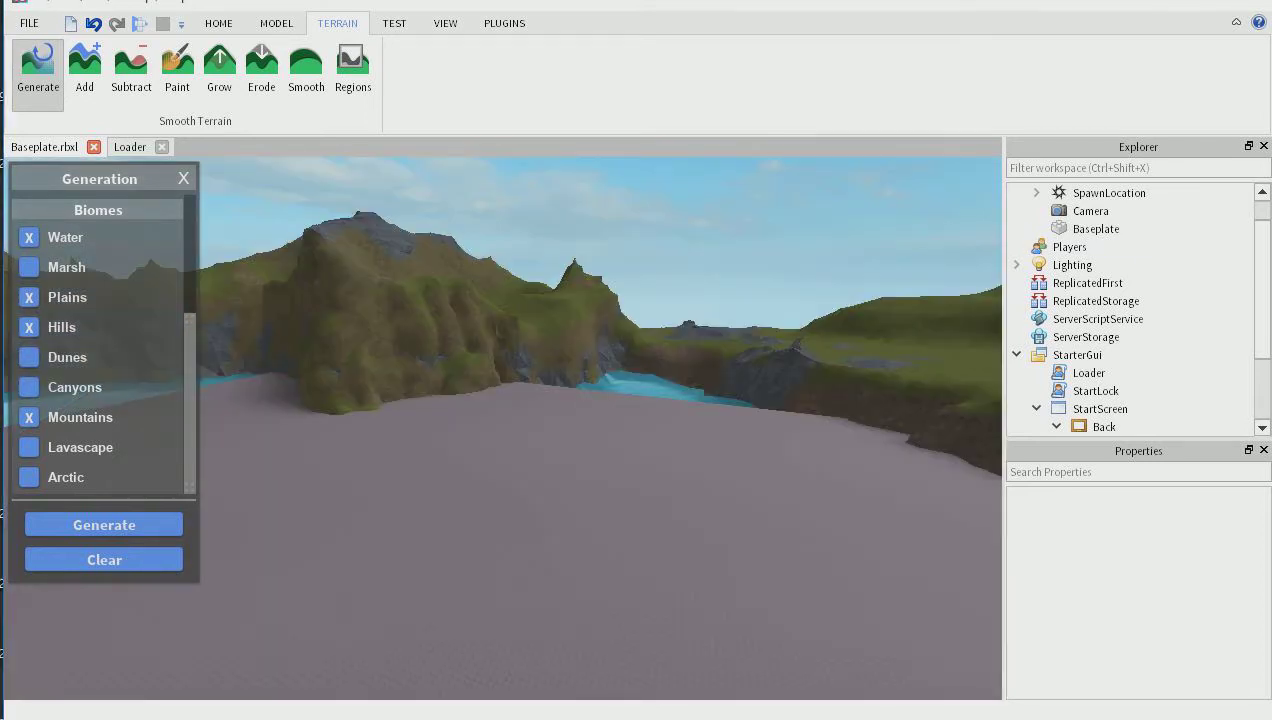
Step: Delete the Baseplate from the Workspace
key(w)
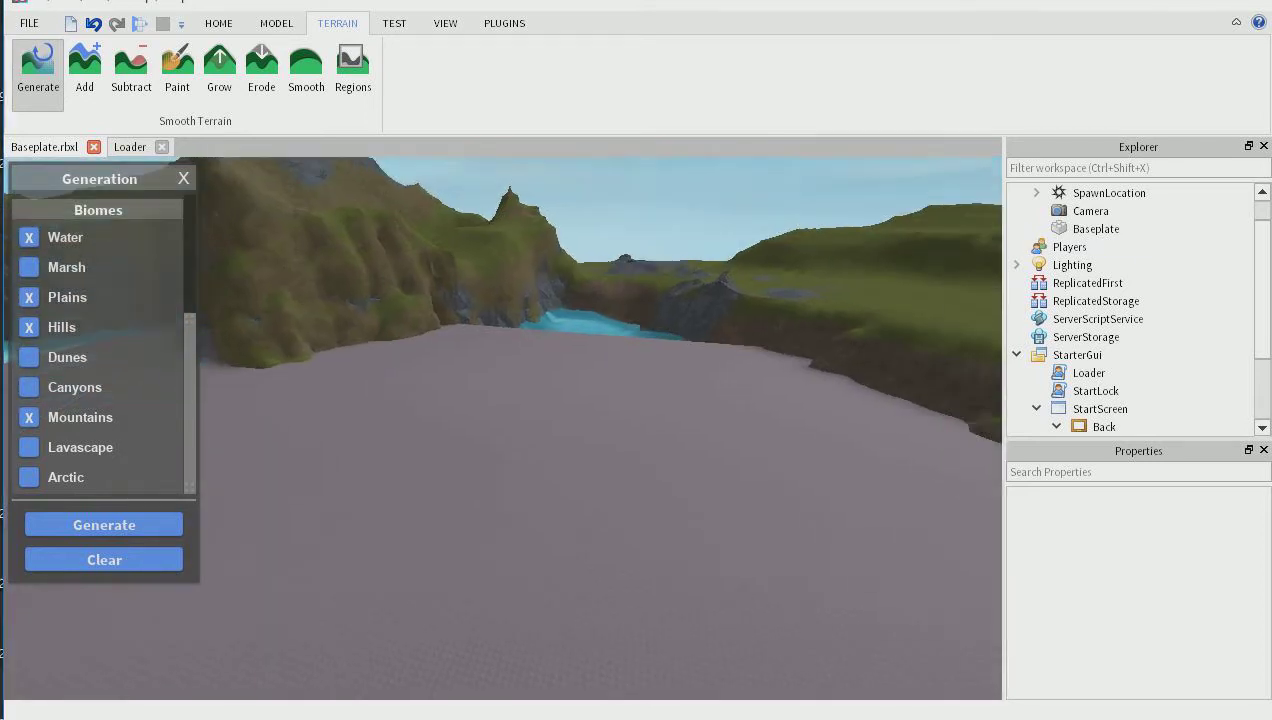
key(w)
right_drag(503, 428, 520, 480)
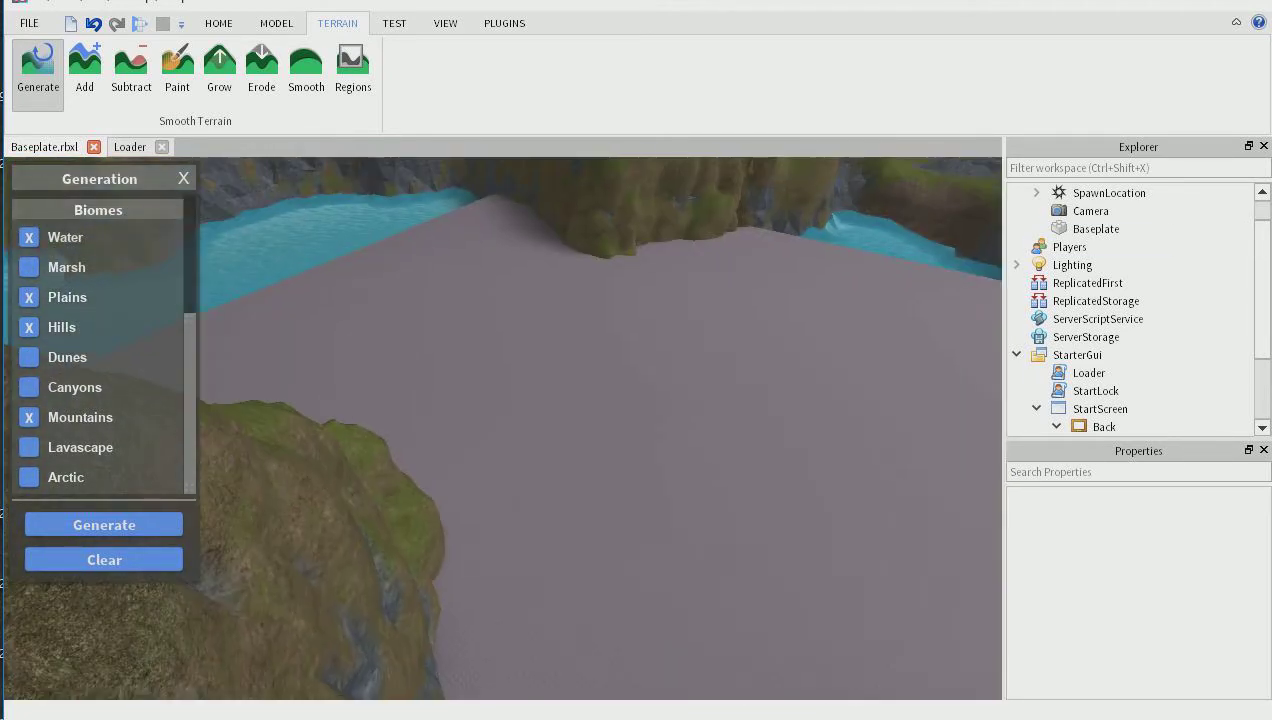
click(1096, 229)
key(Delete)
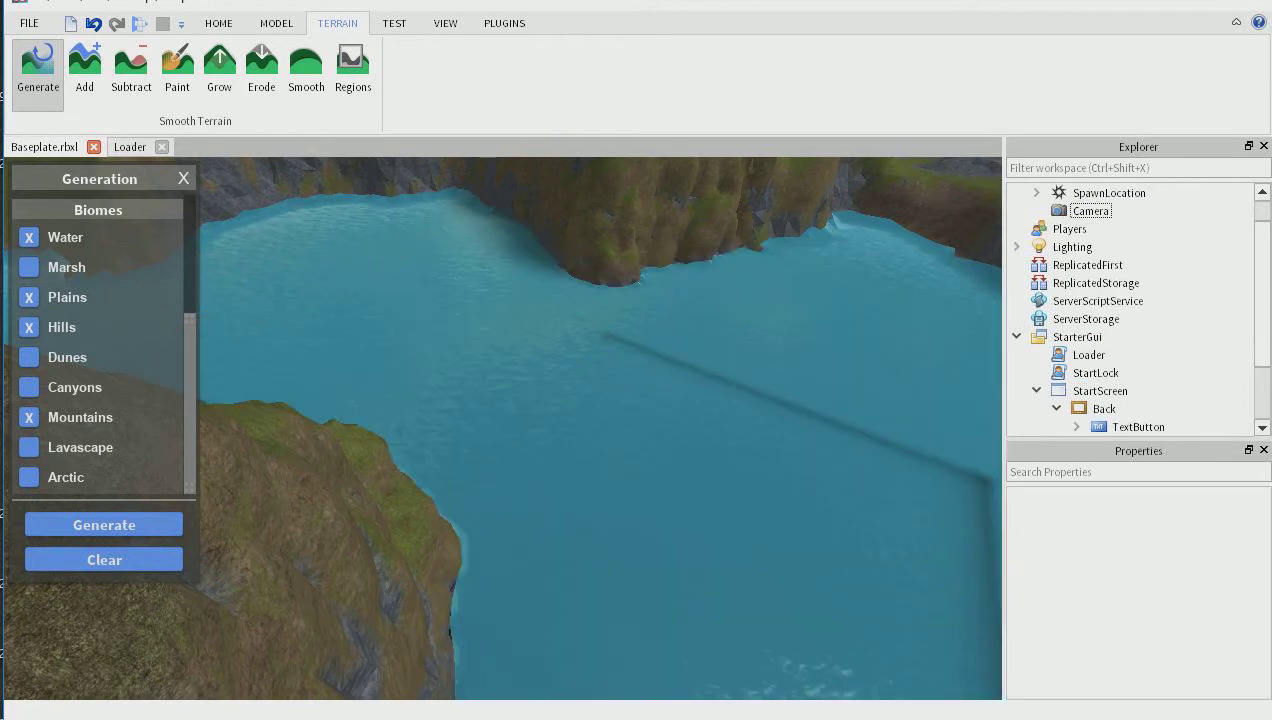
Step: Examine the generated terrain's water, shorelines, hills and mountains from across the map
scroll(503, 428, down, 4)
right_drag(503, 428, 450, 390)
key(w)
key(w)
key(w)
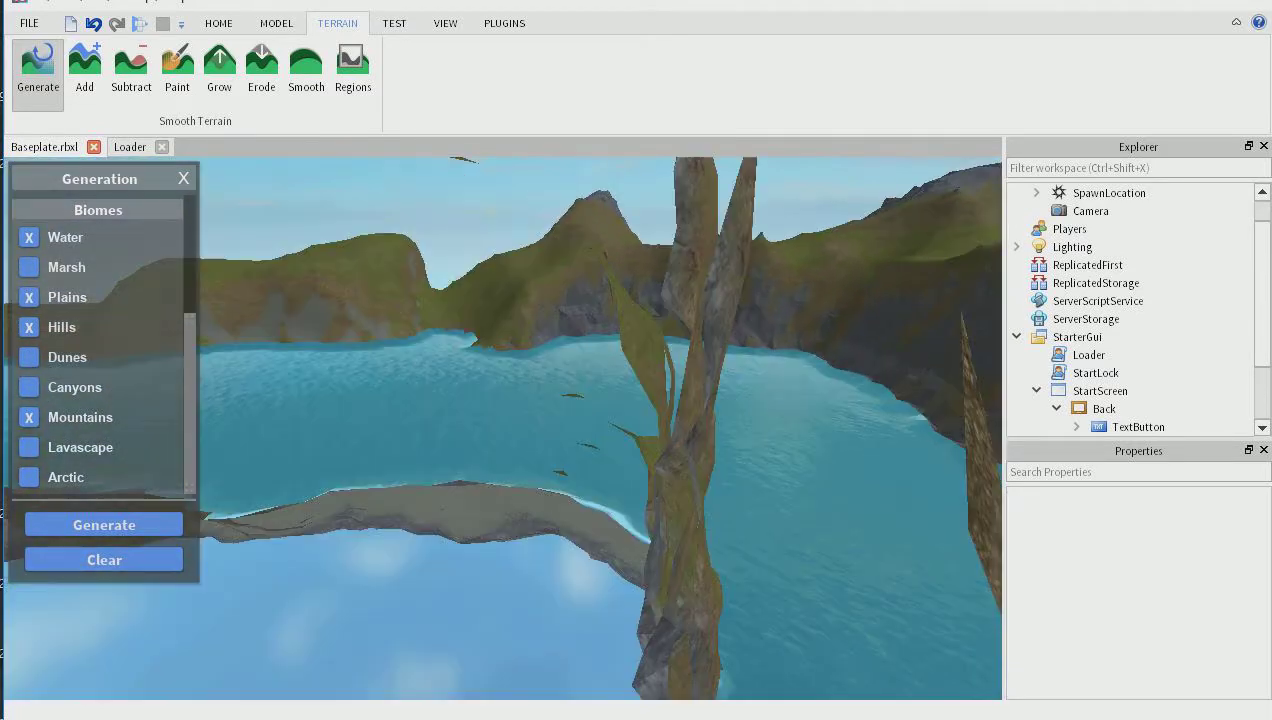
key(w)
right_drag(503, 428, 262, 425)
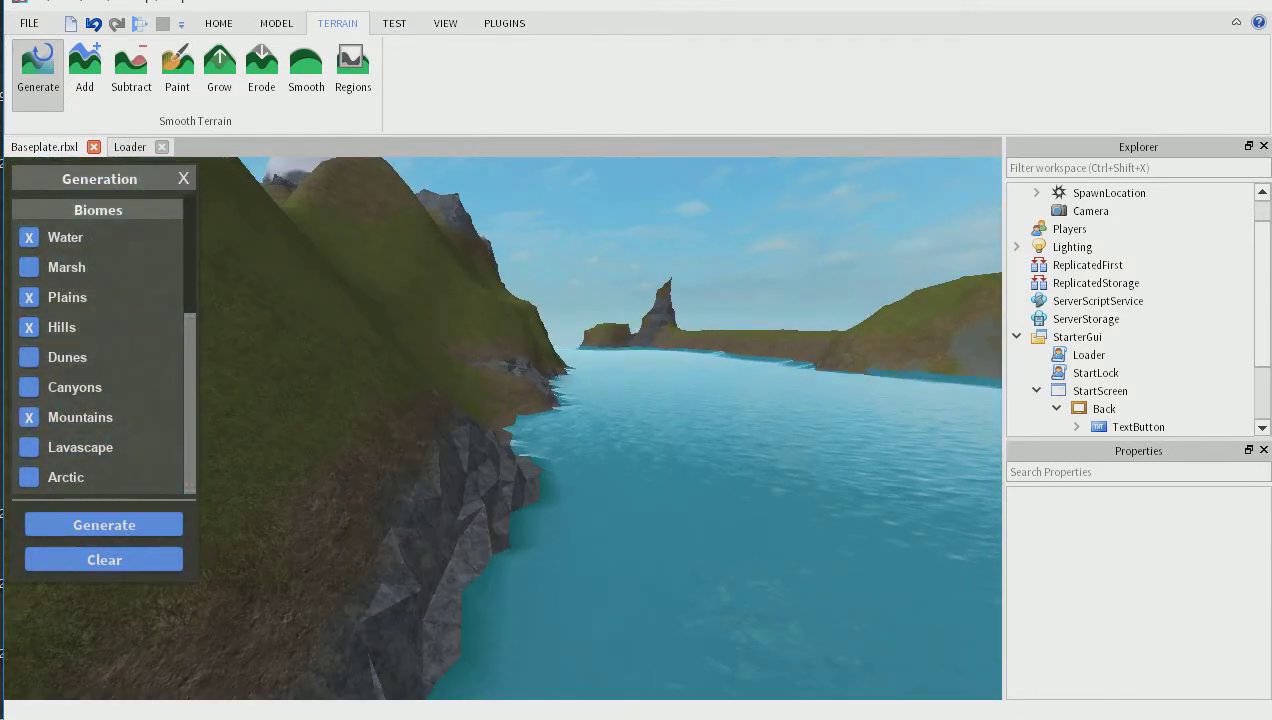
key(w)
right_drag(503, 428, 380, 385)
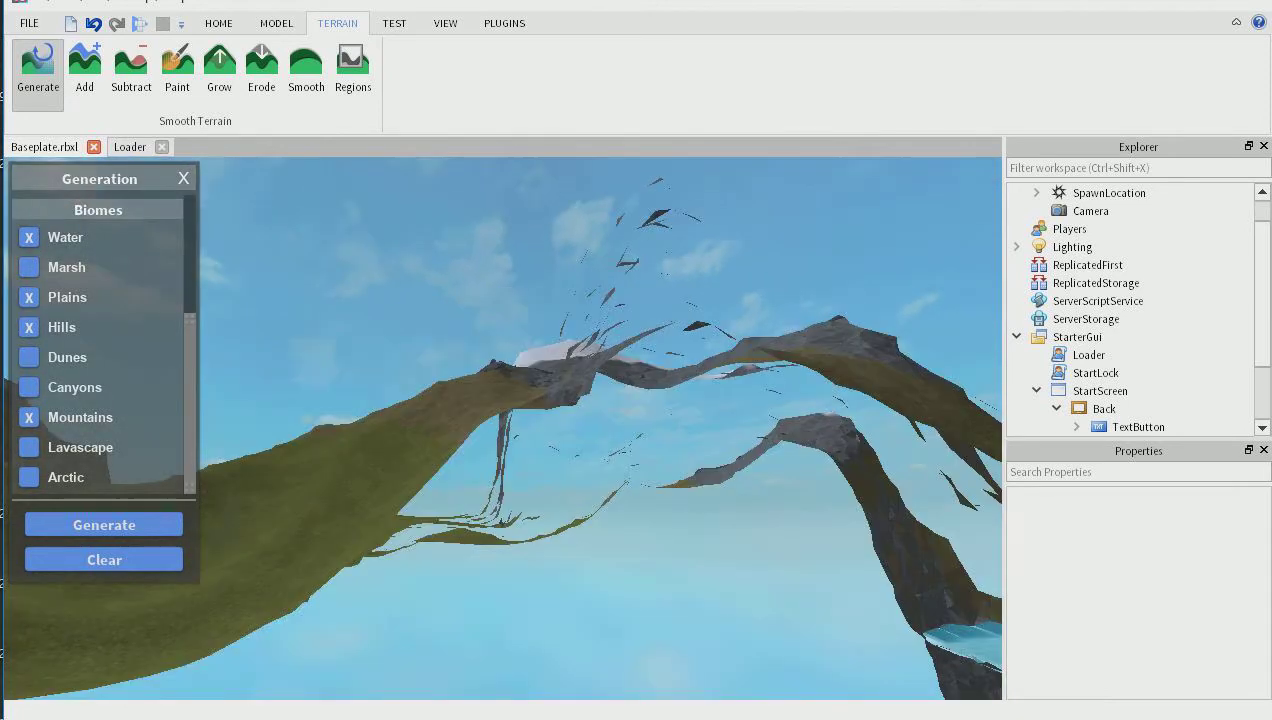
key(w)
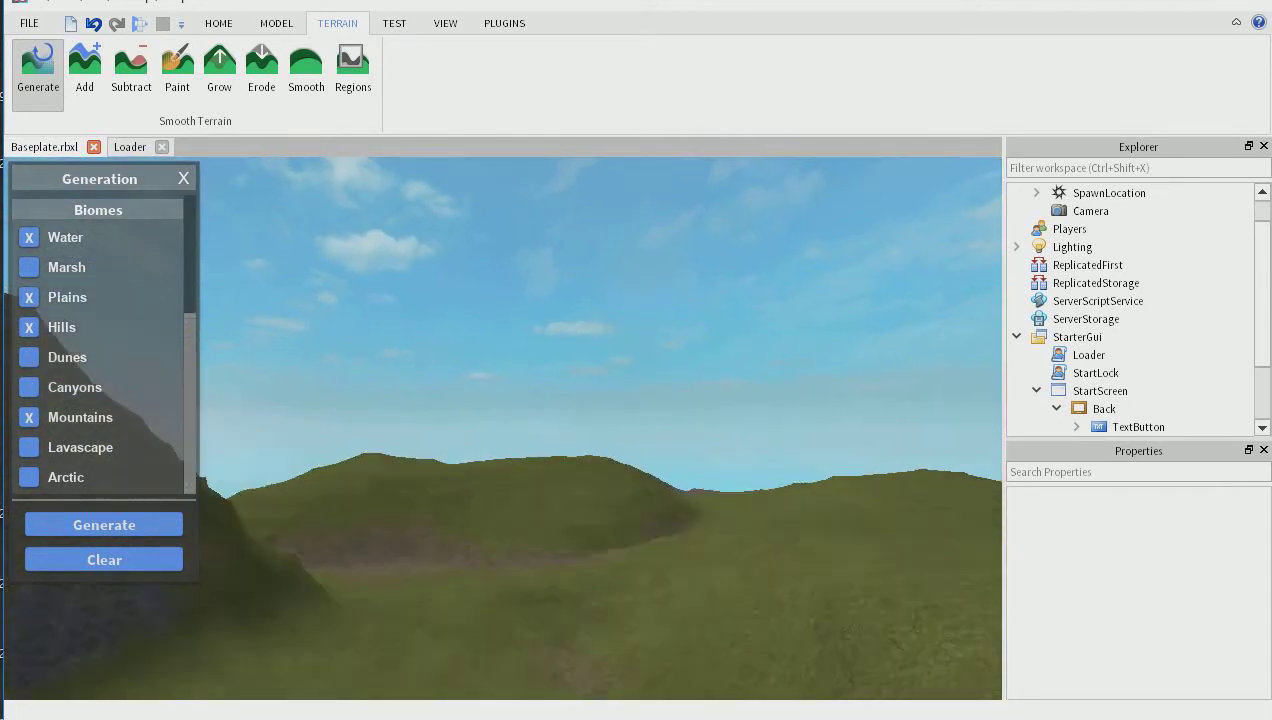
key(w)
right_drag(503, 428, 570, 560)
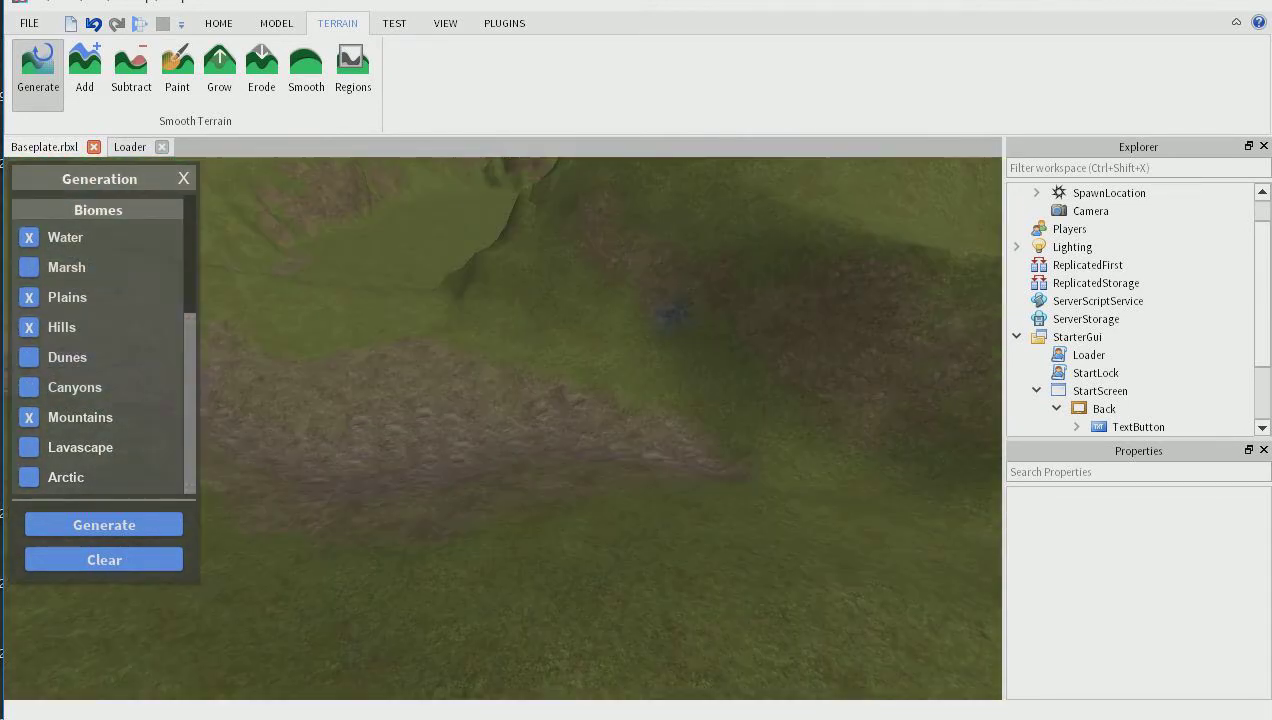
key(s)
right_drag(503, 428, 503, 560)
key(w)
key(w)
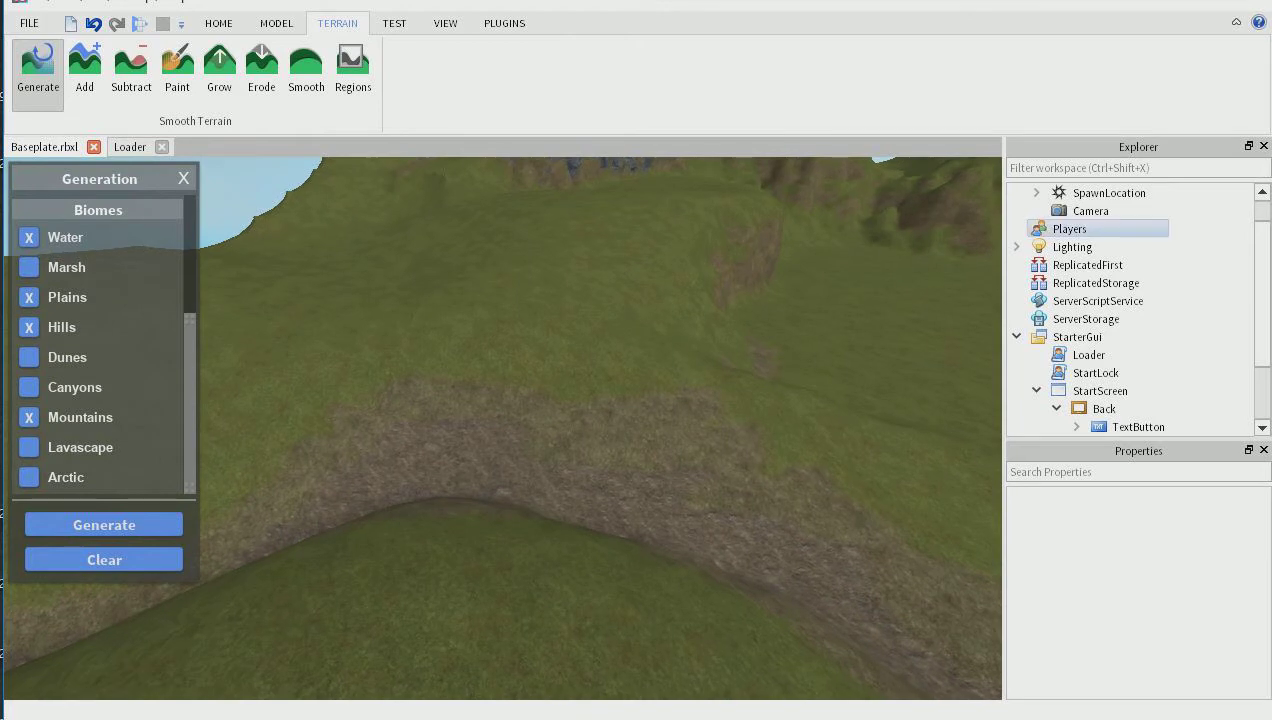
Step: Raise the SpawnLocation vertically so it sits much higher above the terrain
click(1108, 193)
right_drag(503, 428, 740, 220)
key(w)
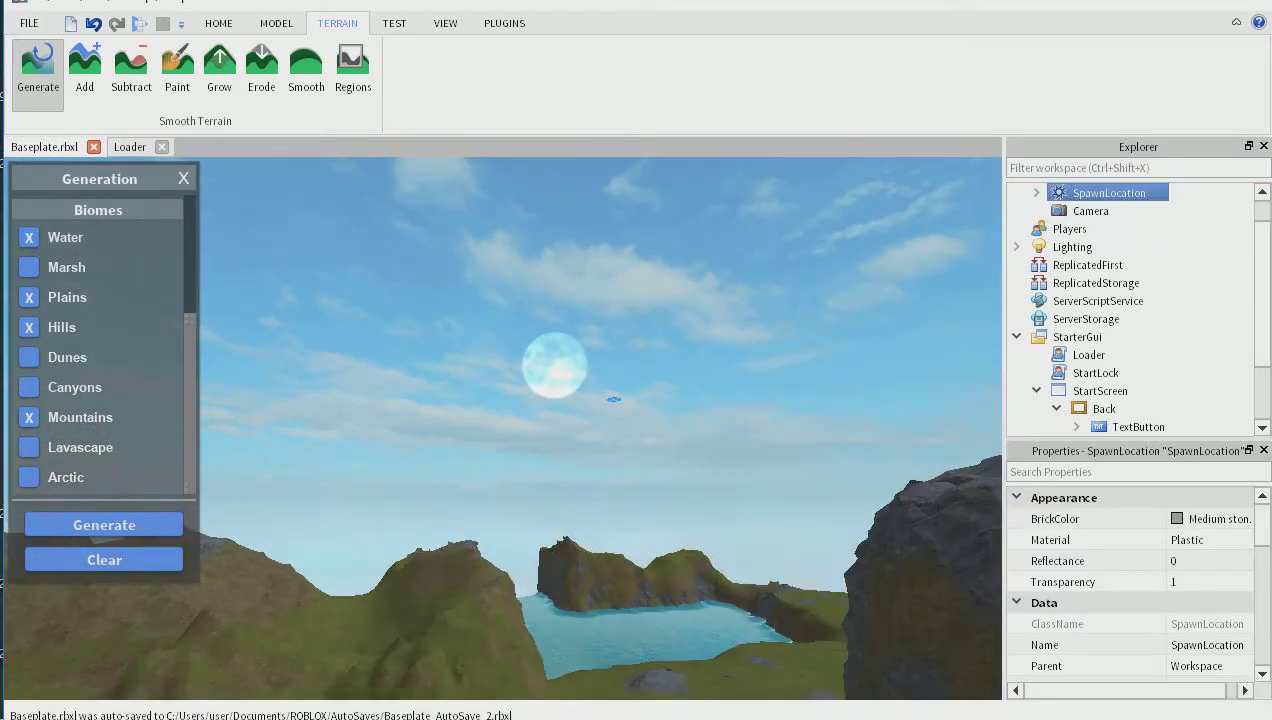
key(w)
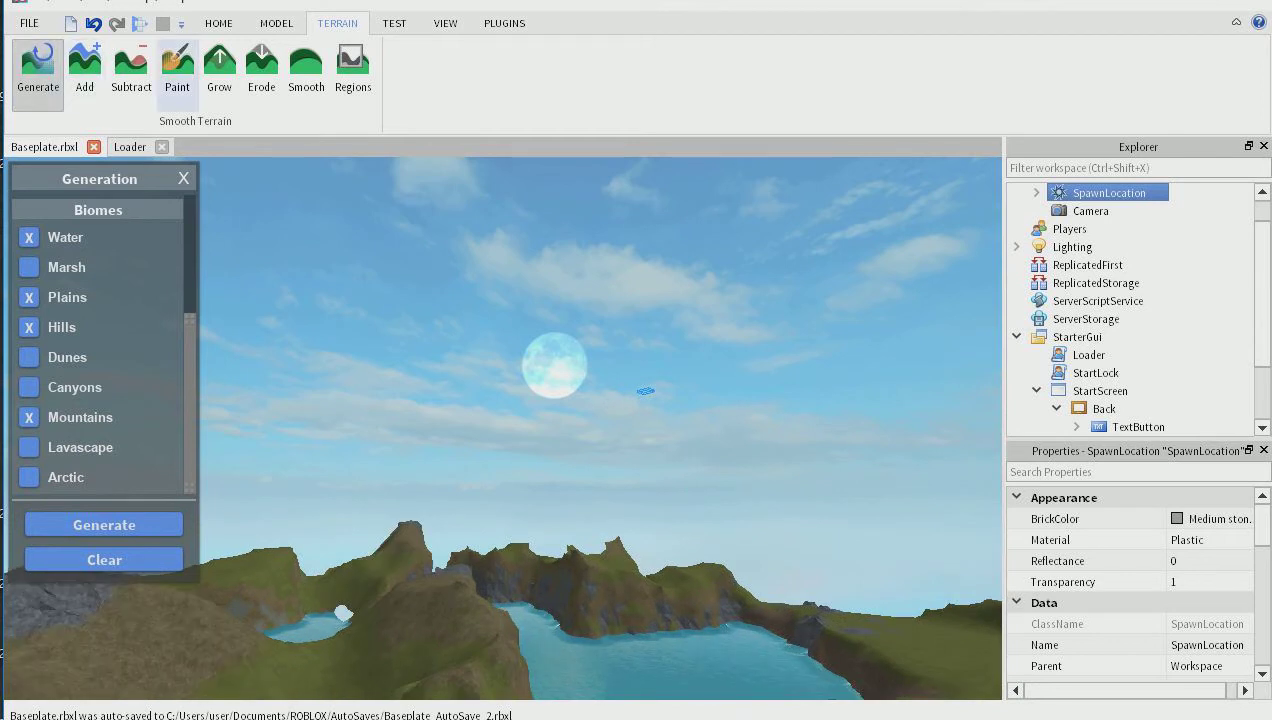
click(218, 23)
key(ctrl+2)
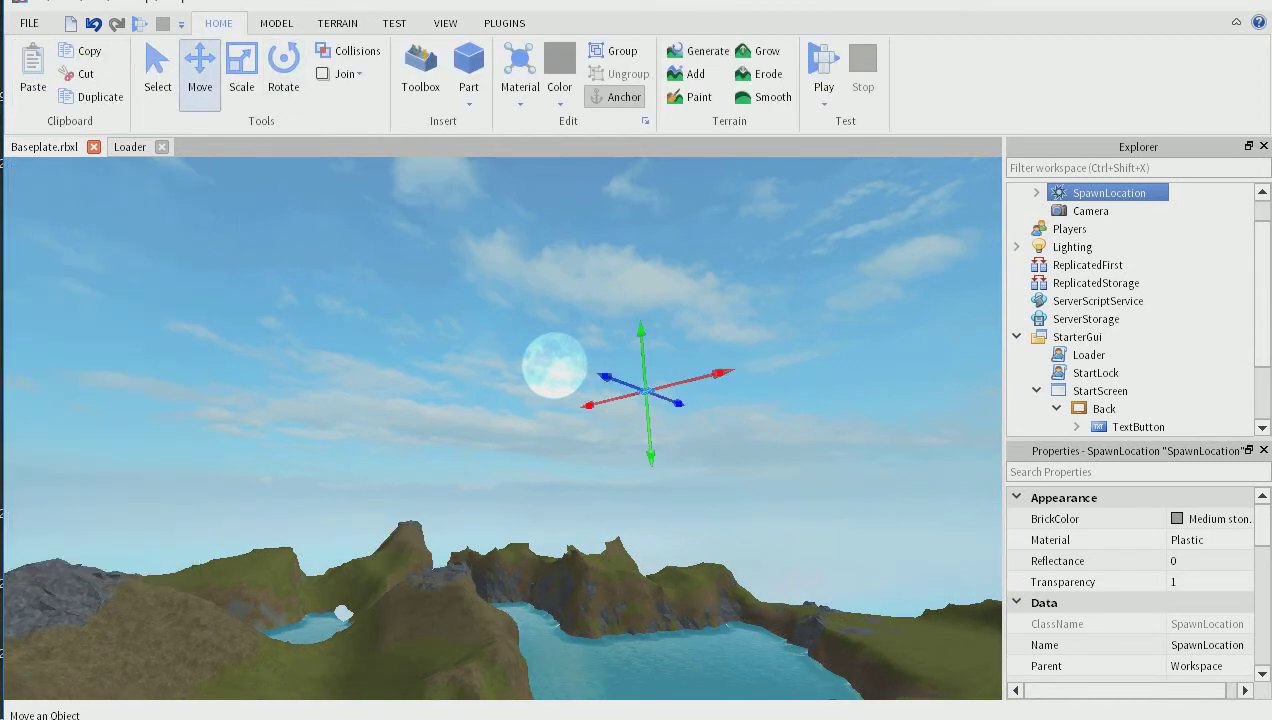
drag(641, 330, 628, 166)
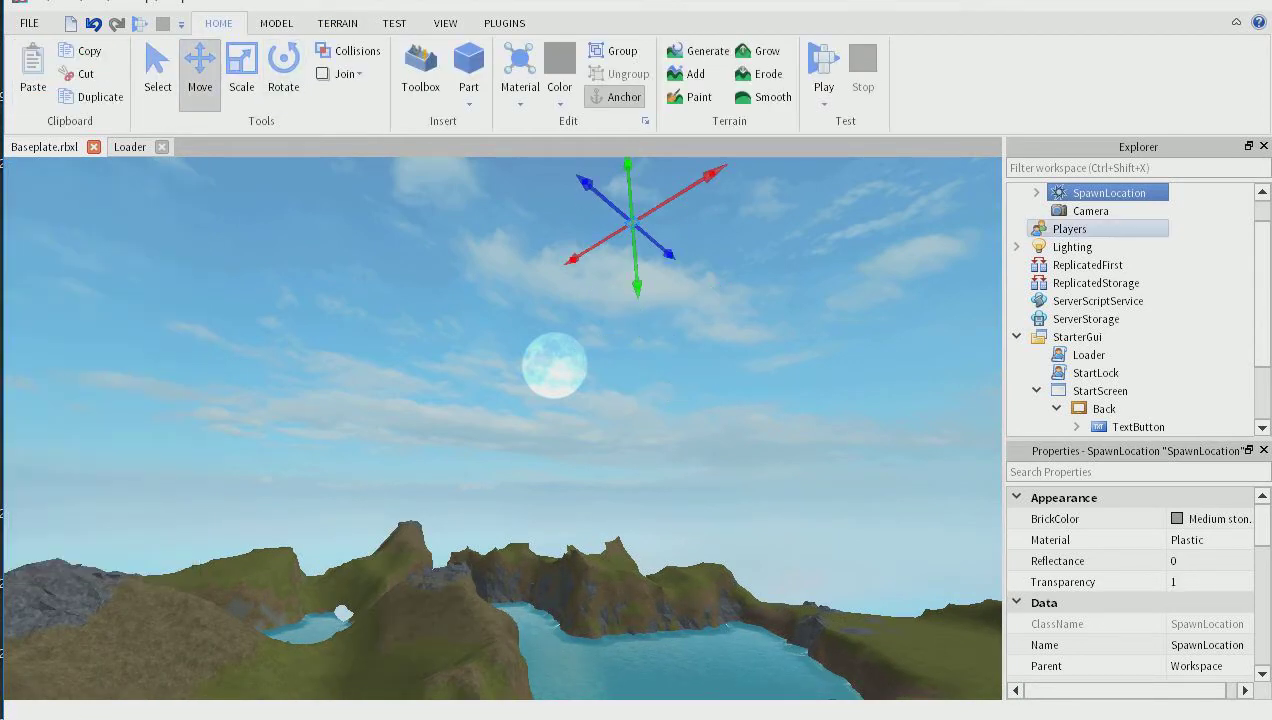
Step: Review the Script inside the start screen's TextButton and return to the place view
scroll(1100, 370, down, 2)
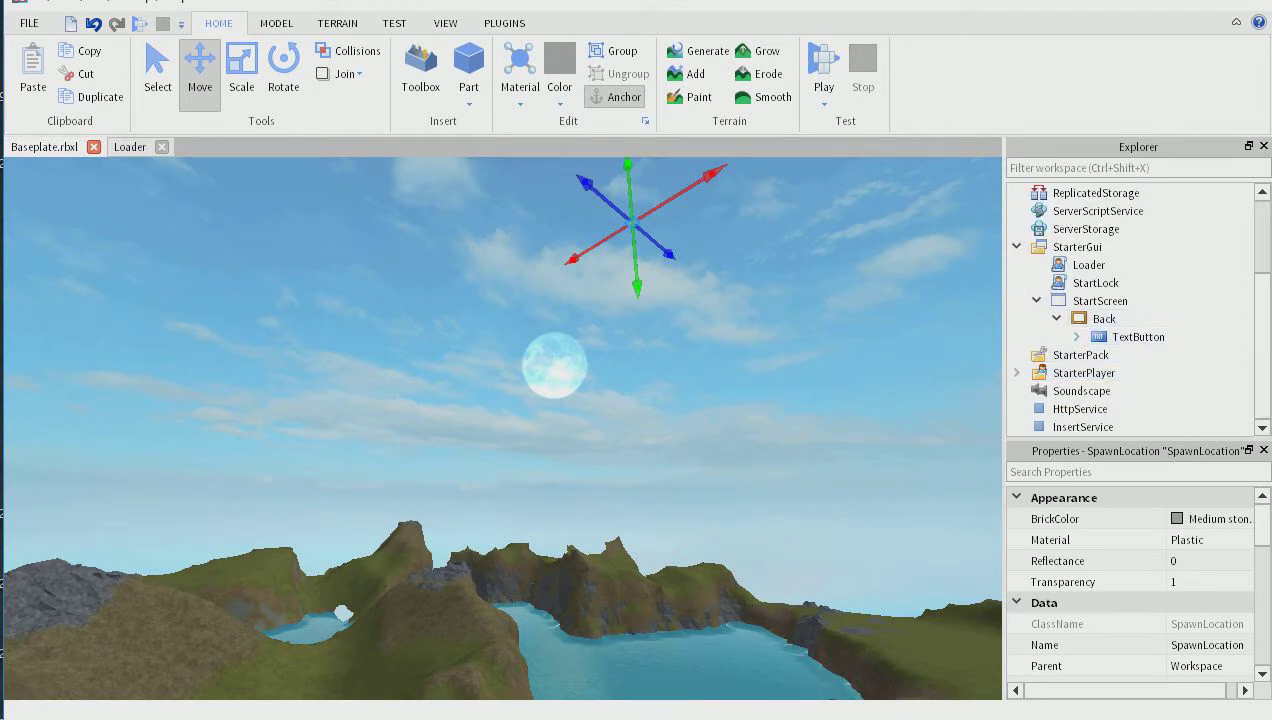
double_click(1146, 355)
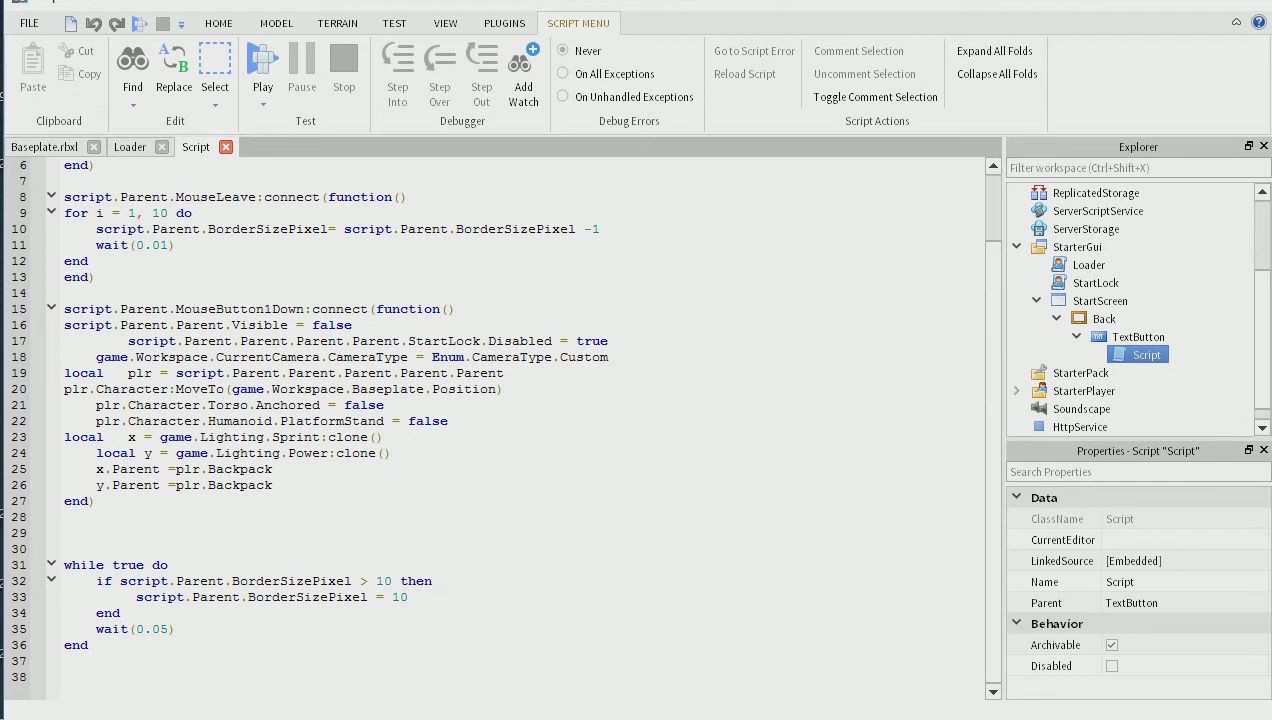
click(44, 147)
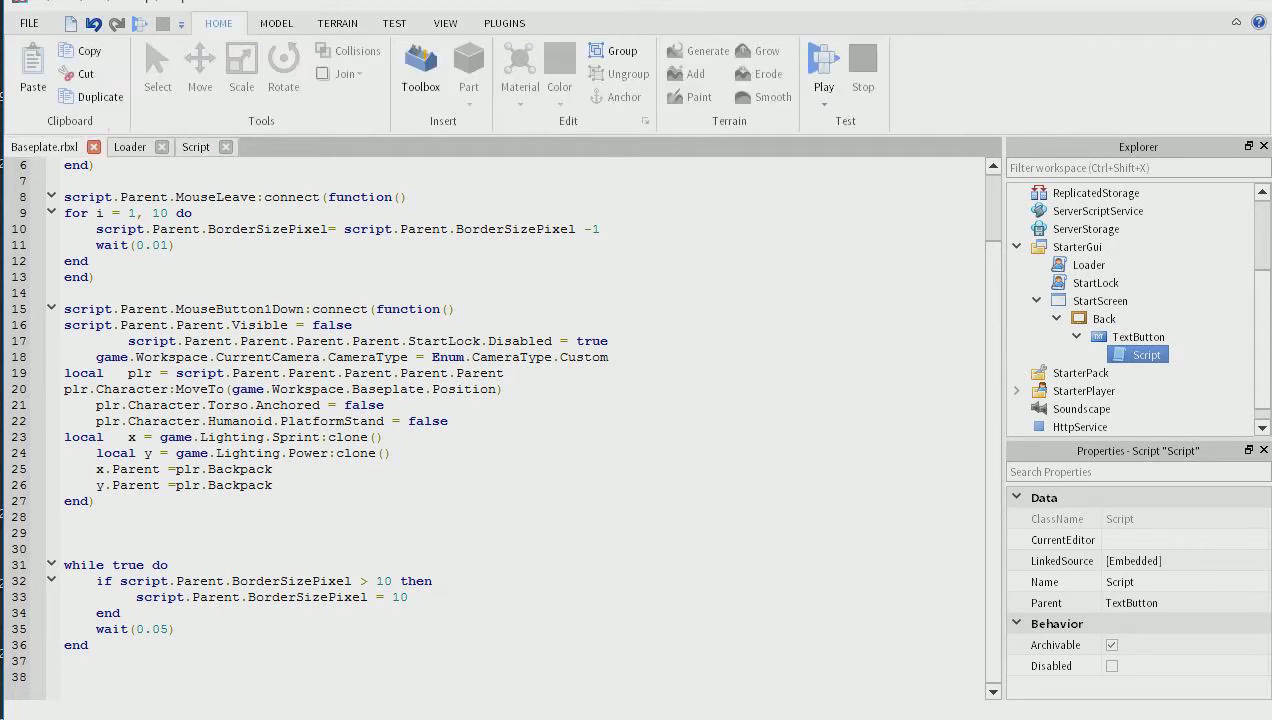
Step: Survey the terrain for a flat grassy area where players can be placed
right_drag(503, 428, 530, 610)
key(w)
key(w)
key(w)
key(s)
key(s)
key(w)
key(w)
key(w)
key(s)
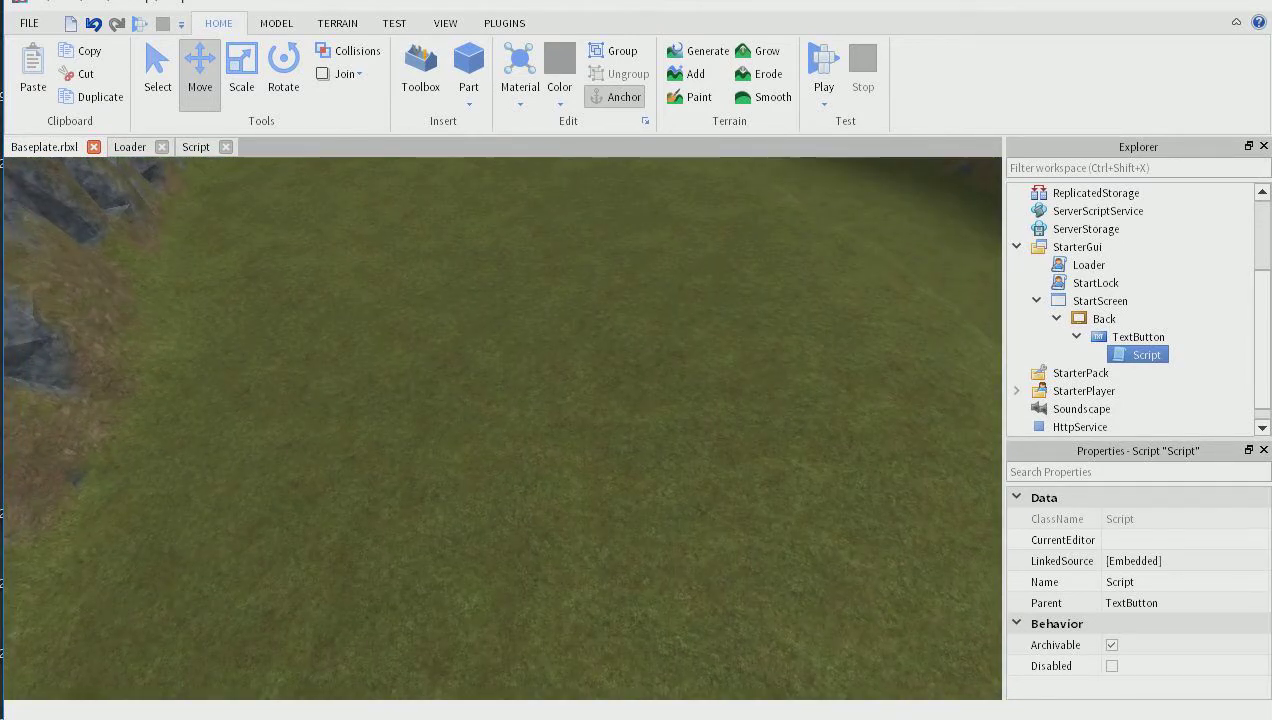
right_drag(503, 428, 503, 330)
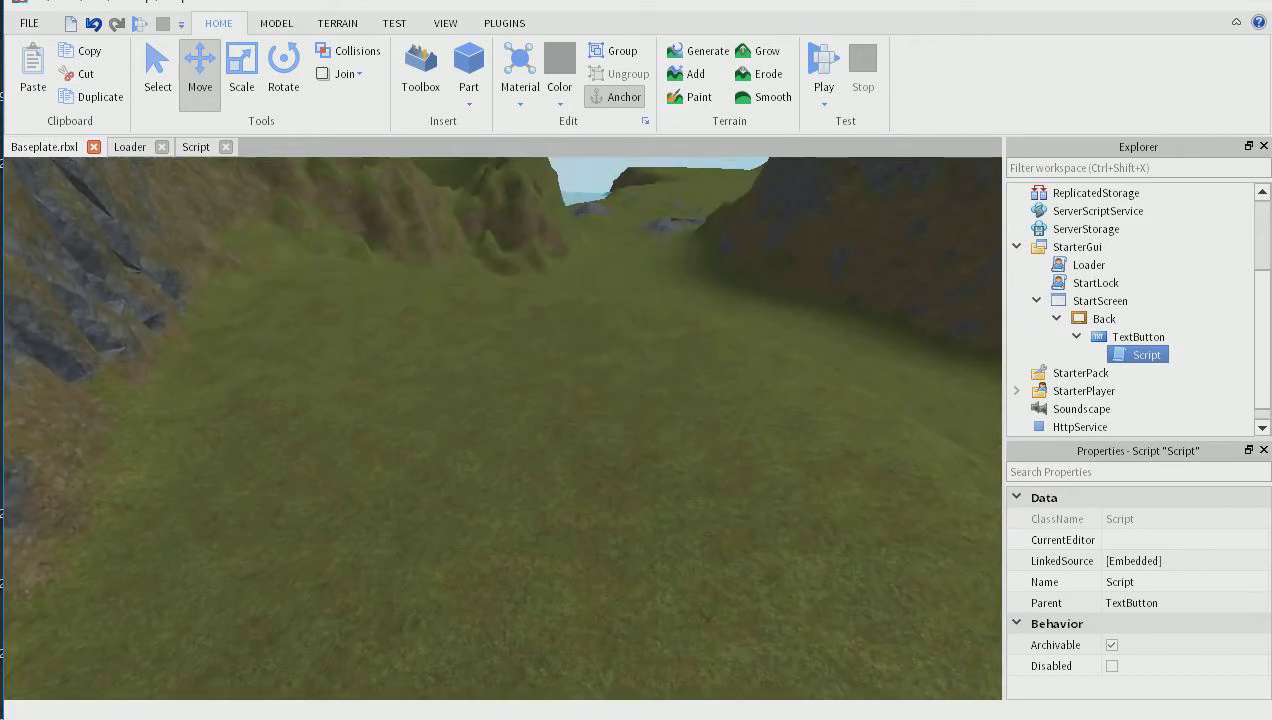
key(w)
right_drag(503, 428, 505, 600)
click(505, 424)
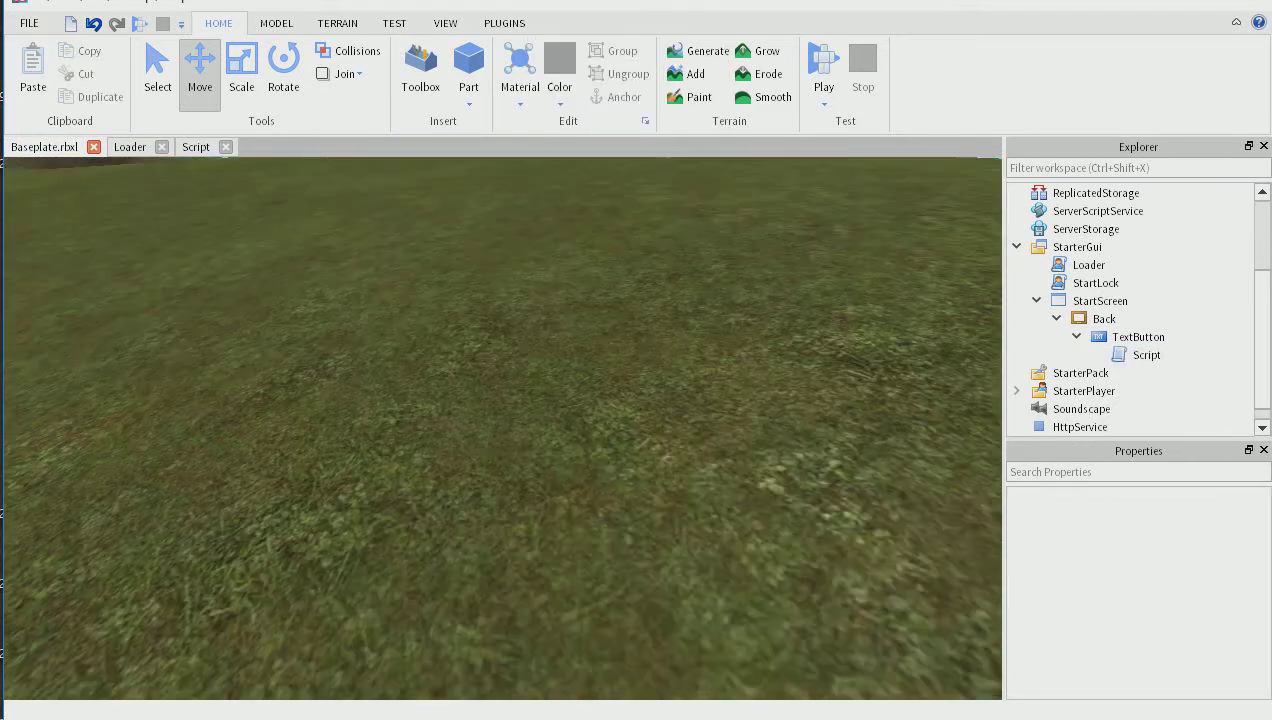
scroll(503, 428, down, 8)
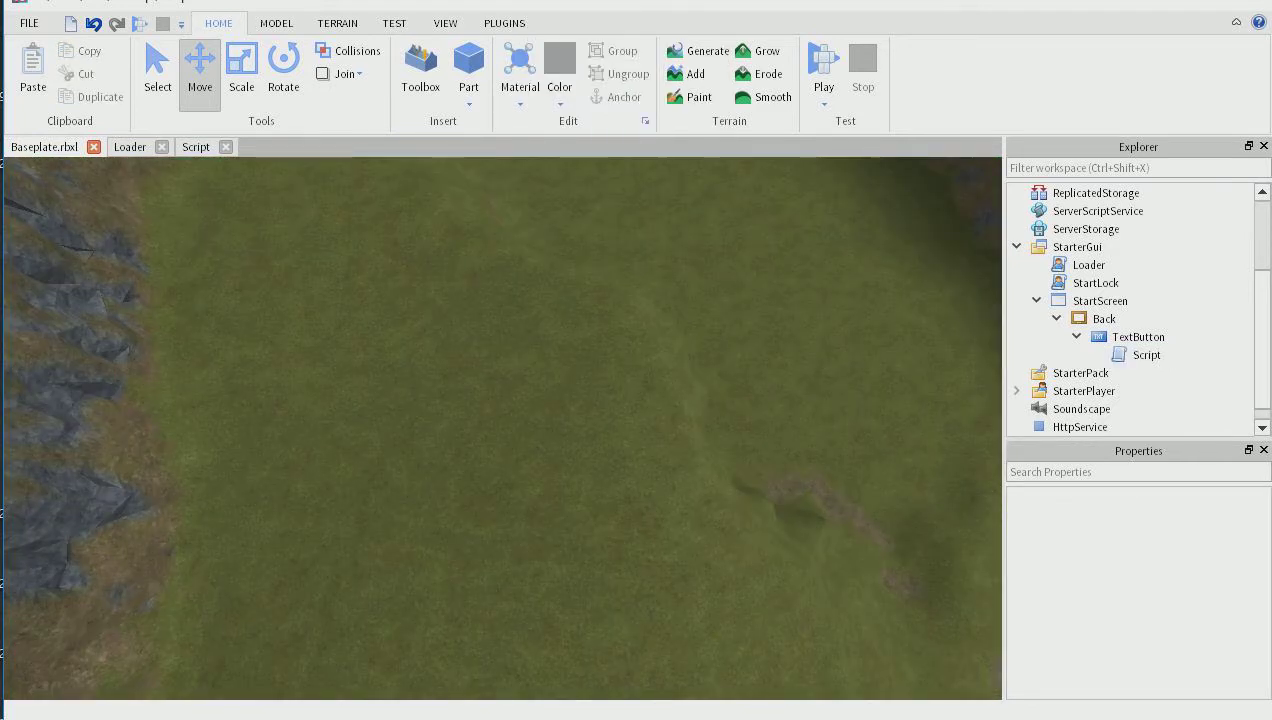
scroll(503, 428, up, 3)
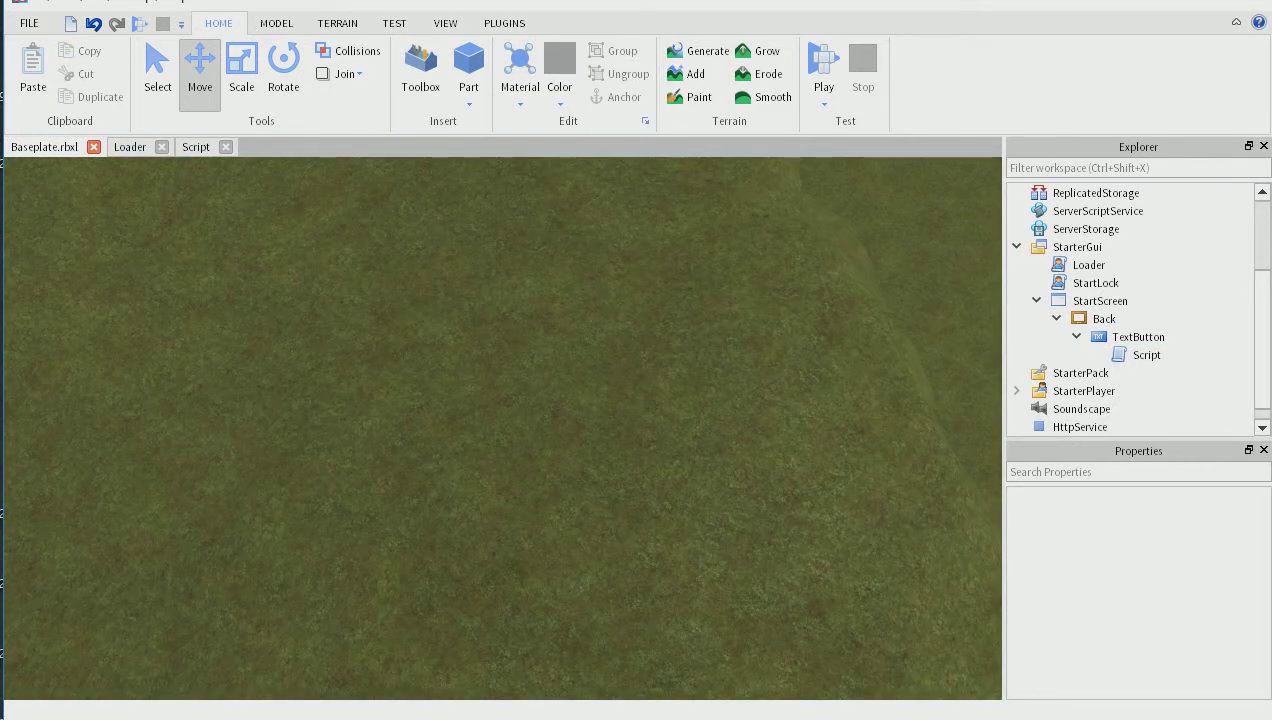
scroll(503, 428, down, 2)
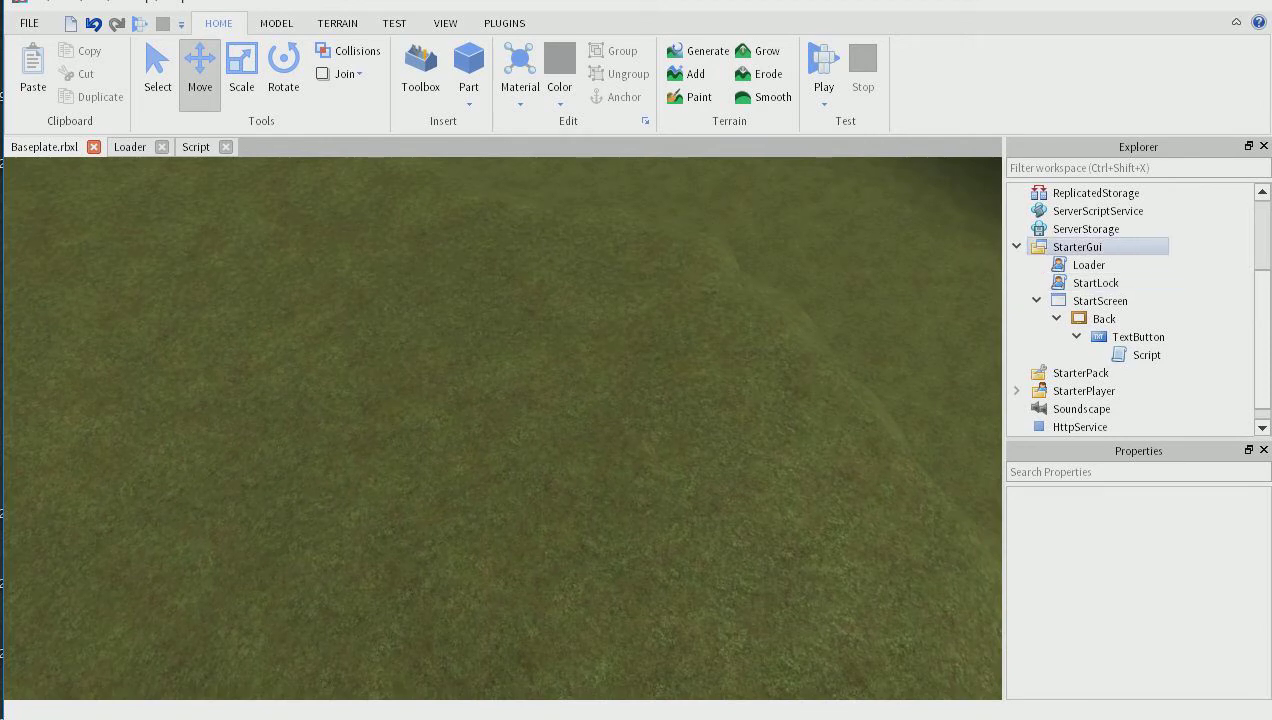
Step: Insert a new part into the Workspace on the flat grassy area
click(1036, 300)
scroll(1060, 300, up, 2)
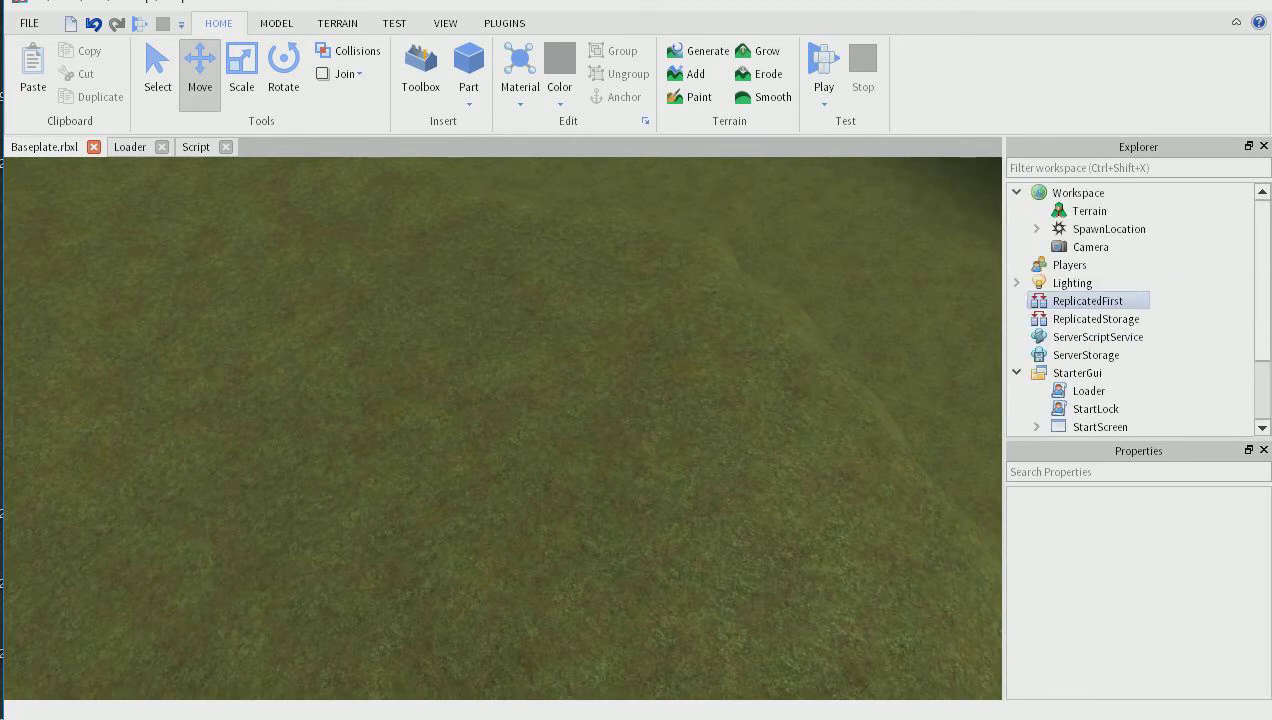
click(468, 70)
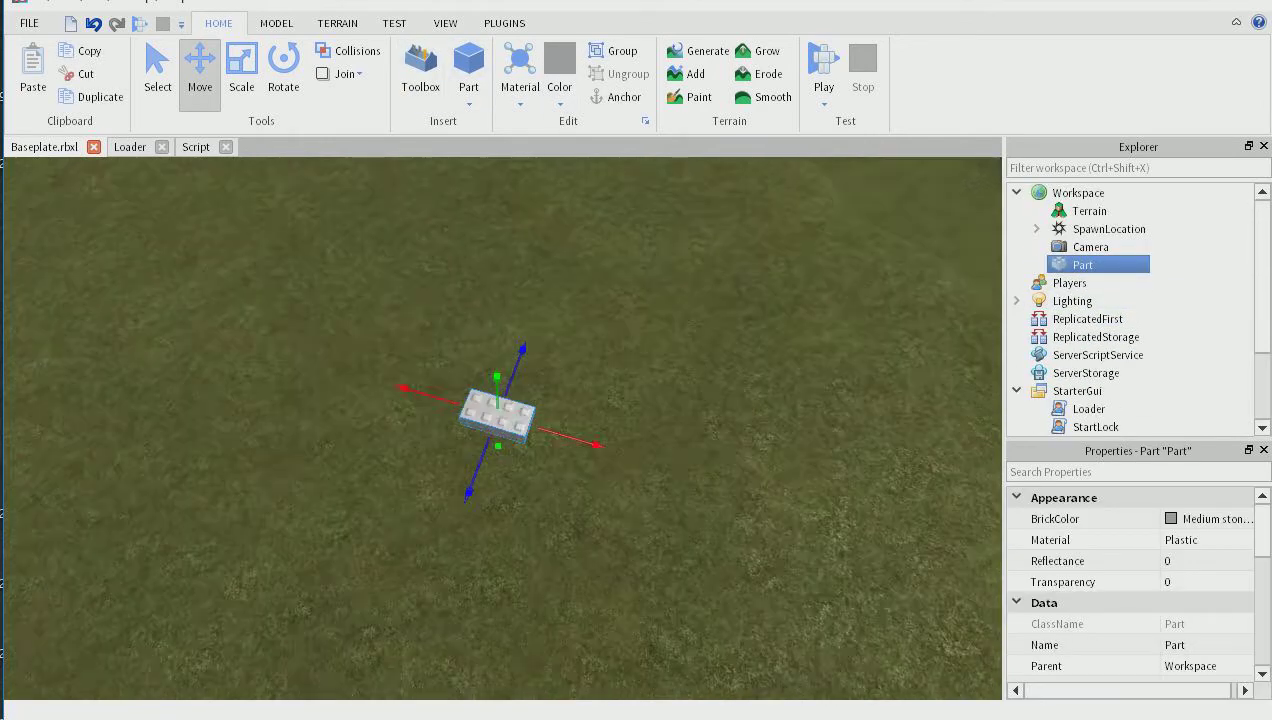
scroll(490, 400, up, 5)
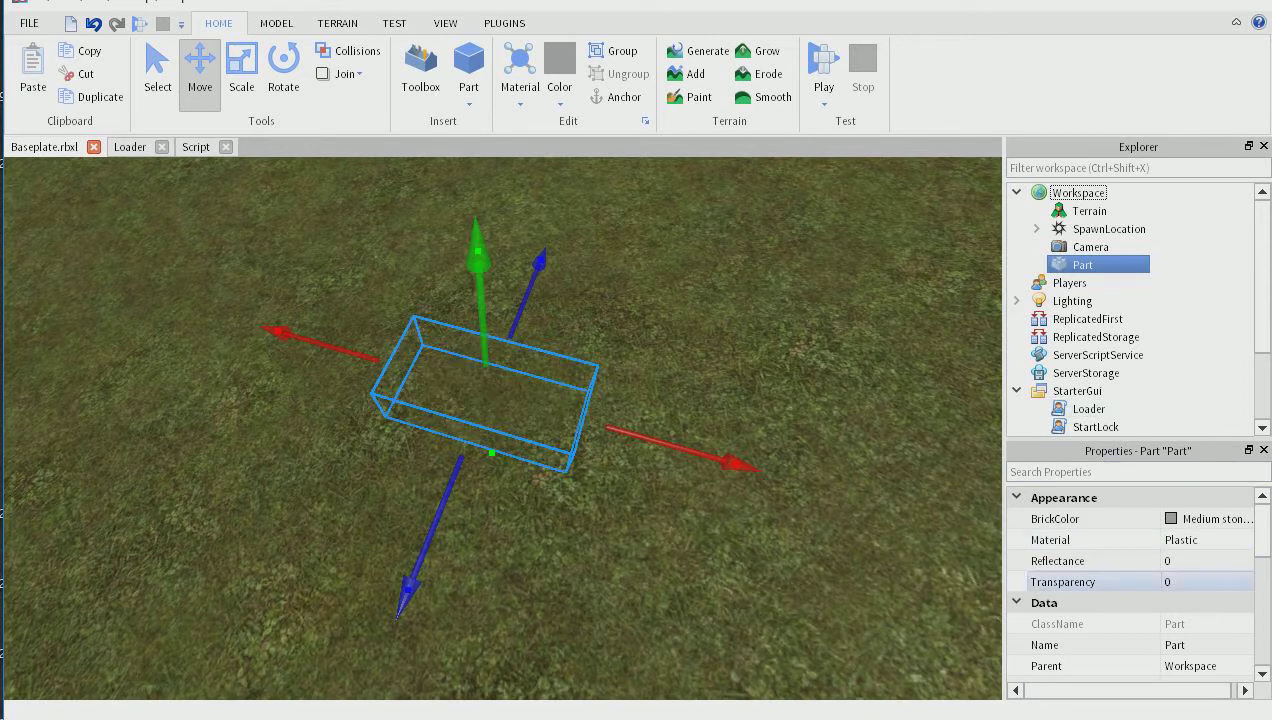
Step: Set the new part's Transparency to 1 and turn on its Anchored property
click(1205, 582)
text(1)
key(Return)
scroll(1130, 590, down, 4)
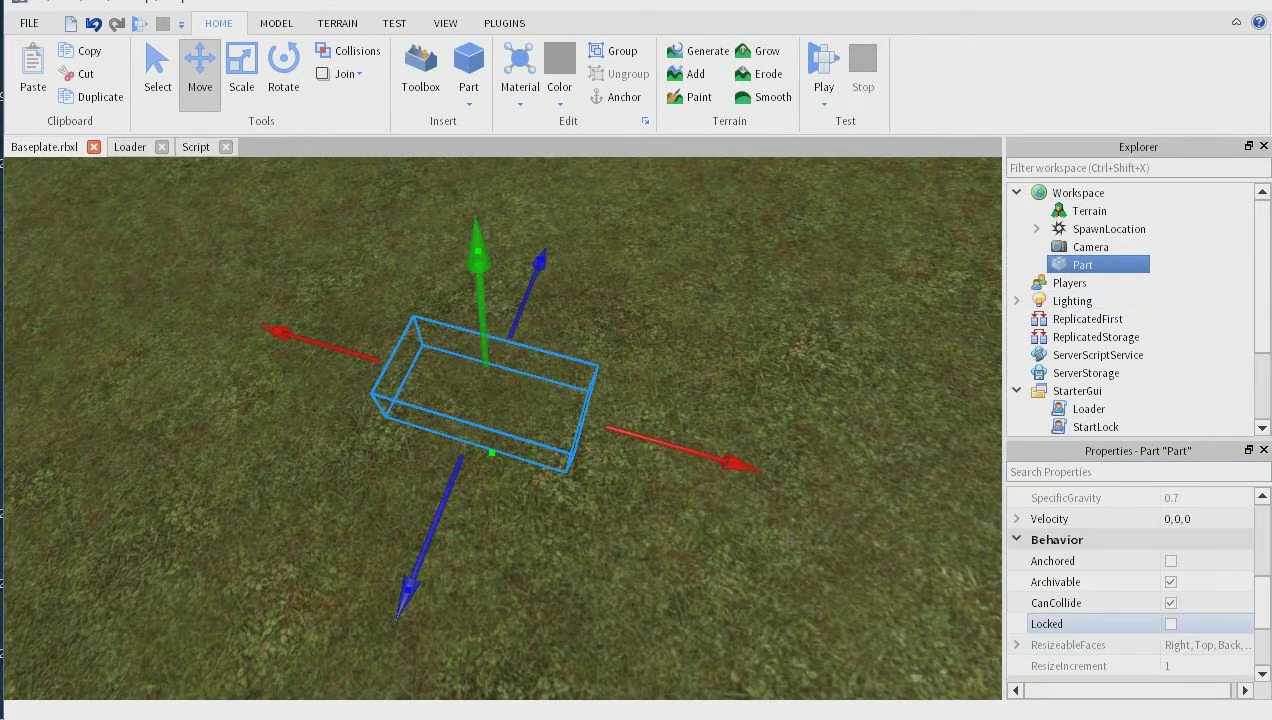
click(1170, 560)
Step: Rename the part as Teleport and lower it to position -102, 48.248, -299 with Transparency 1
scroll(1130, 590, up, 3)
click(1200, 582)
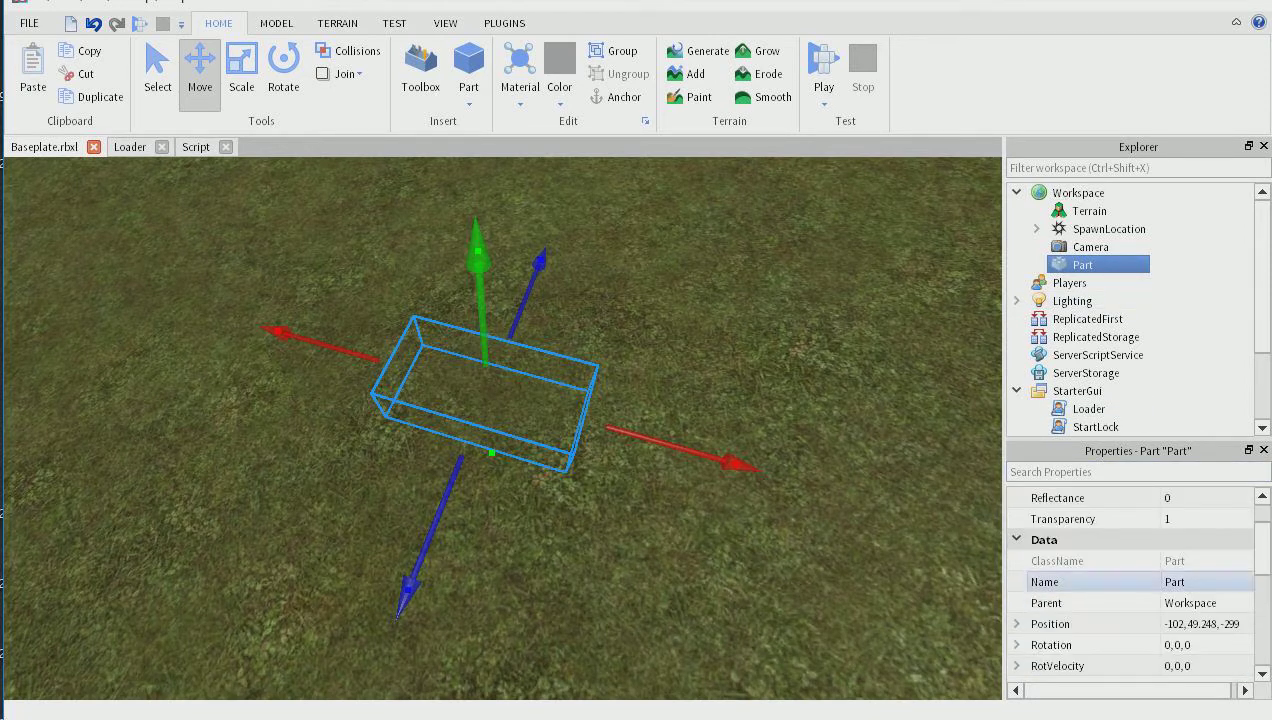
text(Telepo)
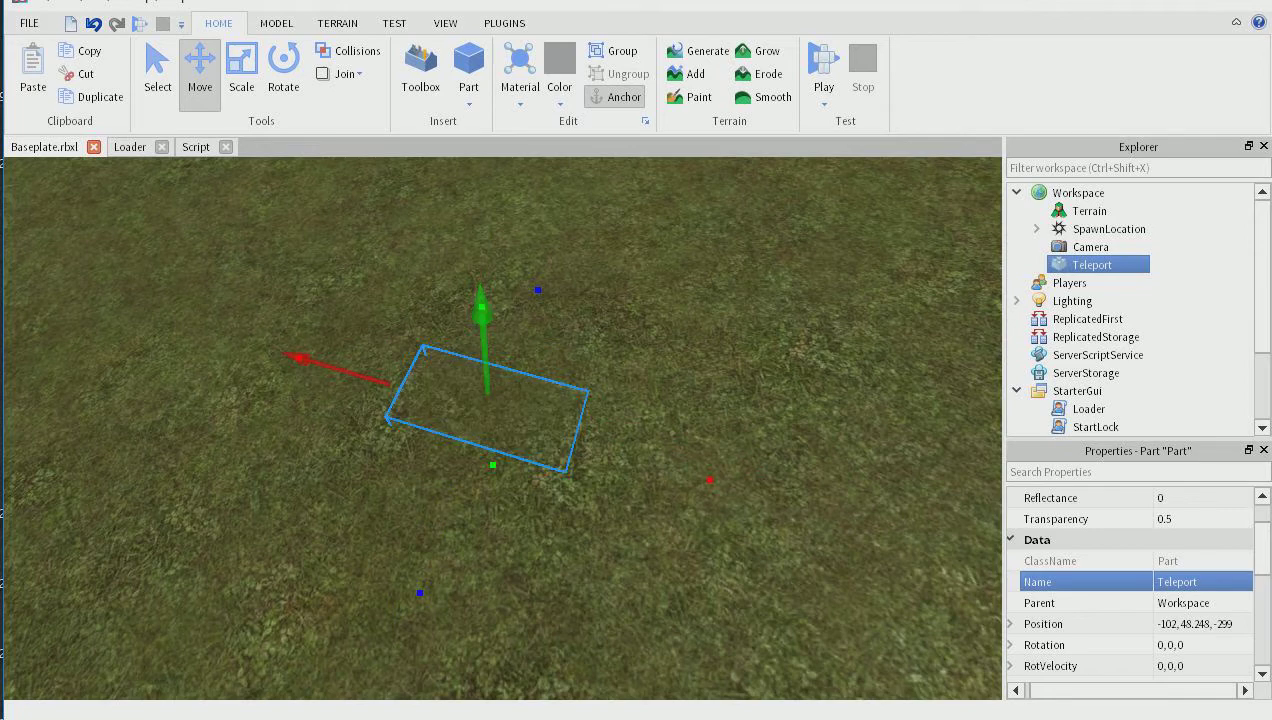
key(ctrl+z)
Step: Examine the Teleport part and the surrounding hills from several angles and distances
right_drag(503, 428, 890, 232)
key(s)
key(a)
key(w)
key(s)
key(s)
key(w)
key(w)
key(s)
key(s)
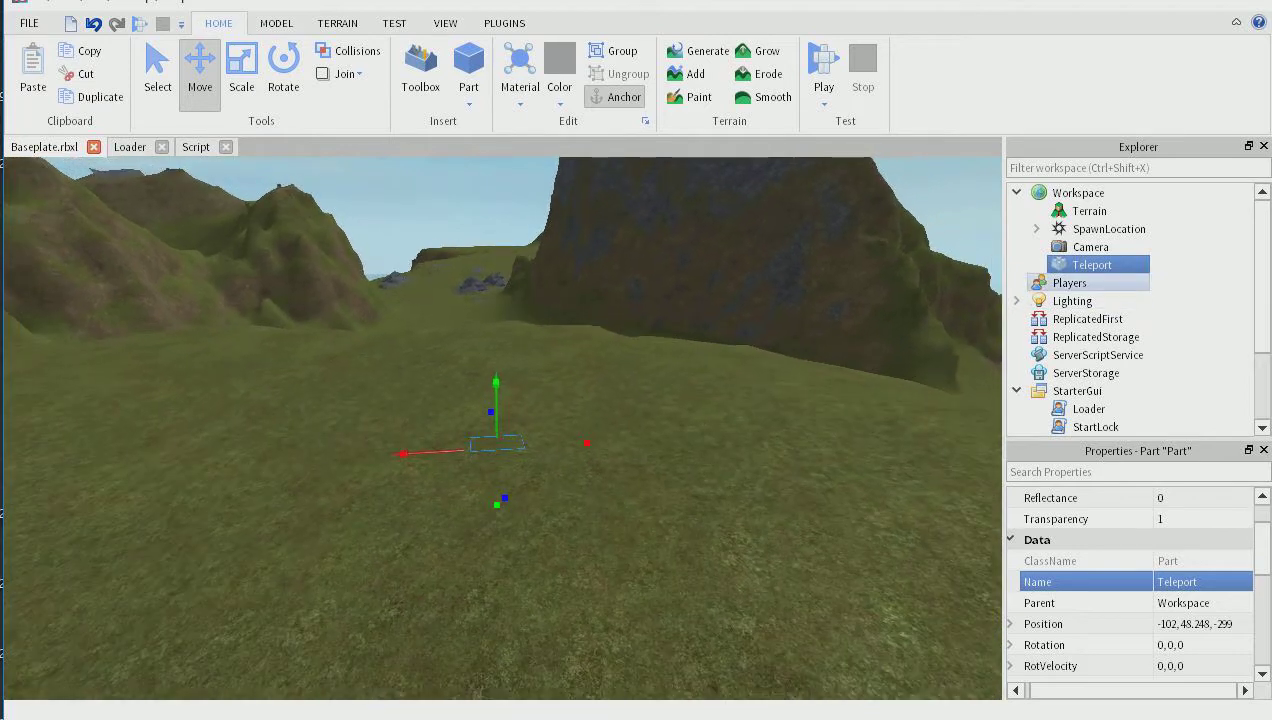
Step: Expand StartScreen in StarterGui and review the start button's script, including its move to the Teleport part
scroll(1095, 336, down, 2)
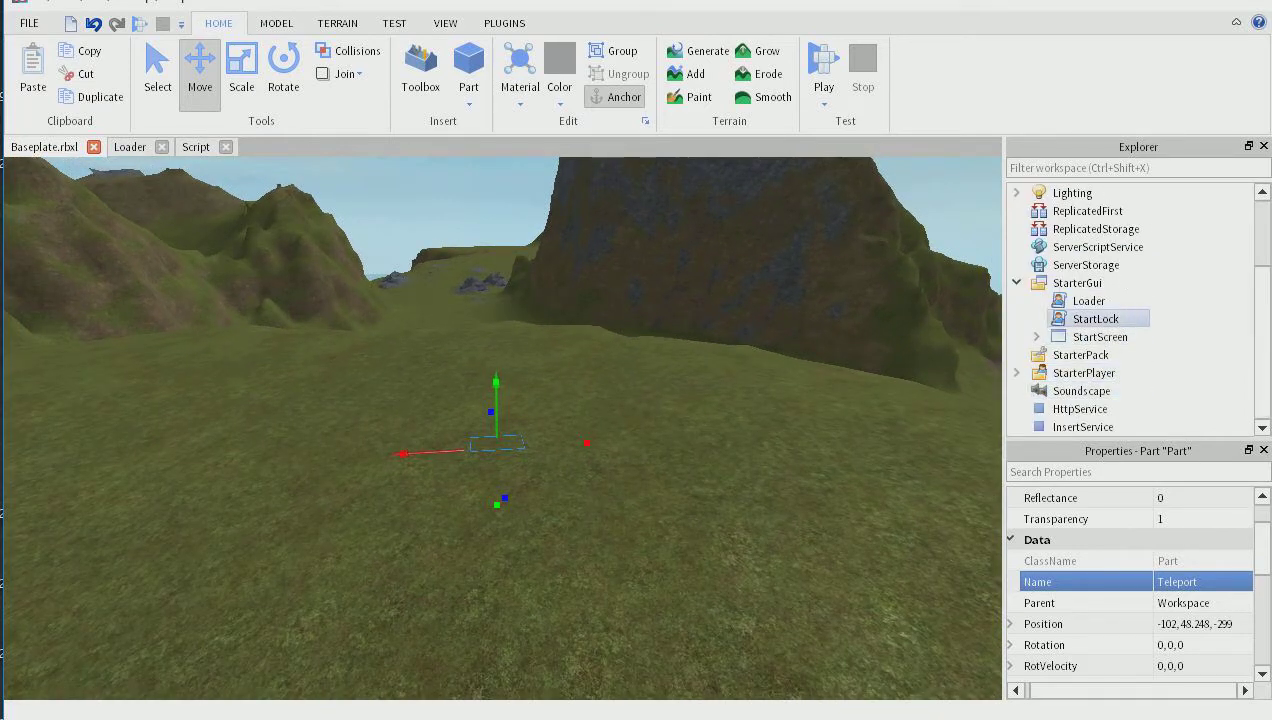
click(1036, 337)
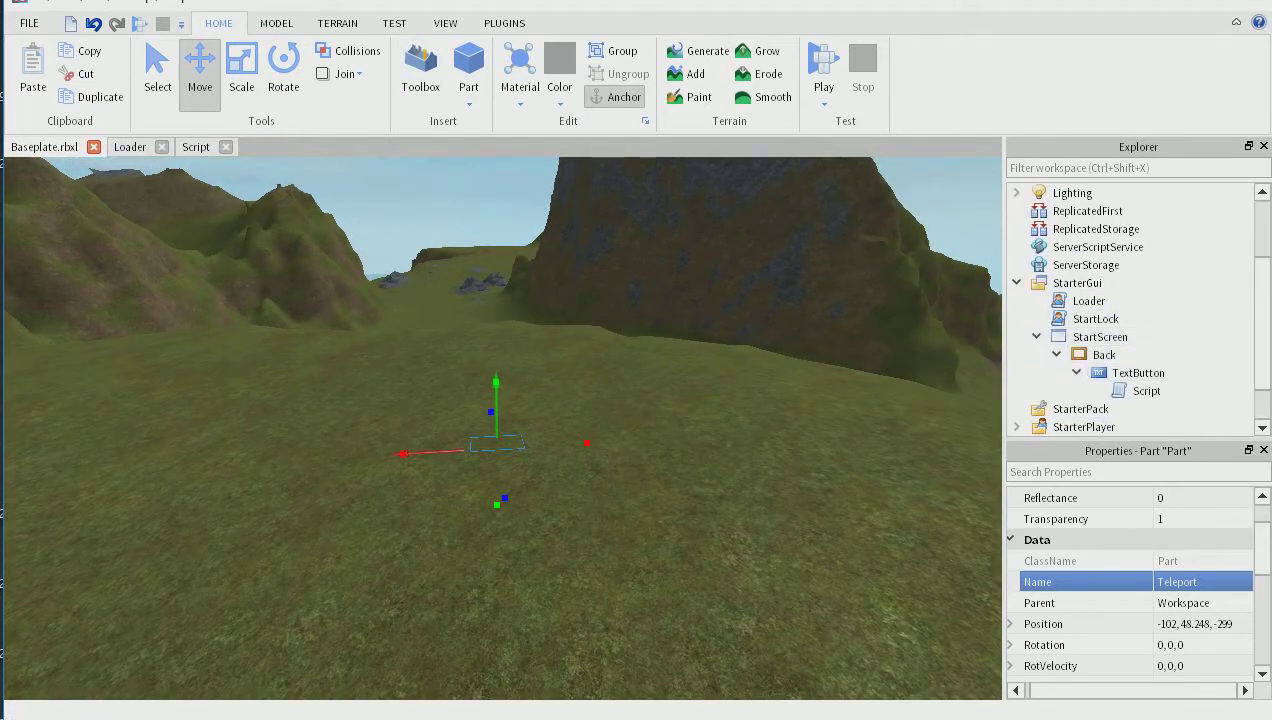
click(196, 147)
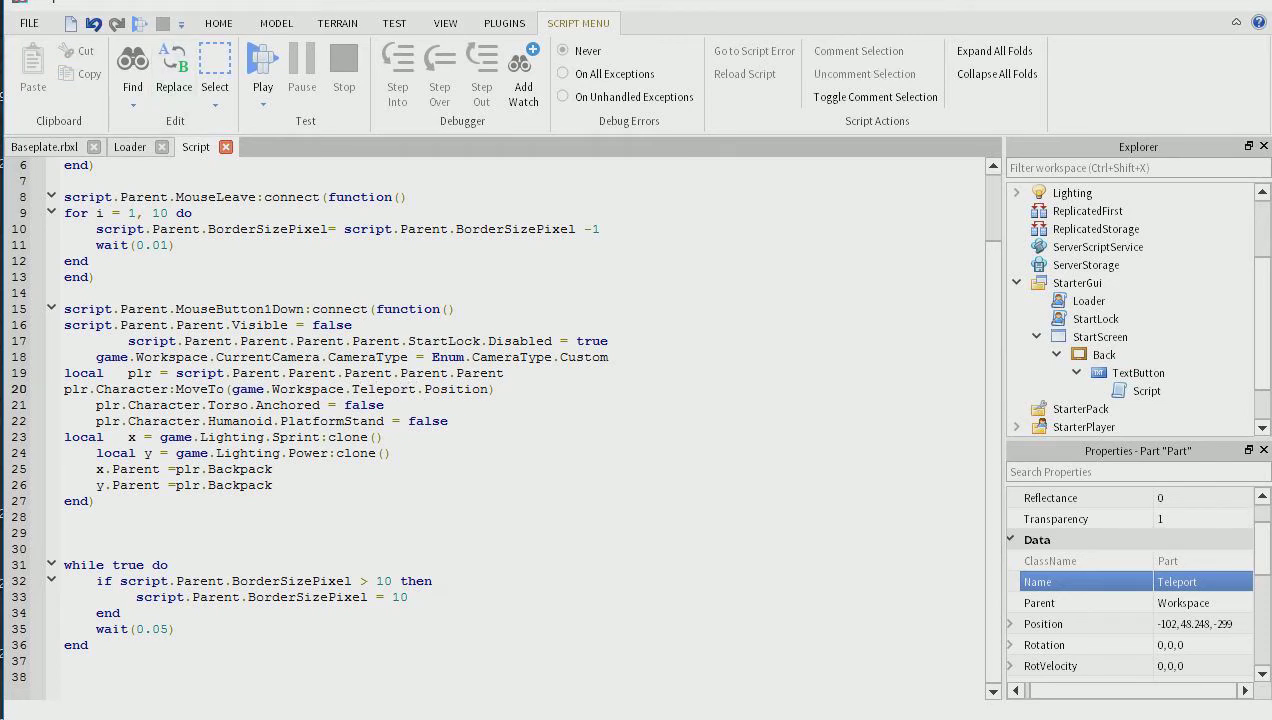
key(ctrl+Tab)
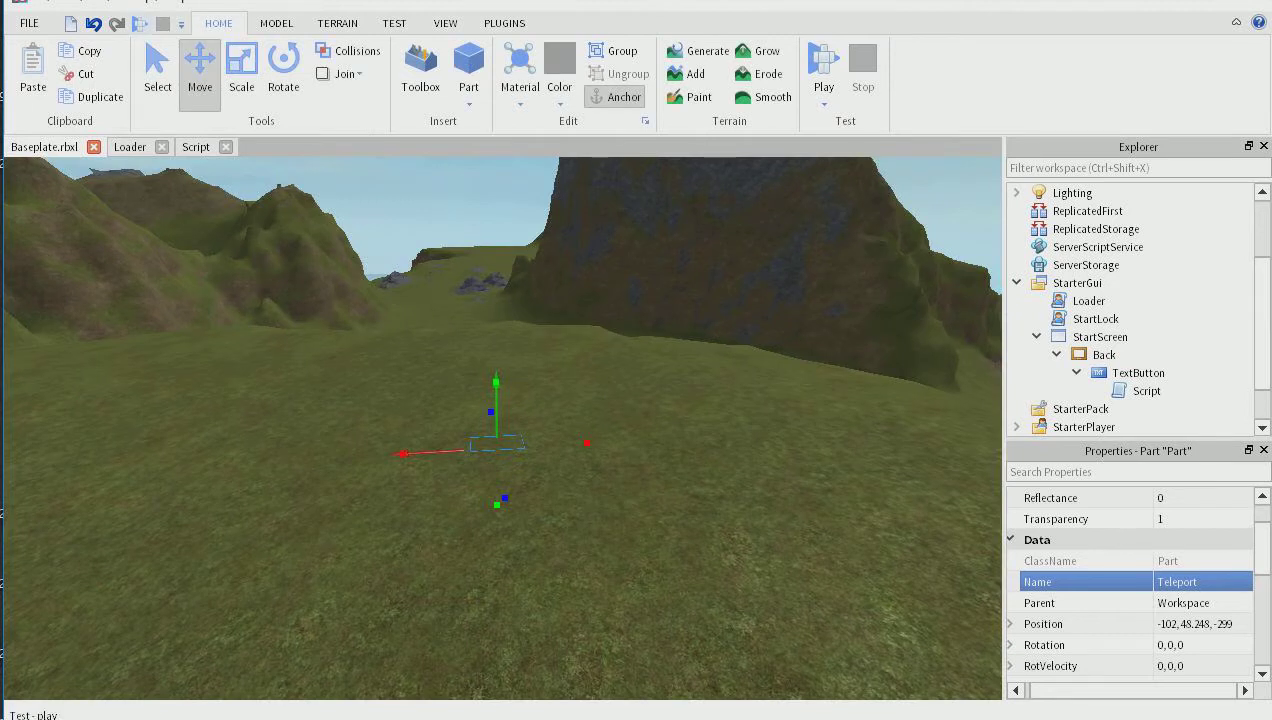
Step: Play-test the place, hide the chat window and enter the game through the START button
key(F5)
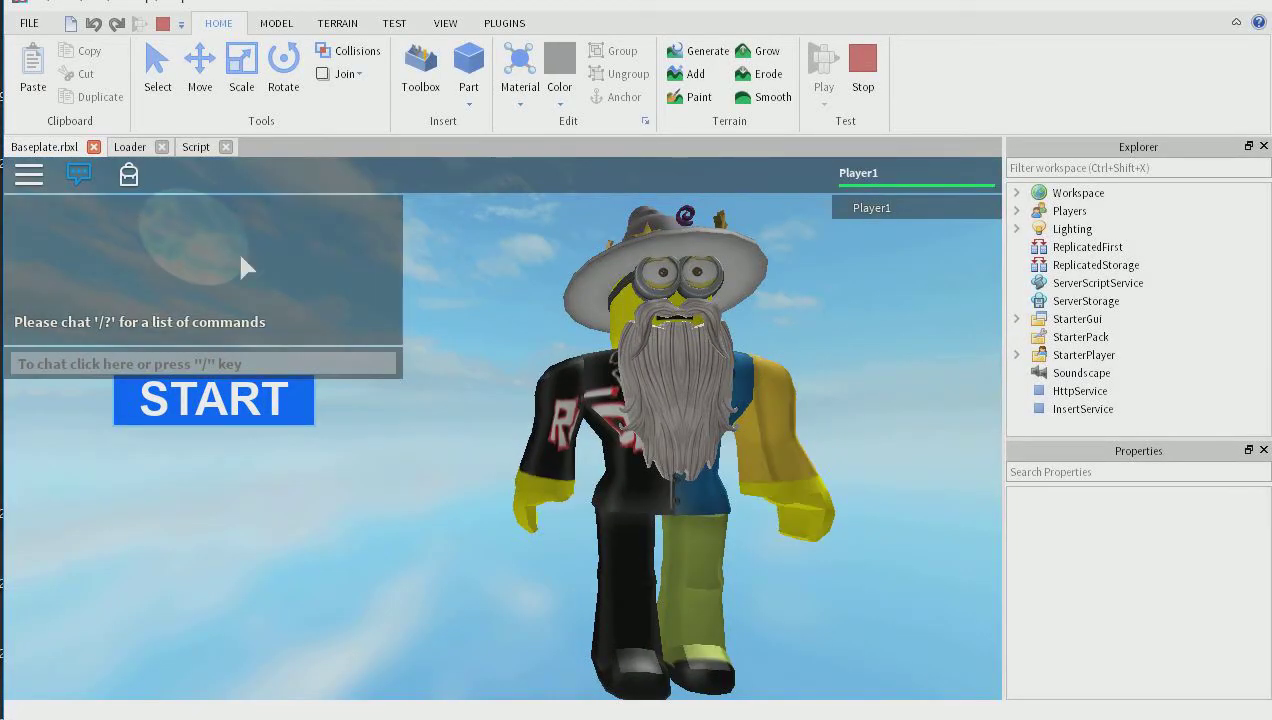
click(75, 172)
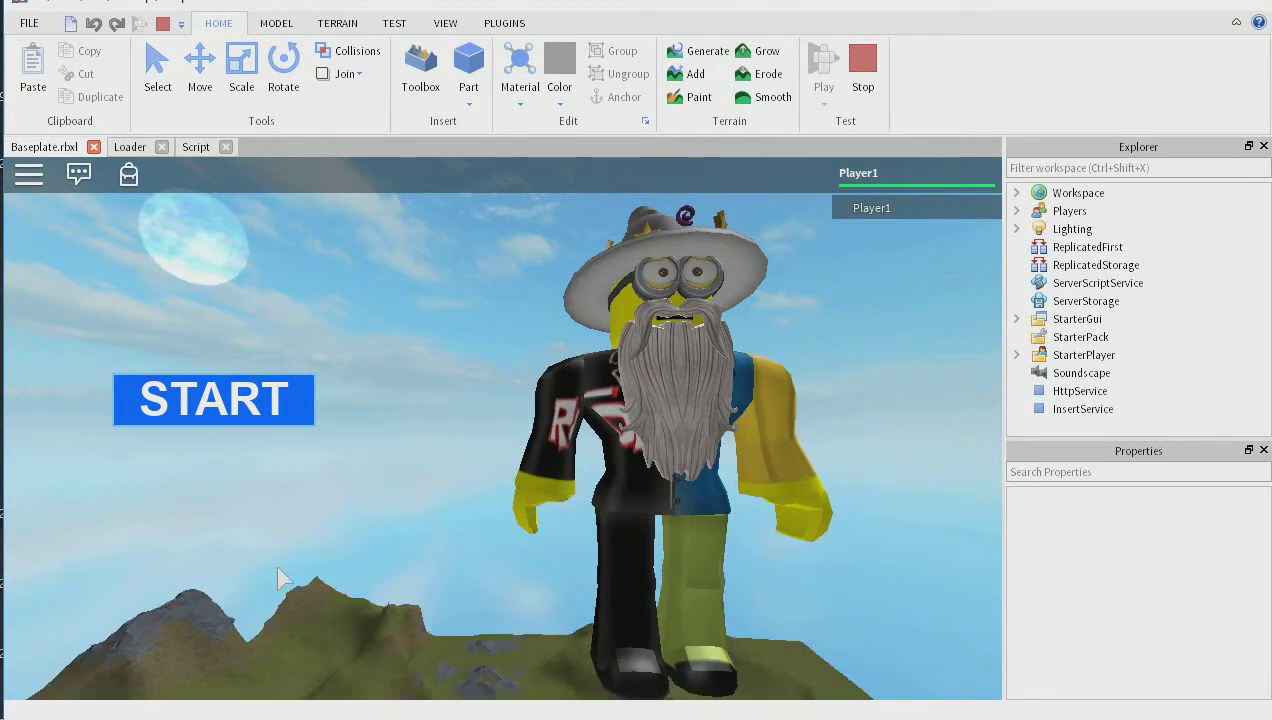
click(262, 410)
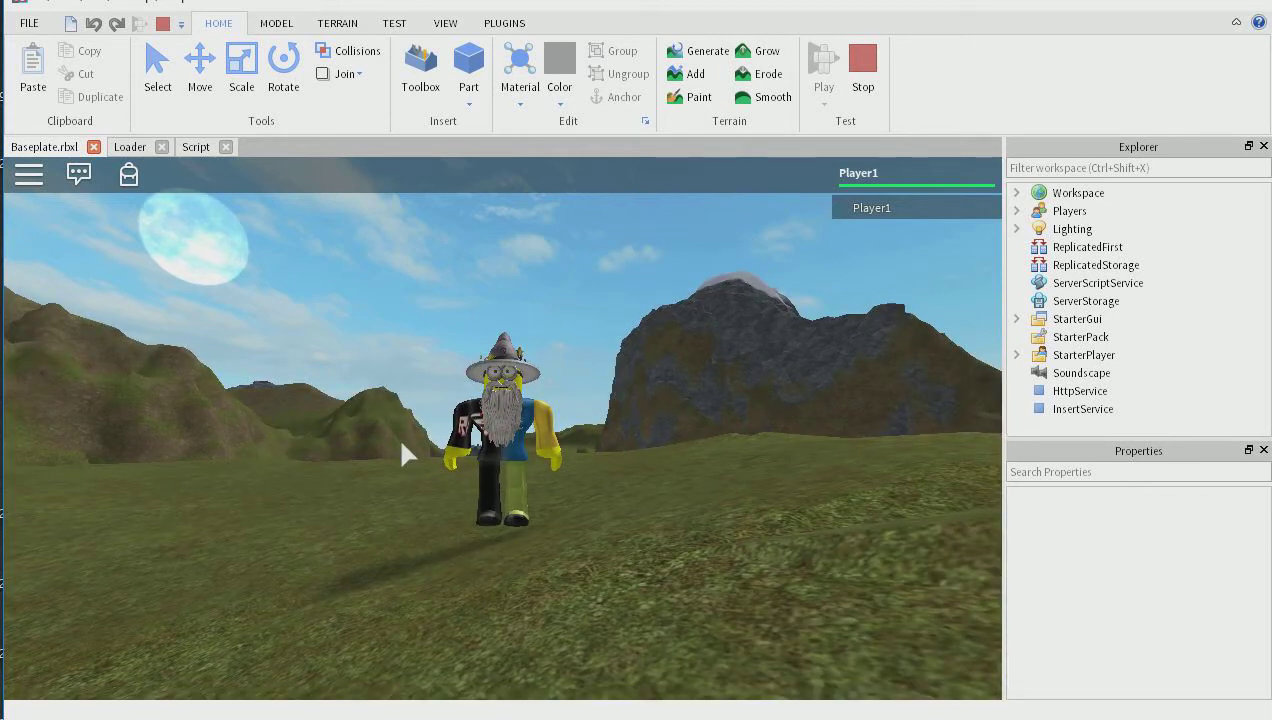
Step: Turn the camera behind the character, zoom out and walk away from the teleport spot
right_drag(573, 429, 264, 480)
key(w)
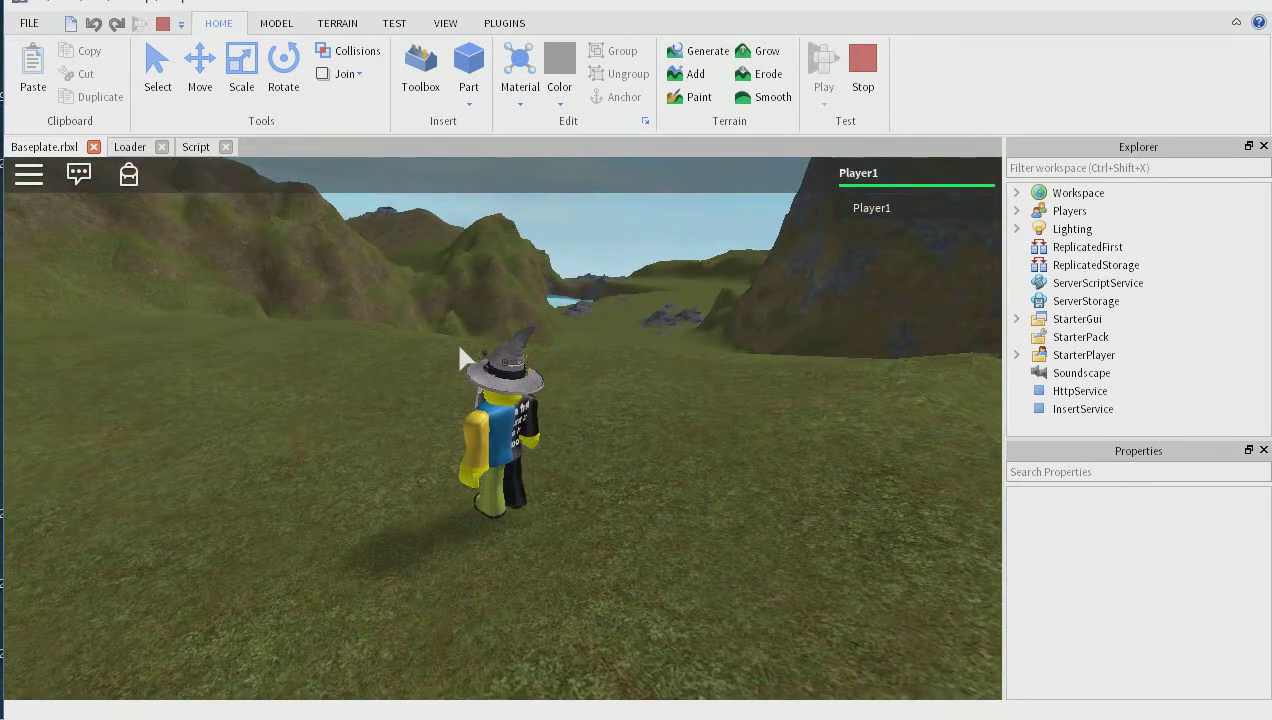
scroll(565, 355, down, 4)
right_drag(570, 354, 555, 358)
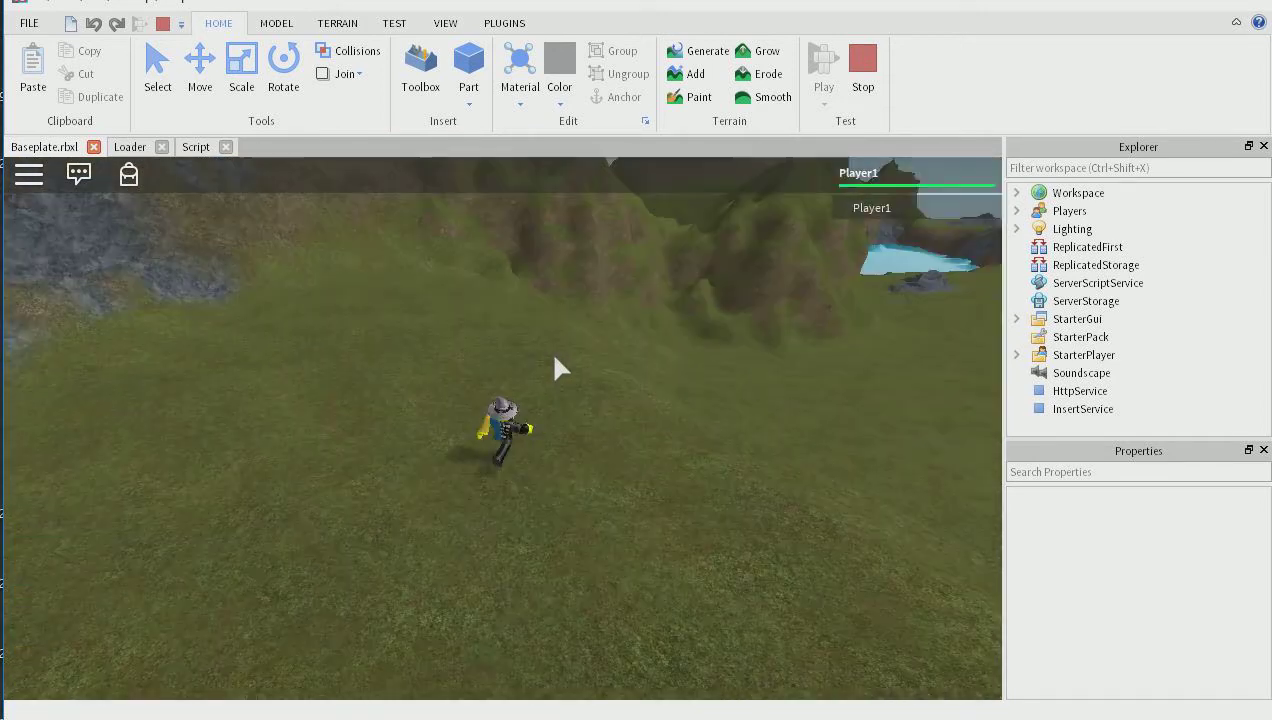
Step: Look through the in-game settings list and resume the game
key(Escape)
click(392, 250)
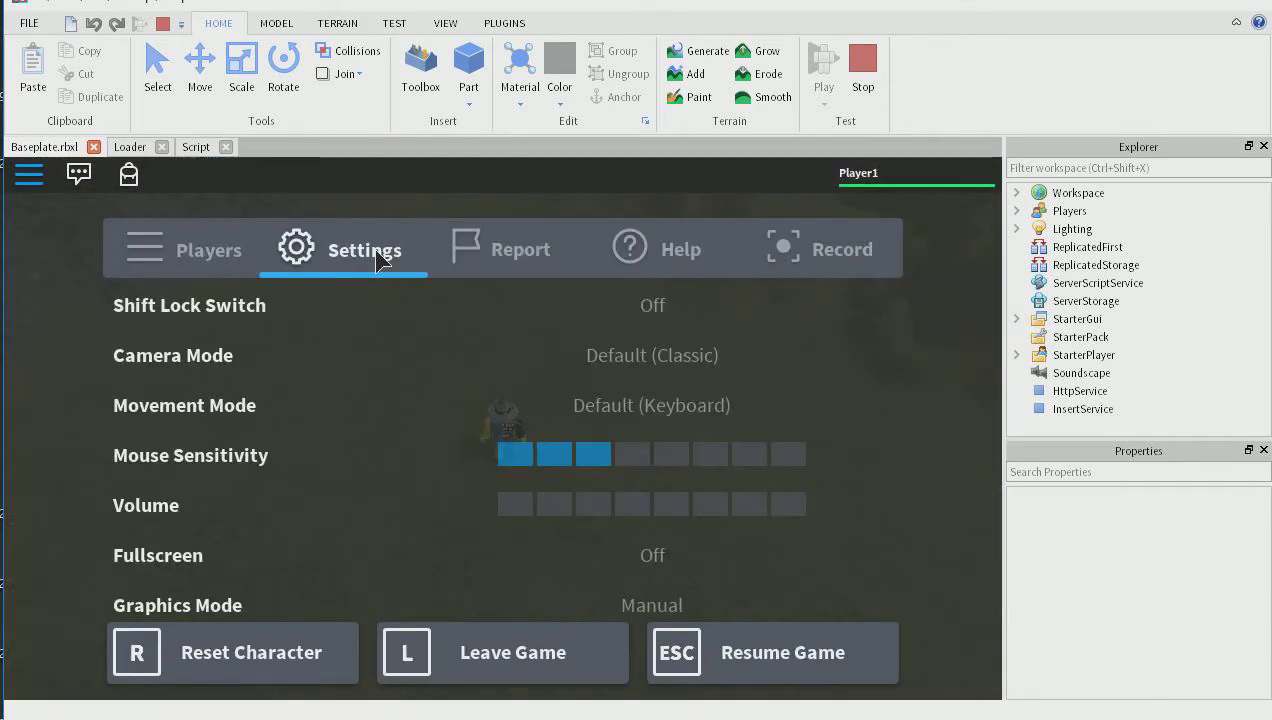
scroll(511, 510, down, 3)
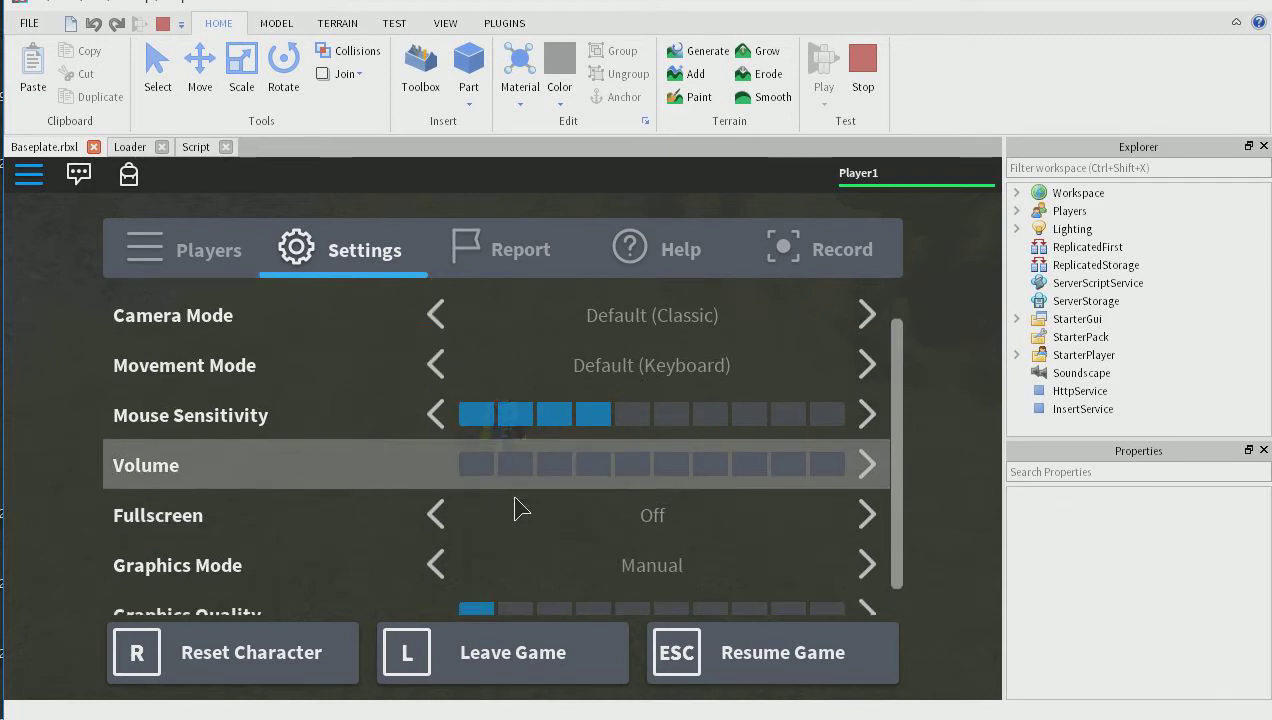
key(Escape)
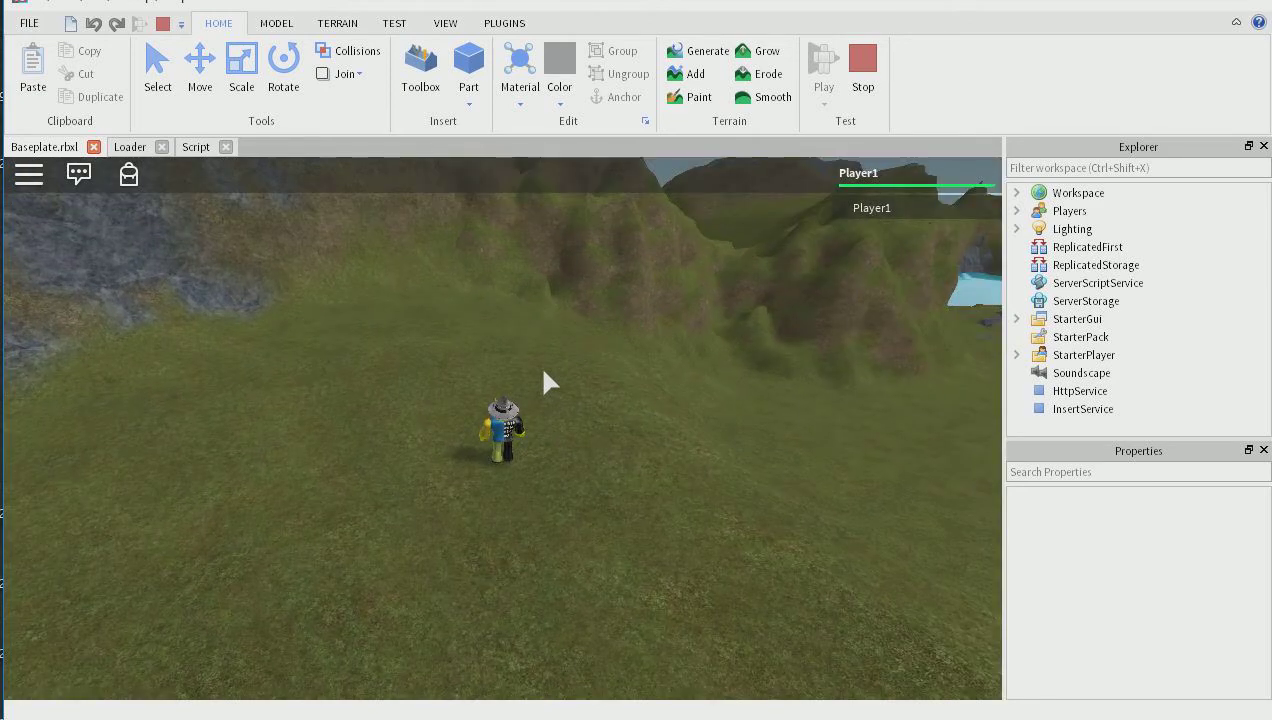
Step: Walk and jump the character across the grass to the rocks beside the water to test movement
key(w)
right_drag(575, 356, 553, 360)
key(w)
key(space)
key(w)
key(w)
key(w)
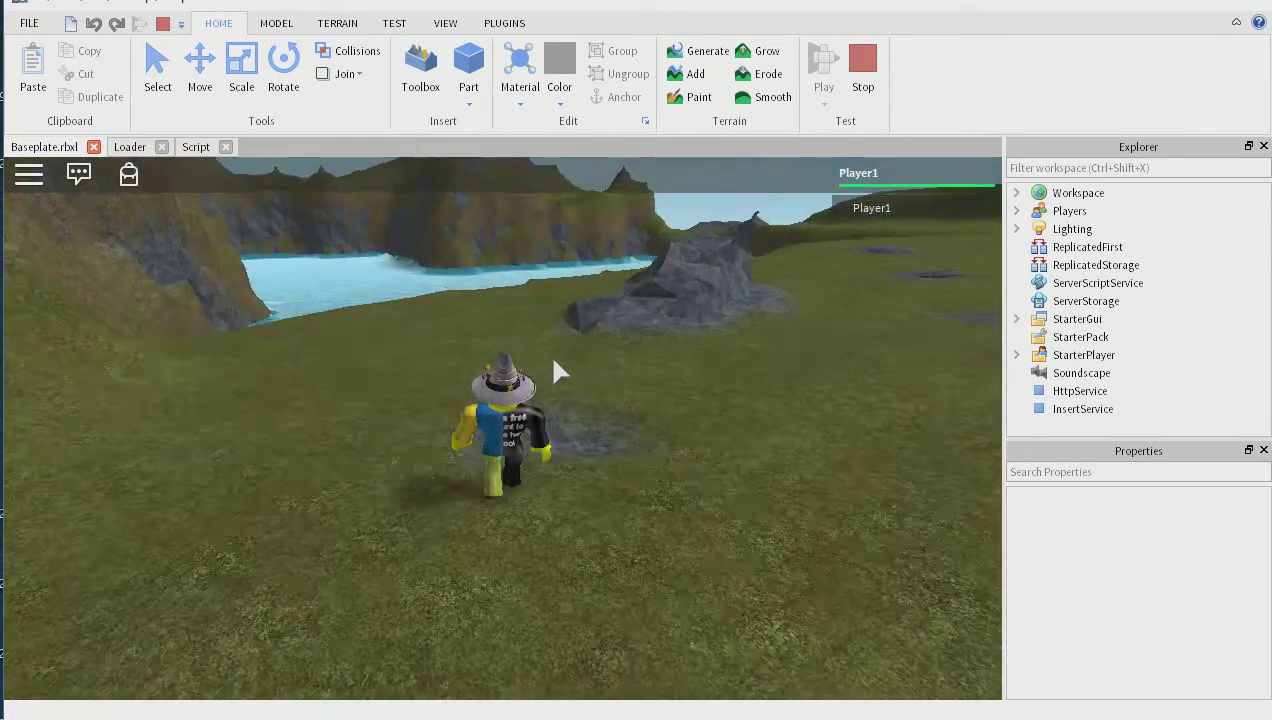
key(w)
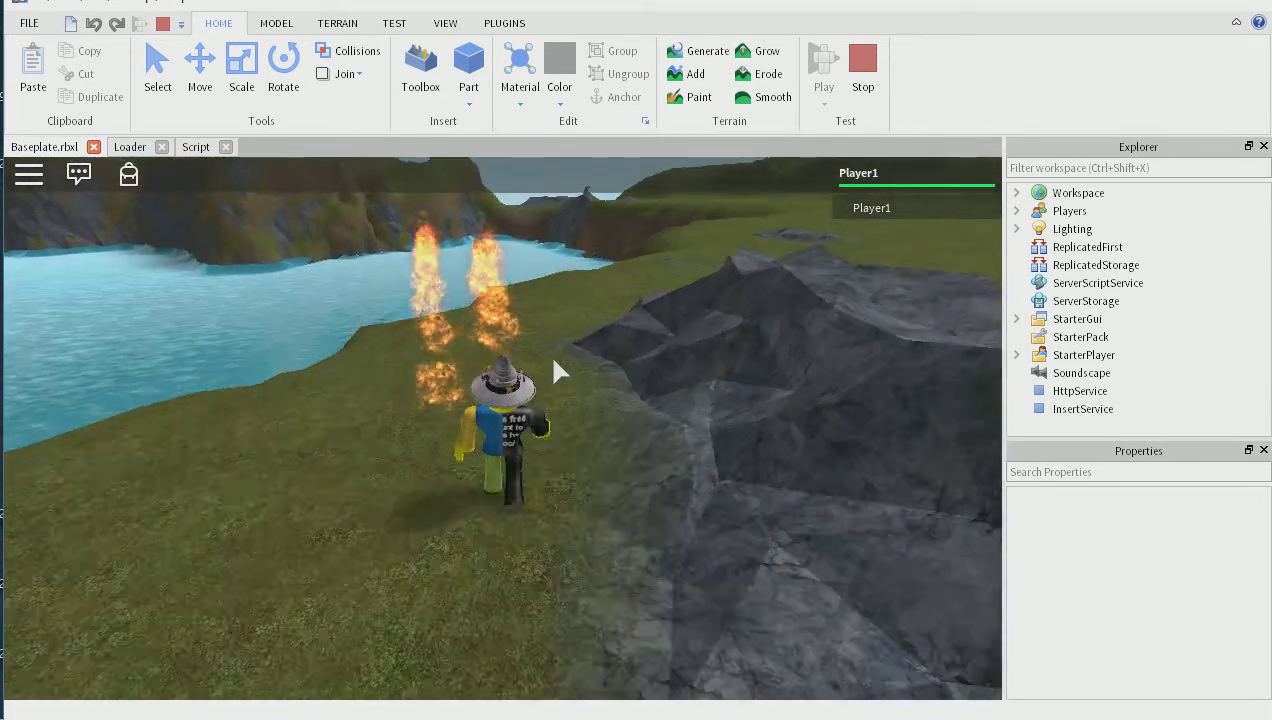
Step: Keep walking past the rocks while zooming the camera in toward first-person view
right_drag(553, 359, 553, 359)
key(w)
scroll(553, 359, up, 2)
key(w)
scroll(553, 359, up, 2)
key(w)
scroll(553, 359, up, 3)
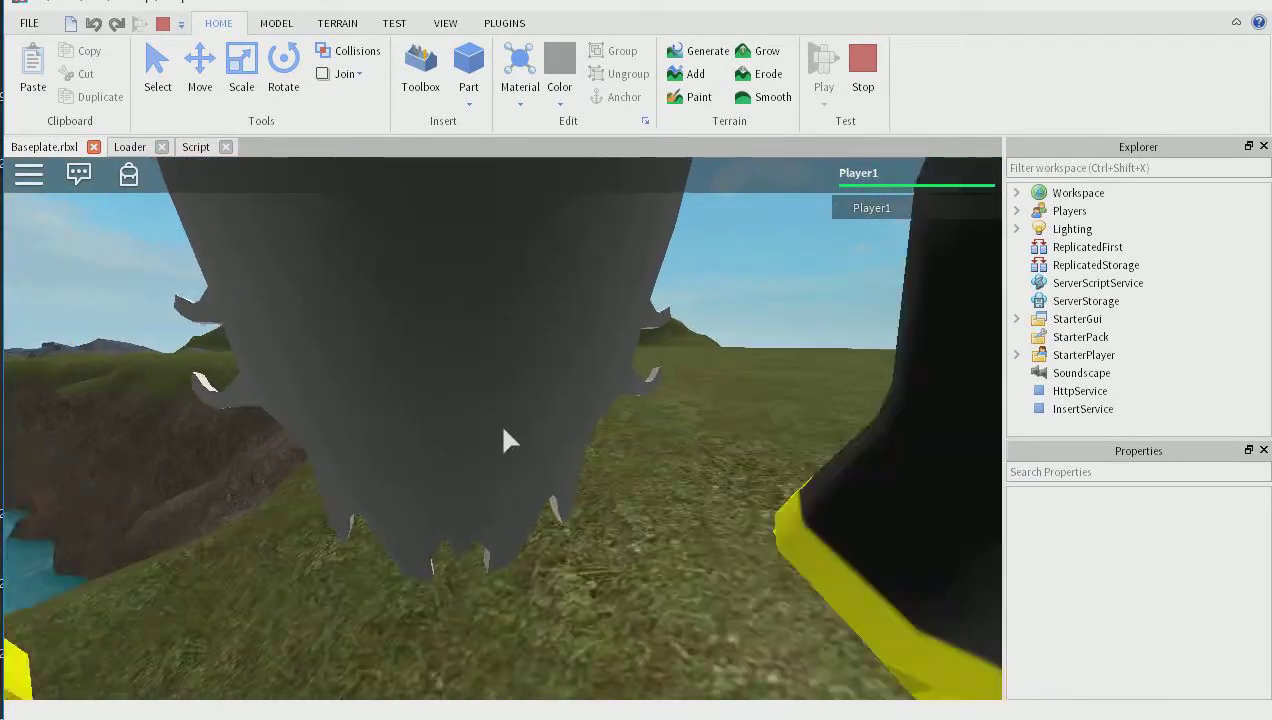
key(w)
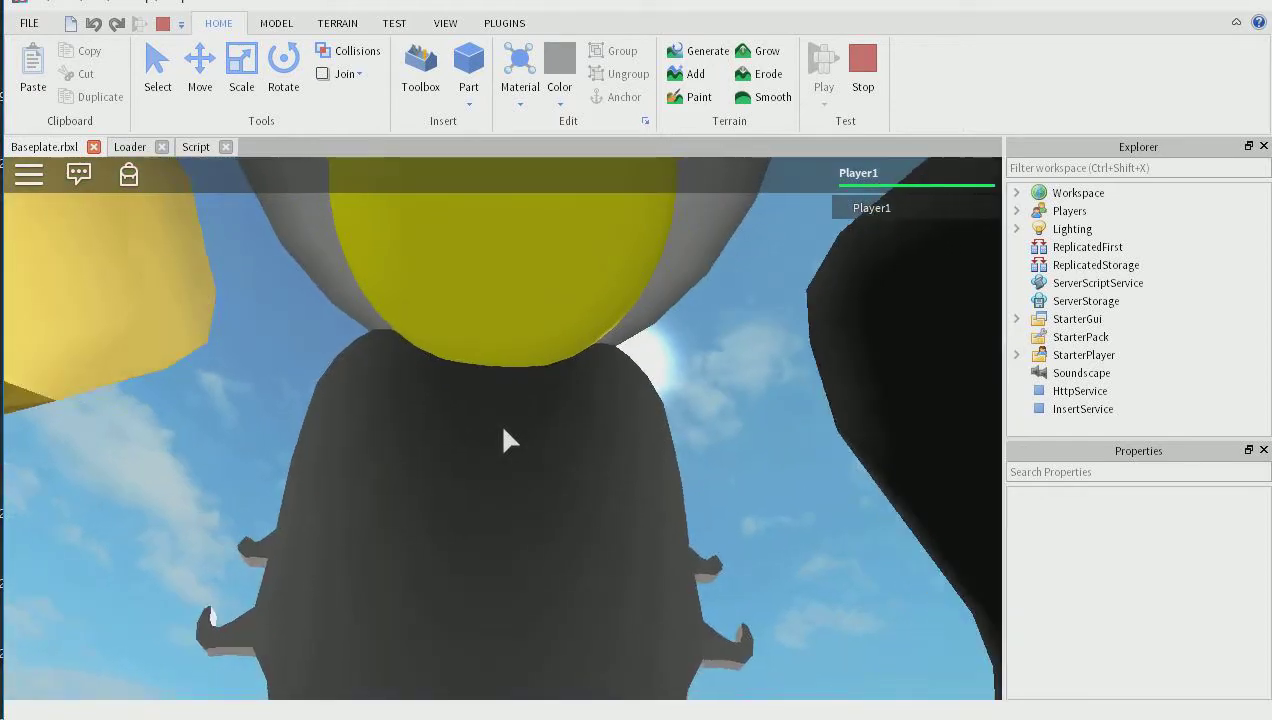
Step: Zoom the camera repeatedly out and fully in on the character to check first-person view, and stop the play test
scroll(503, 429, down, 3)
scroll(503, 429, up, 3)
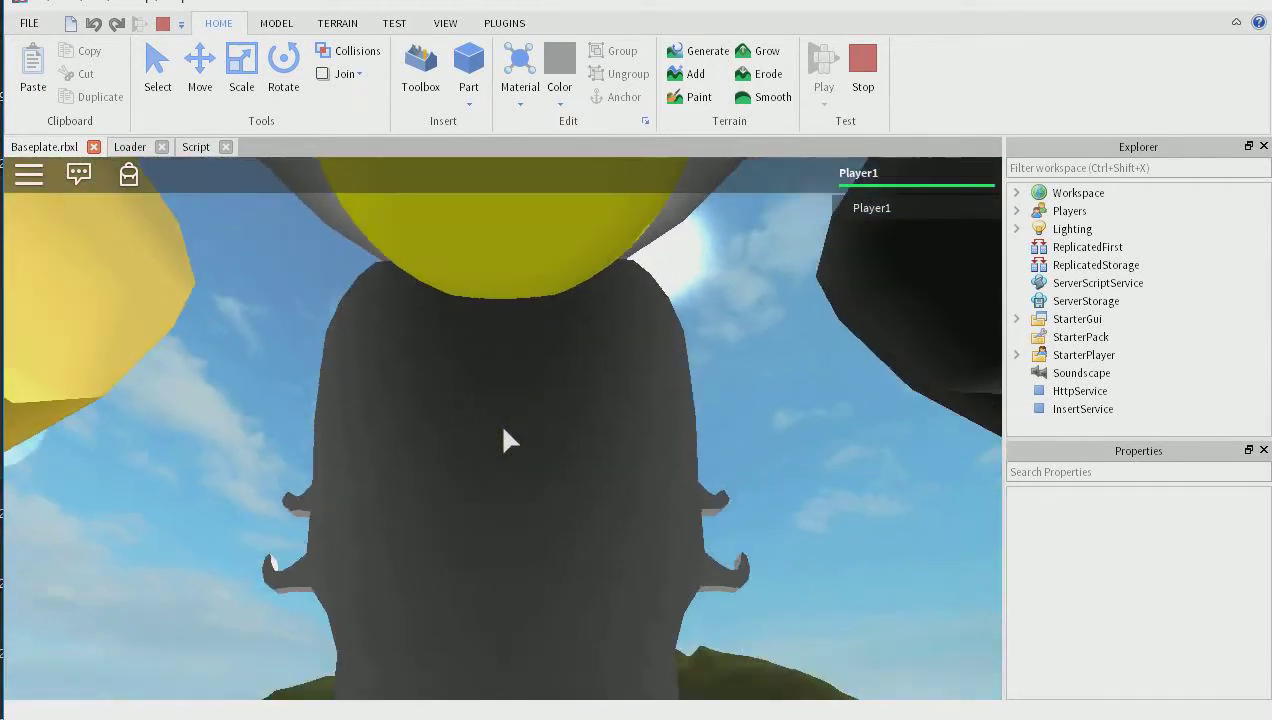
scroll(503, 432, down, 3)
scroll(503, 432, up, 3)
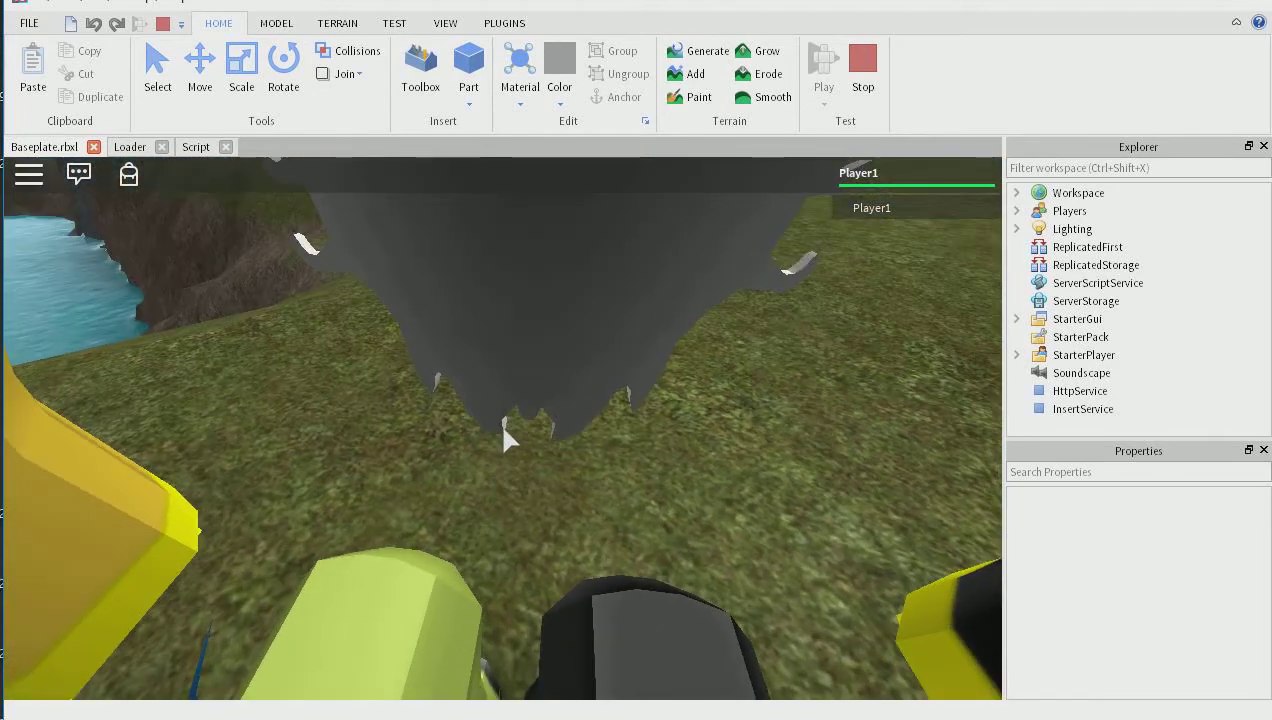
scroll(503, 430, down, 5)
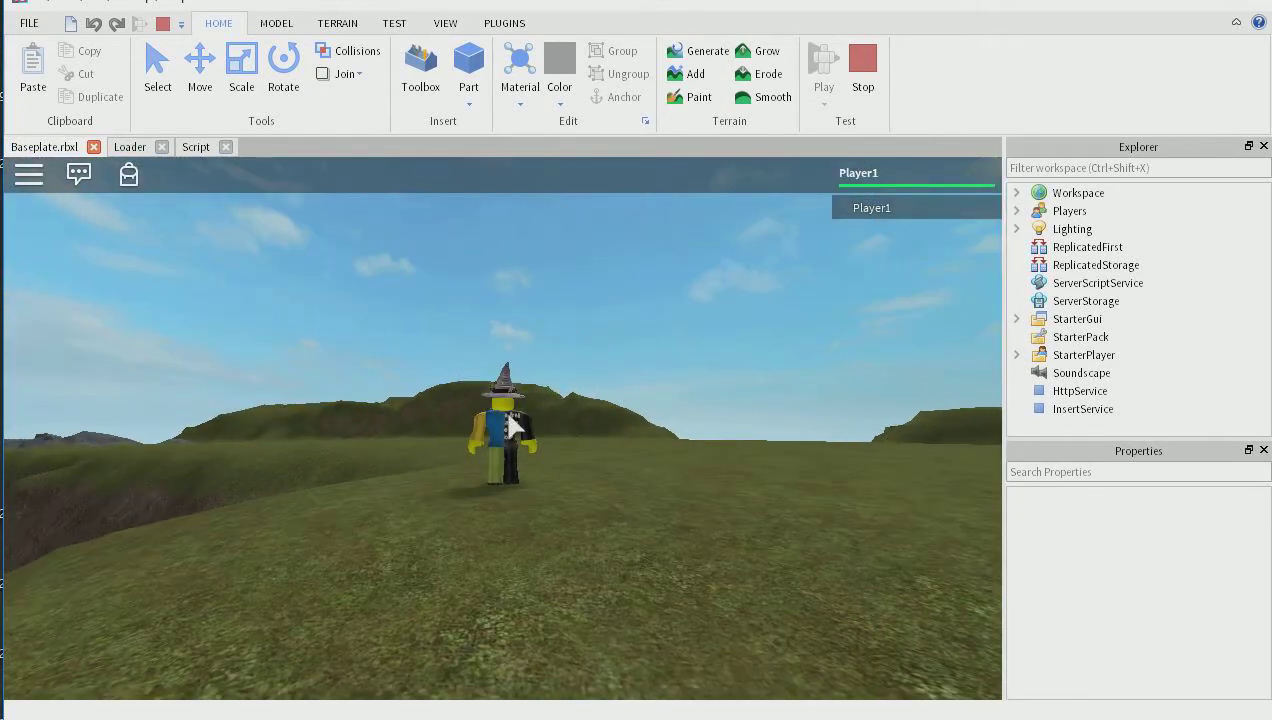
scroll(547, 372, up, 5)
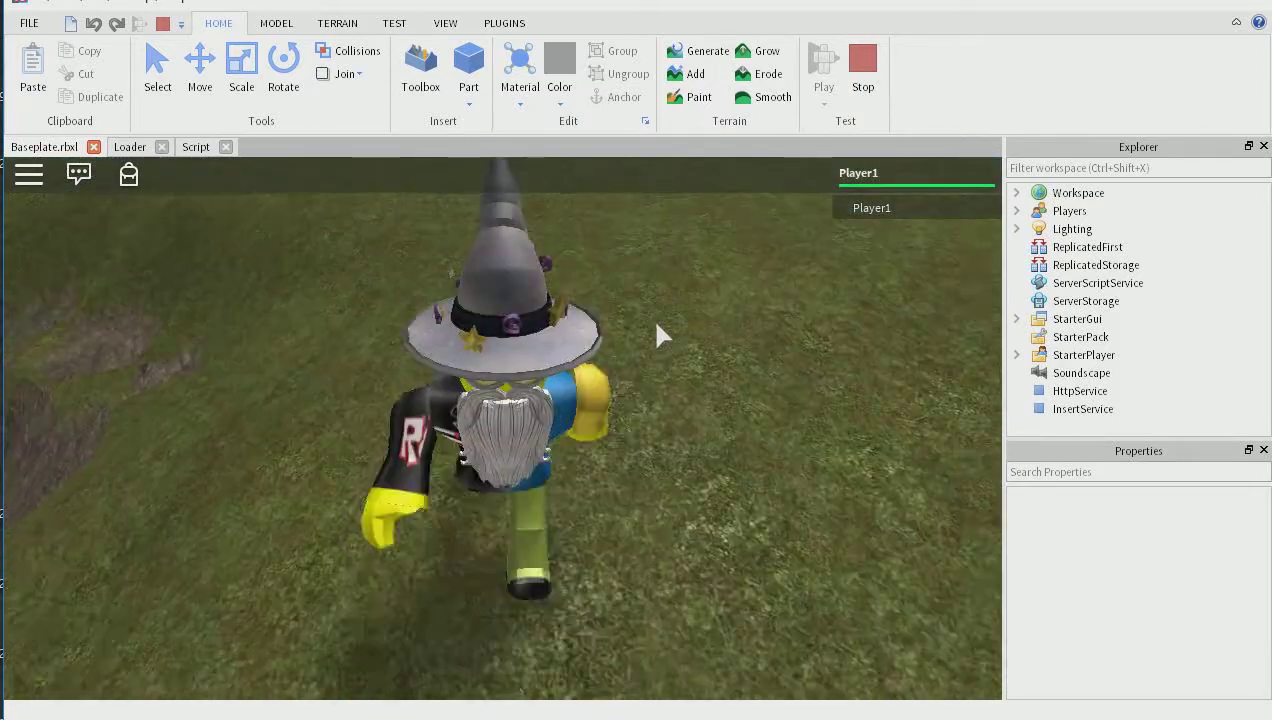
scroll(612, 307, up, 5)
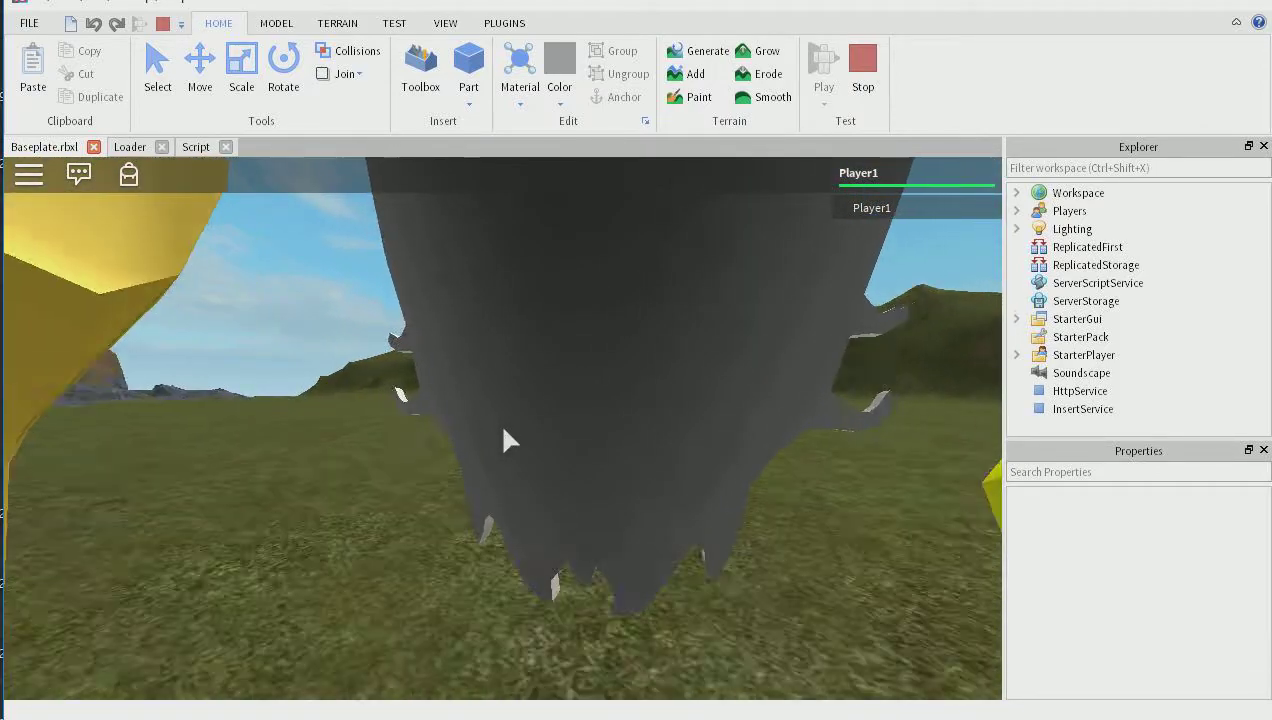
scroll(503, 435, down, 3)
scroll(565, 437, up, 4)
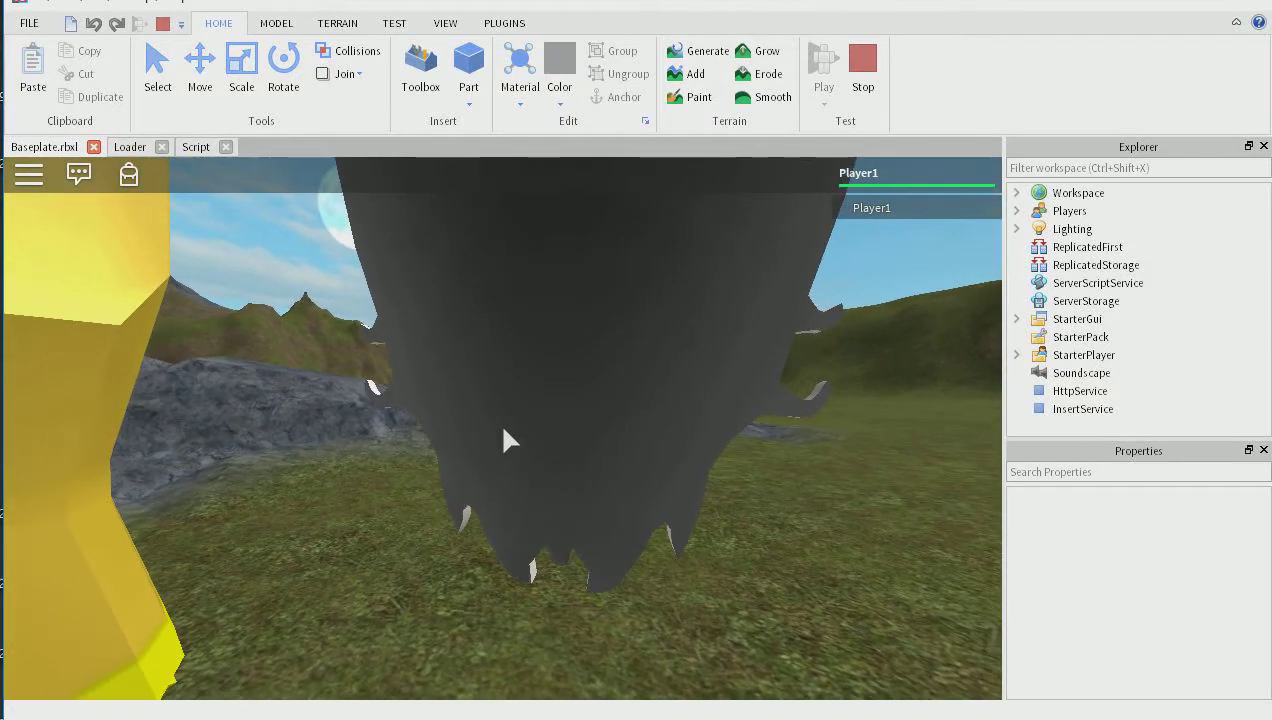
scroll(505, 440, down, 5)
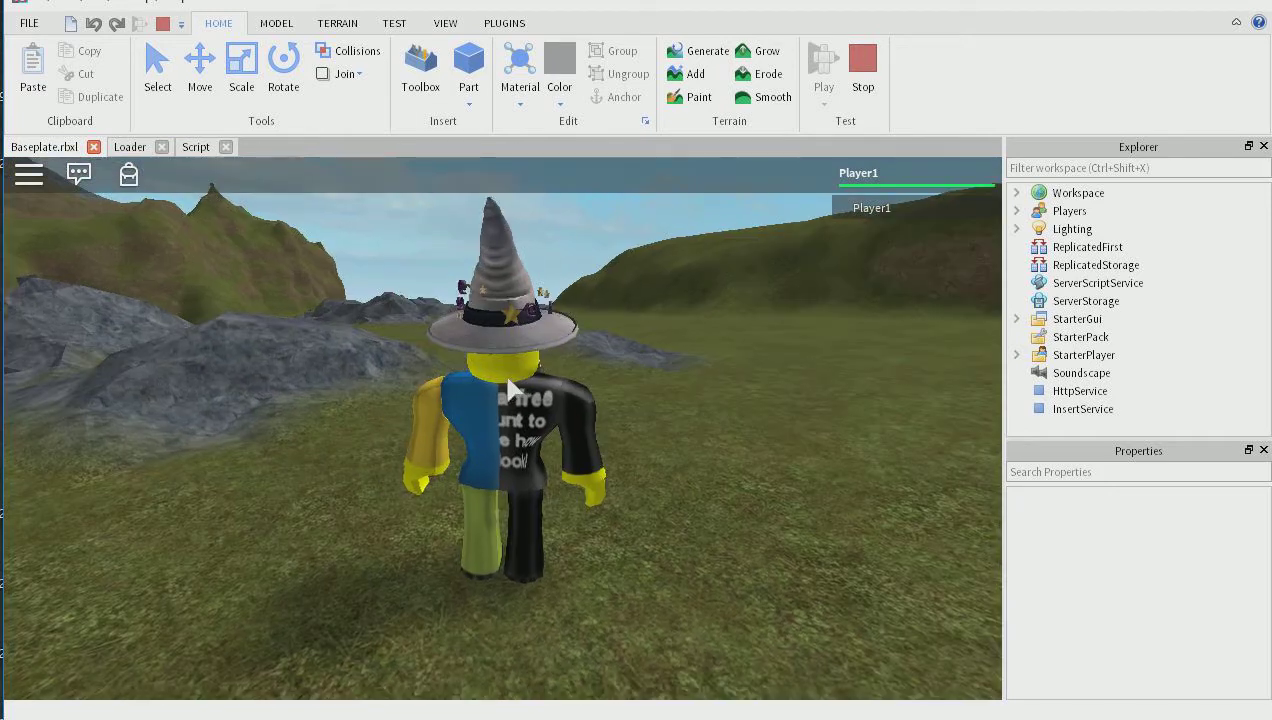
click(862, 60)
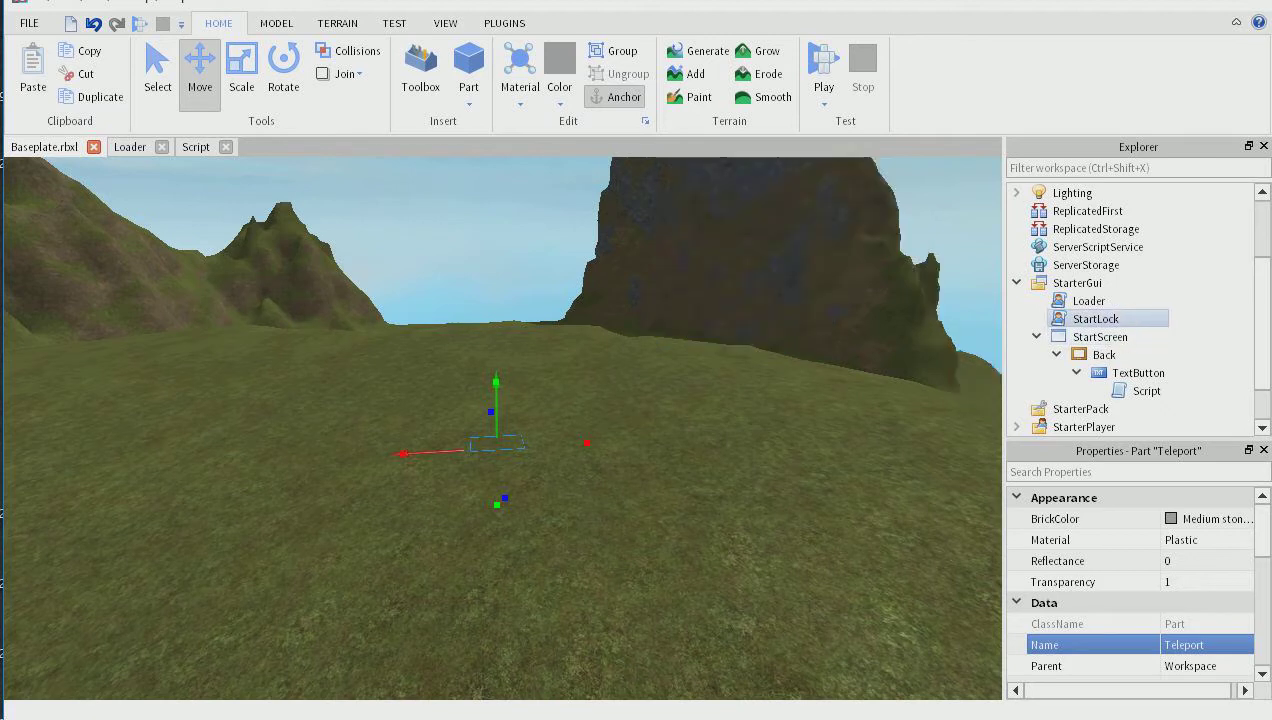
Step: Review the CameraSubject line in the StartLock script and the MouseButton1Down function in the start button's script
double_click(1095, 318)
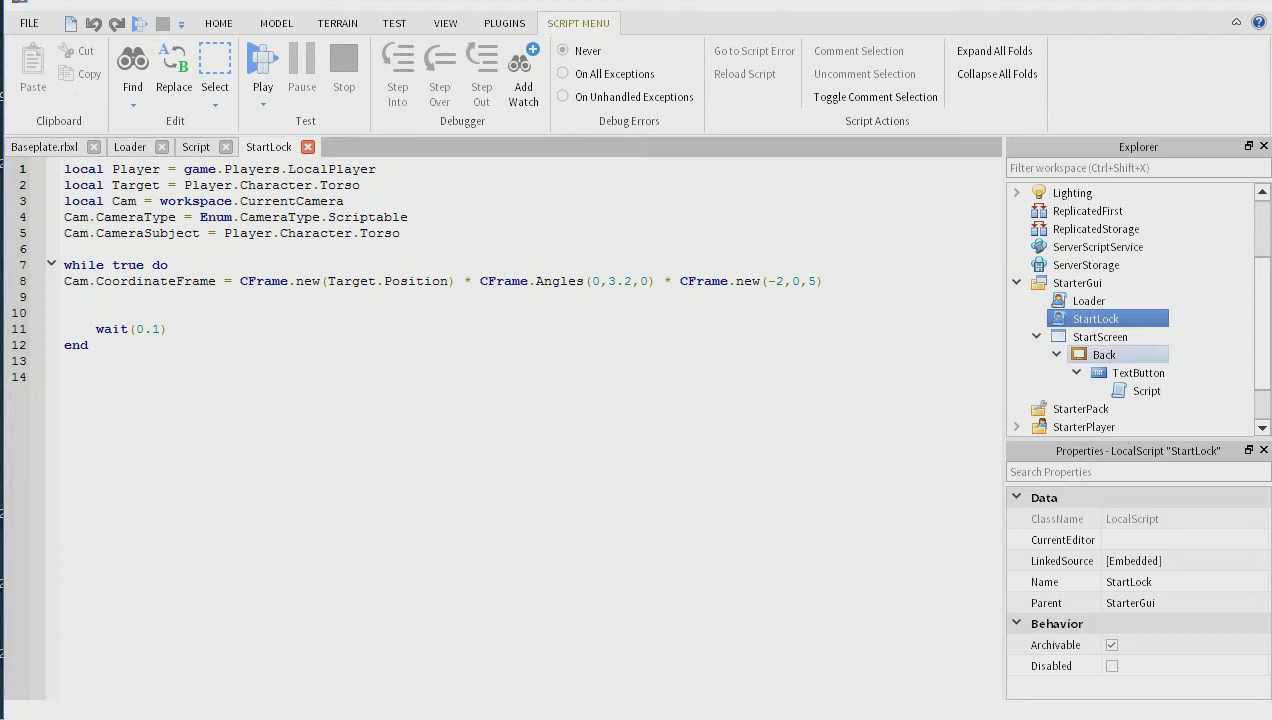
drag(400, 233, 240, 233)
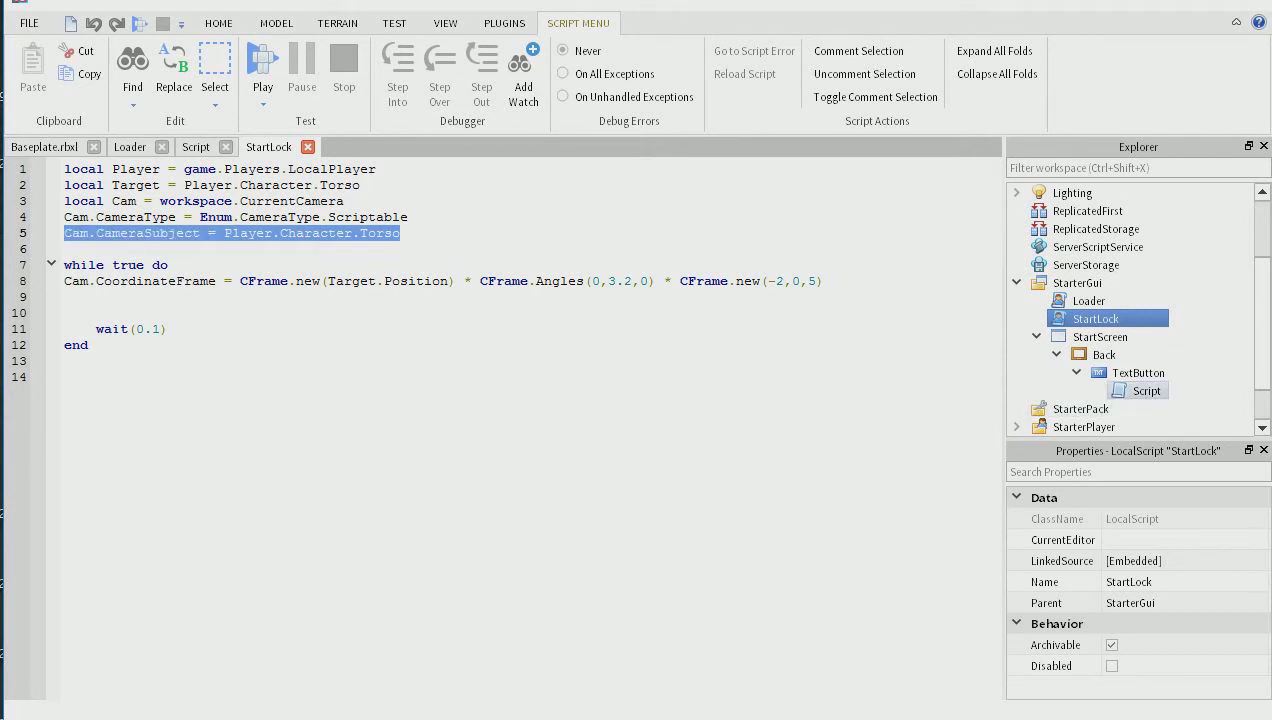
double_click(1137, 390)
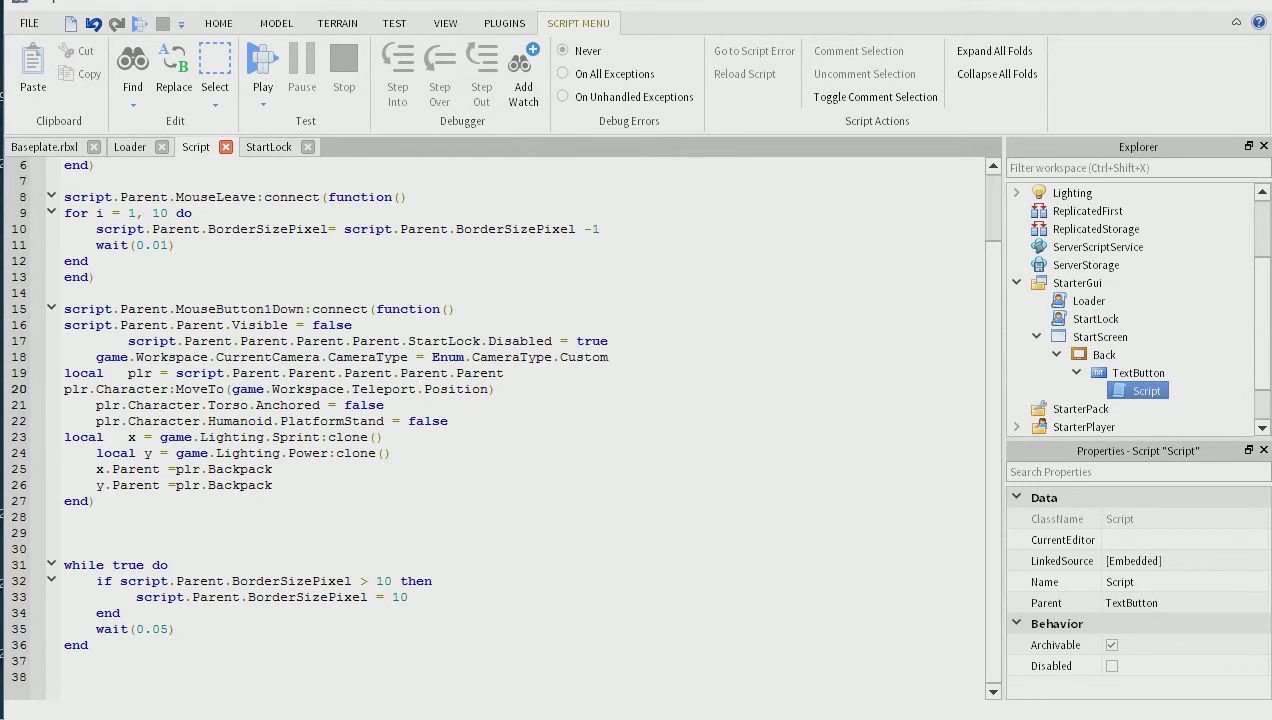
scroll(417, 389, up, 2)
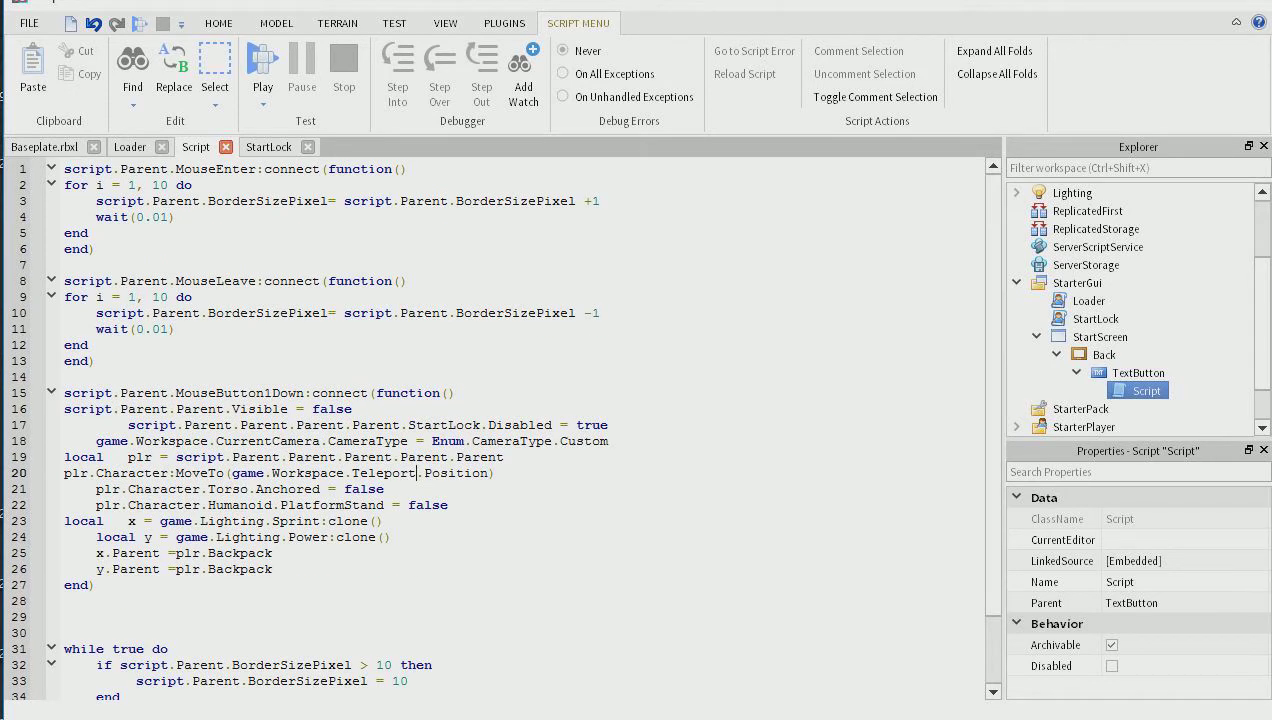
Step: Below the CameraType line in MouseButton1Down, add game.Workspace.CurrentCamera.CameraSubject = plr.Character.Head on a new line
key(Return)
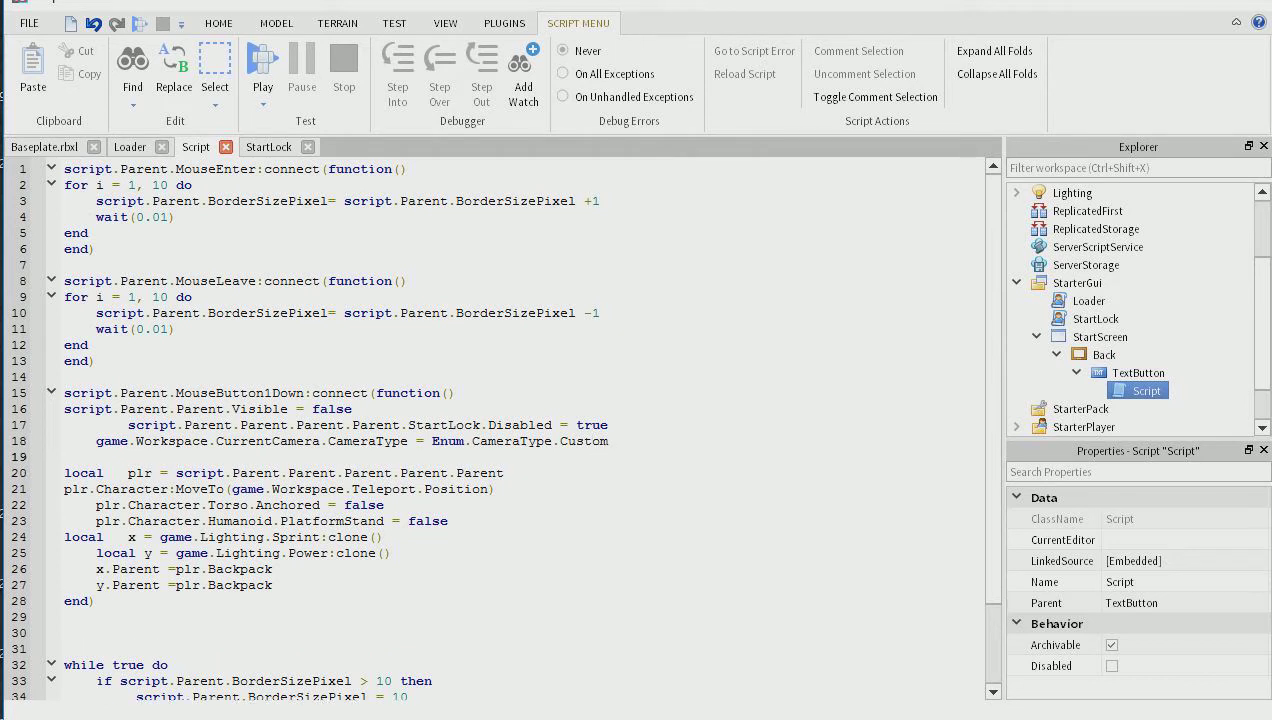
text(GAME.)
text(game.)
key(Escape)
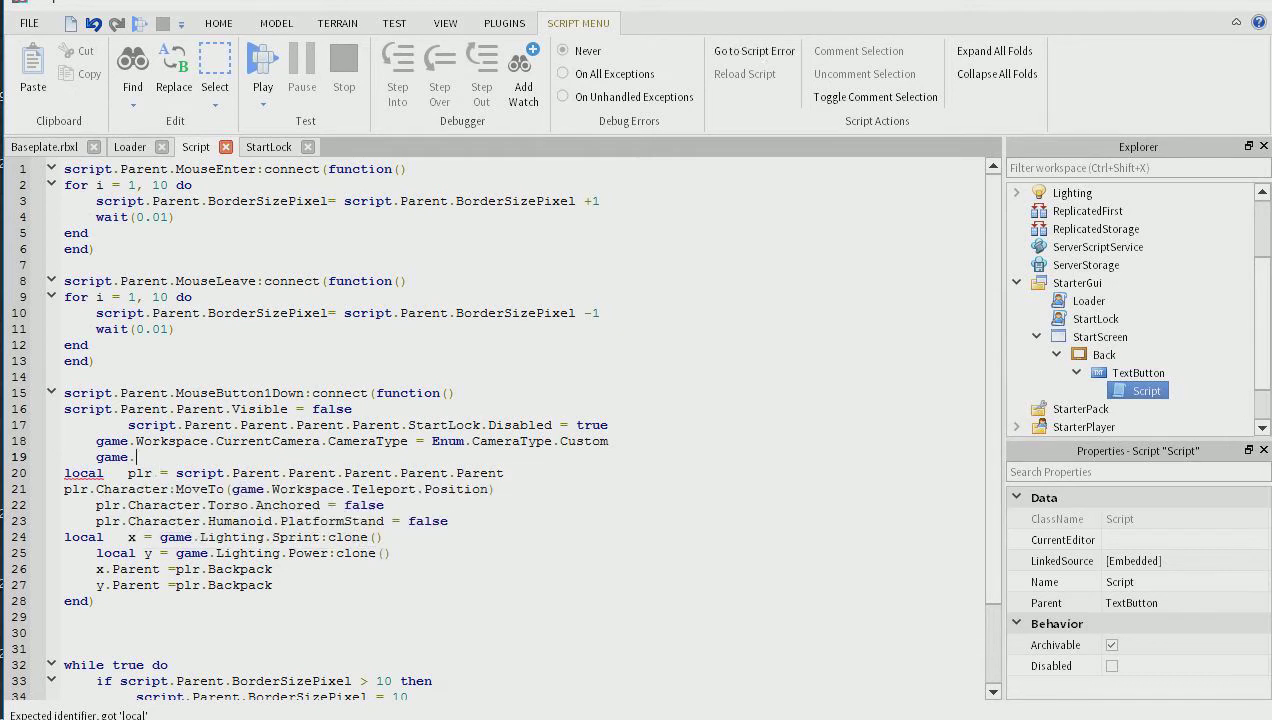
text(Workspace.C)
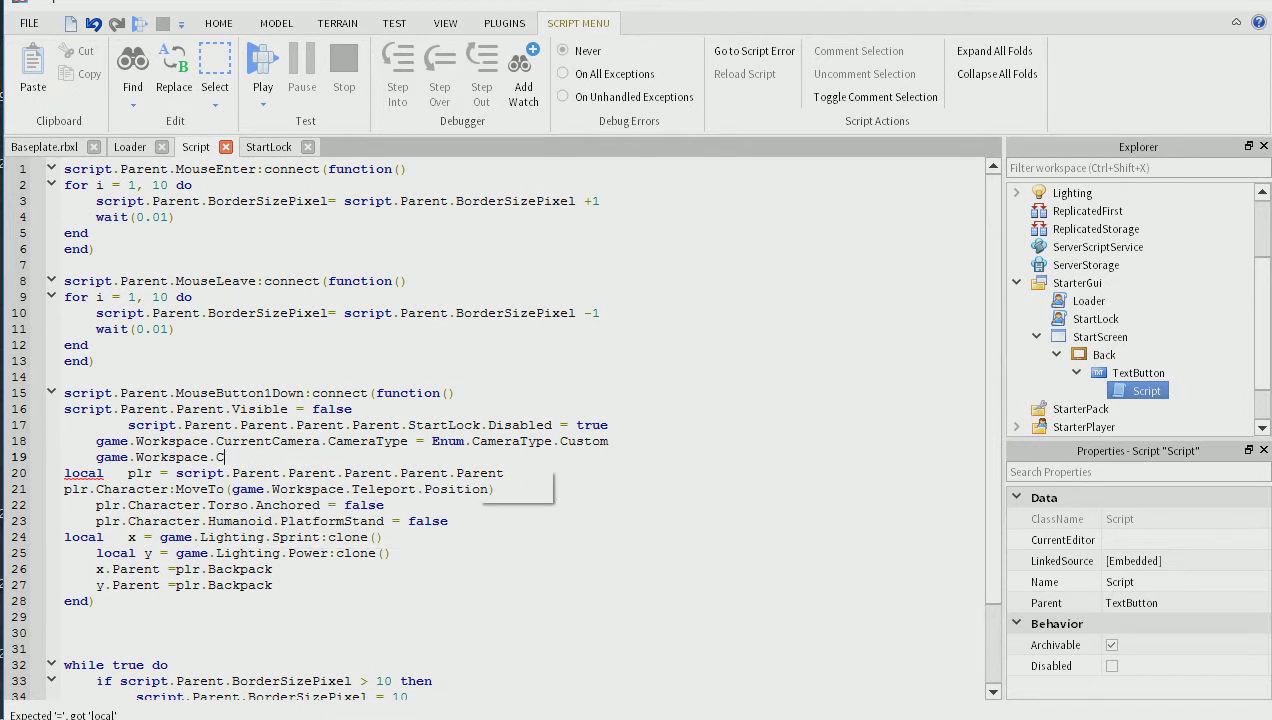
text(ur)
key(Tab)
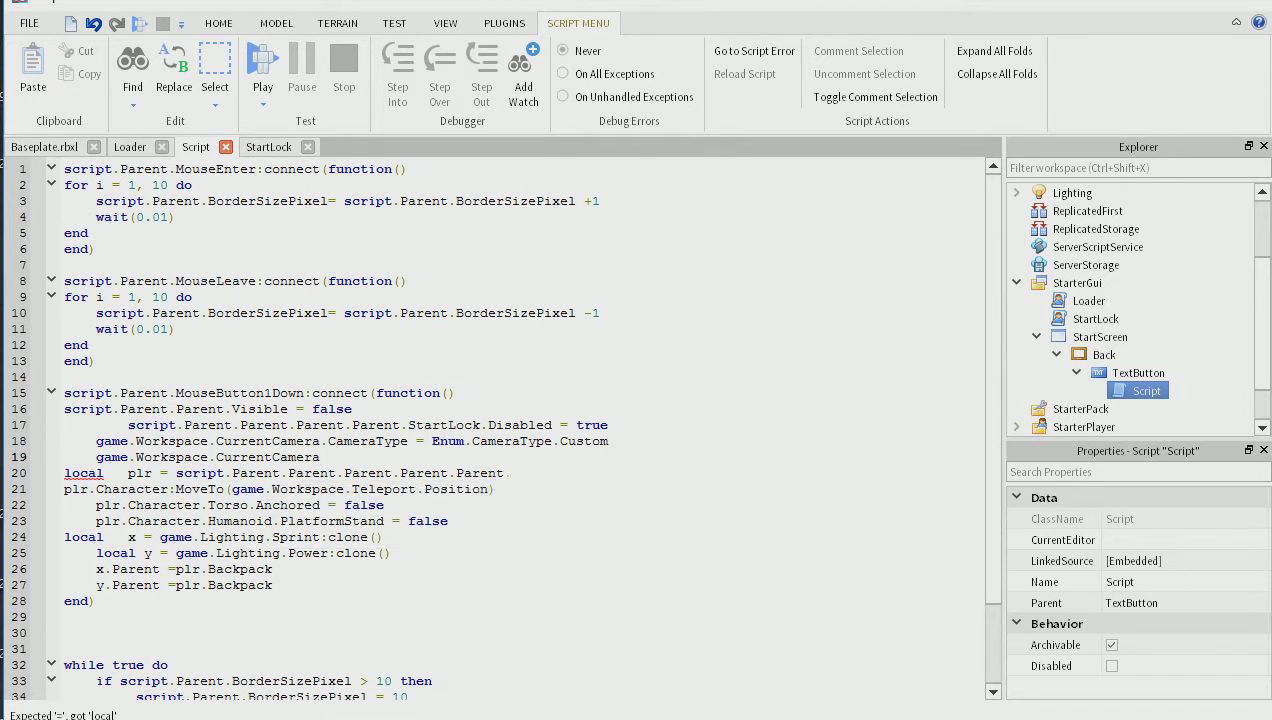
text(.Cam)
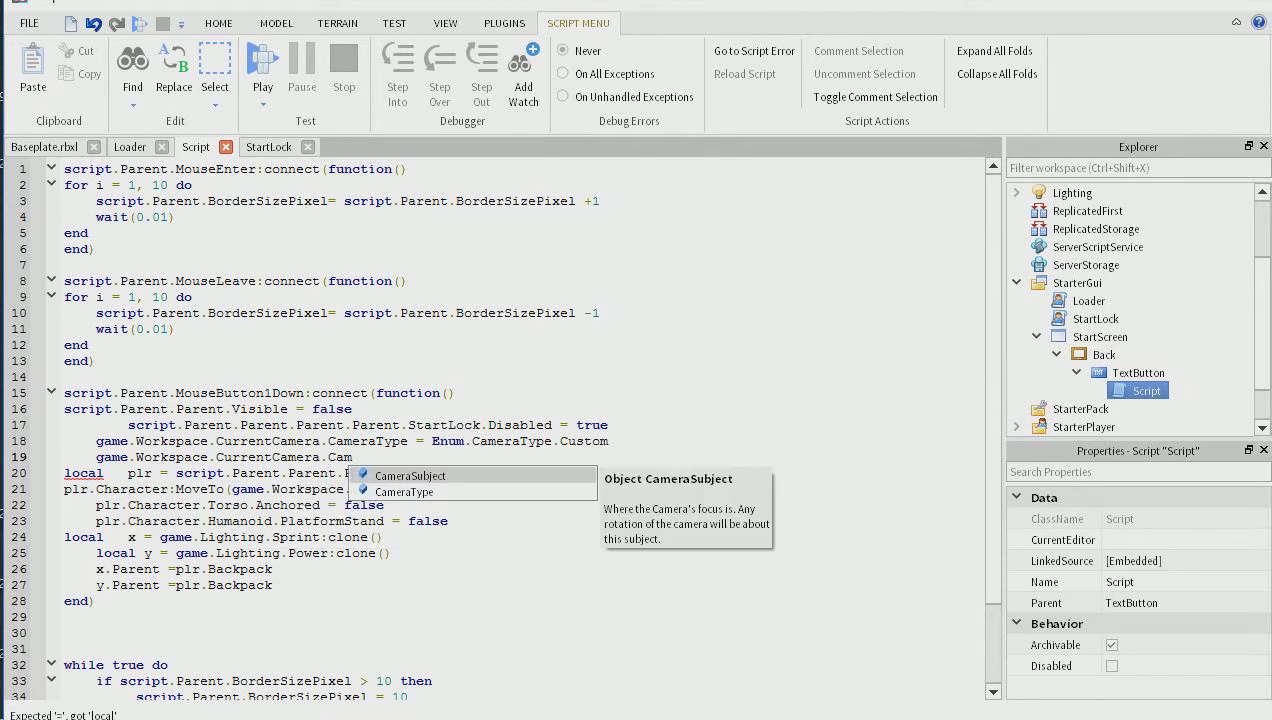
key(Tab)
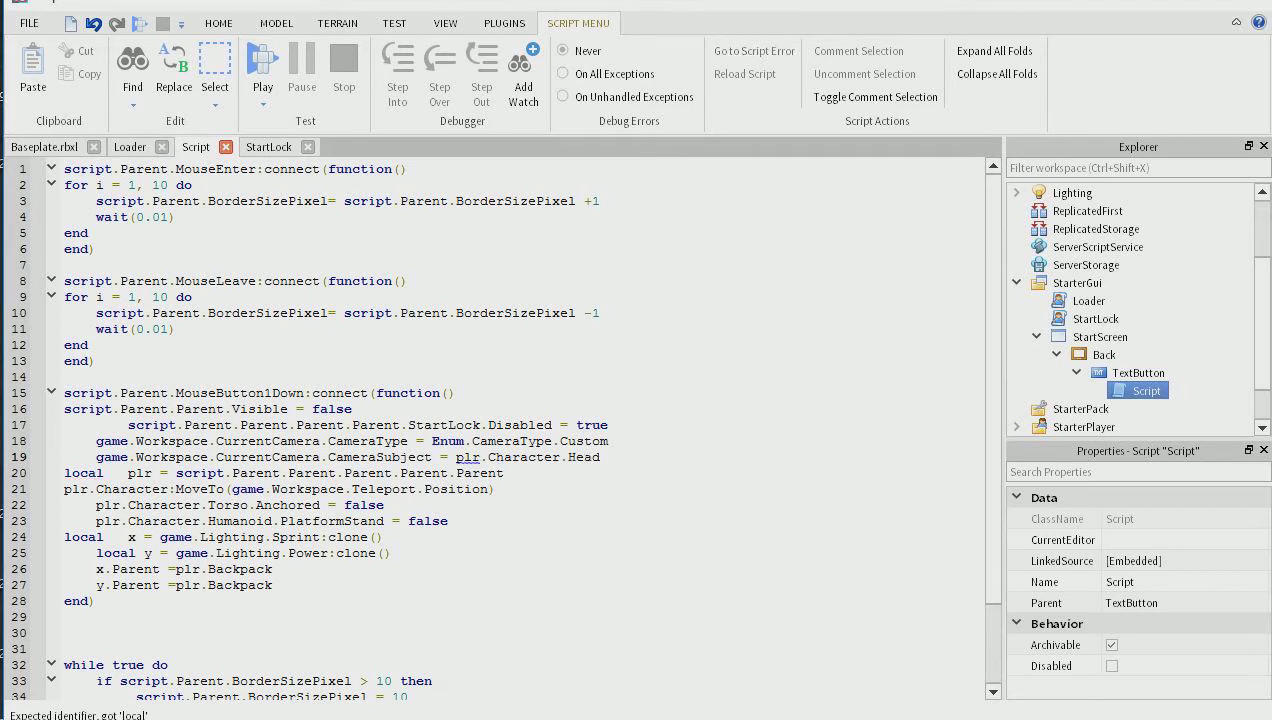
Step: Play test the place, choose START, and orbit and zoom around the character to check the camera
key(F5)
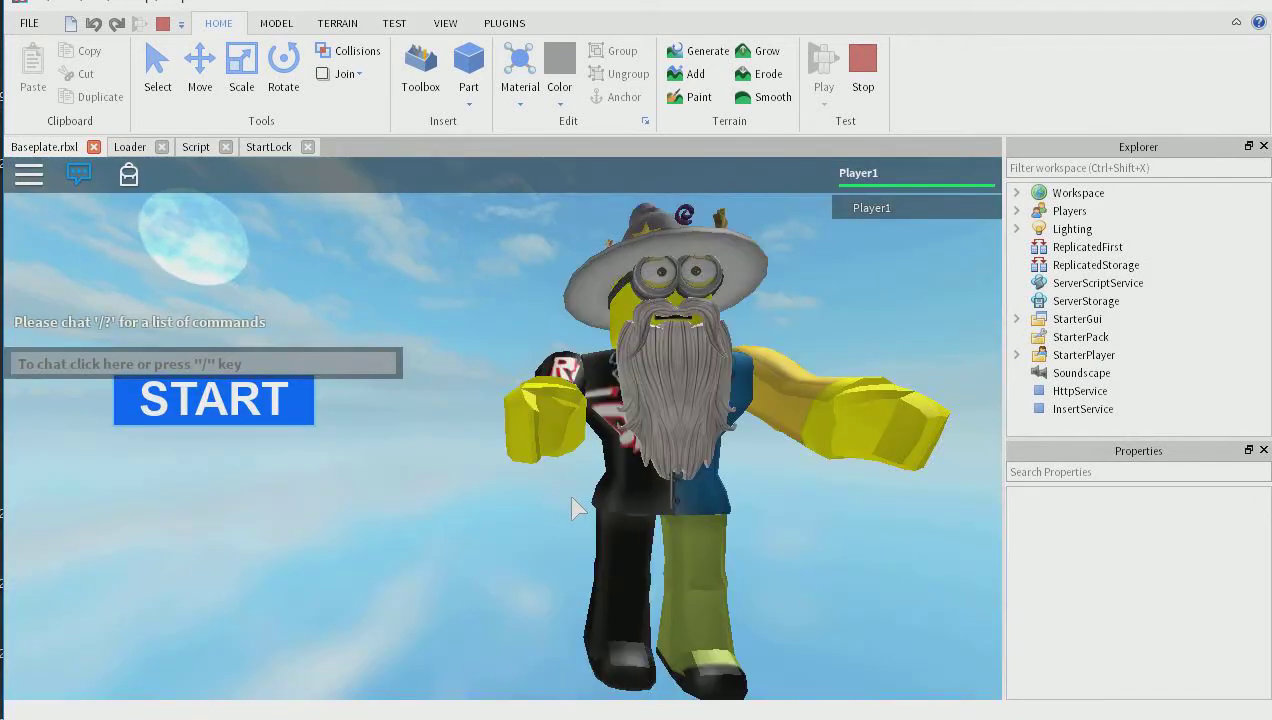
click(274, 398)
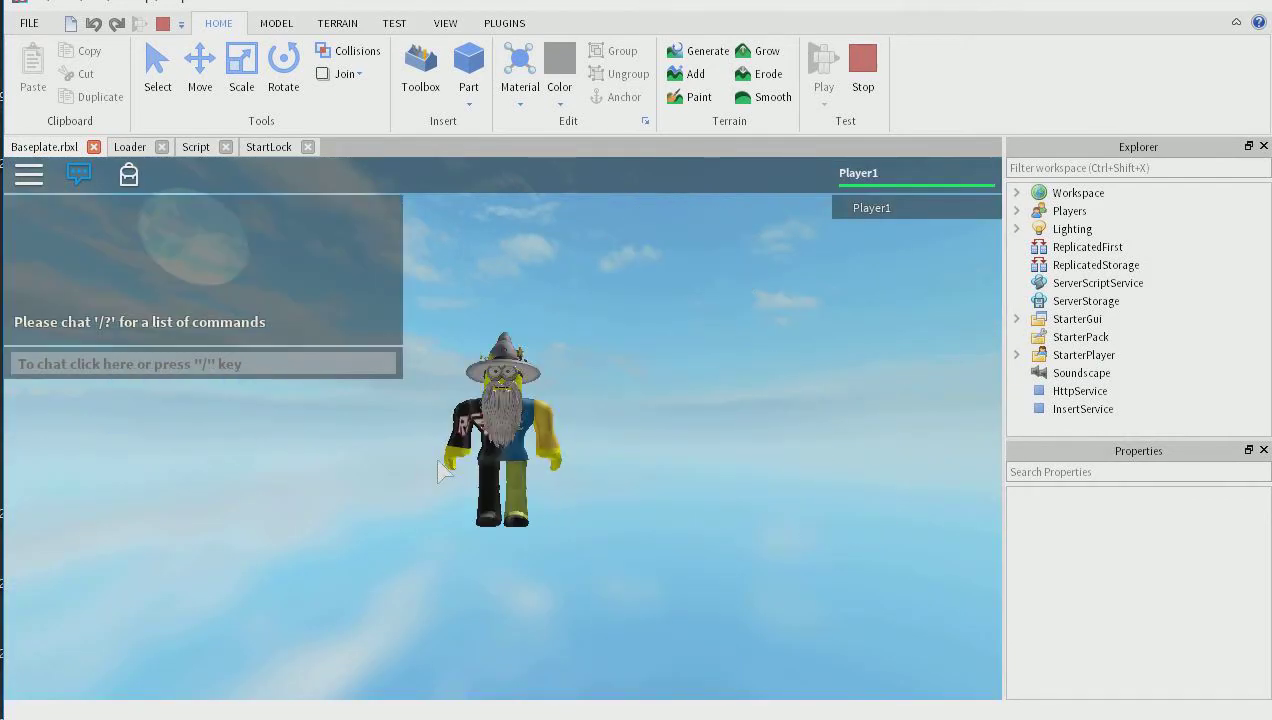
right_drag(676, 417, 676, 417)
scroll(676, 417, down, 4)
scroll(676, 417, up, 1)
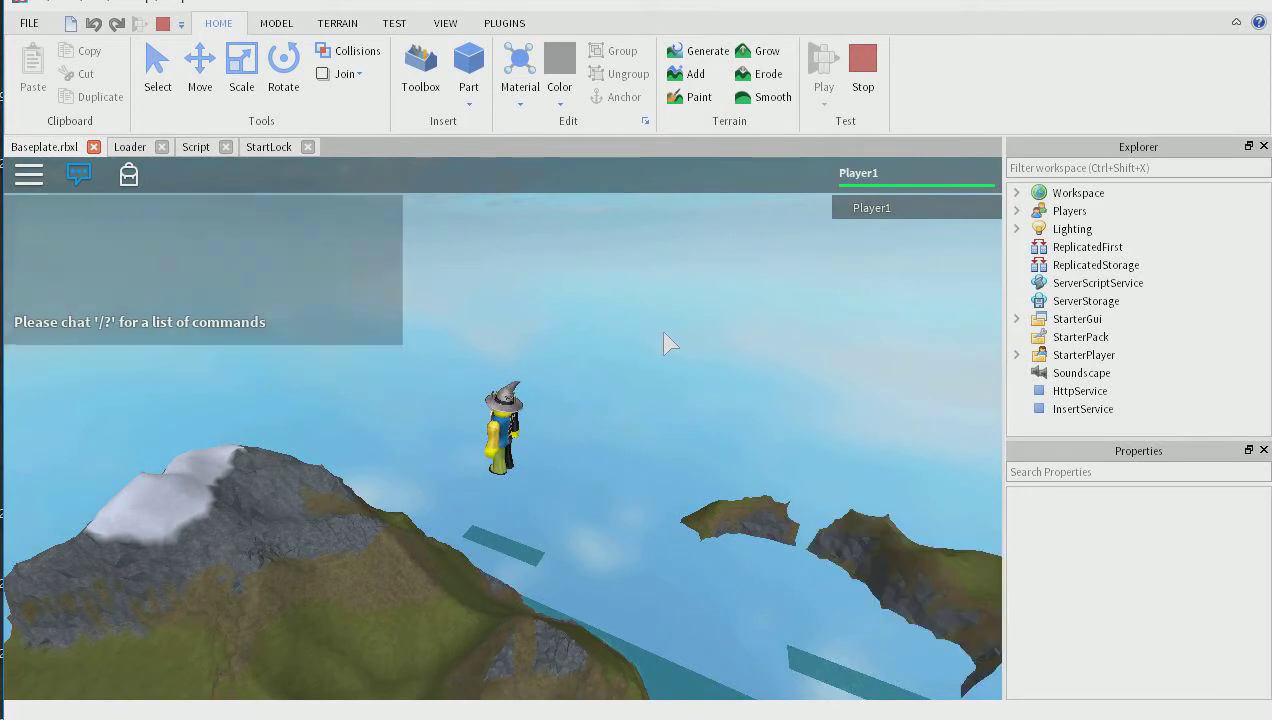
Step: Show the Output window to read the script error, and return to the start button's script
click(337, 23)
click(394, 23)
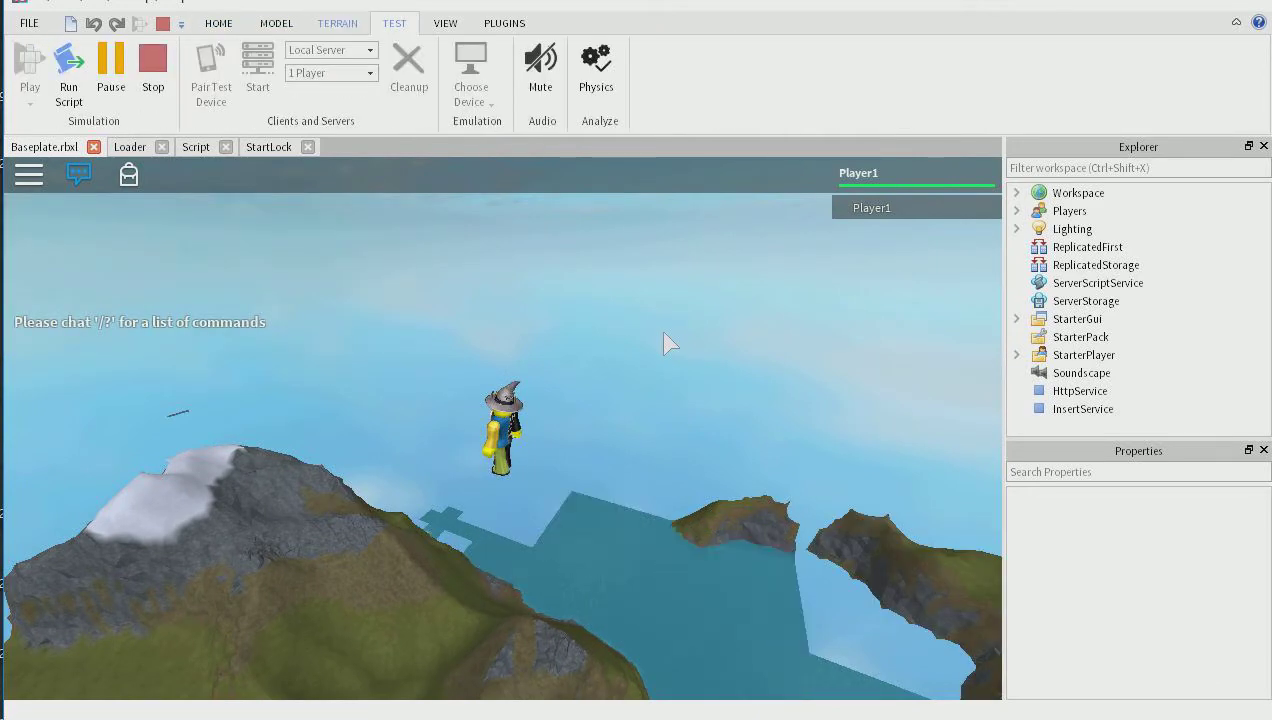
click(445, 23)
click(405, 50)
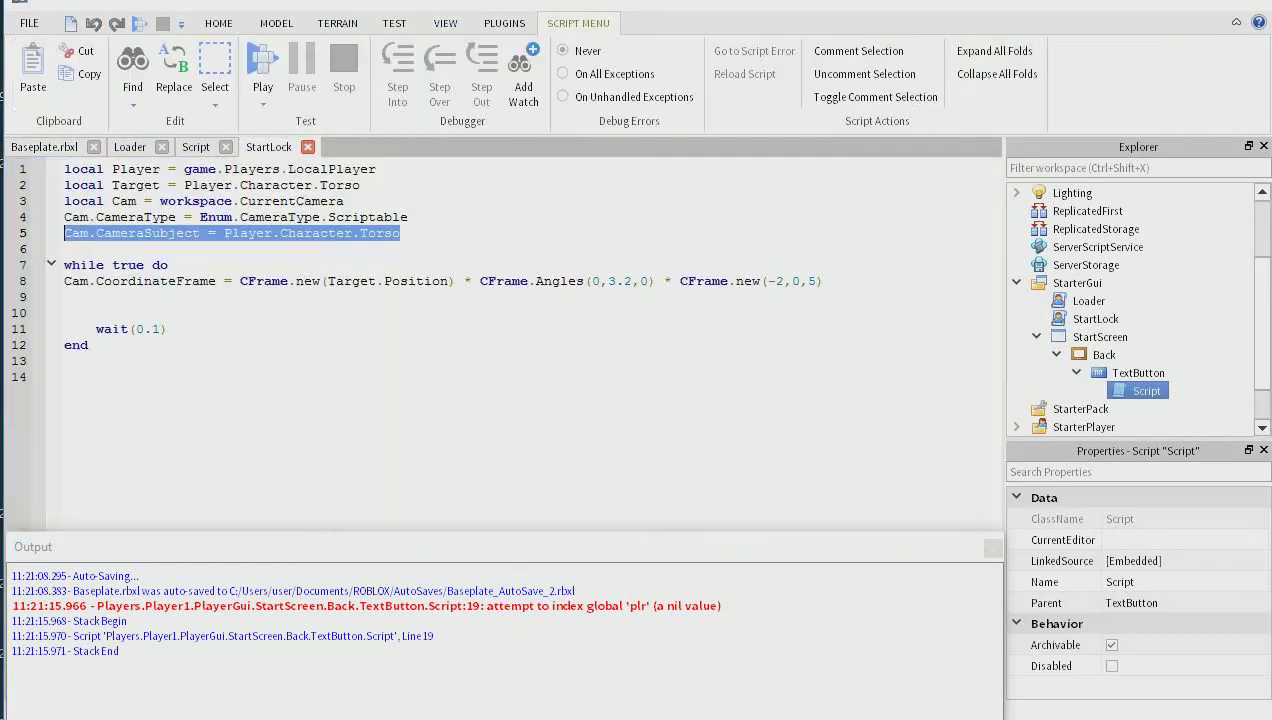
key(ctrl+shift+Tab)
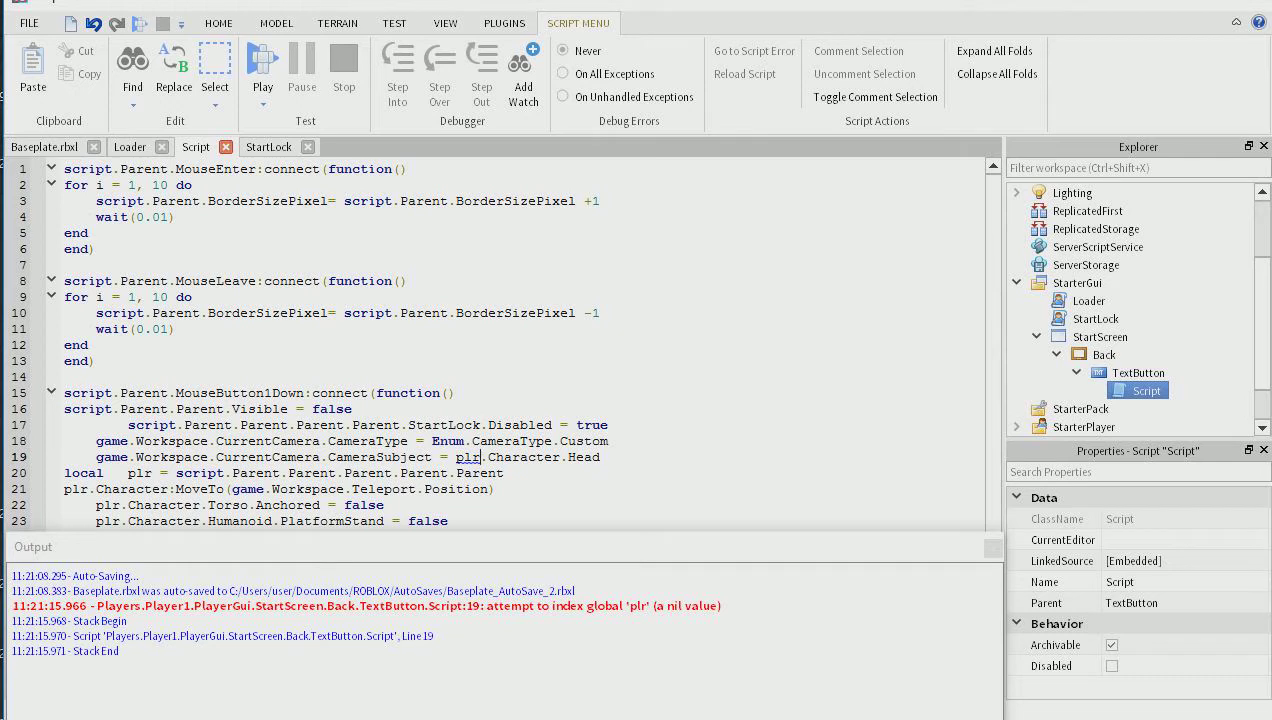
Step: Try replacing plr with Player in the CameraSubject line of MouseButton1Down
text(Playe)
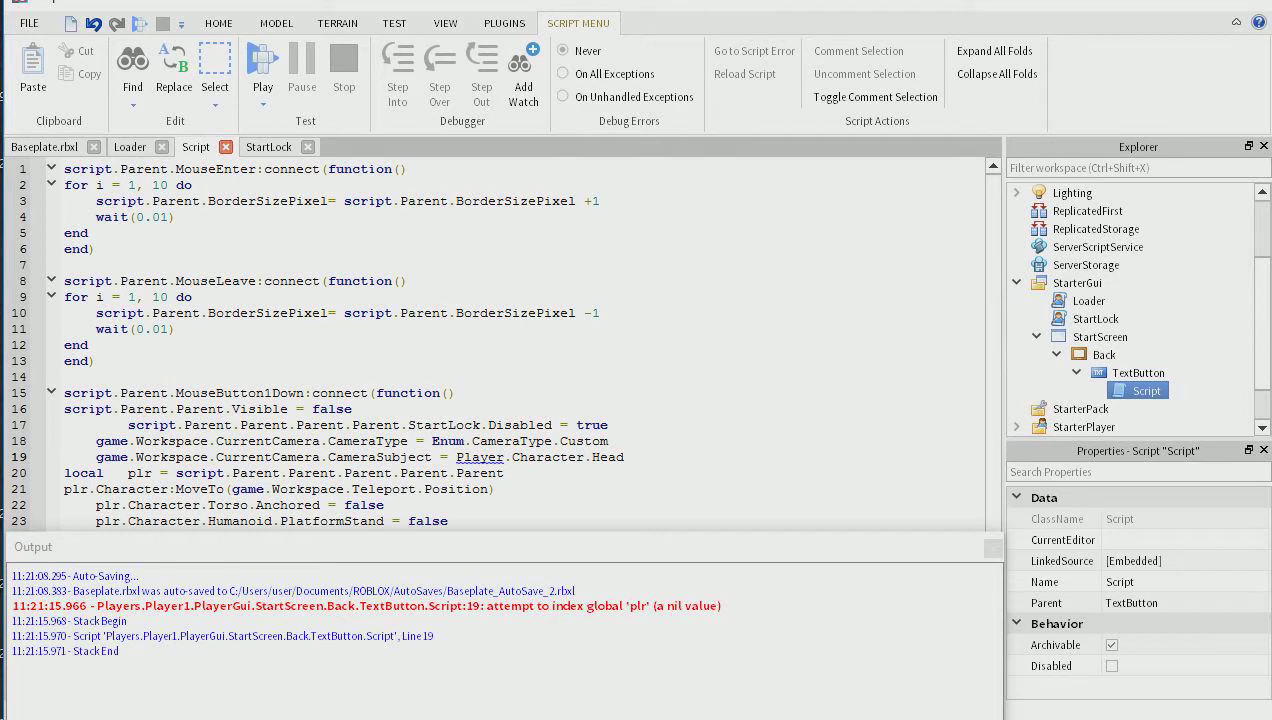
Step: Move the line game.Workspace.CurrentCamera.CameraSubject = plr.Character.Head to directly below the local plr definition in MouseButton1Down
scroll(500, 344, down, 1)
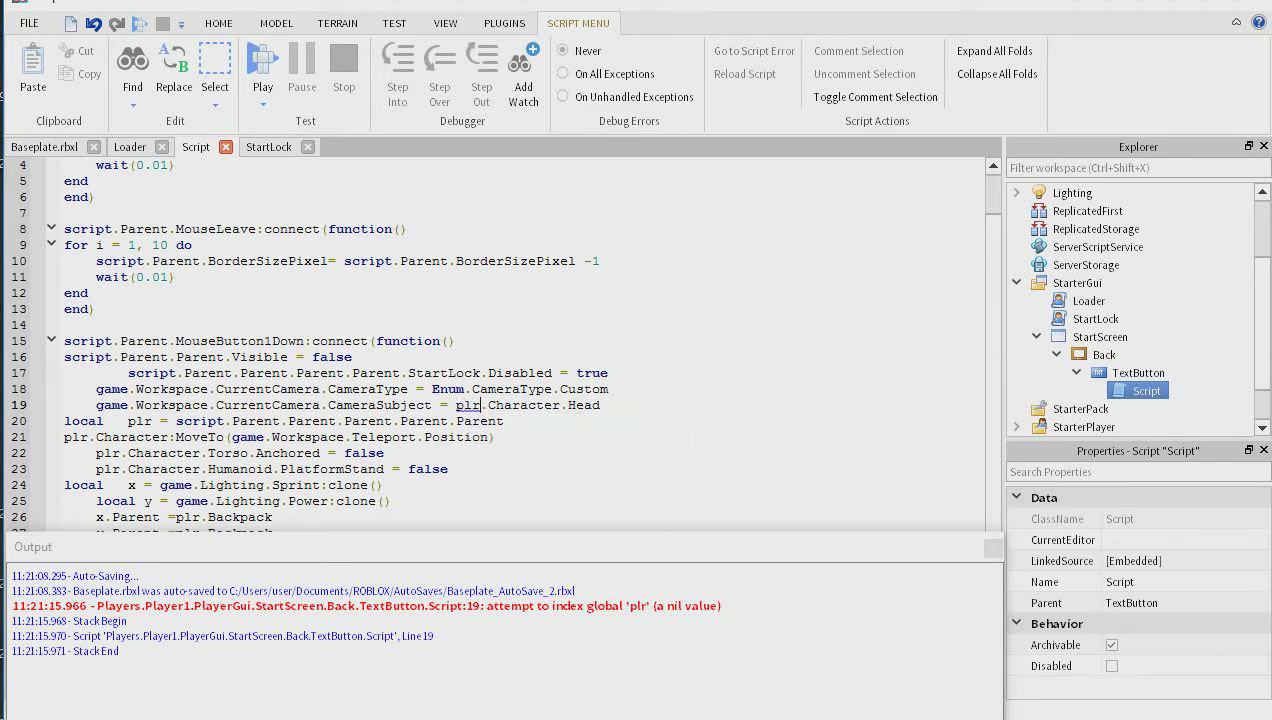
drag(597, 405, 64, 405)
key(ctrl+c)
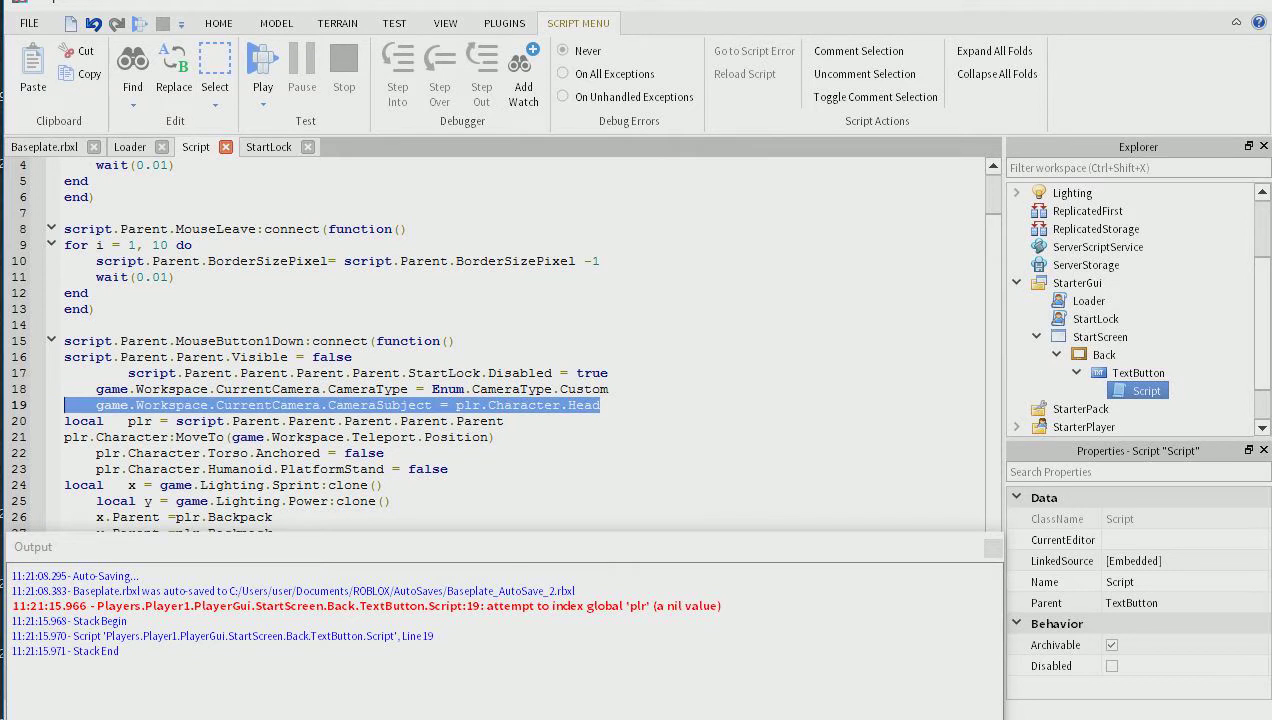
key(BackSpace)
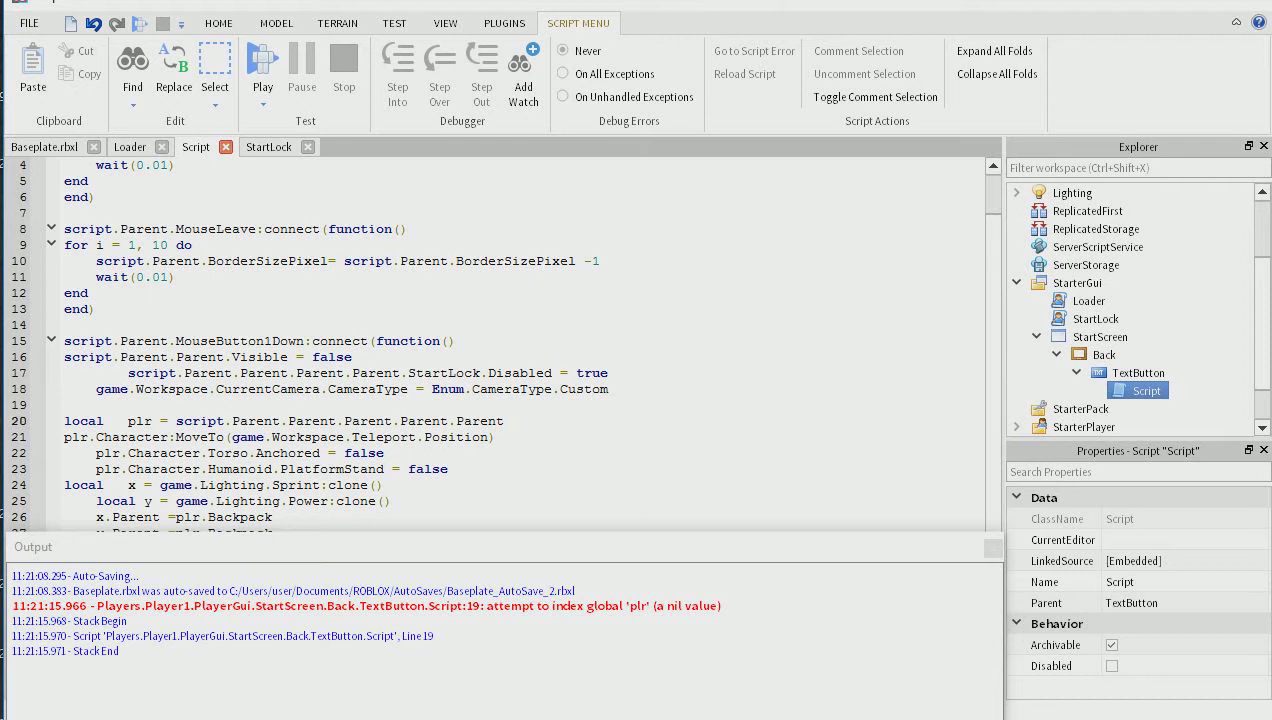
key(Return)
key(ctrl+v)
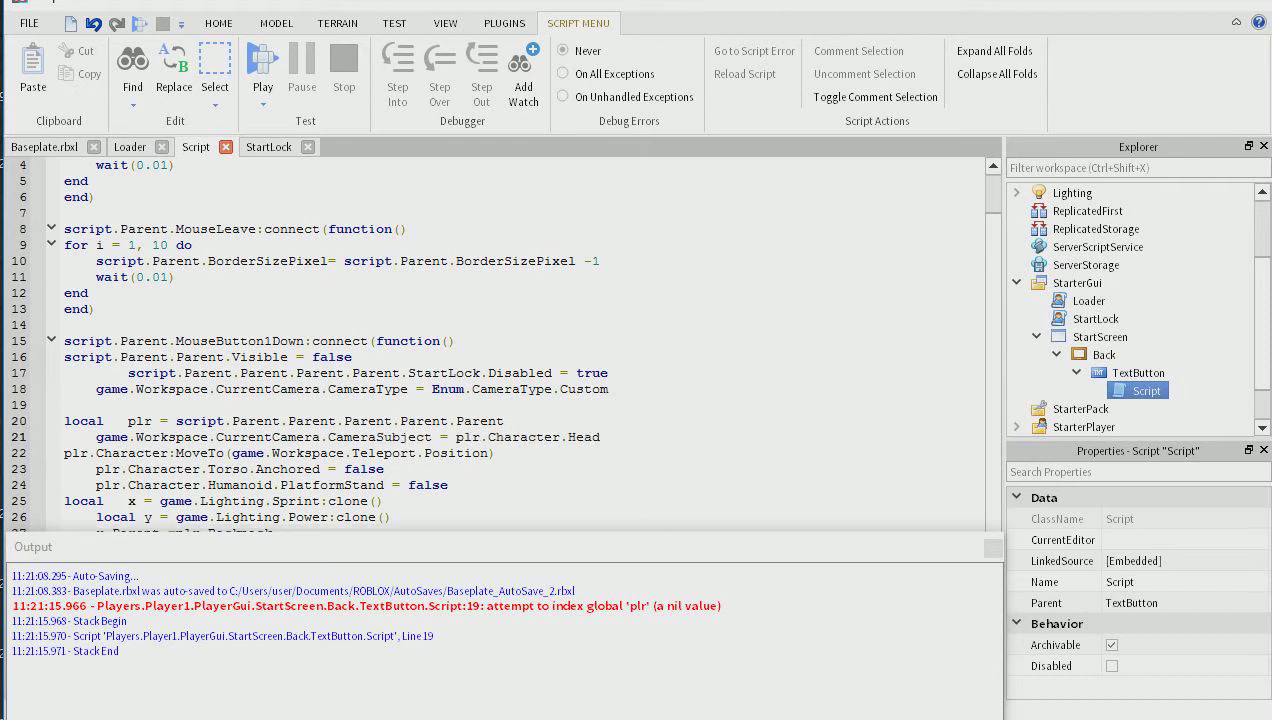
Step: Play test the place from the Baseplate view, choose START, and walk the character across the grass while turning the camera
click(50, 147)
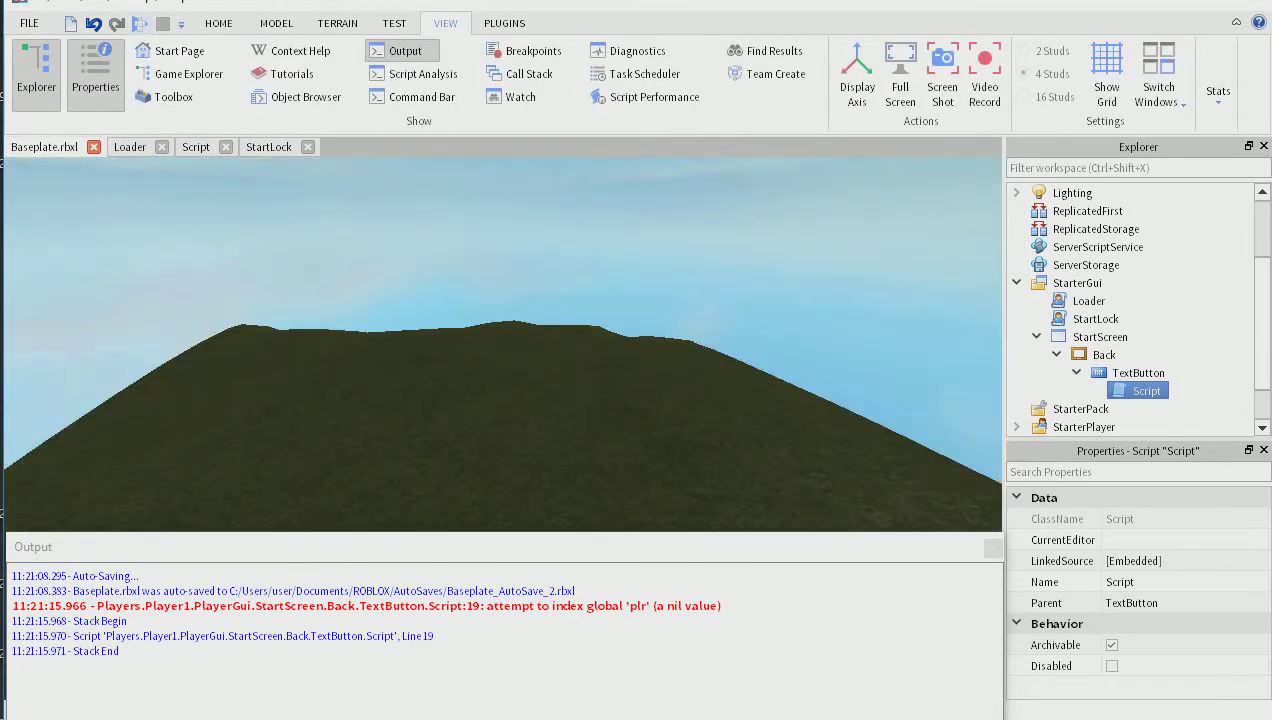
key(F5)
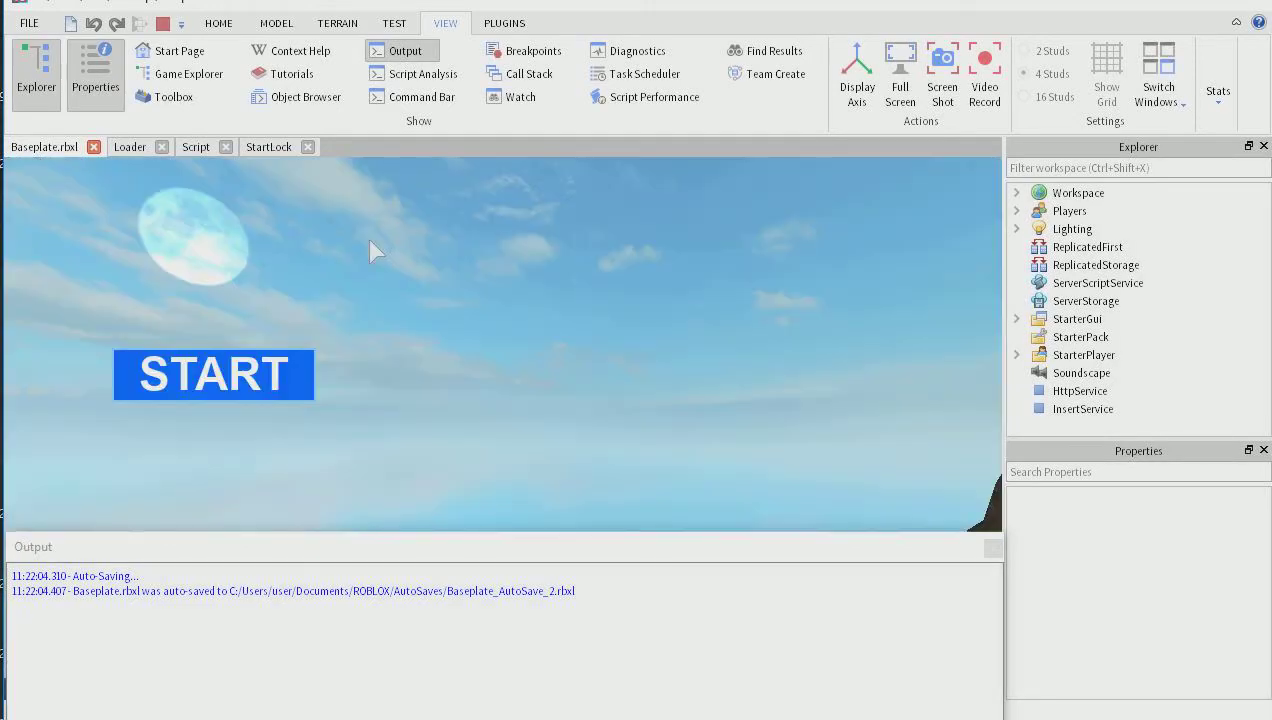
click(212, 403)
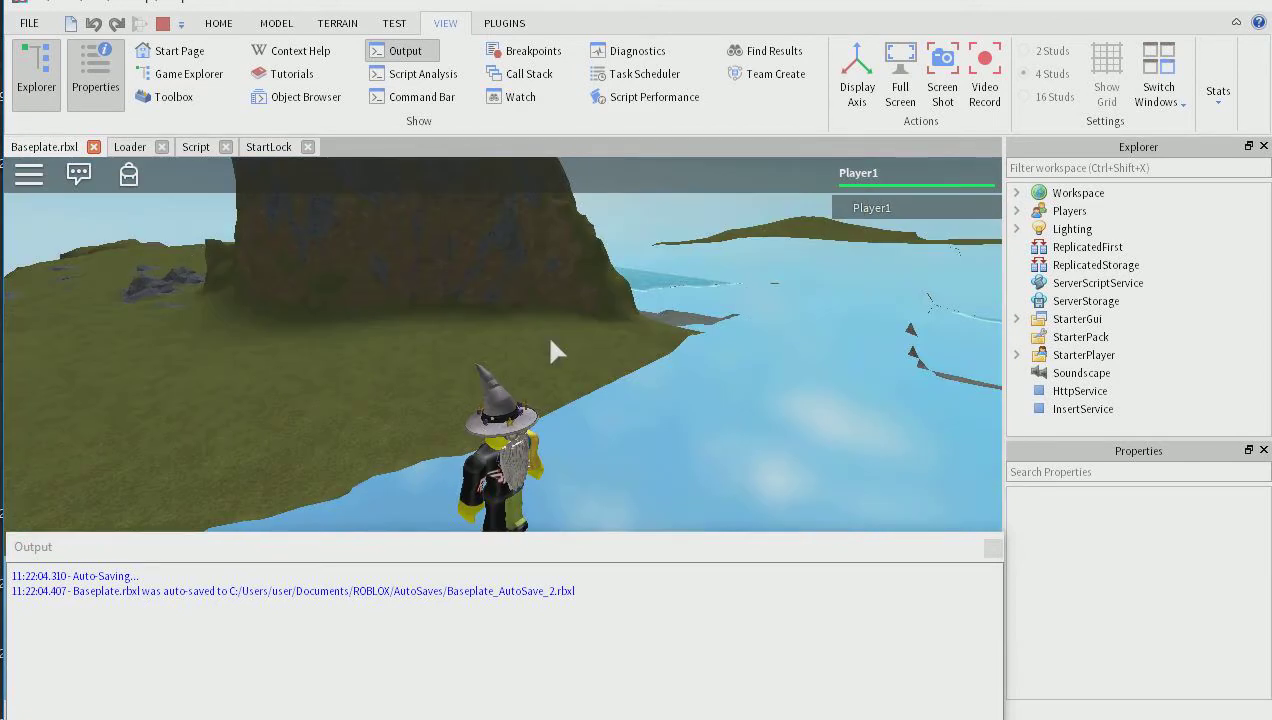
key(w)
right_drag(550, 340, 550, 340)
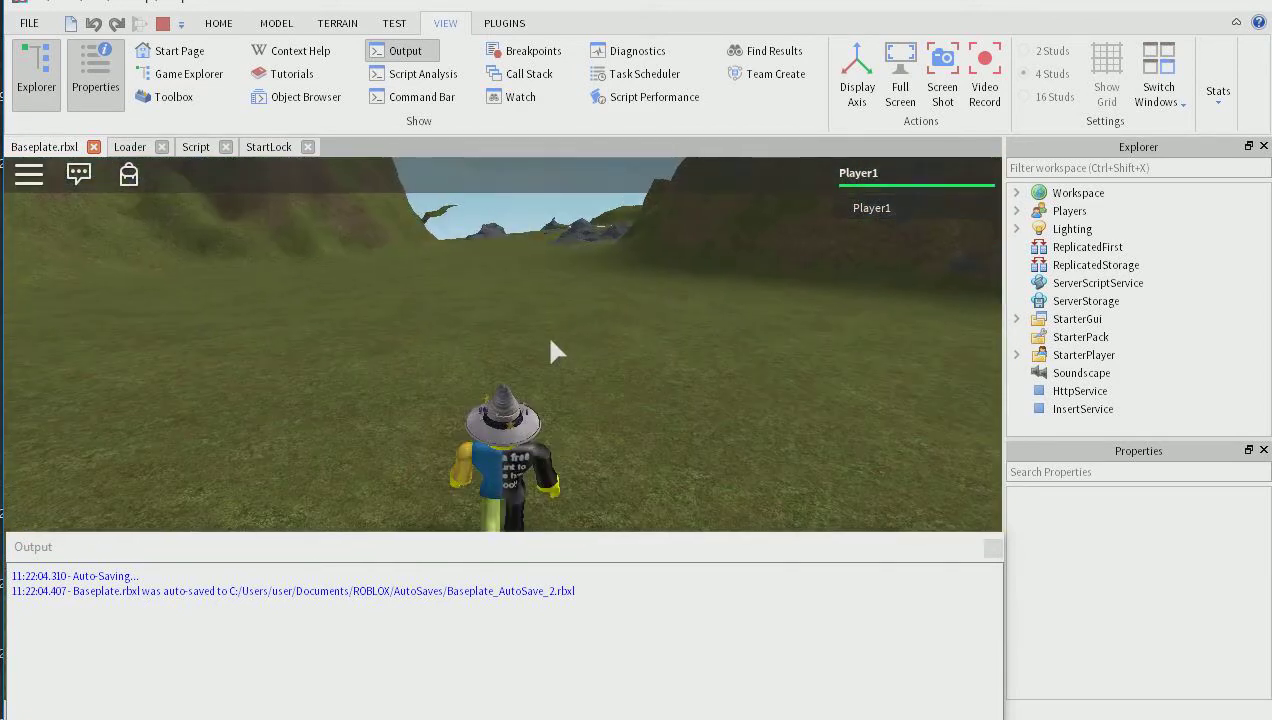
Step: Close the Output window and zoom the camera fully in on the character and back out to check first-person view
click(993, 548)
right_drag(744, 368, 744, 368)
scroll(744, 368, up, 3)
scroll(744, 369, up, 5)
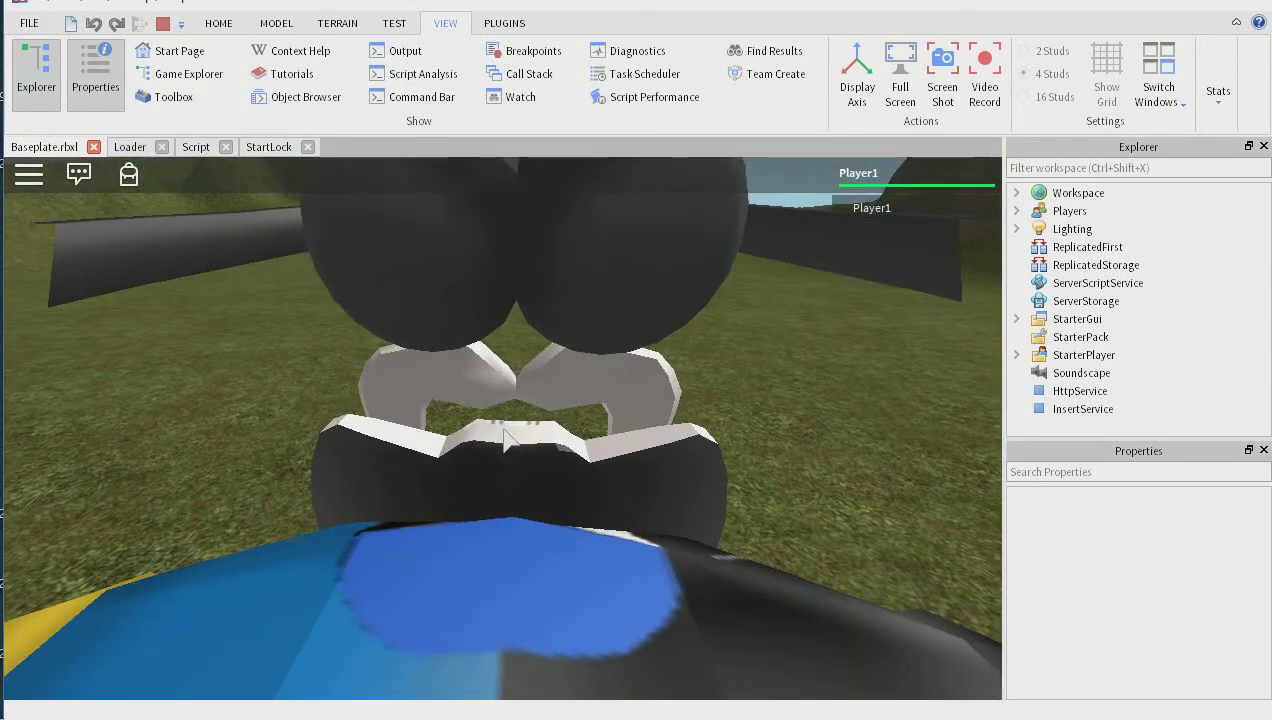
scroll(505, 438, down, 5)
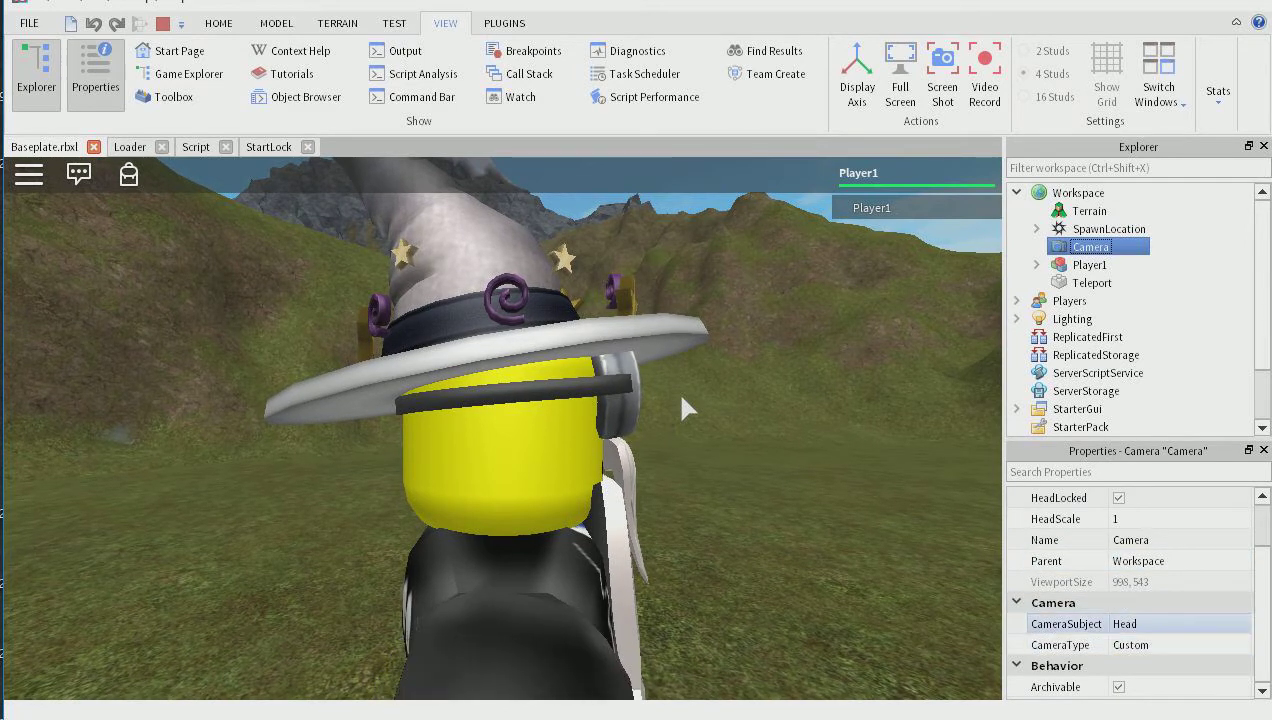
Step: Inspect the running Workspace Camera's CameraSubject and set its CameraType to Attach
click(1160, 623)
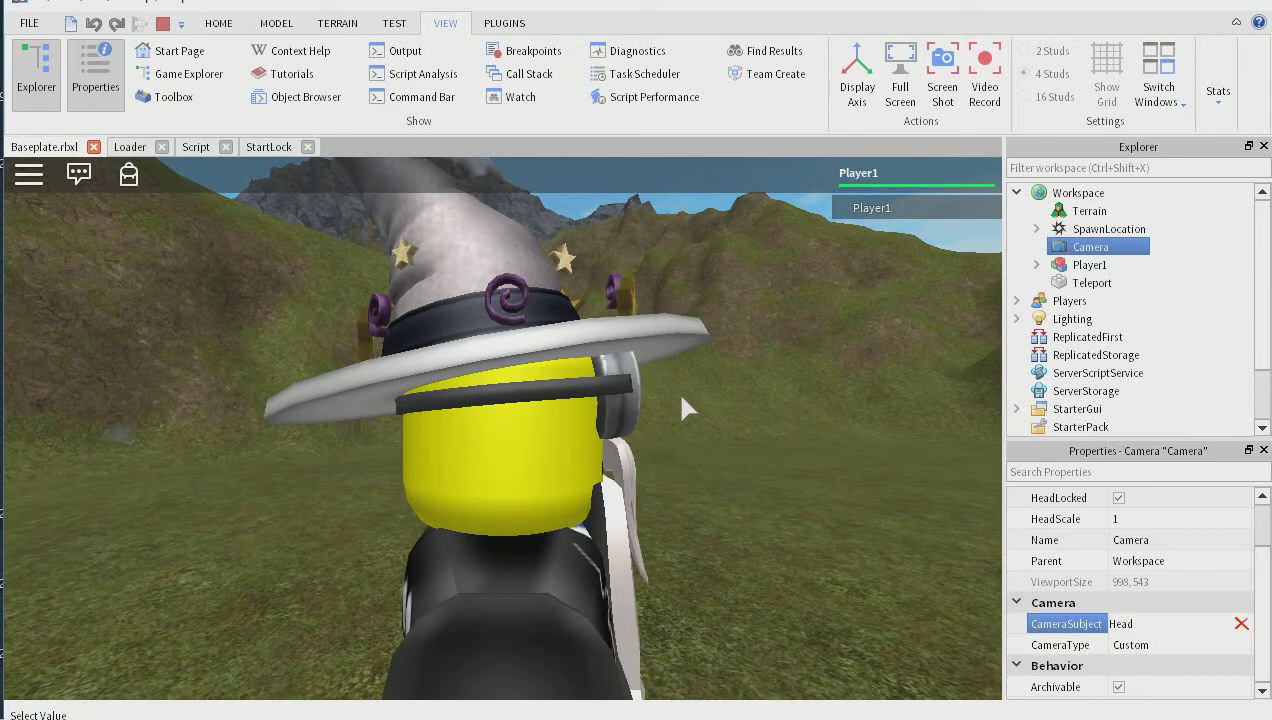
click(1178, 644)
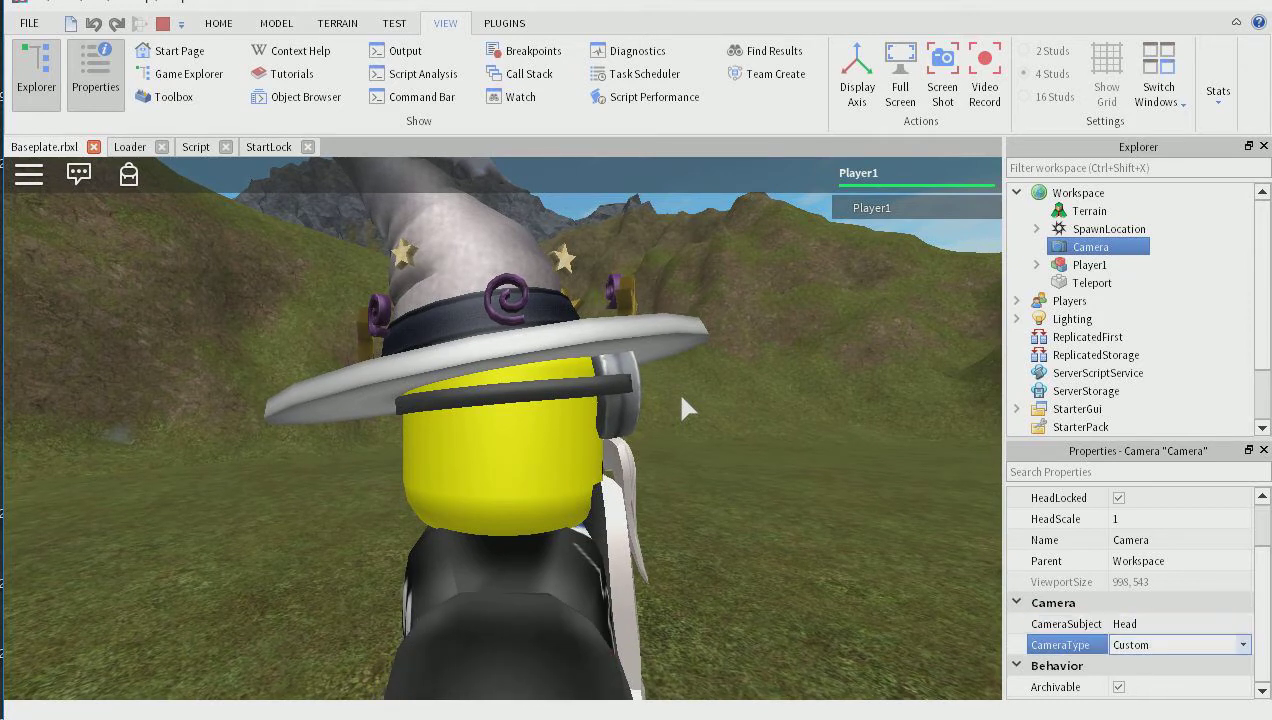
click(1178, 644)
click(1178, 644)
click(1178, 644)
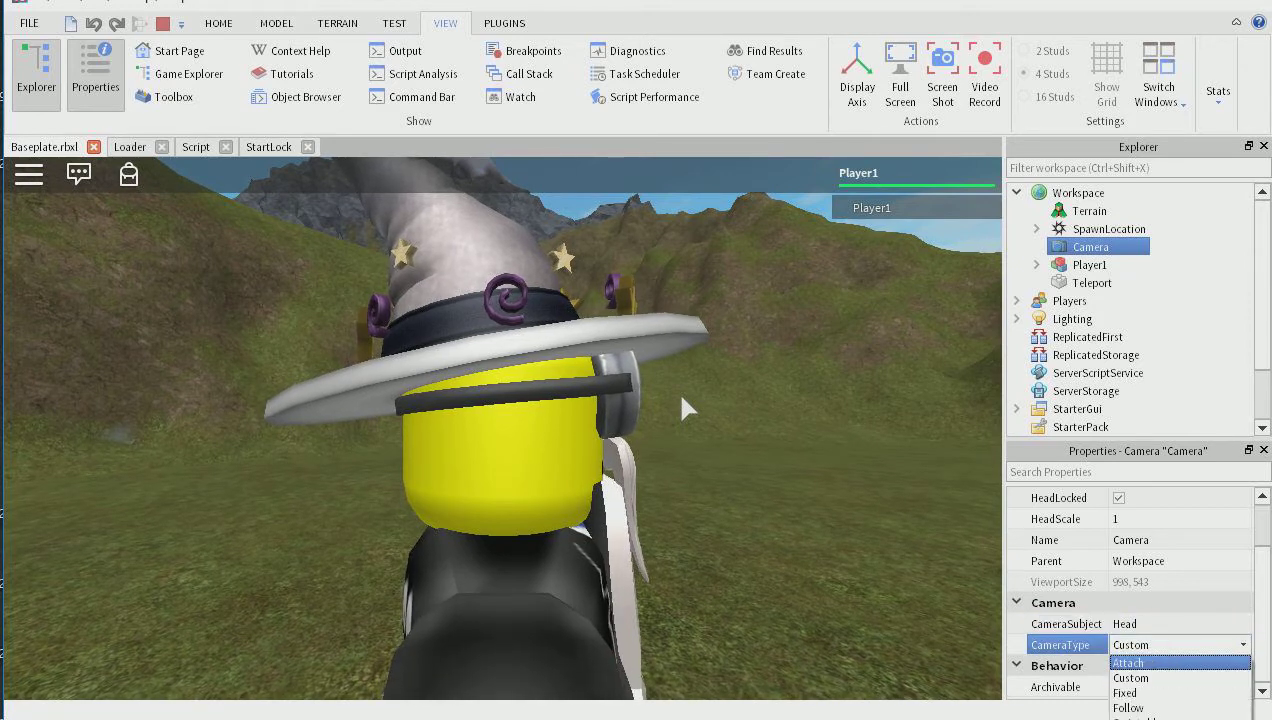
click(1128, 662)
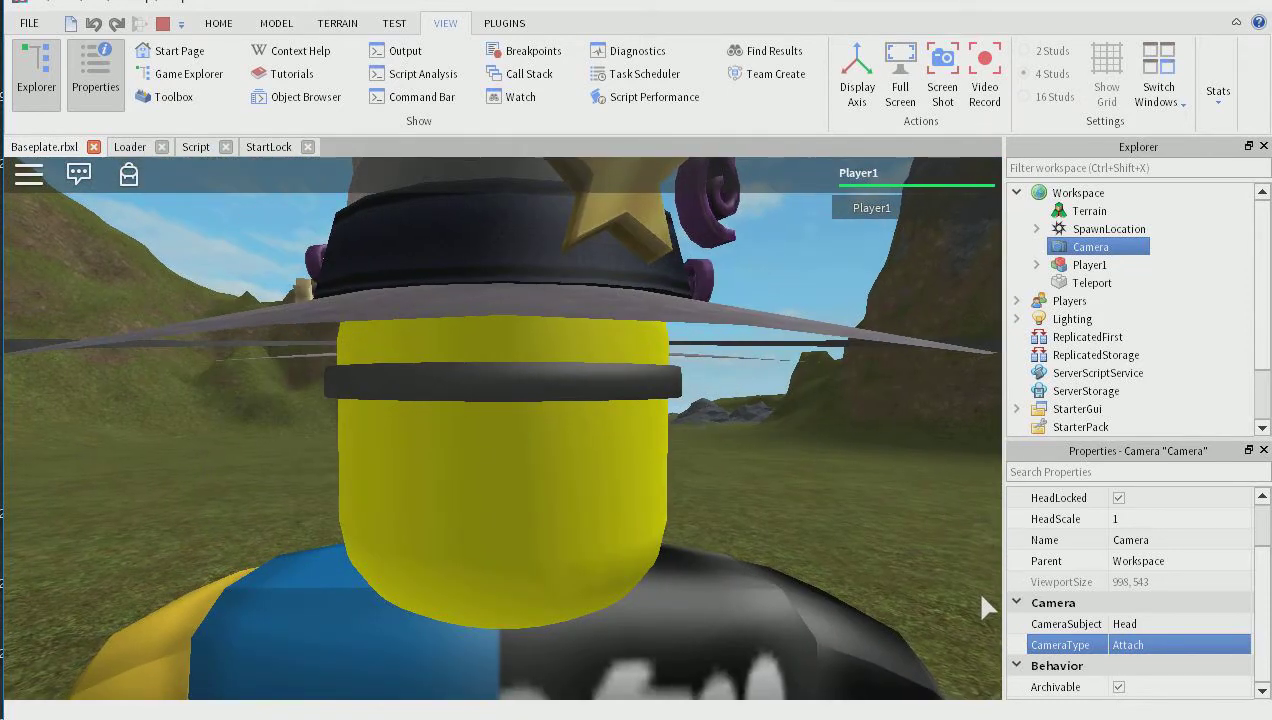
Step: Change the running Camera's CameraType to Follow
click(1178, 644)
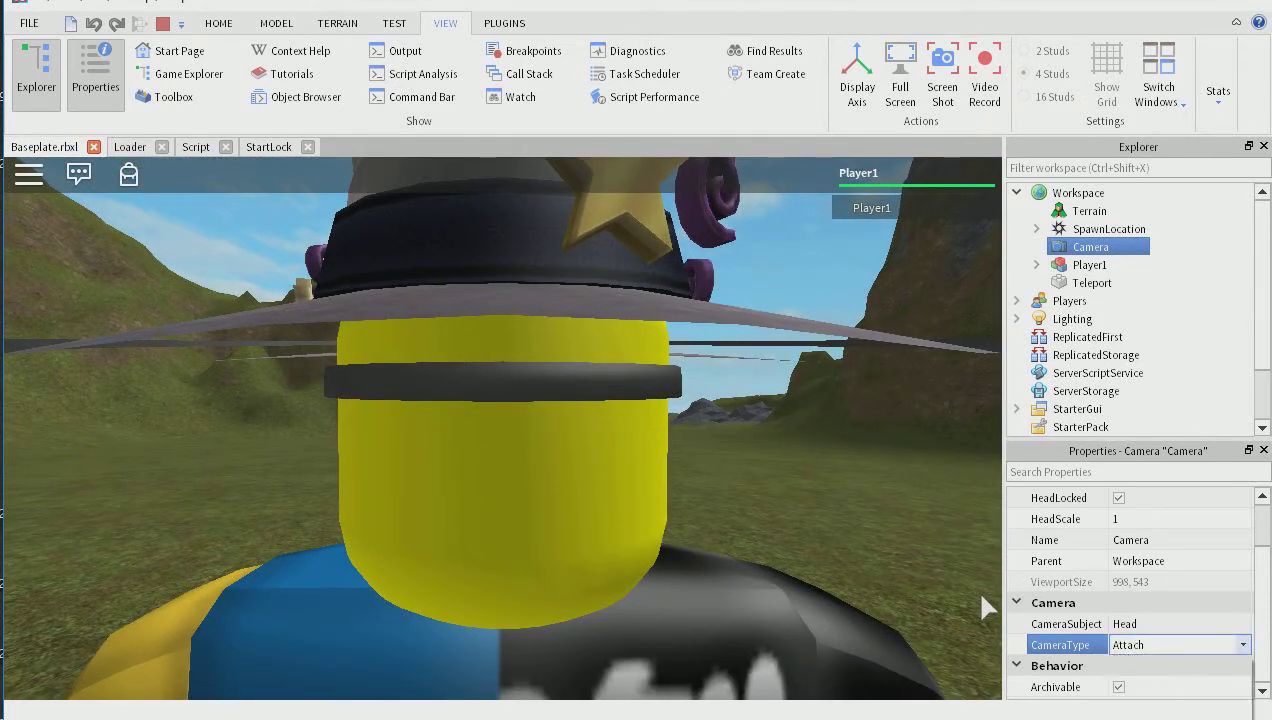
click(1178, 644)
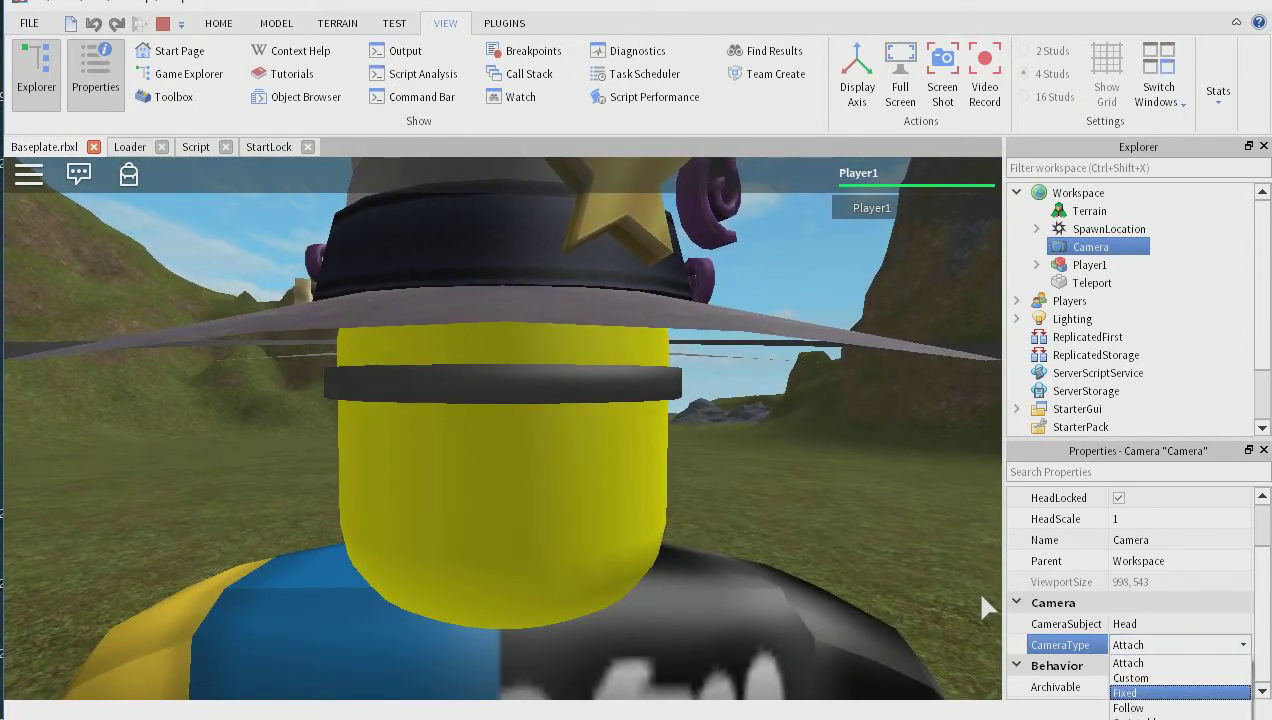
key(Down)
key(Return)
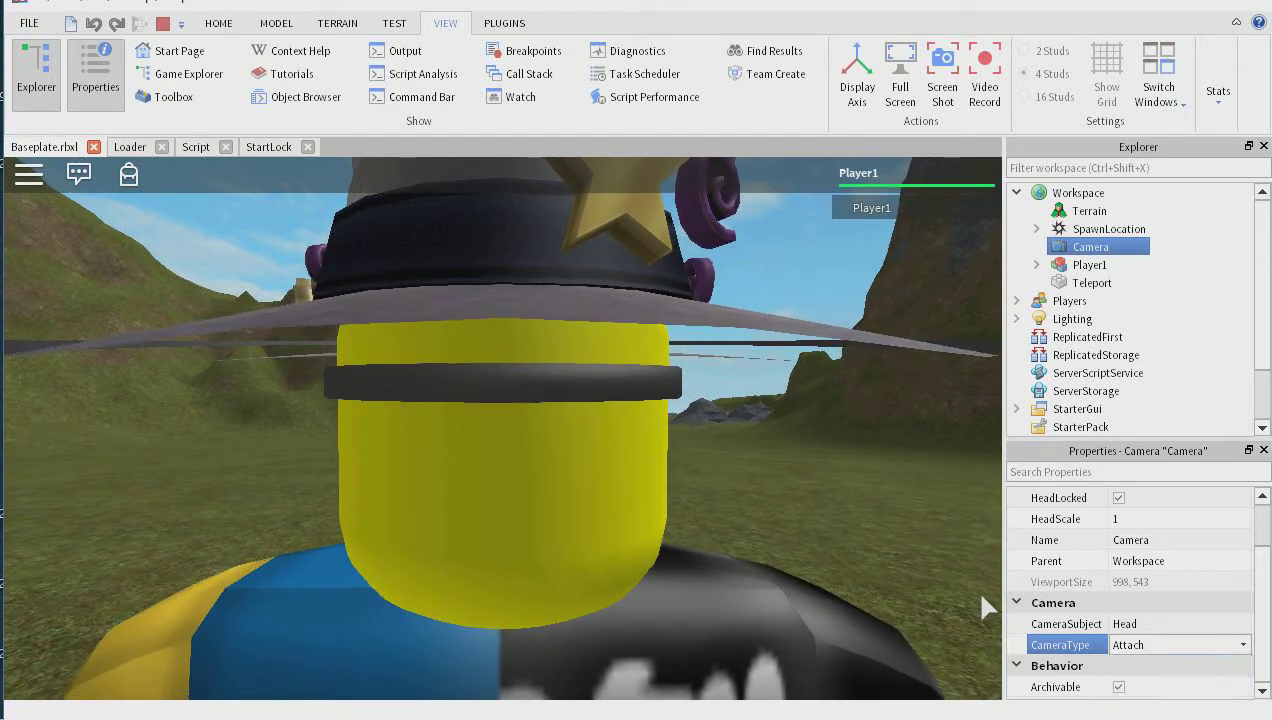
Step: Check the Follow camera by zooming in and out on the character, tilting the view, and walking forward
scroll(630, 516, down, 3)
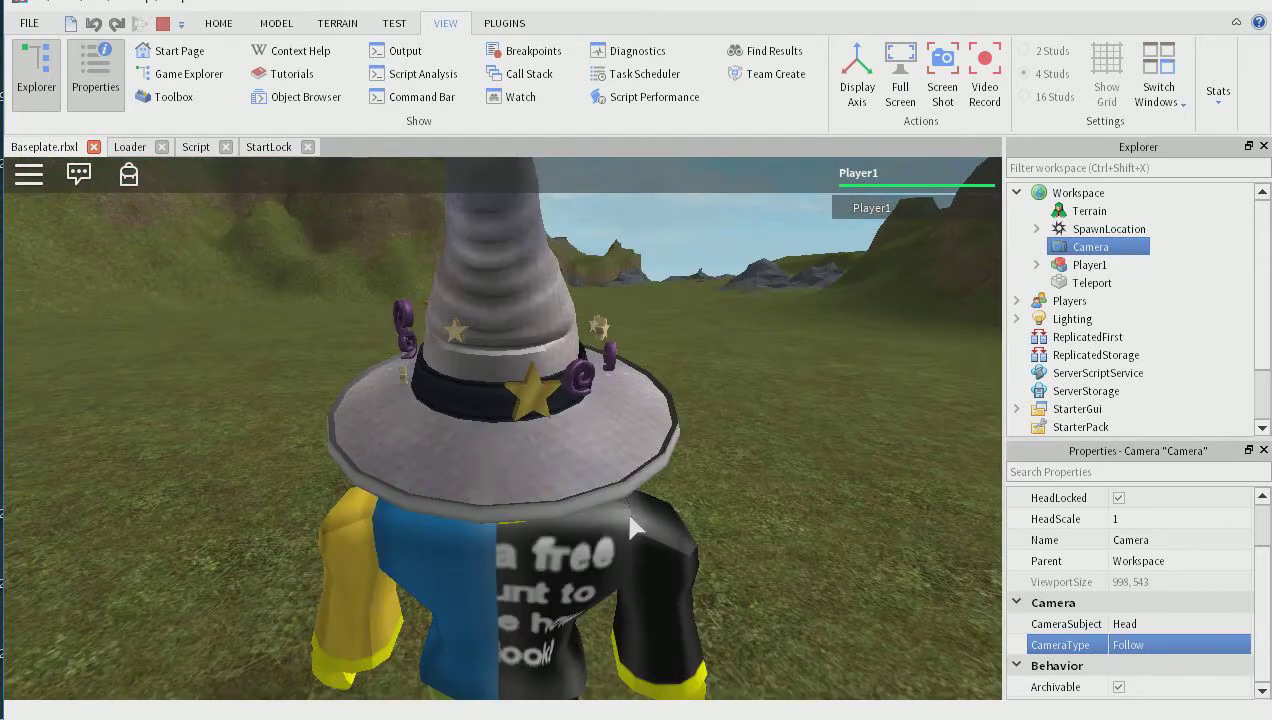
scroll(632, 500, up, 3)
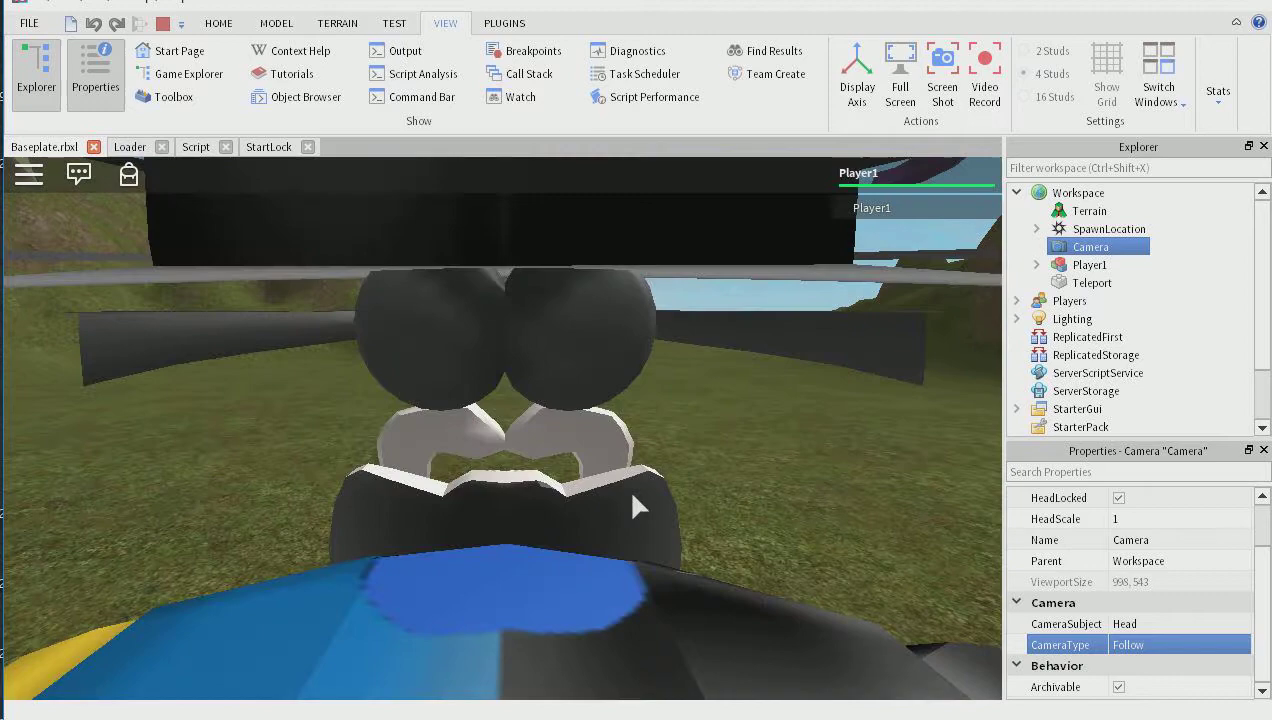
scroll(637, 490, up, 1)
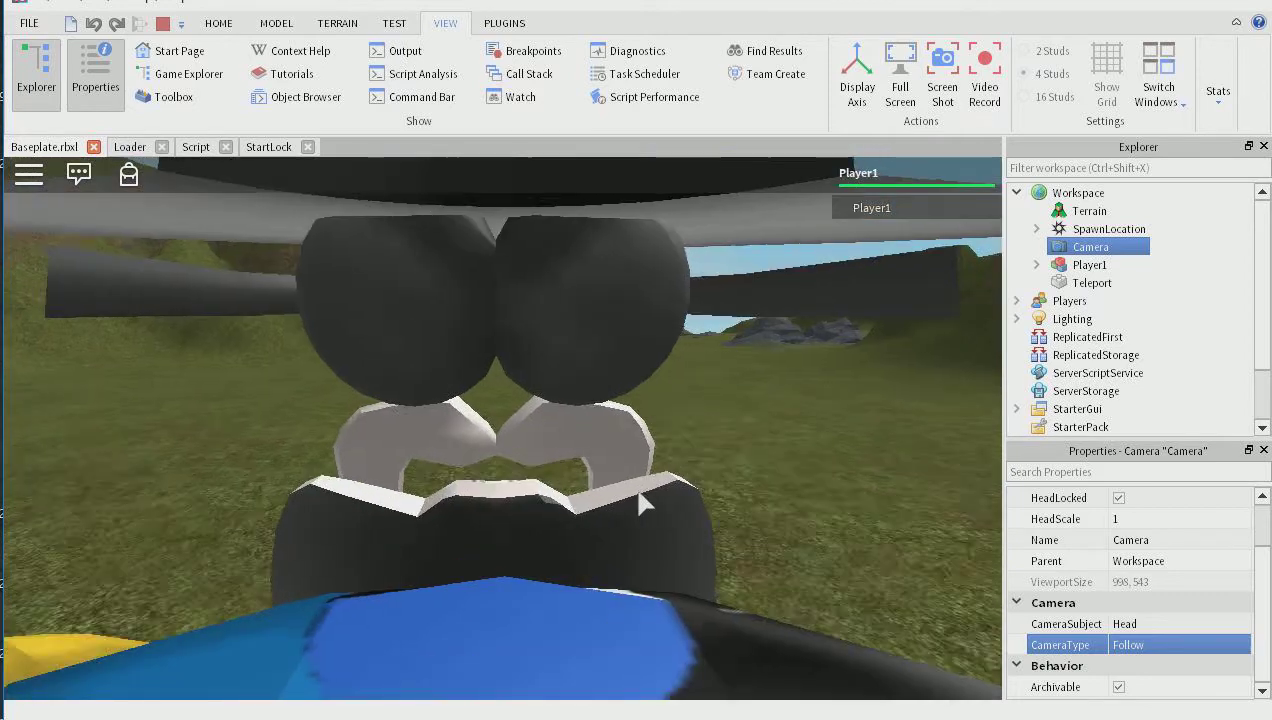
scroll(642, 492, down, 2)
scroll(642, 492, up, 2)
right_drag(648, 485, 596, 437)
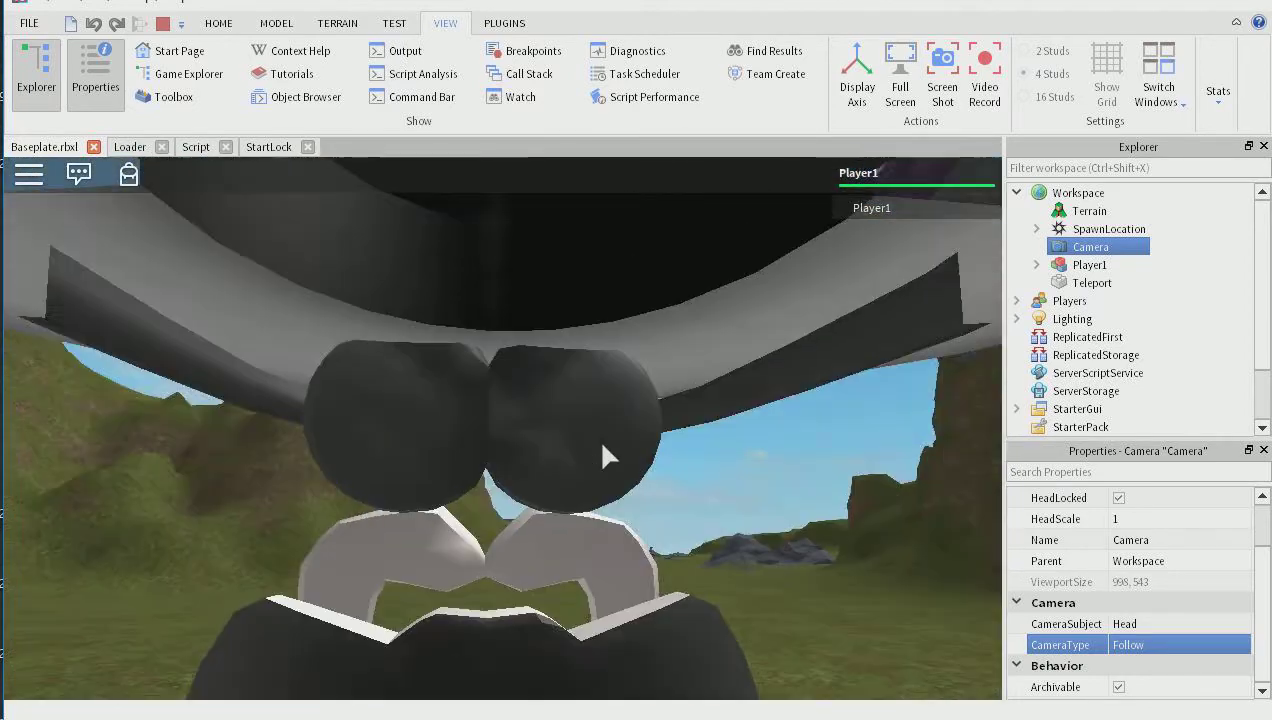
scroll(597, 437, down, 2)
scroll(758, 511, down, 4)
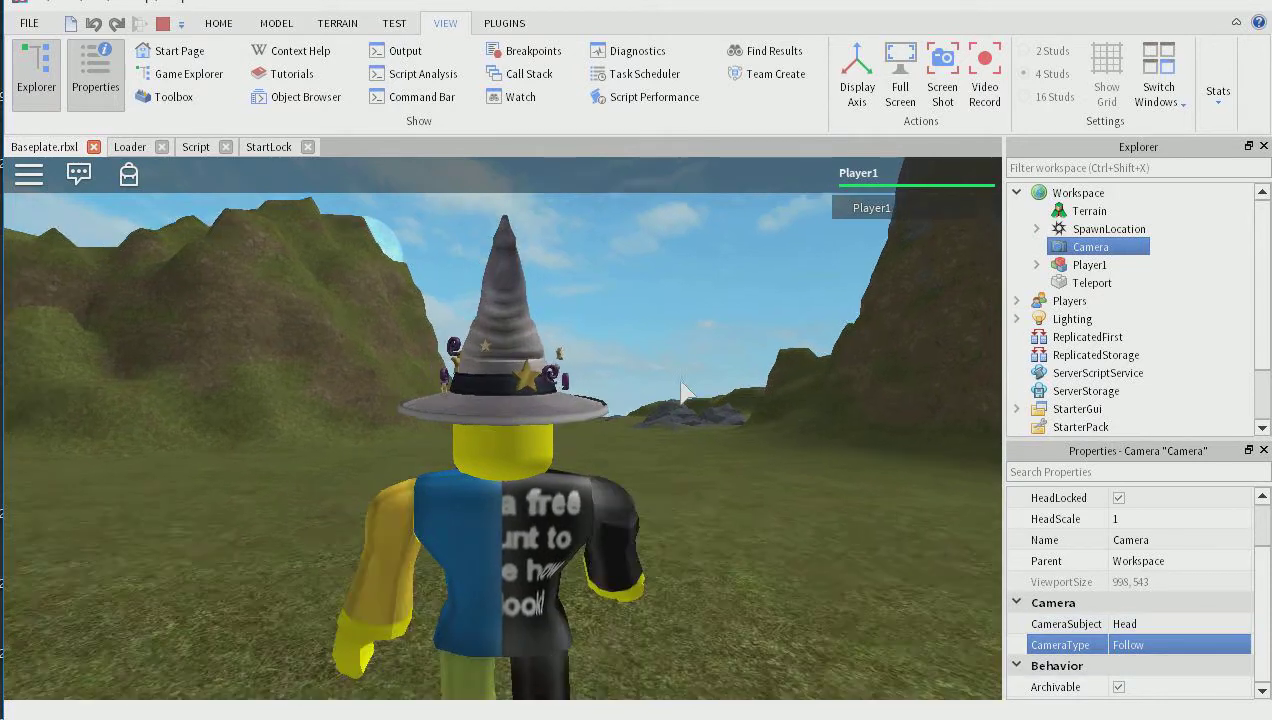
key(w)
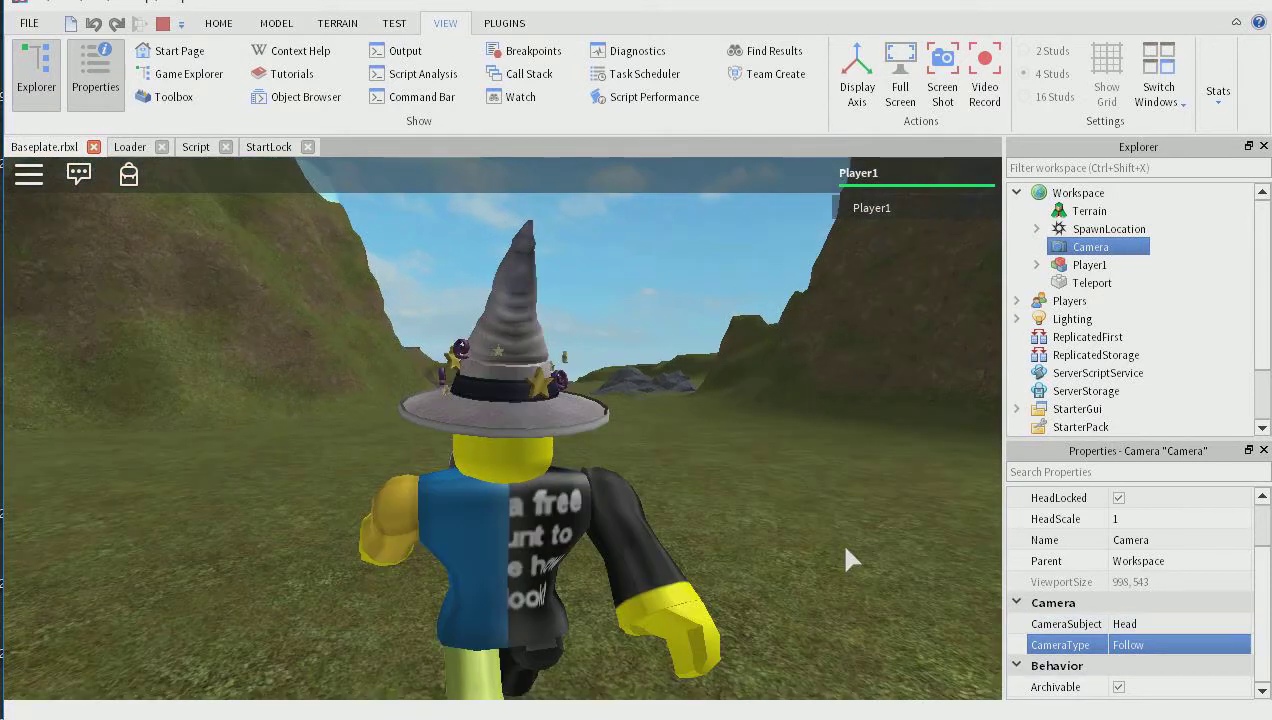
Step: Set the running Camera's CameraType to Watch and zoom in and out on the character to check it
click(1178, 644)
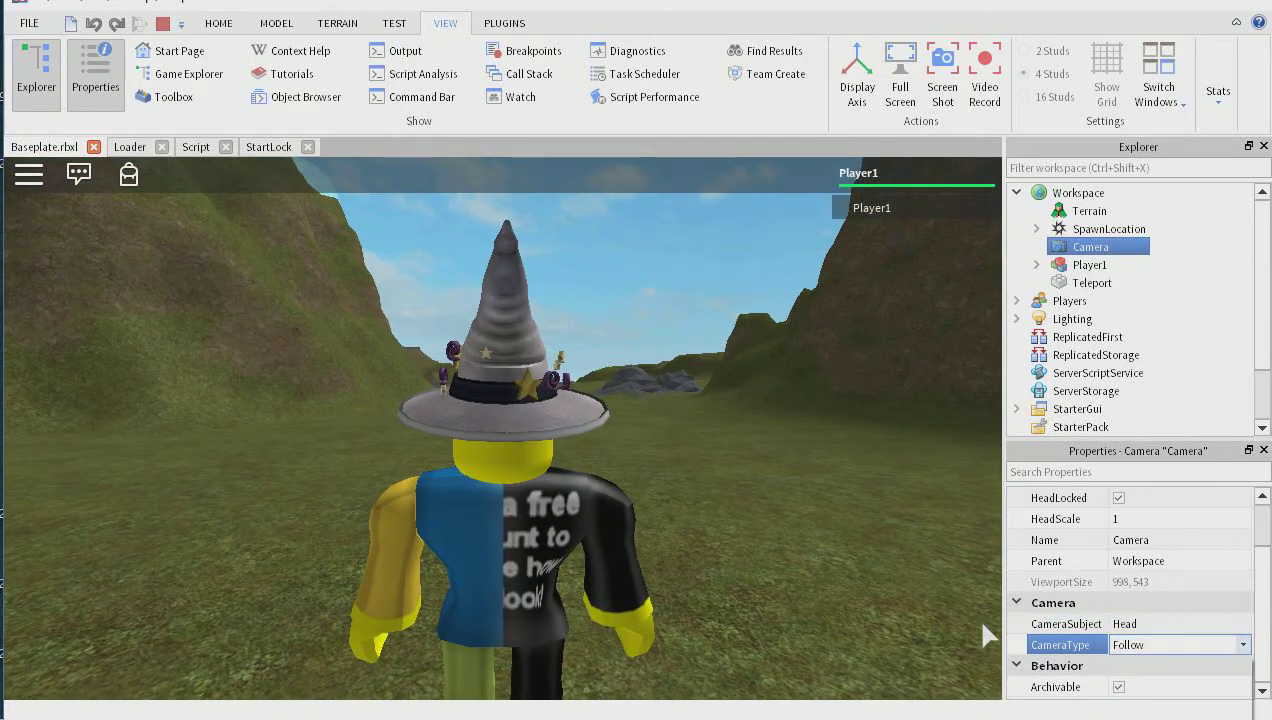
click(1178, 644)
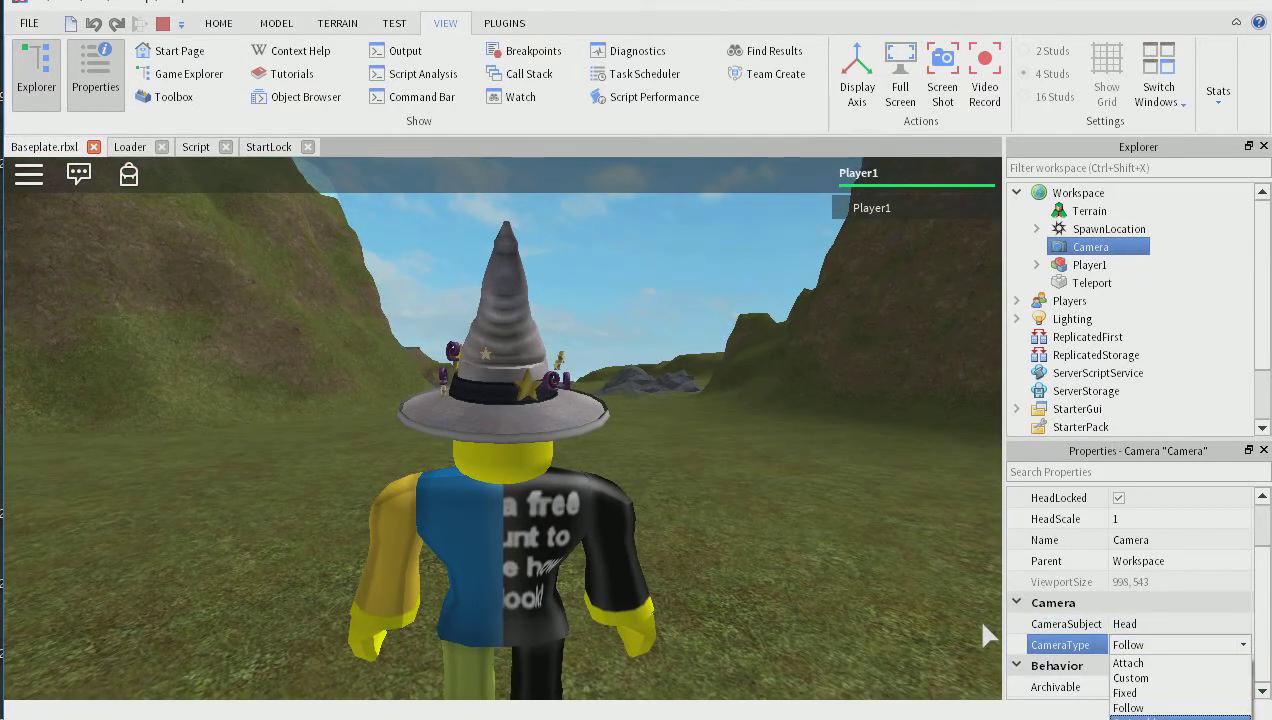
click(1180, 716)
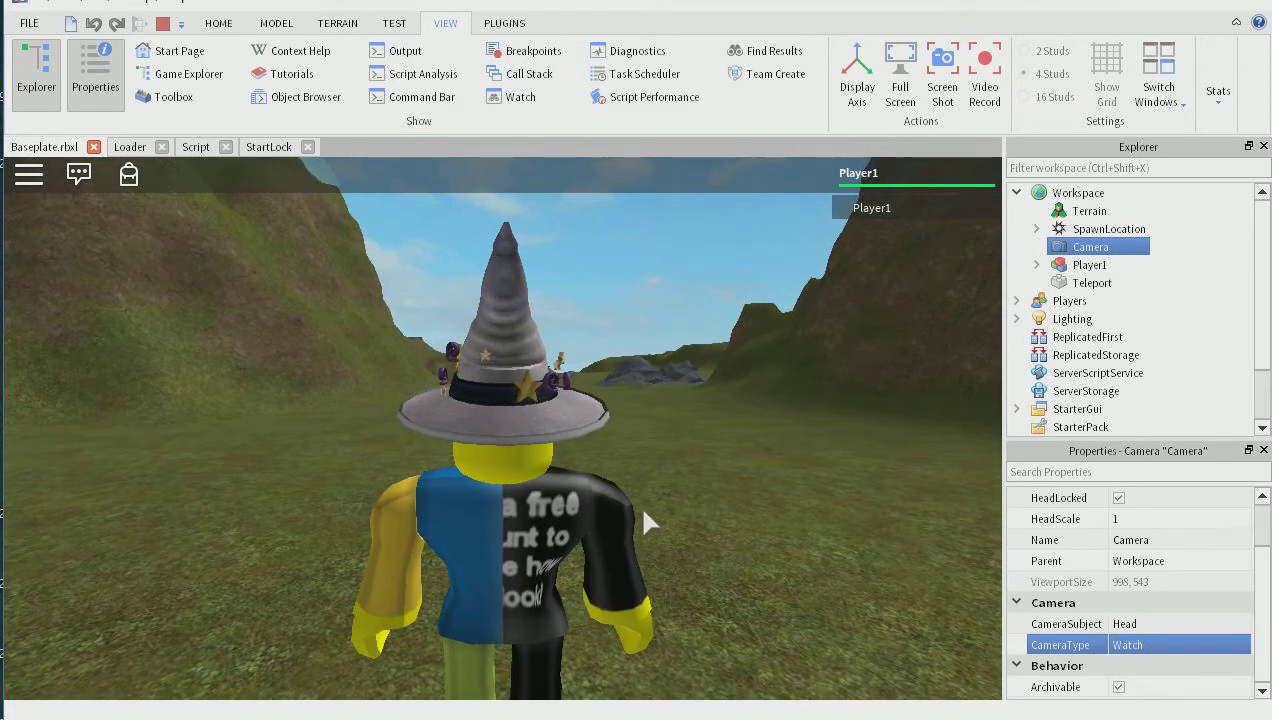
scroll(645, 500, up, 4)
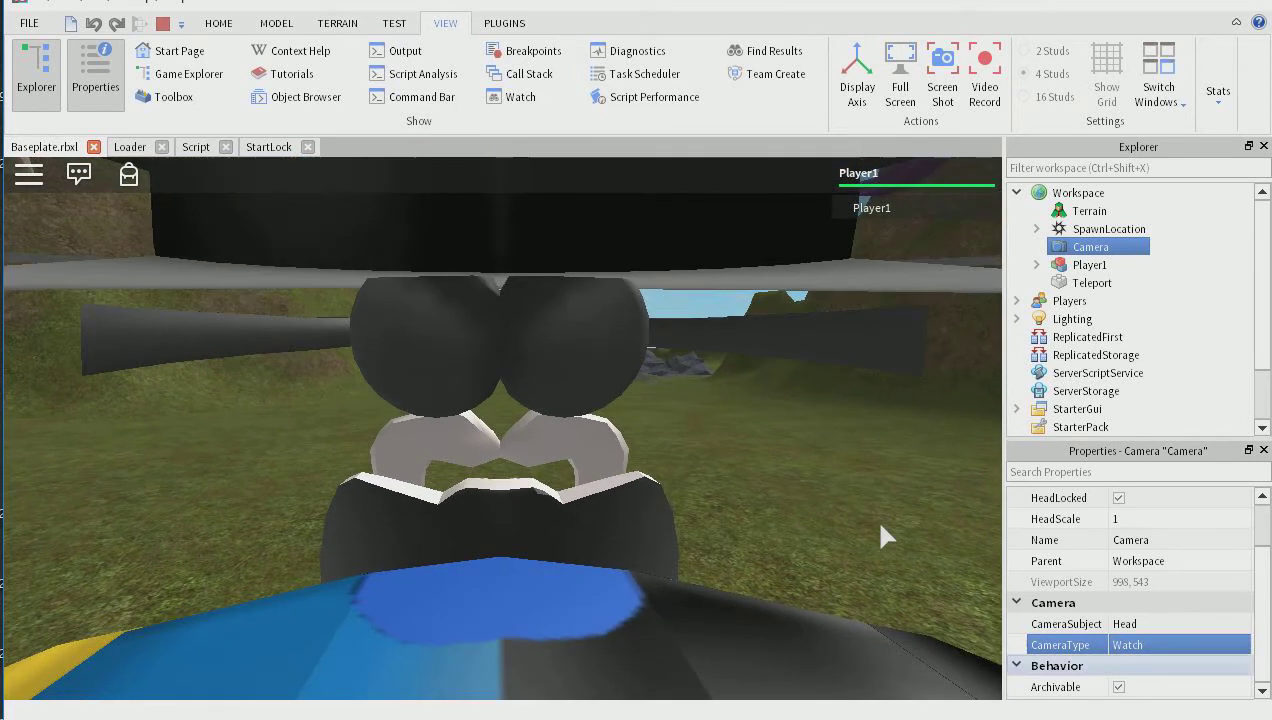
scroll(792, 489, down, 2)
scroll(785, 490, down, 3)
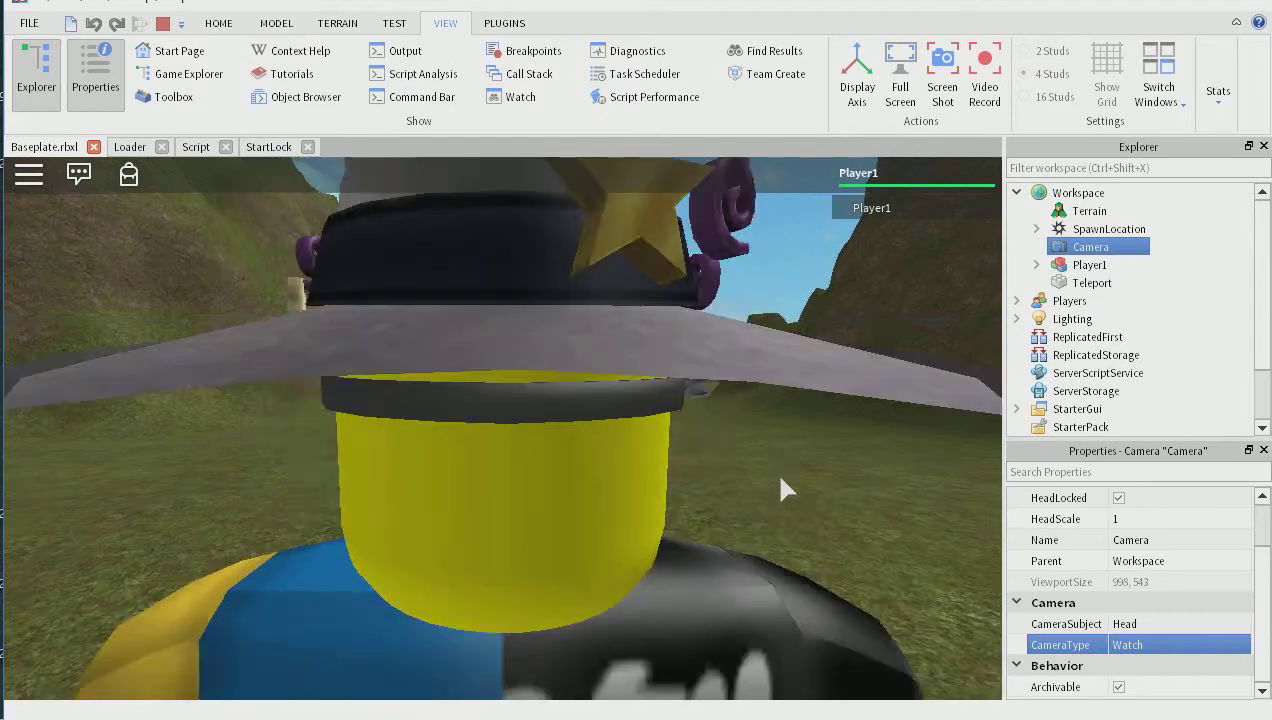
Step: Set the running Camera's CameraType to Attach and change it to Custom
click(1150, 645)
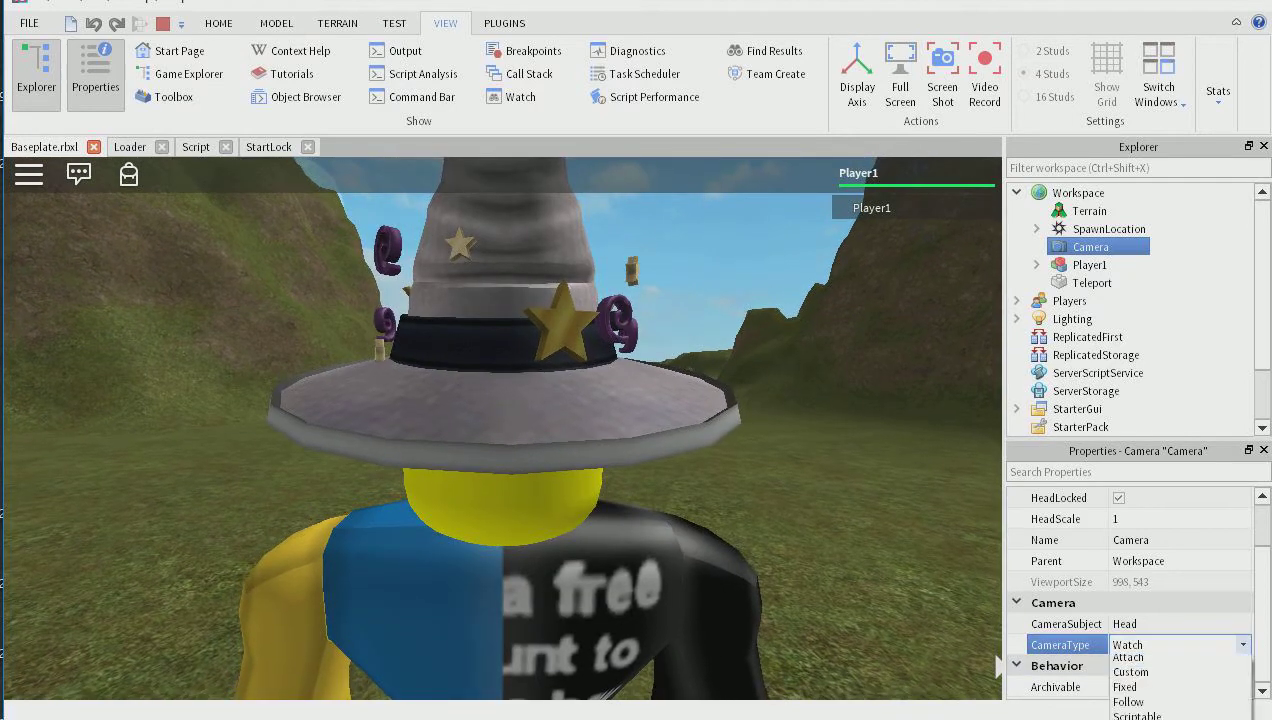
click(1130, 683)
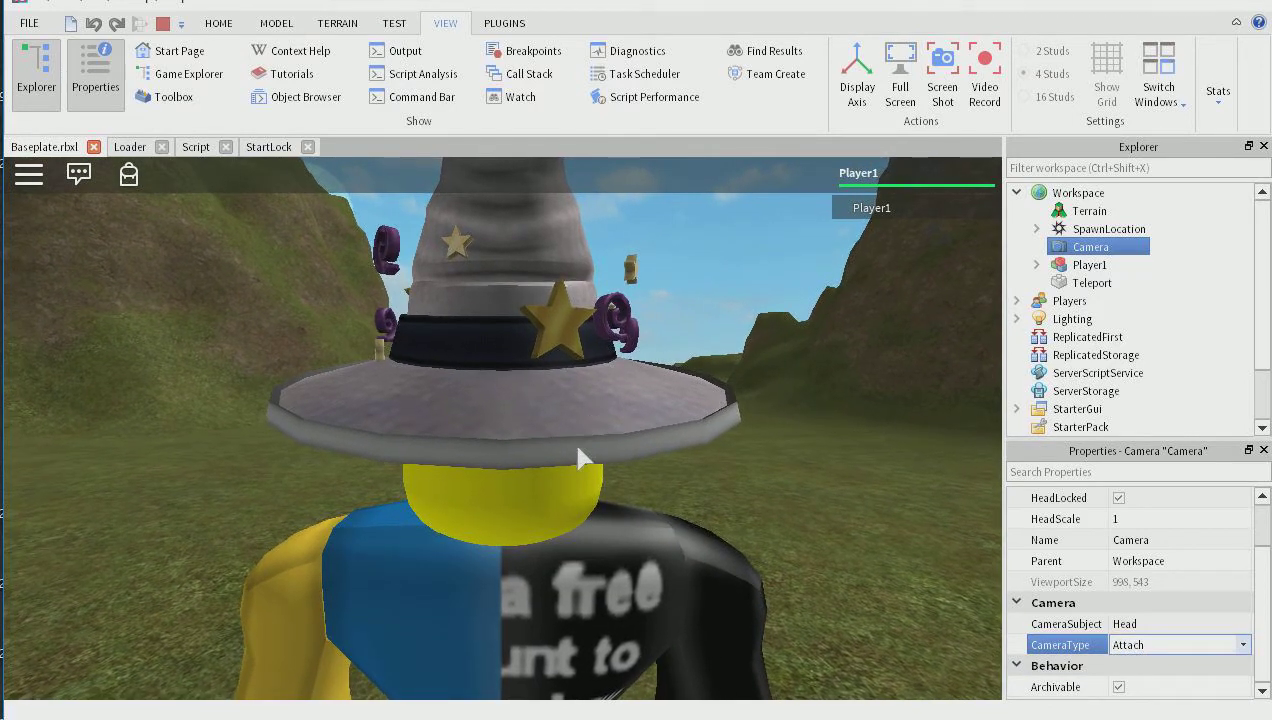
click(1178, 645)
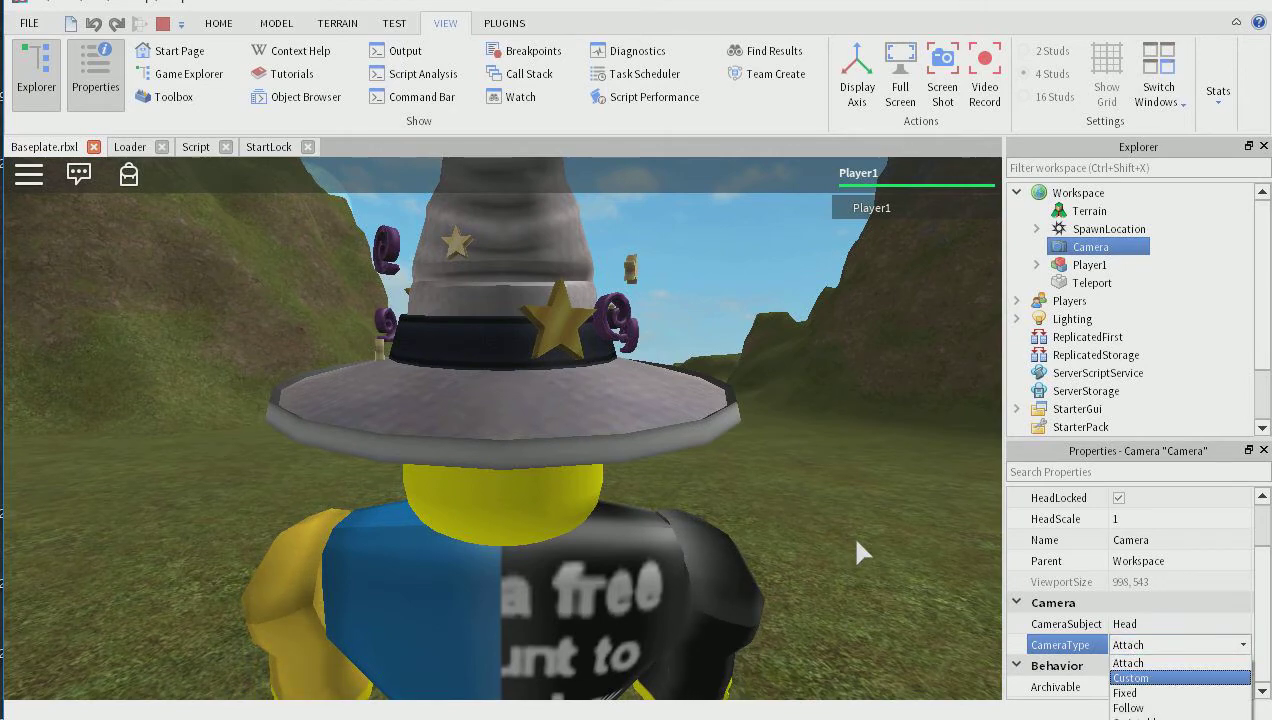
click(1131, 678)
Step: Check the Custom camera by zooming out, walking the character forward, and zooming into first-person view
click(712, 462)
scroll(712, 462, down, 3)
key(w)
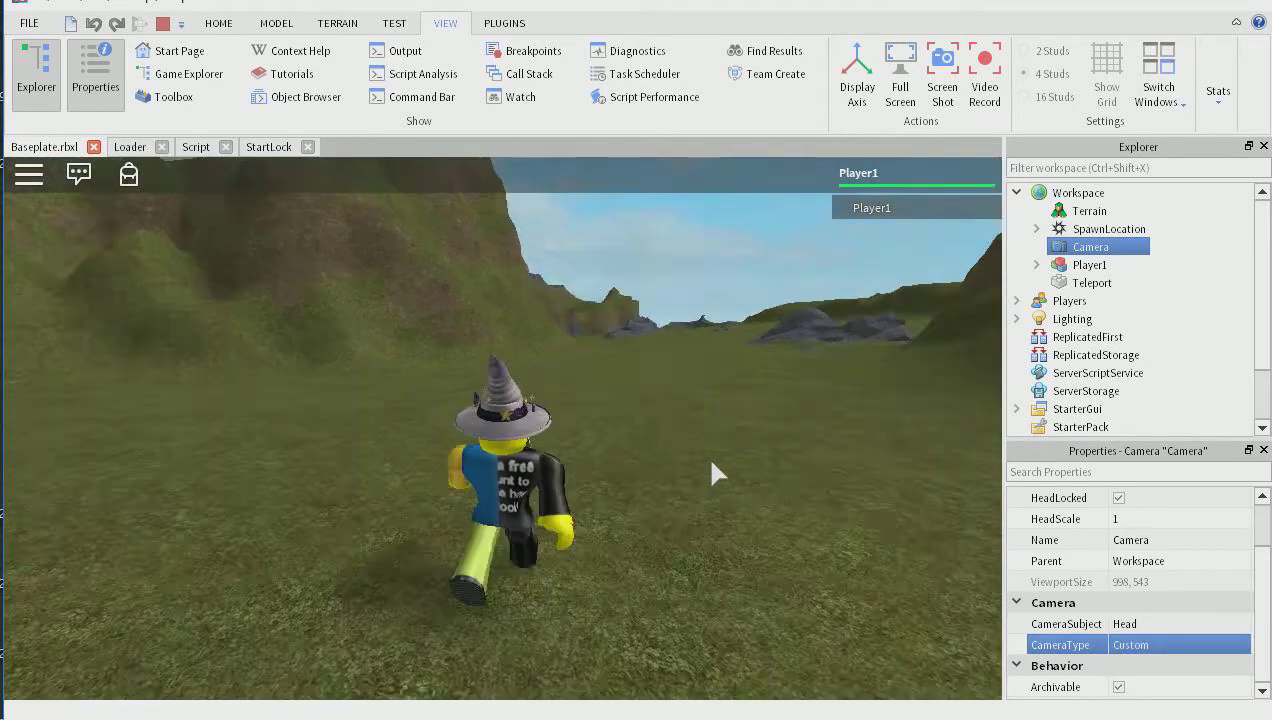
scroll(712, 462, up, 6)
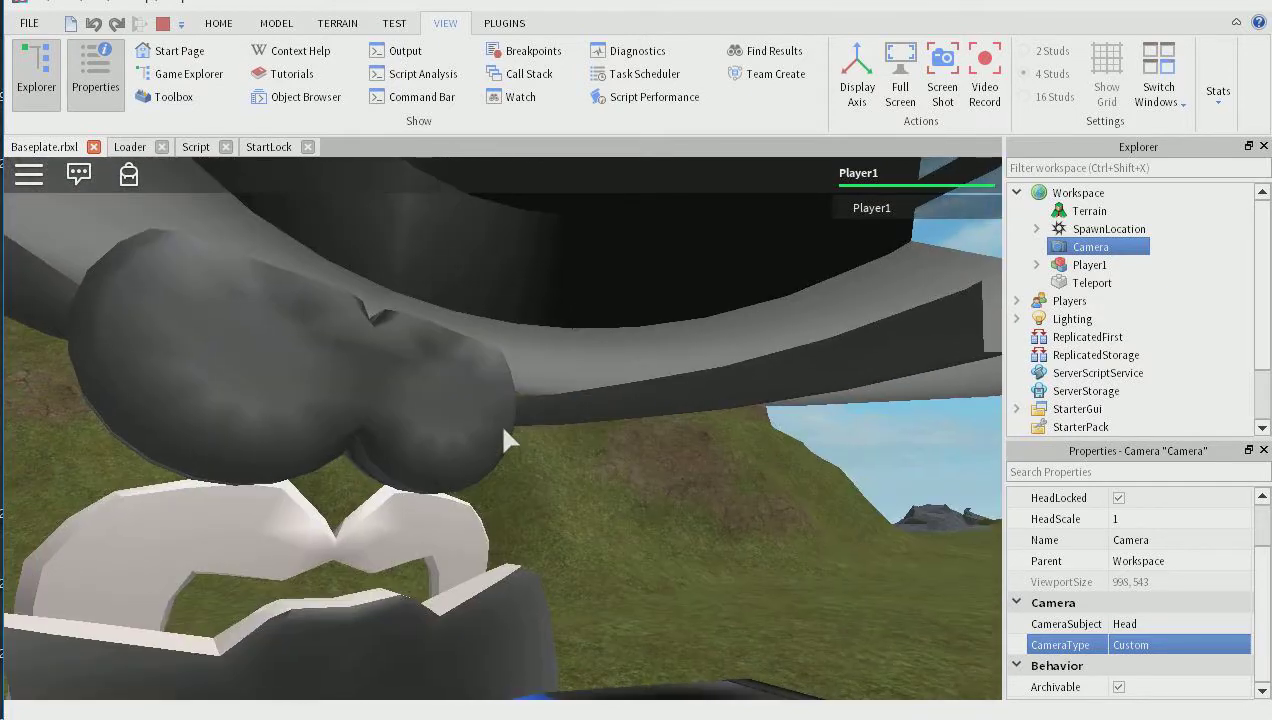
Step: Drop the character's worn accessories, walk forward, and zoom out to see the character from behind
key(equal)
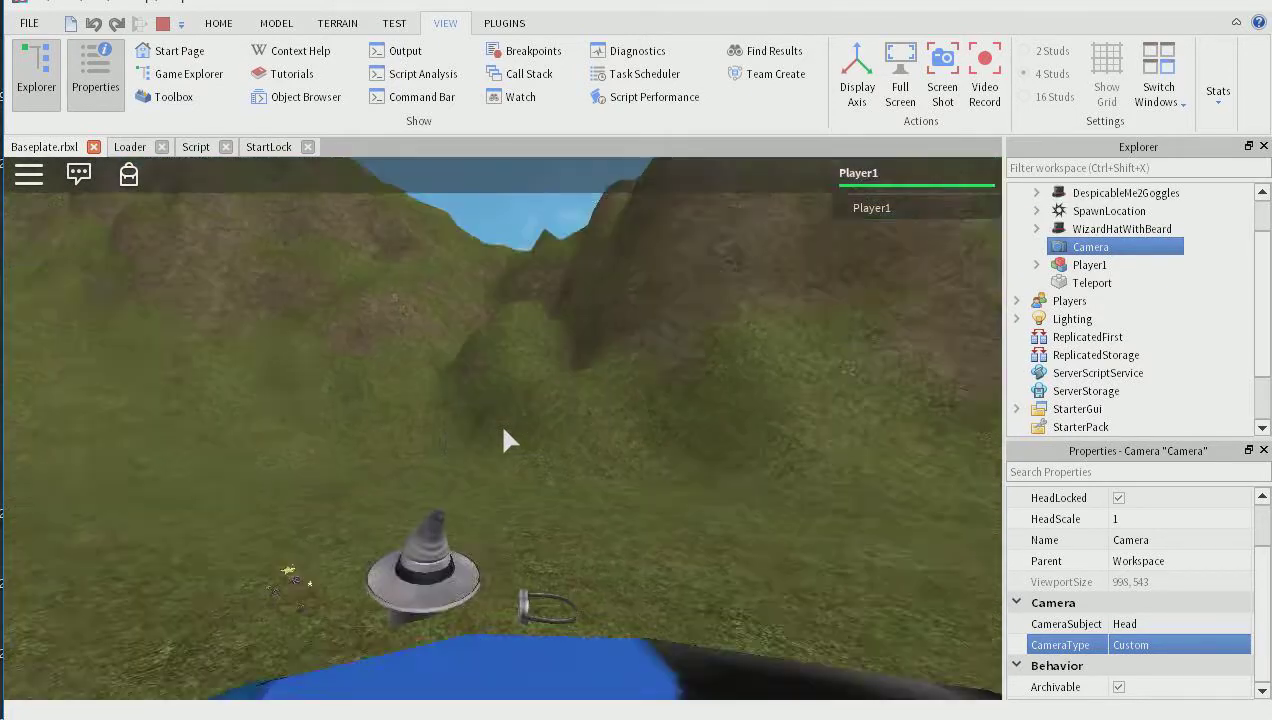
key(w)
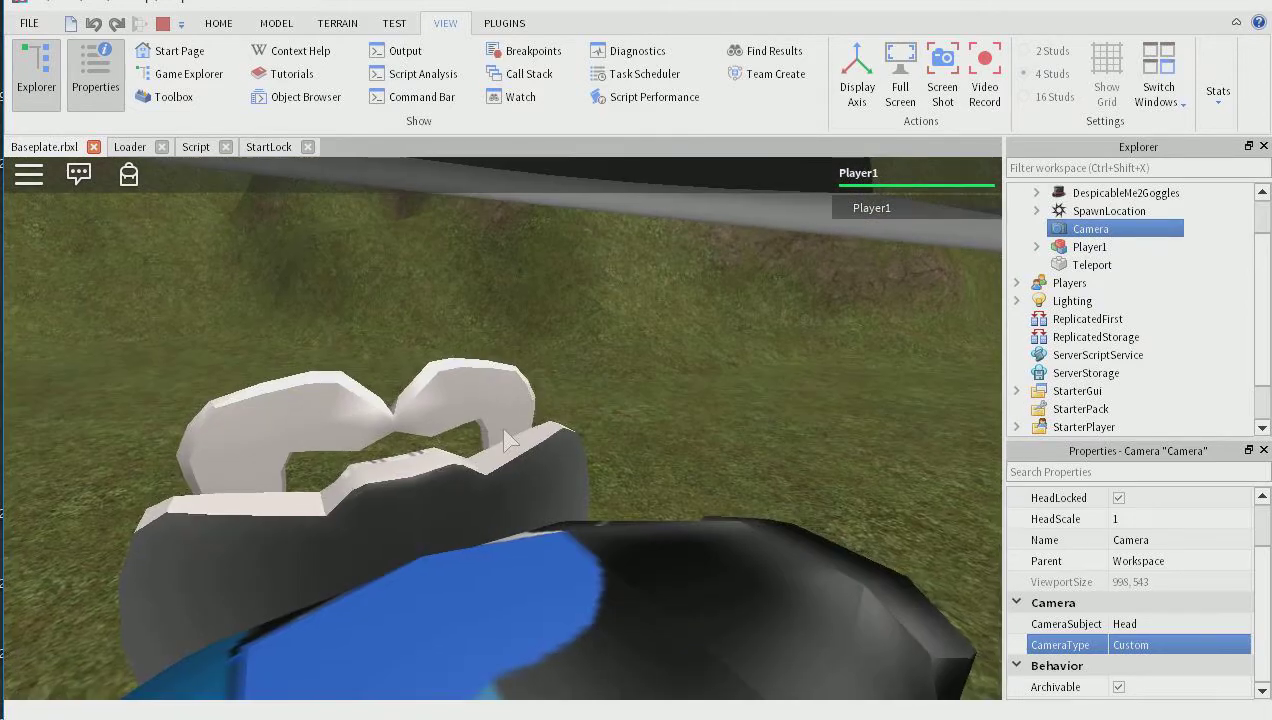
scroll(504, 428, down, 4)
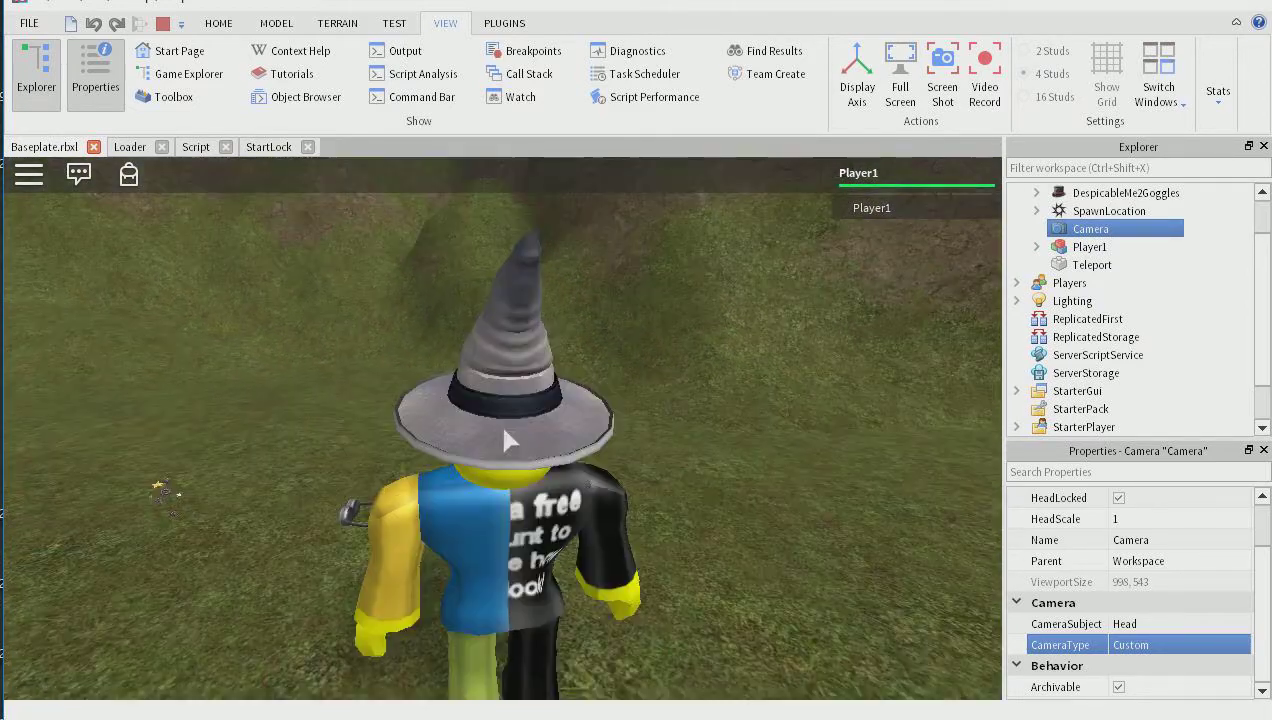
Step: Test the Custom camera by walking the character in all directions and zooming in and out, and stop the playtest
right_drag(530, 422, 538, 425)
key(a)
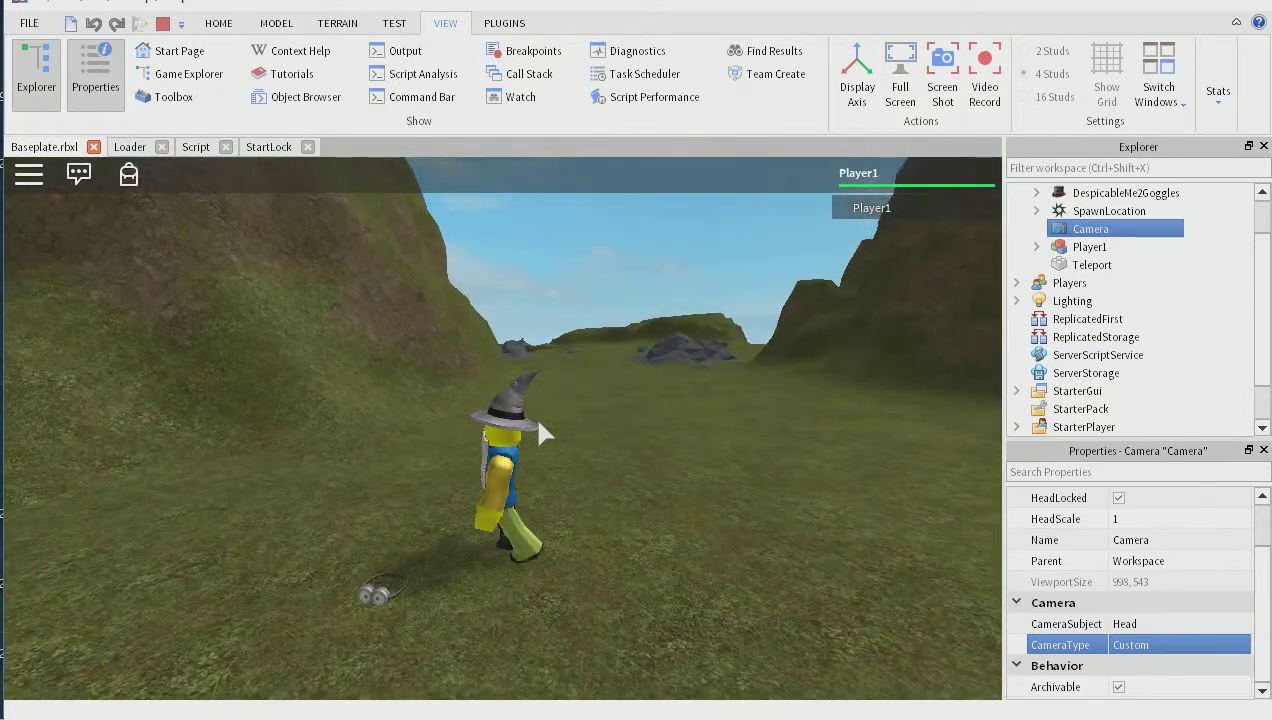
key(s)
key(d)
key(w)
scroll(534, 414, up, 5)
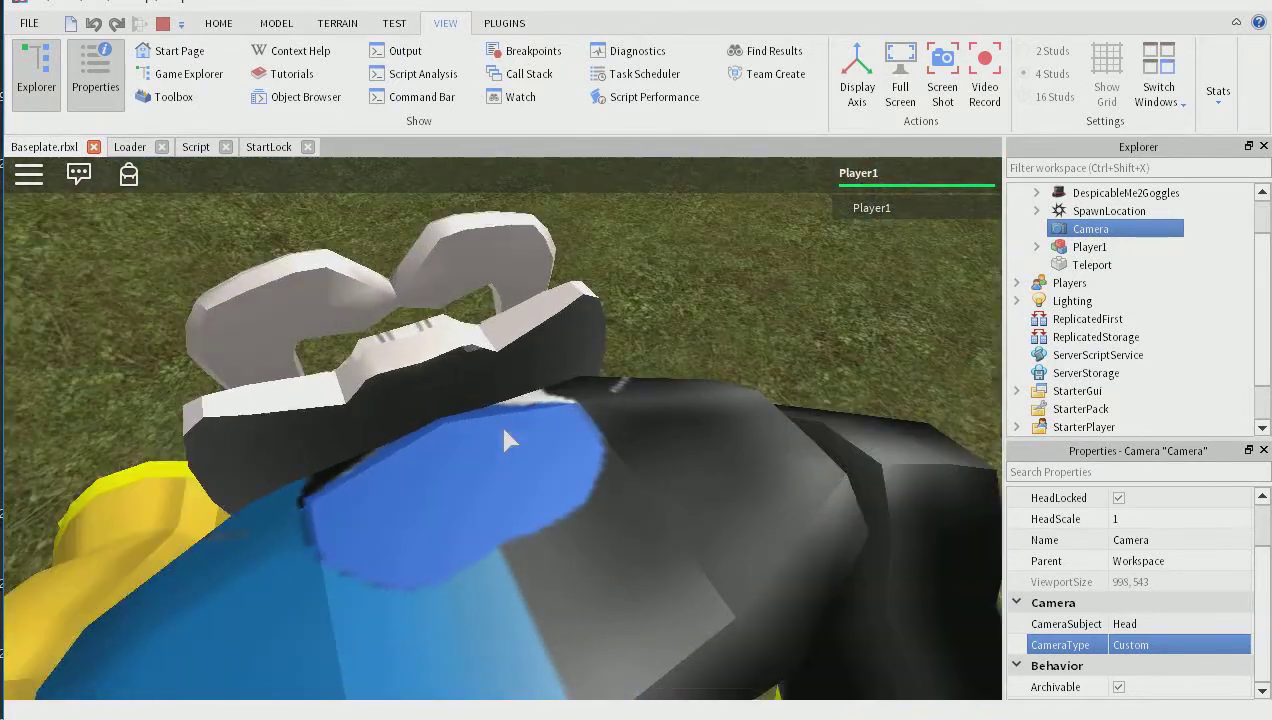
scroll(504, 440, down, 4)
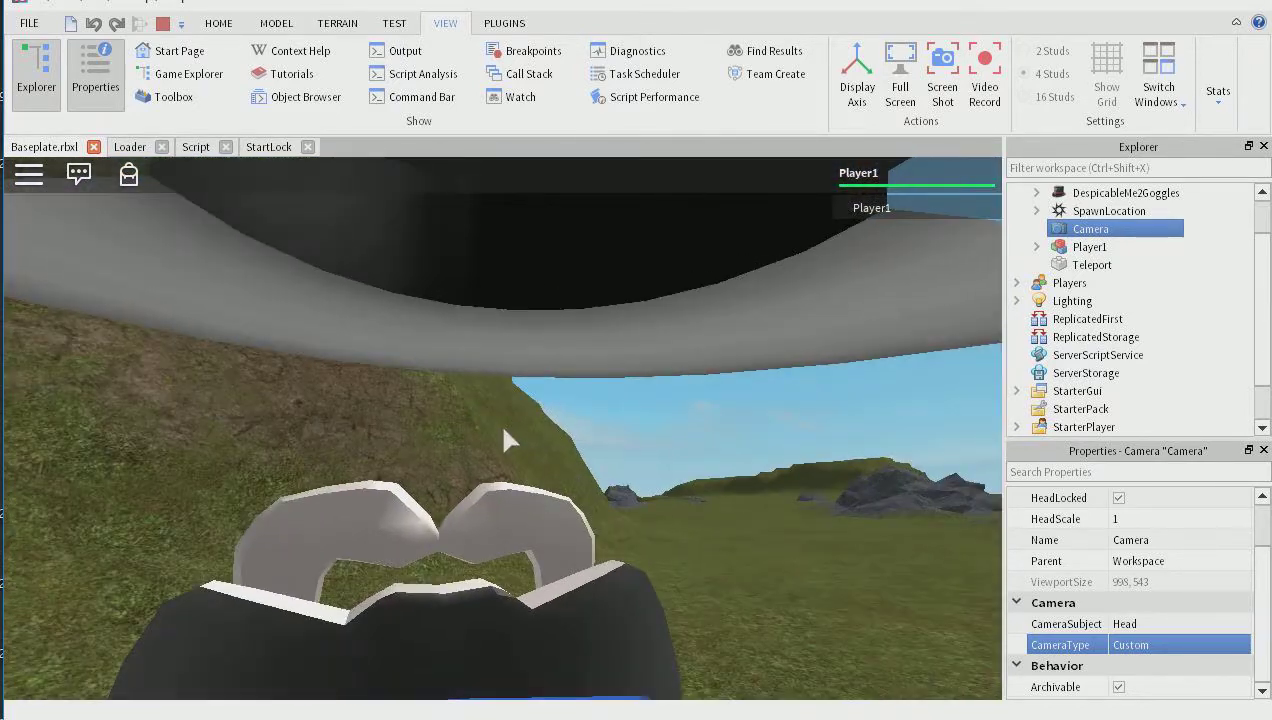
scroll(509, 401, down, 3)
key(s)
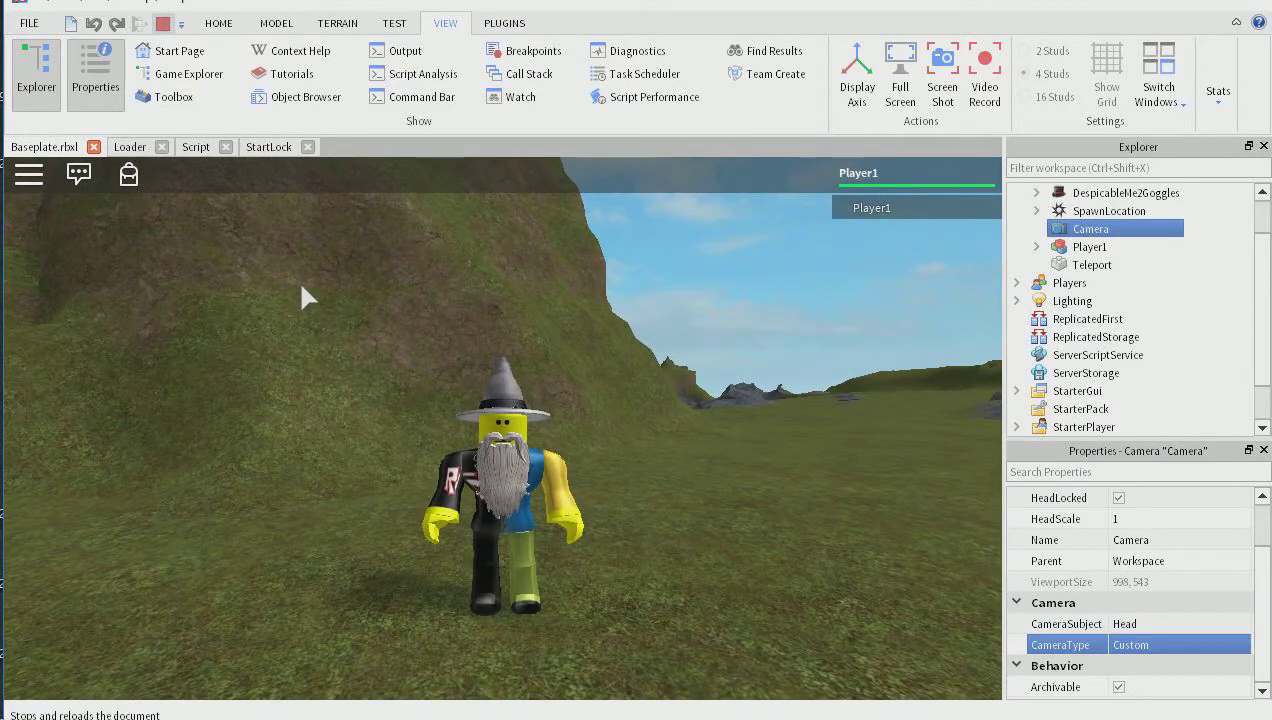
click(163, 23)
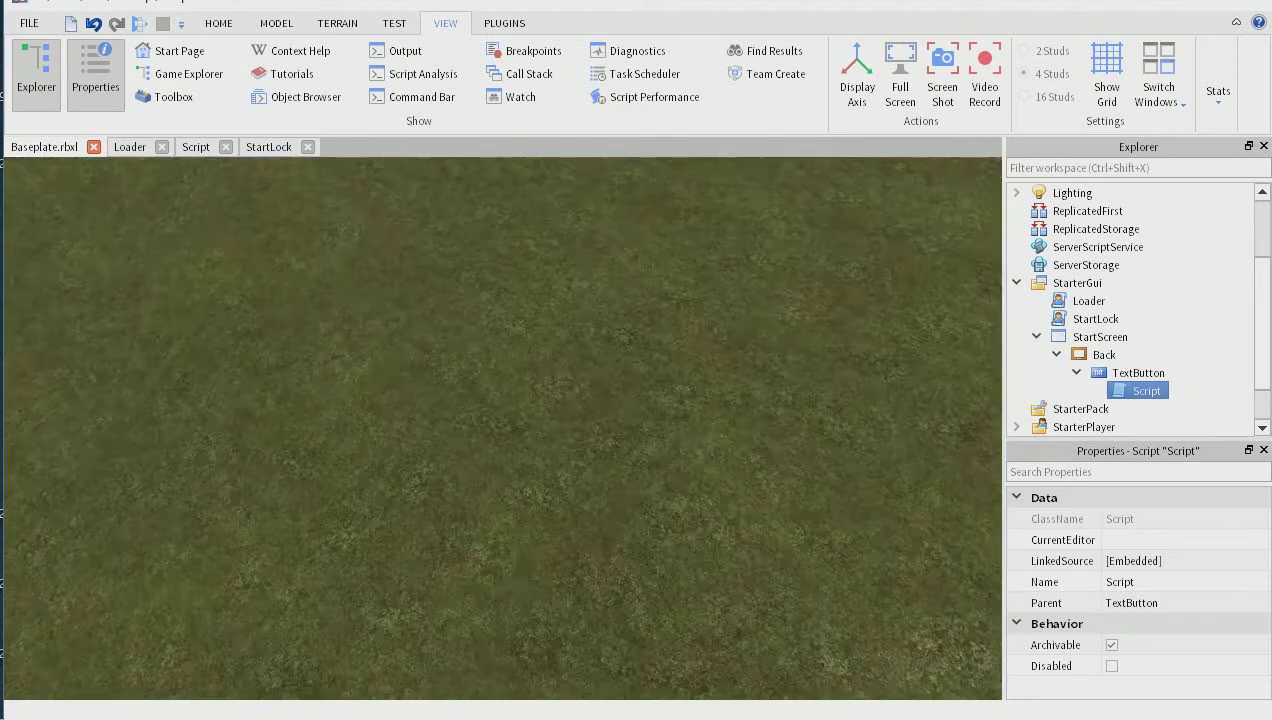
Step: Fly over the generated terrain to examine the hills, the valley and the snow-capped mountain
right_drag(503, 428, 770, 320)
key(w)
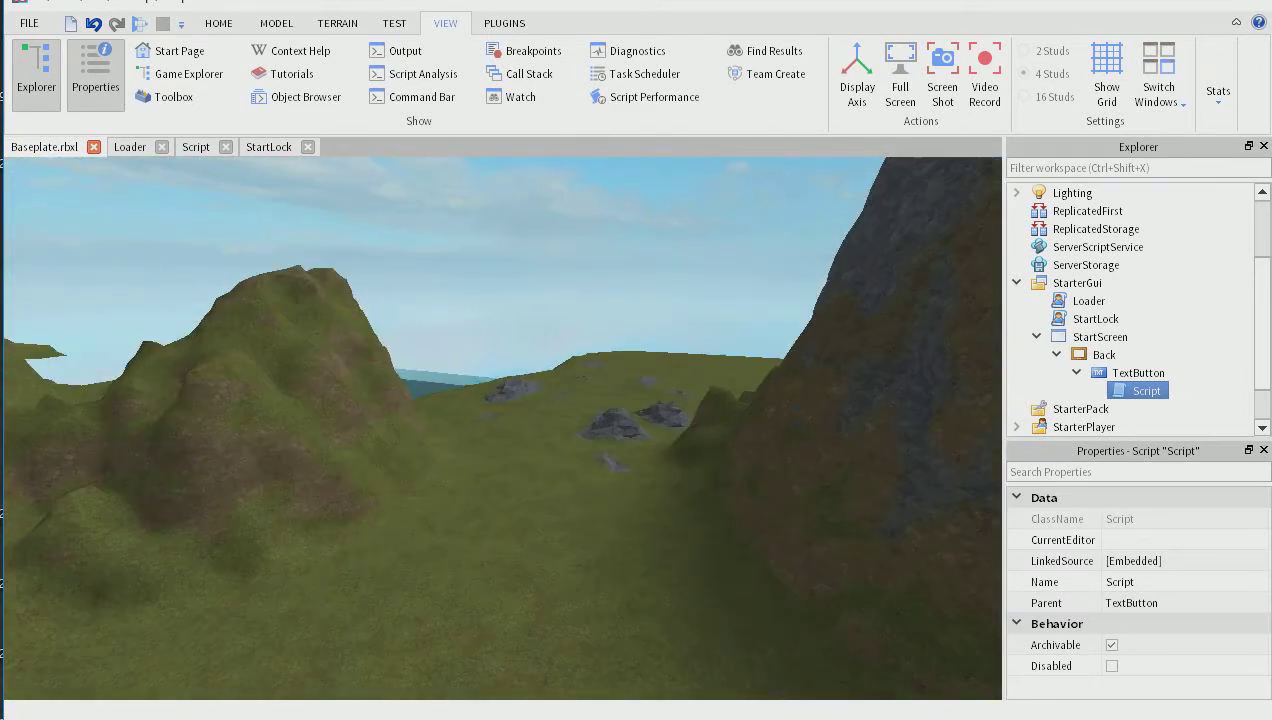
key(w)
right_drag(503, 428, 220, 420)
key(w)
key(w)
key(w)
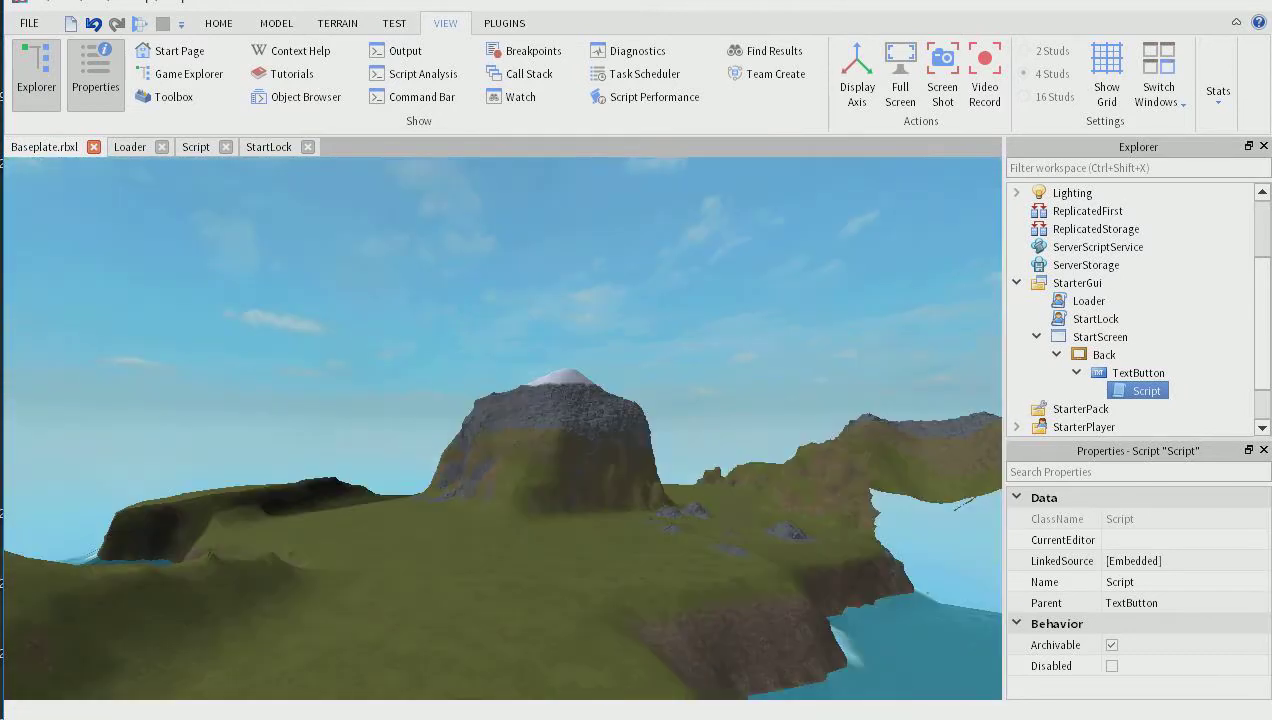
key(w)
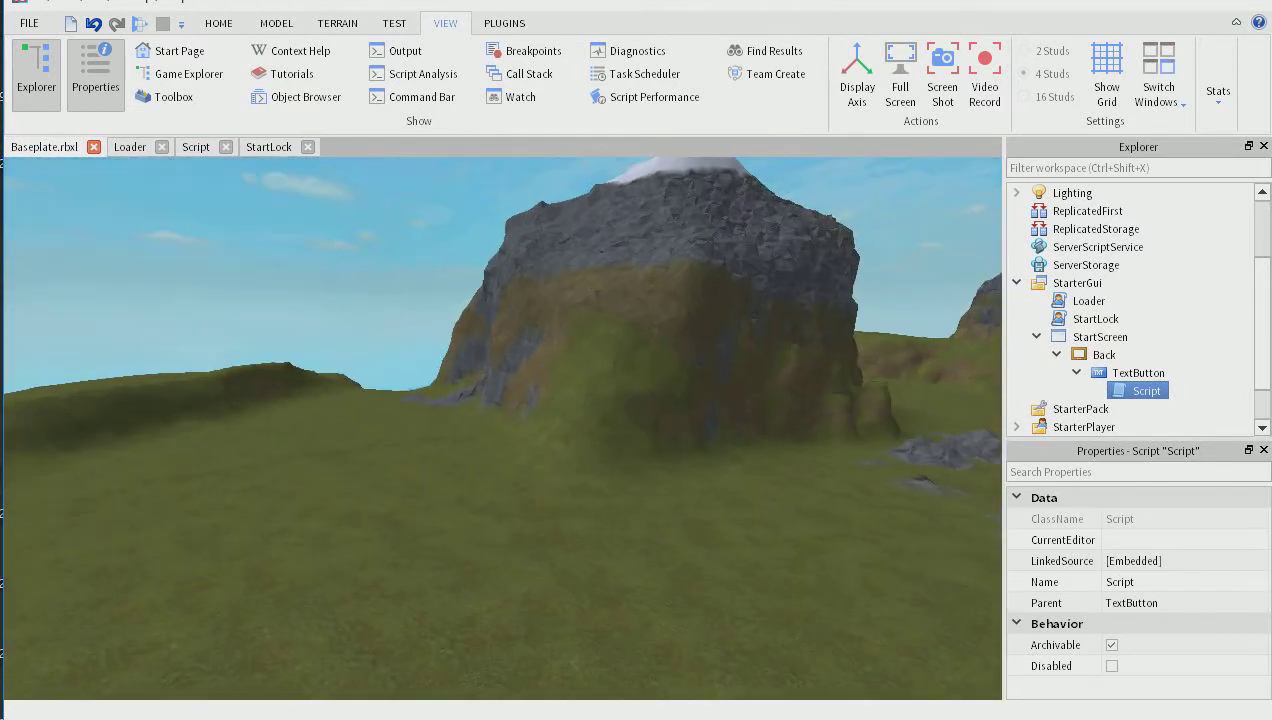
Step: Place Rock boulders on the grass near the mountain with the terrain Add tool, and undo the last addition
click(218, 23)
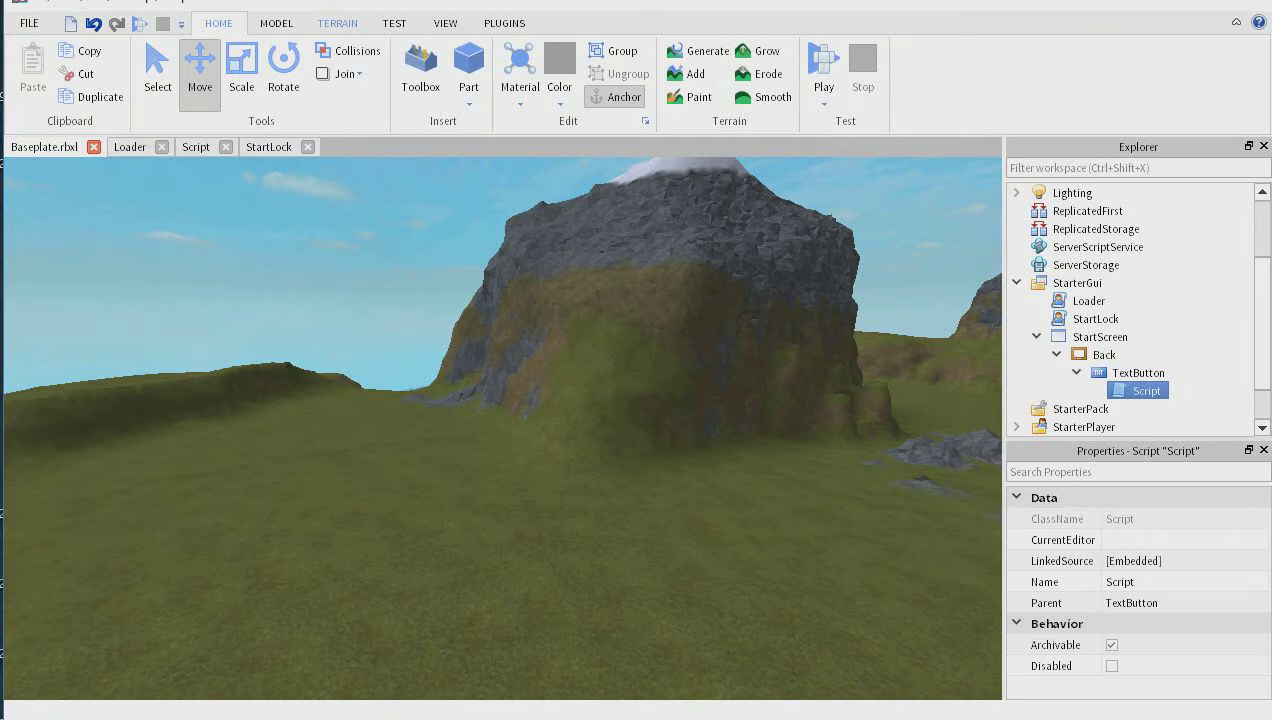
click(337, 23)
click(85, 70)
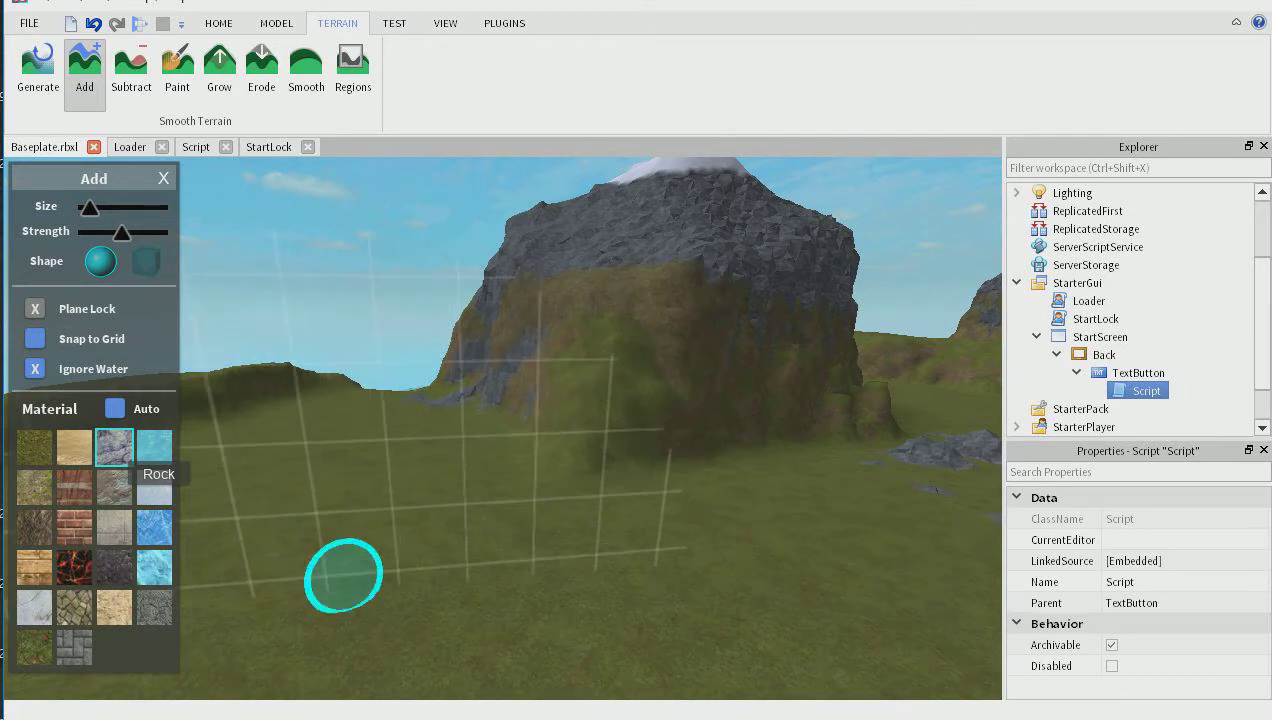
right_drag(585, 533, 595, 540)
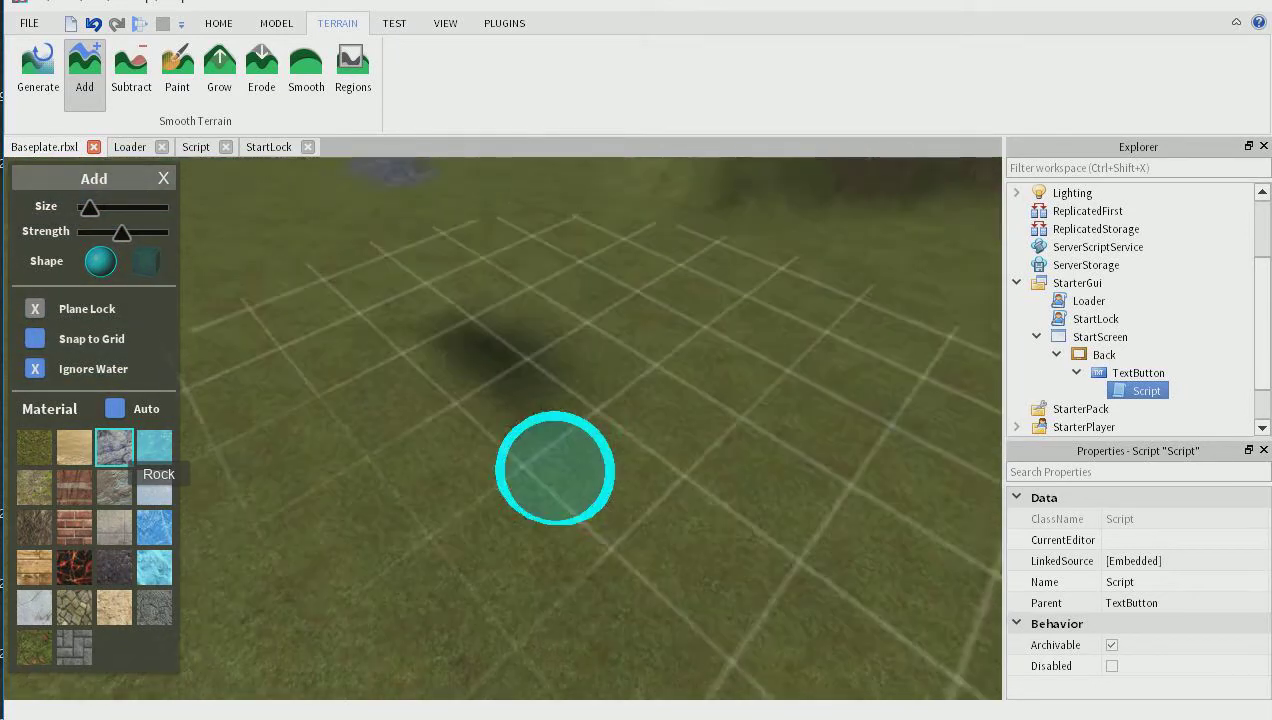
click(500, 390)
click(894, 405)
click(360, 325)
click(590, 295)
scroll(671, 362, down, 1)
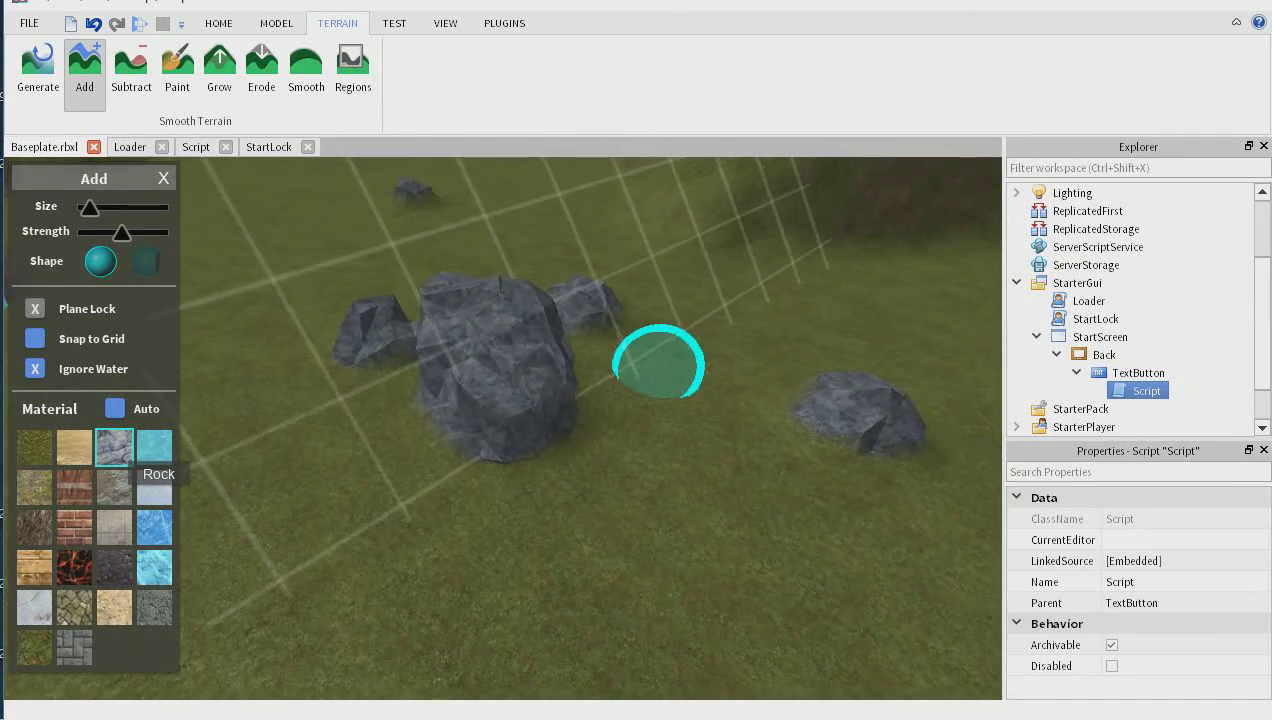
key(ctrl+z)
Step: Survey the terrain around the boulders, including the grassy slopes, the shoreline and the water channel
mouse_move(661, 371)
right_down()
mouse_move(481, 325)
mouse_move(437, 335)
mouse_move(503, 348)
mouse_move(451, 362)
right_up()
scroll(700, 360, down, 2)
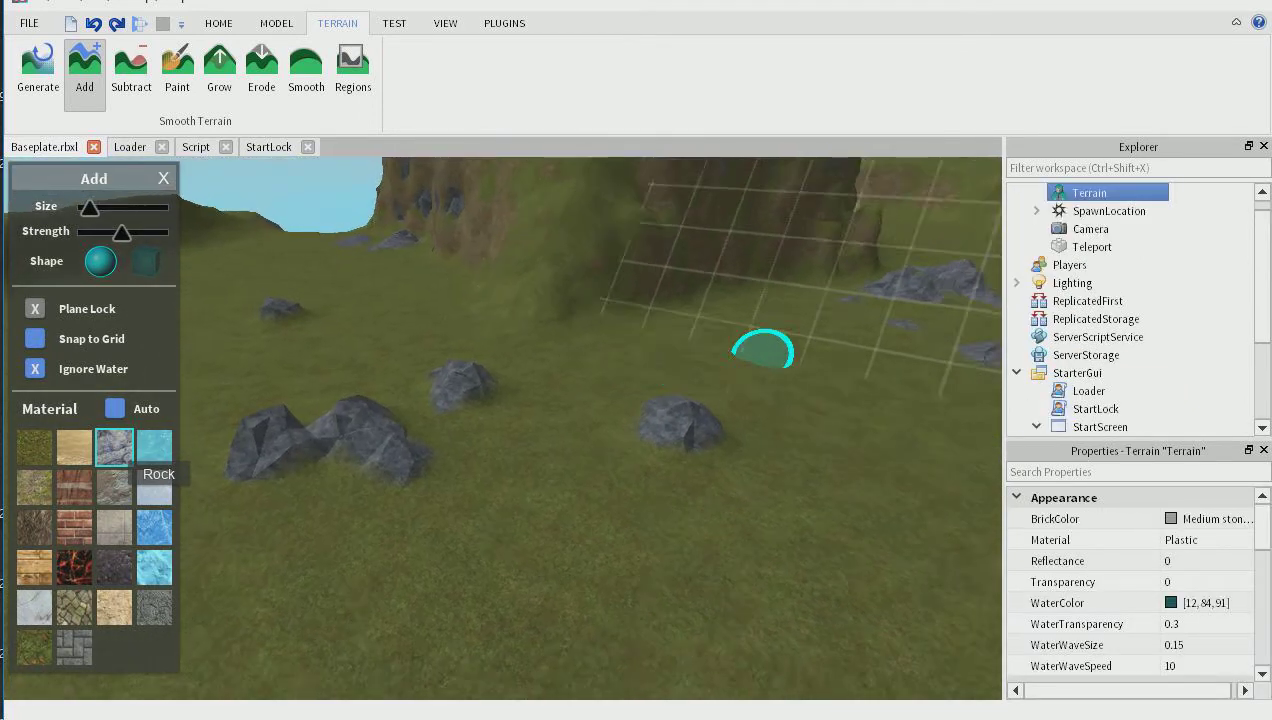
key(s)
key(d)
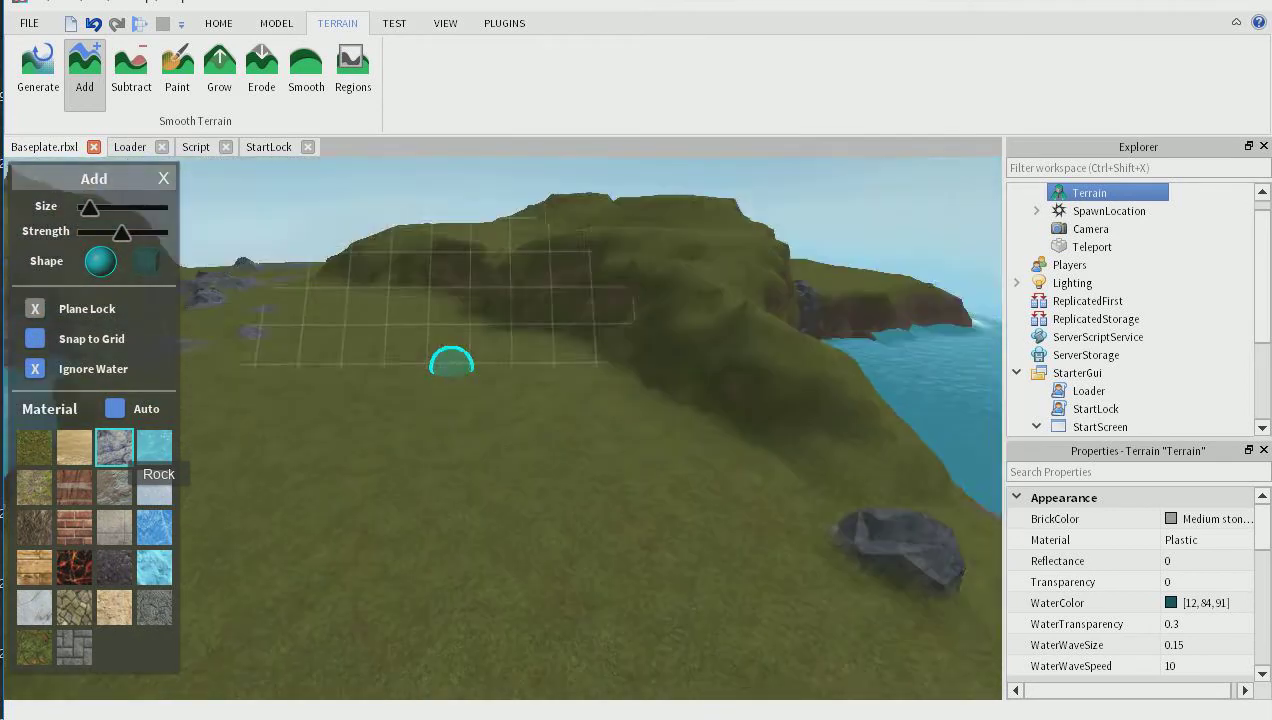
right_drag(538, 425, 531, 425)
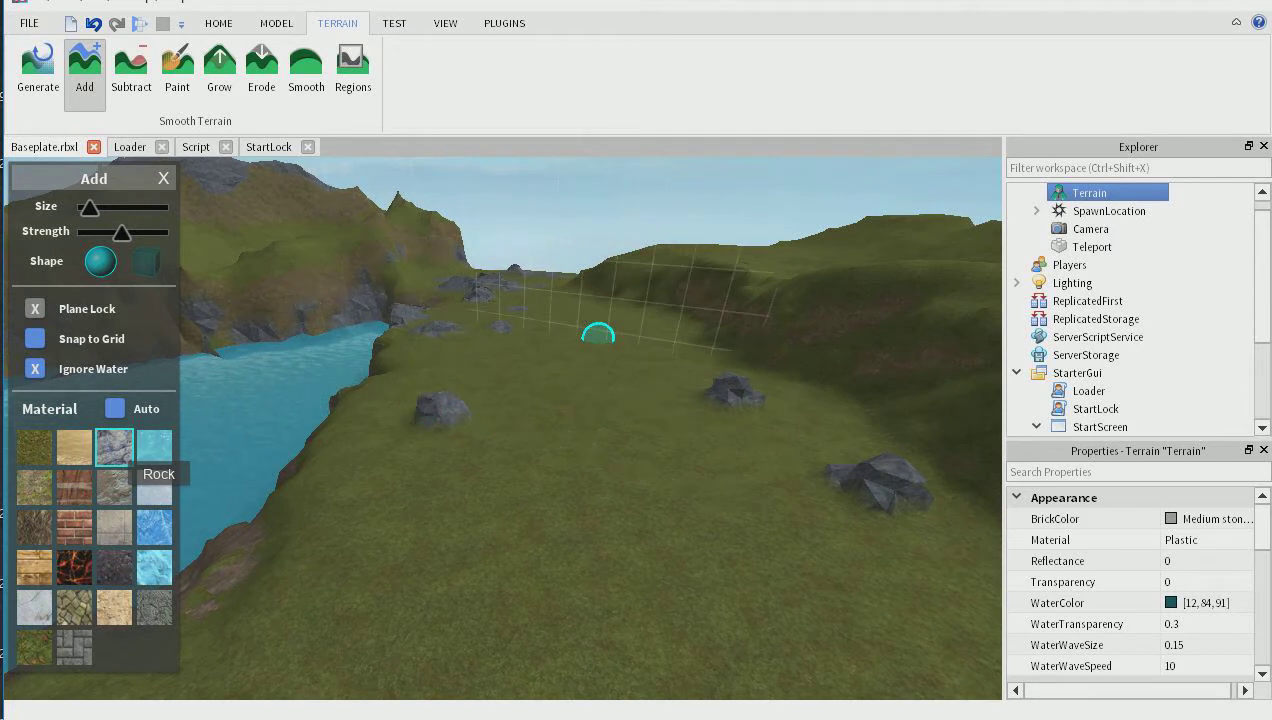
right_drag(668, 387, 668, 392)
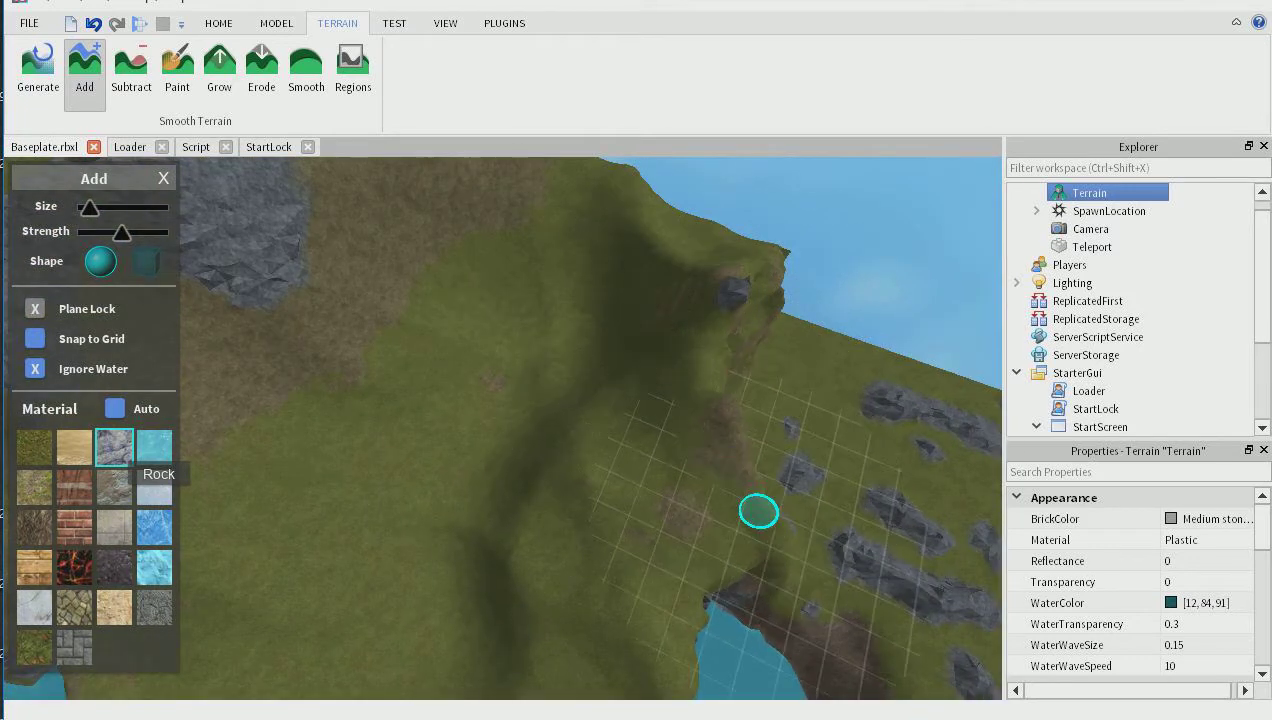
mouse_move(713, 605)
right_down()
mouse_move(724, 578)
mouse_move(698, 572)
right_up()
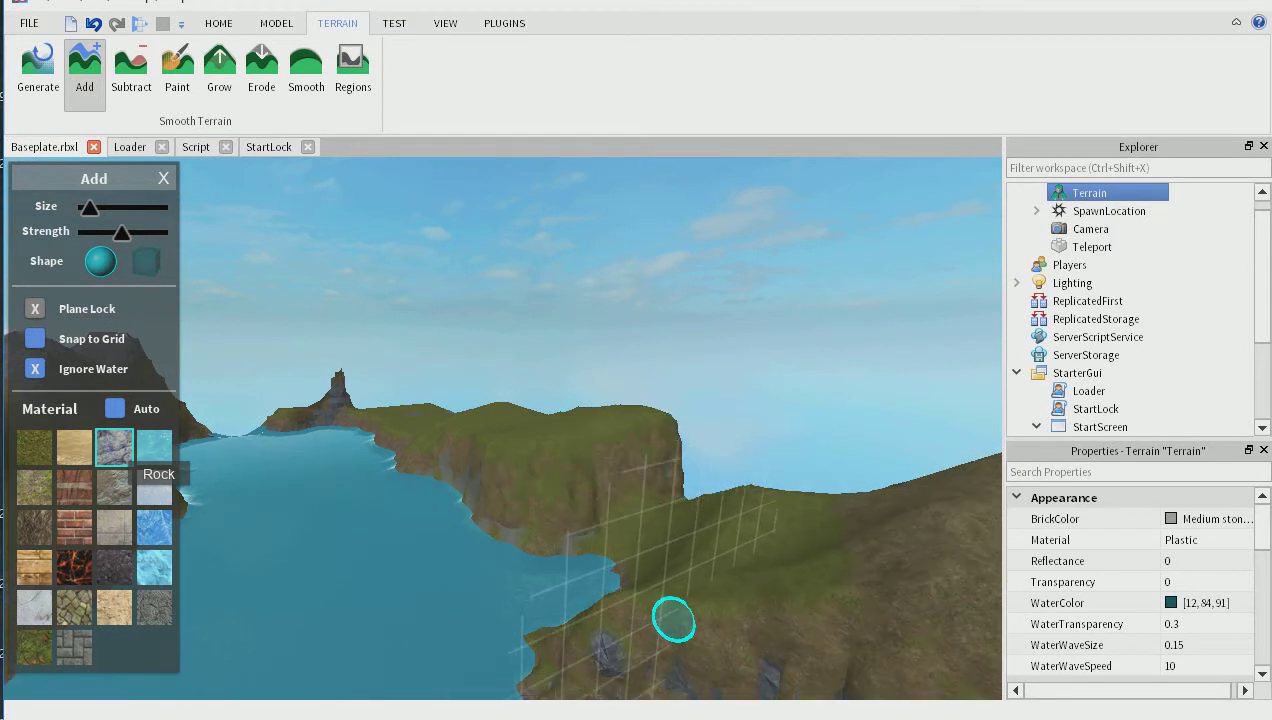
right_drag(673, 620, 673, 620)
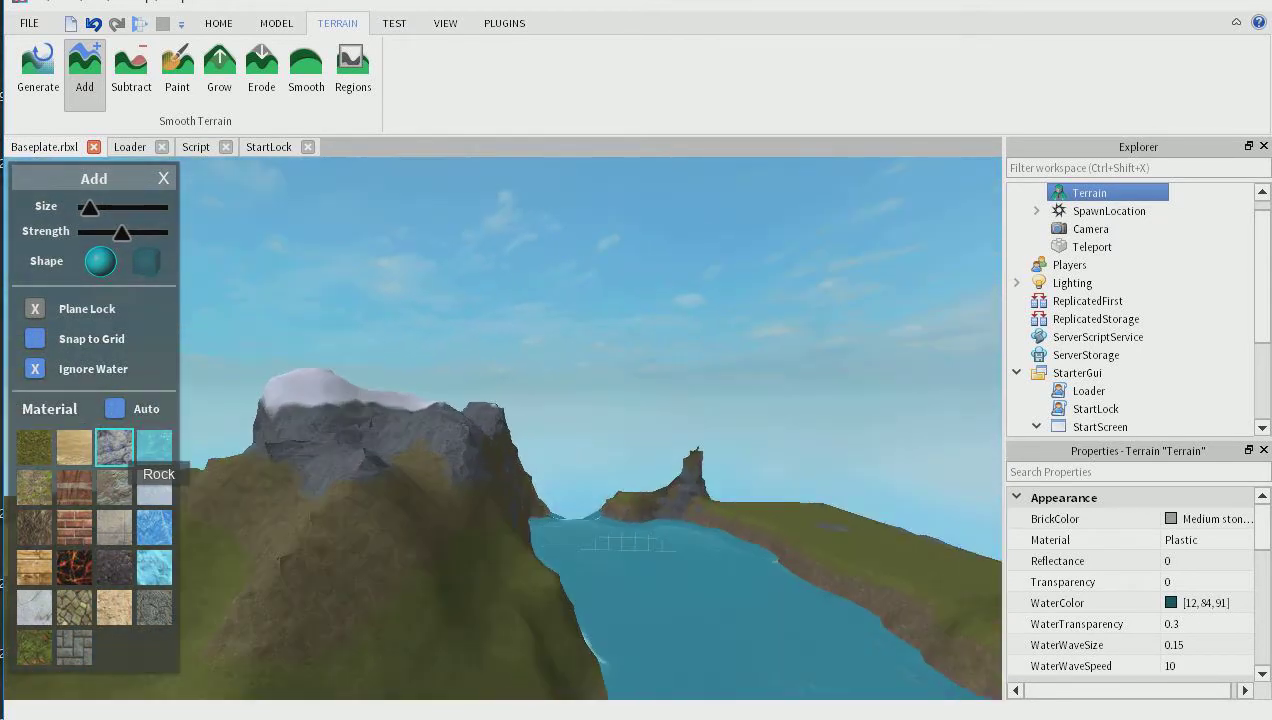
Step: Fly across the water to examine the rock spire and the sheer cliff at the terrain's outer edge
key(w)
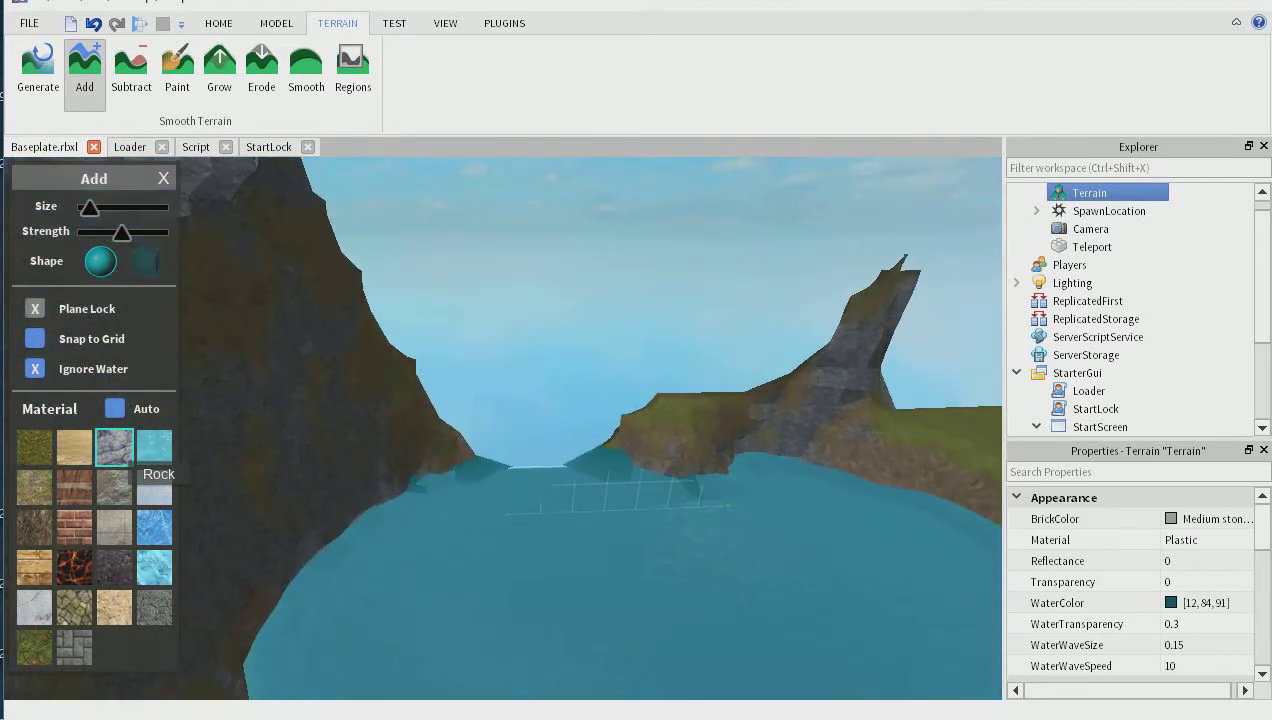
key(w)
right_drag(673, 620, 604, 594)
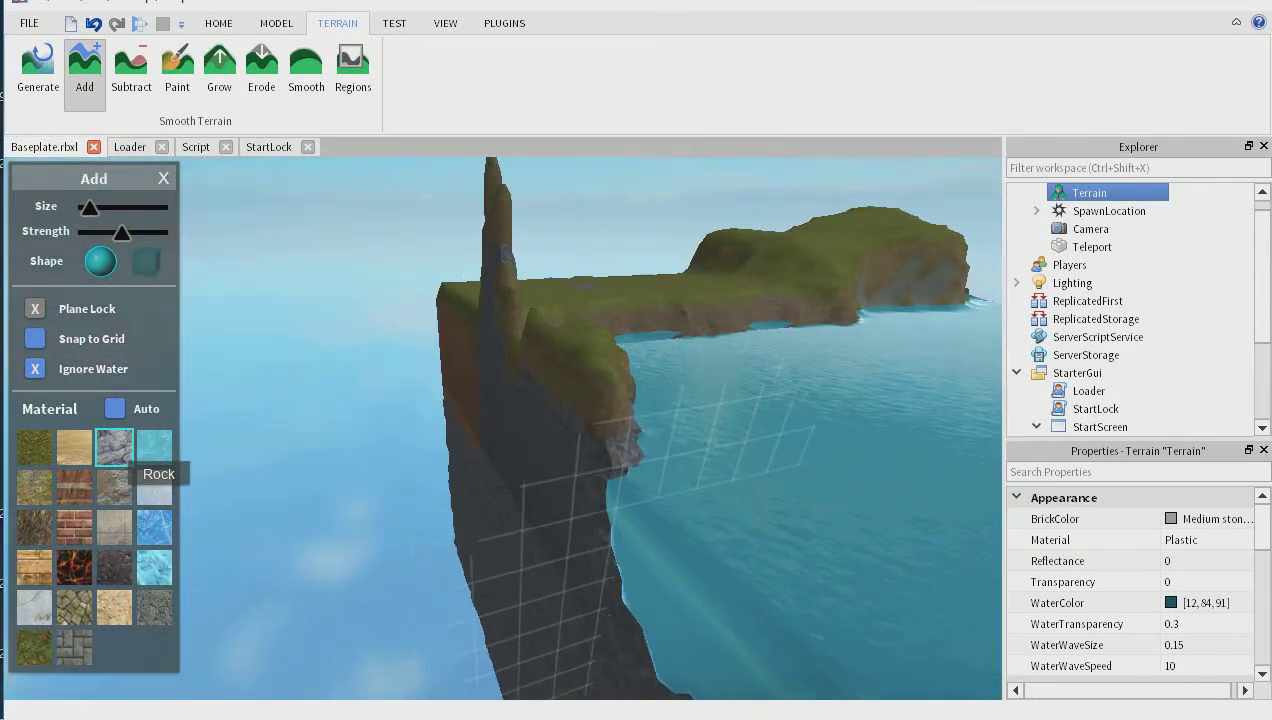
right_drag(594, 544, 566, 575)
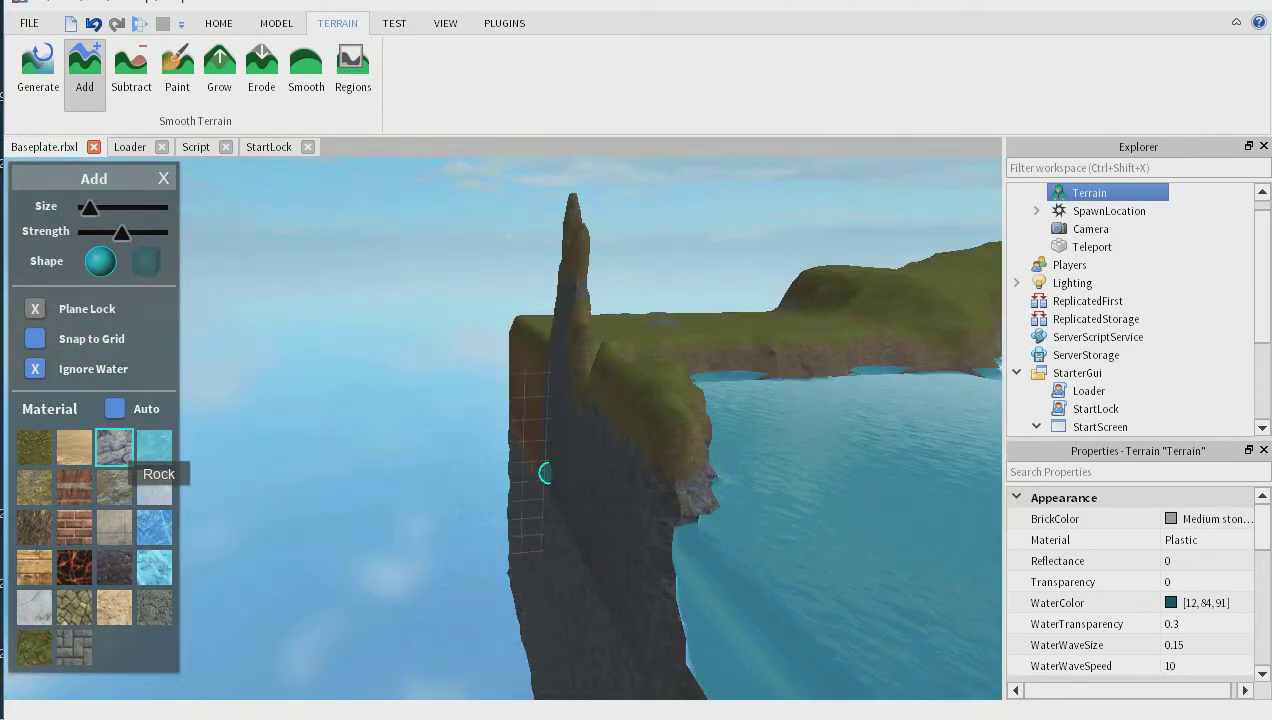
right_drag(655, 424, 655, 424)
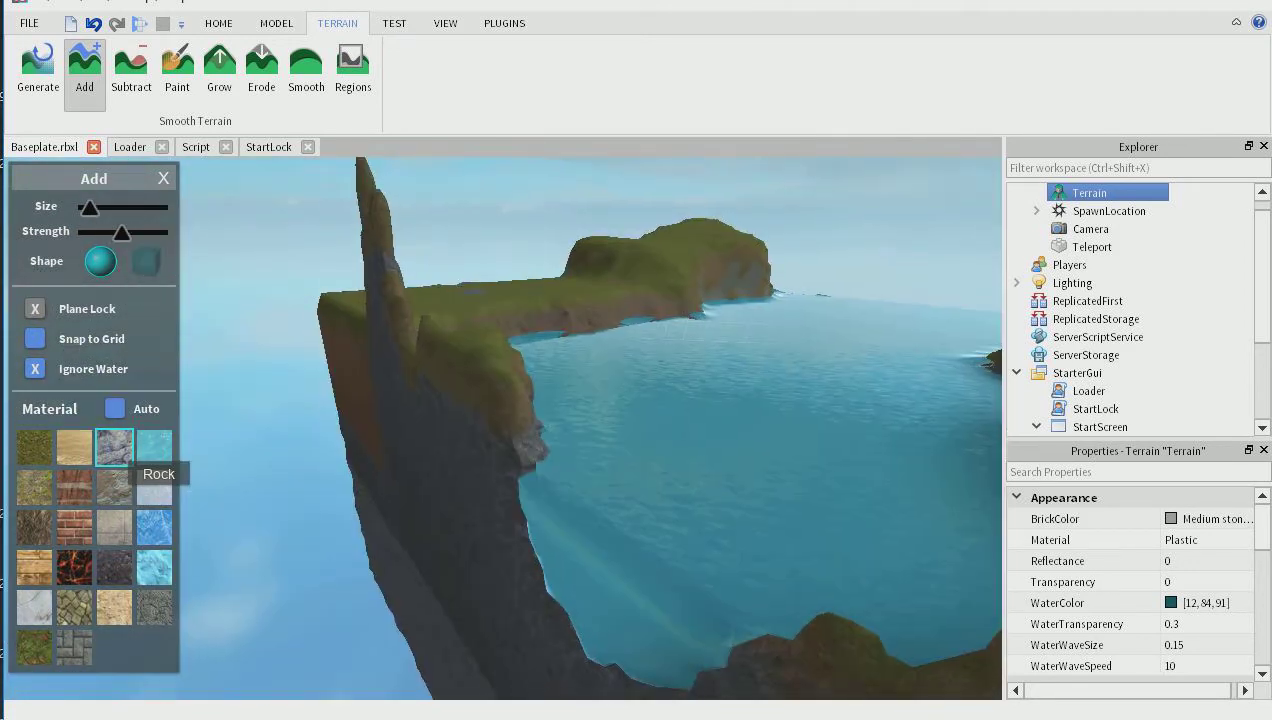
right_drag(453, 390, 448, 404)
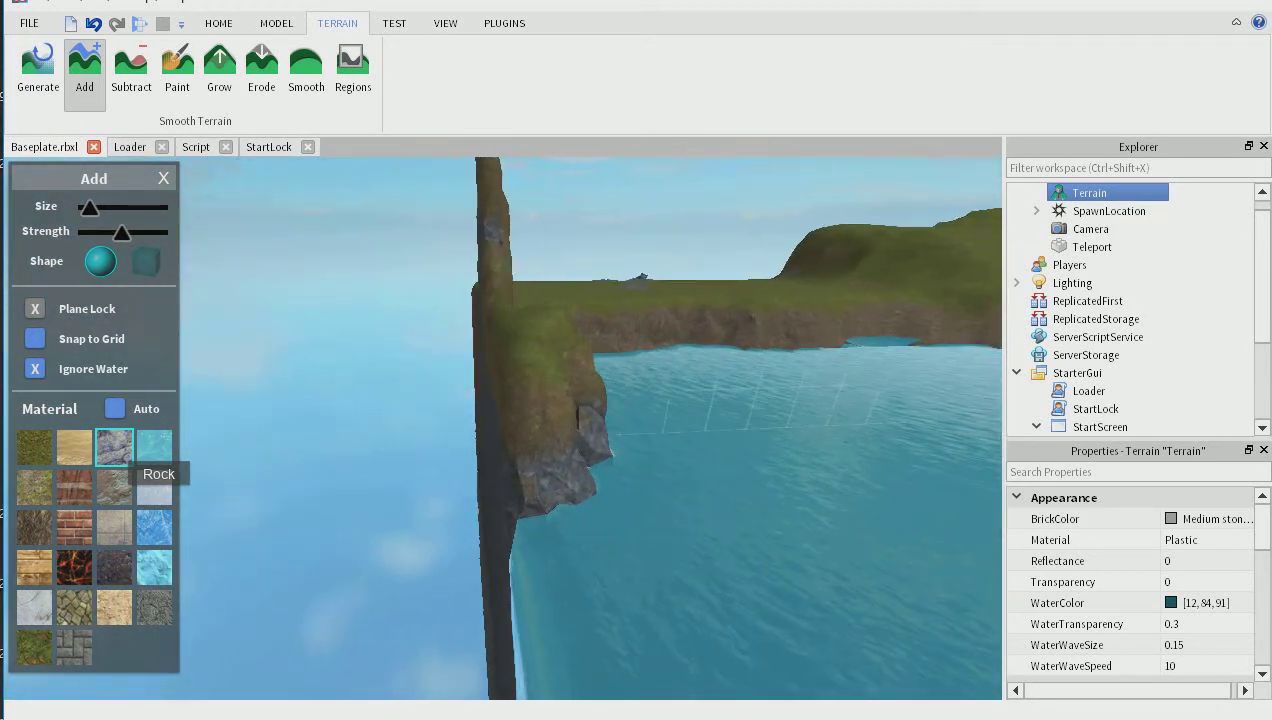
right_drag(677, 457, 680, 457)
Step: Examine the flat grassland and coastline along the terrain's edge from near and far
scroll(676, 454, down, 3)
scroll(676, 454, up, 6)
scroll(680, 457, down, 5)
key(a)
scroll(680, 457, up, 4)
scroll(680, 457, down, 6)
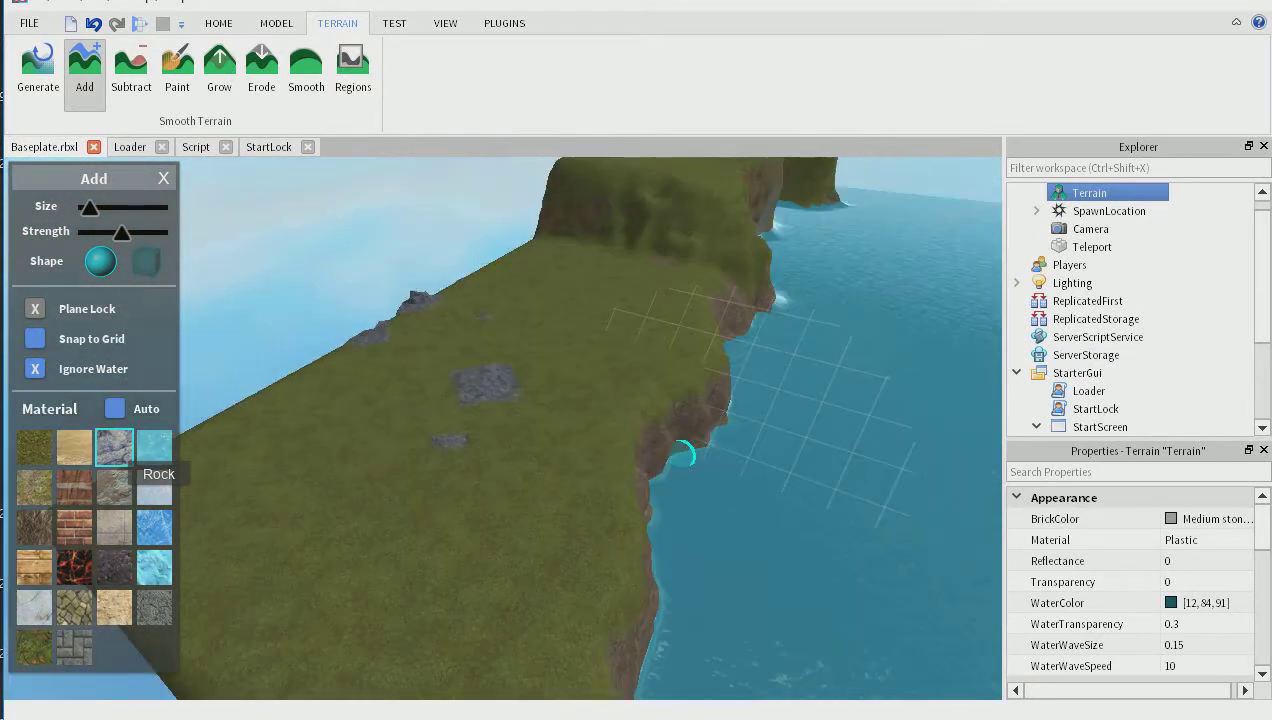
right_drag(549, 278, 659, 377)
right_drag(648, 316, 648, 316)
key(w)
key(w)
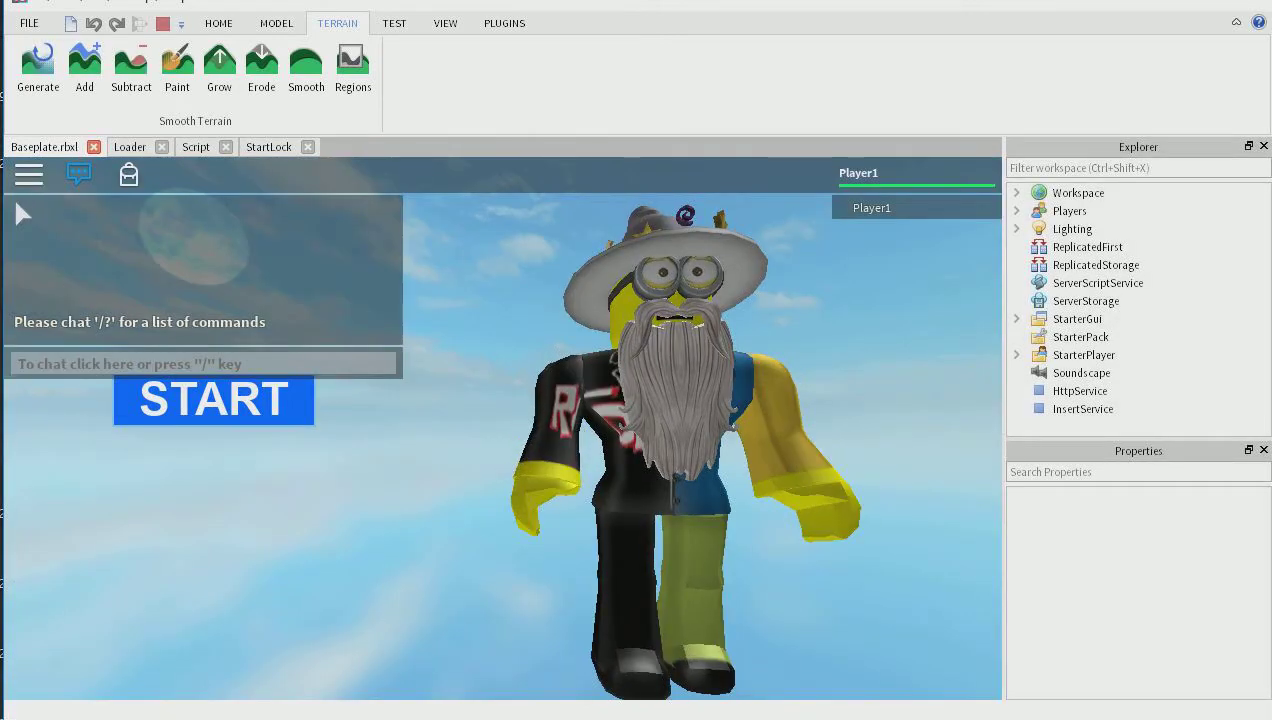
Step: Hide the playtest's chat window and enter the game through START to check character movement and camera zoom
click(78, 175)
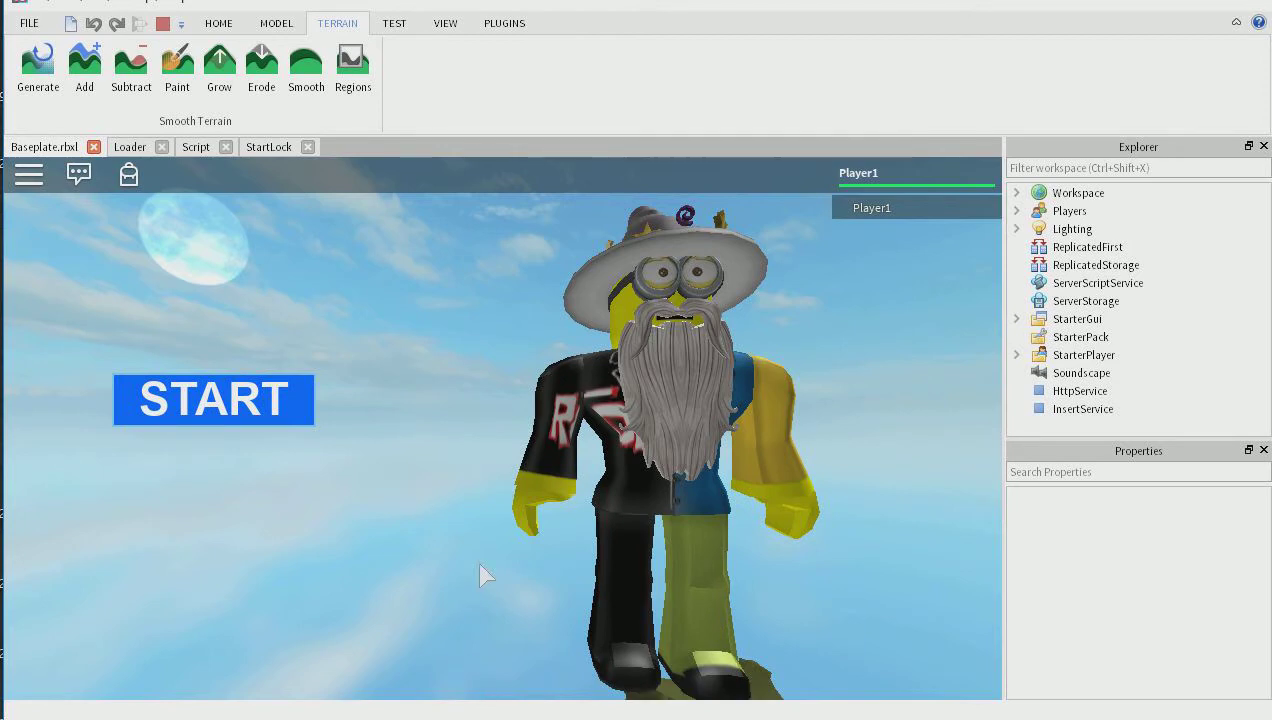
click(218, 402)
key(w)
right_drag(416, 401, 463, 462)
right_drag(520, 380, 543, 388)
scroll(543, 390, up, 5)
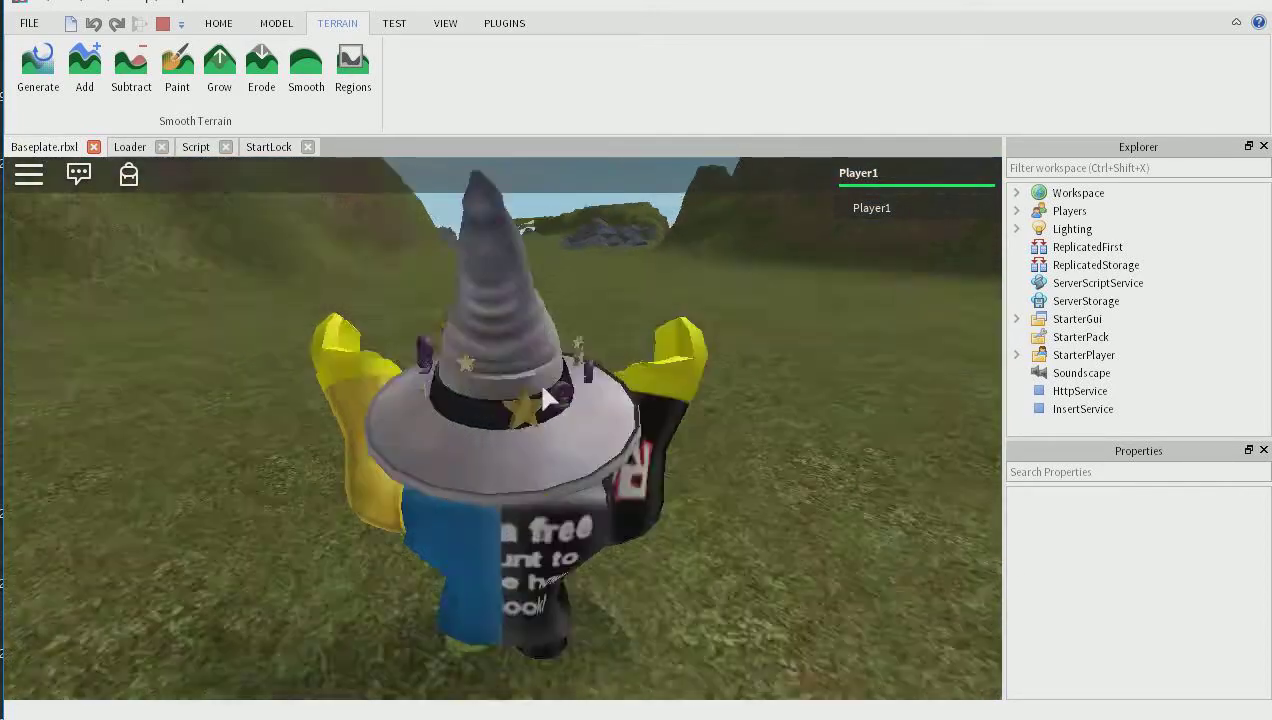
Step: Check the playtest camera's close and distant zoom behind the character while it moves over the grassland
scroll(503, 431, down, 8)
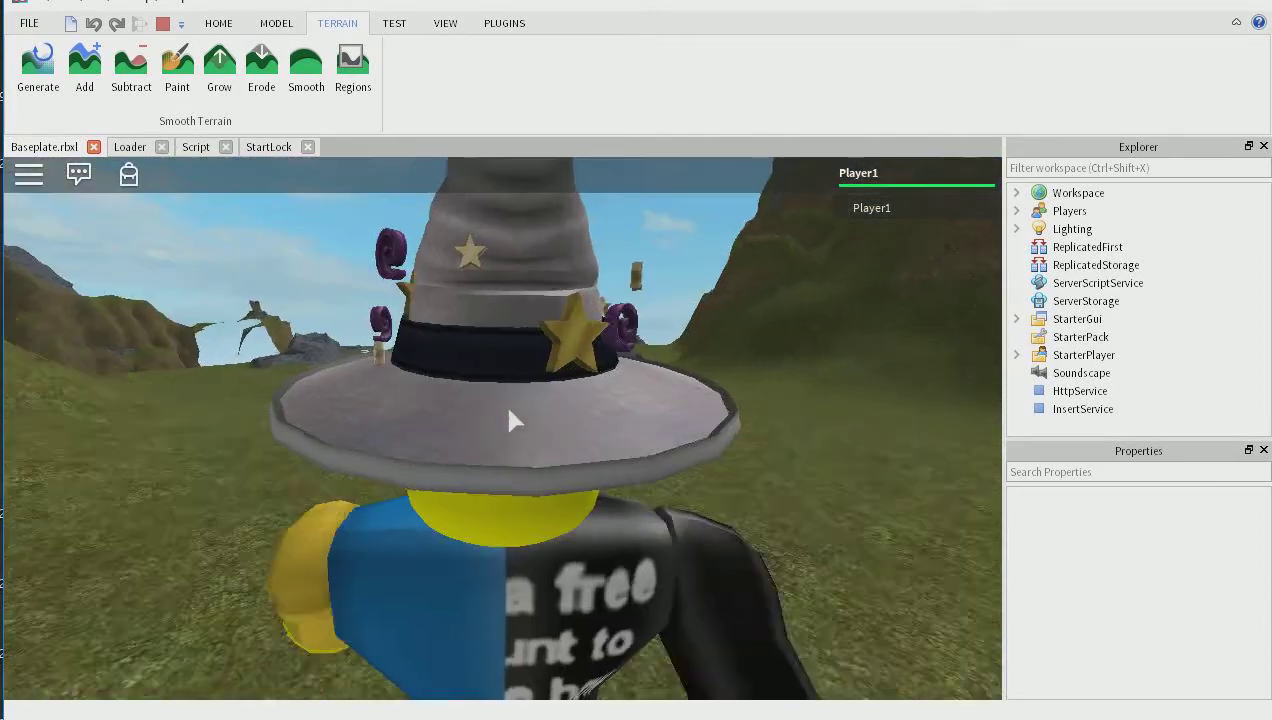
right_drag(524, 414, 524, 414)
scroll(524, 414, up, 3)
scroll(524, 414, down, 3)
scroll(524, 413, down, 3)
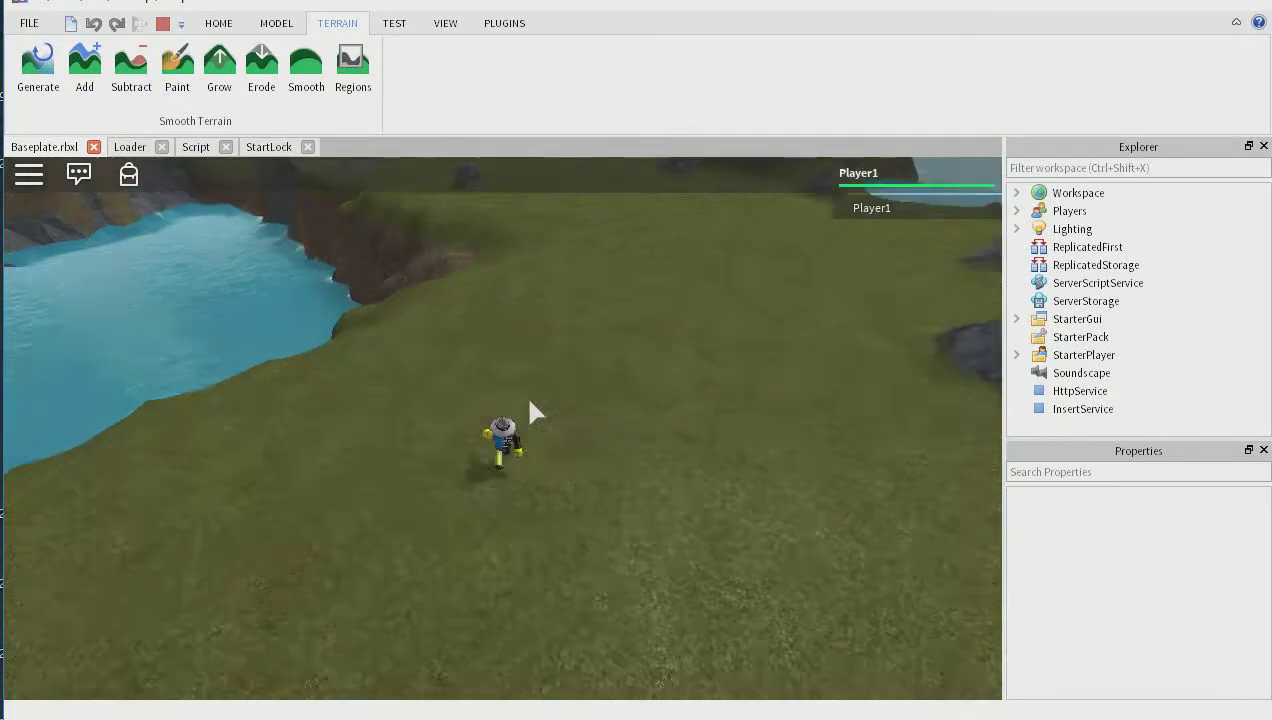
scroll(529, 400, up, 4)
scroll(518, 350, down, 2)
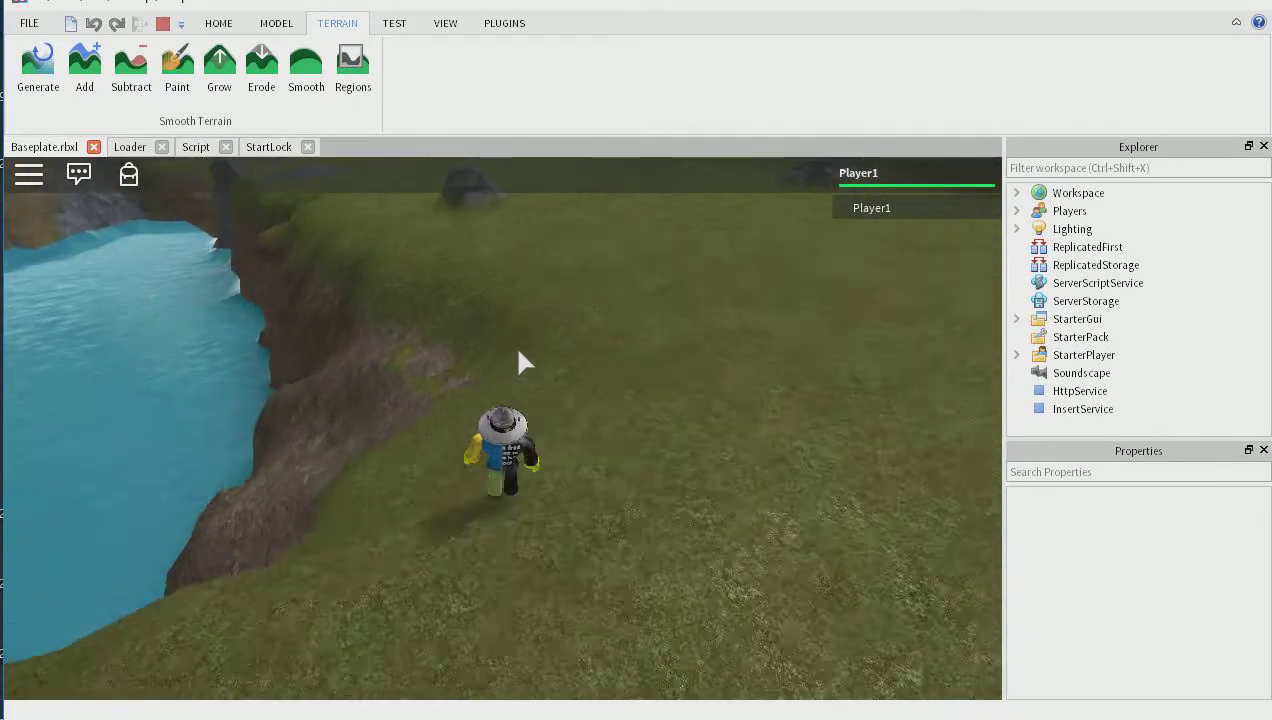
Step: Walk and jump the character past the water's edge and up the steep grassy hillside to test movement on the terrain
right_drag(524, 363, 519, 352)
key(w)
key(w)
key(w)
key(w)
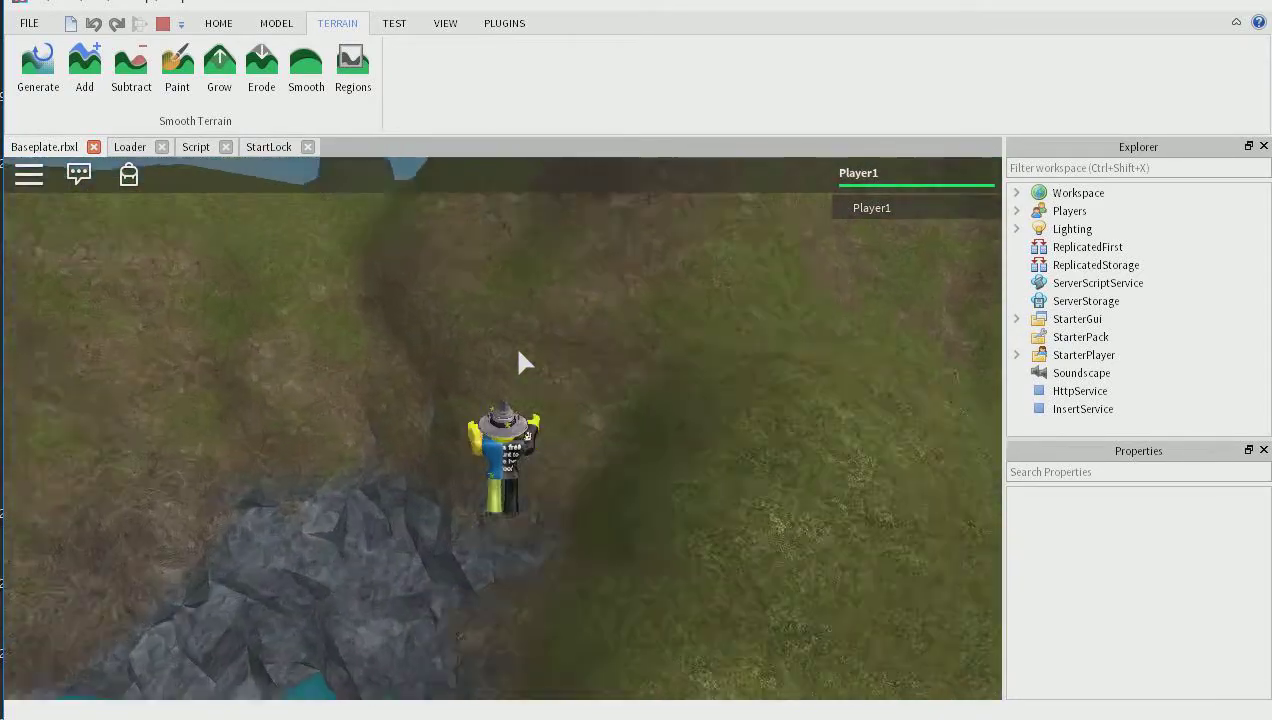
key(space)
key(w)
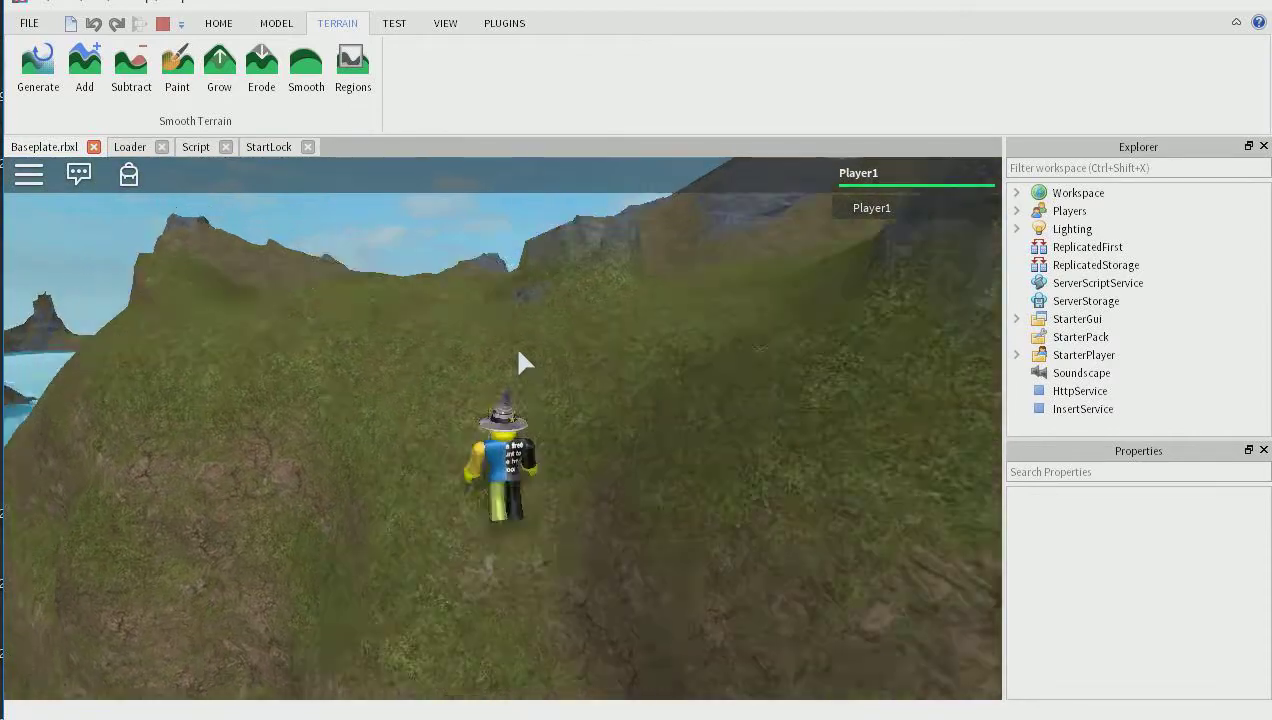
key(space)
right_drag(519, 352, 519, 352)
key(w)
click(519, 352)
click(519, 352)
key(w)
click(519, 352)
key(w)
click(519, 352)
key(w)
Step: Test the camera's zoom from close up on the character back out to third person while walking
scroll(519, 352, up, 5)
key(w)
scroll(519, 352, up, 2)
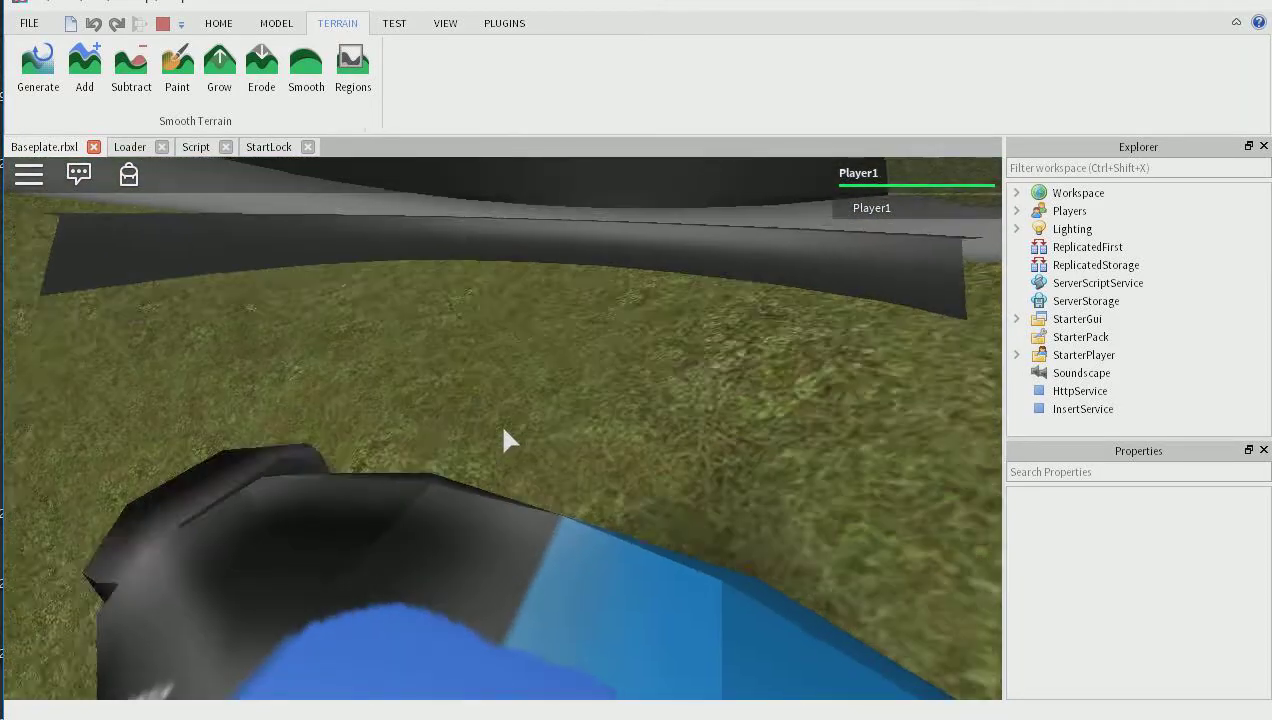
scroll(503, 429, down, 4)
key(w)
scroll(503, 430, down, 3)
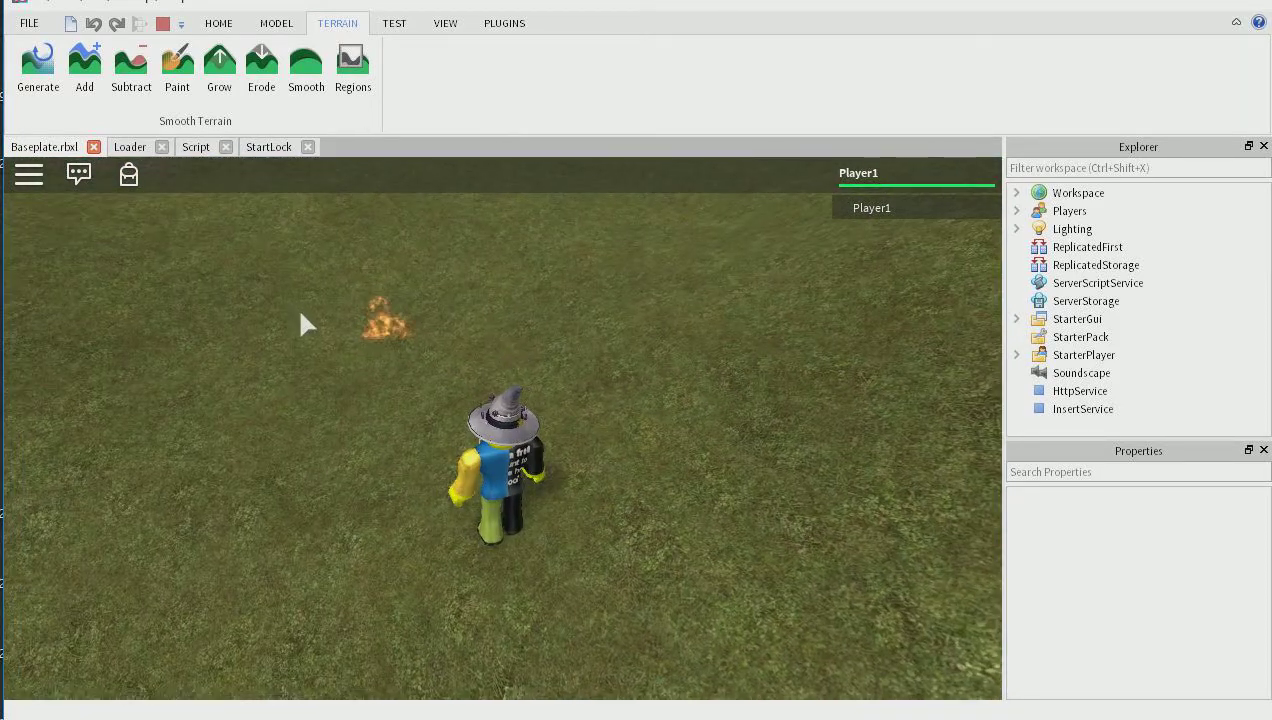
Step: Walk the character in several directions across the grass near the small fire to check how the camera follows
key(d)
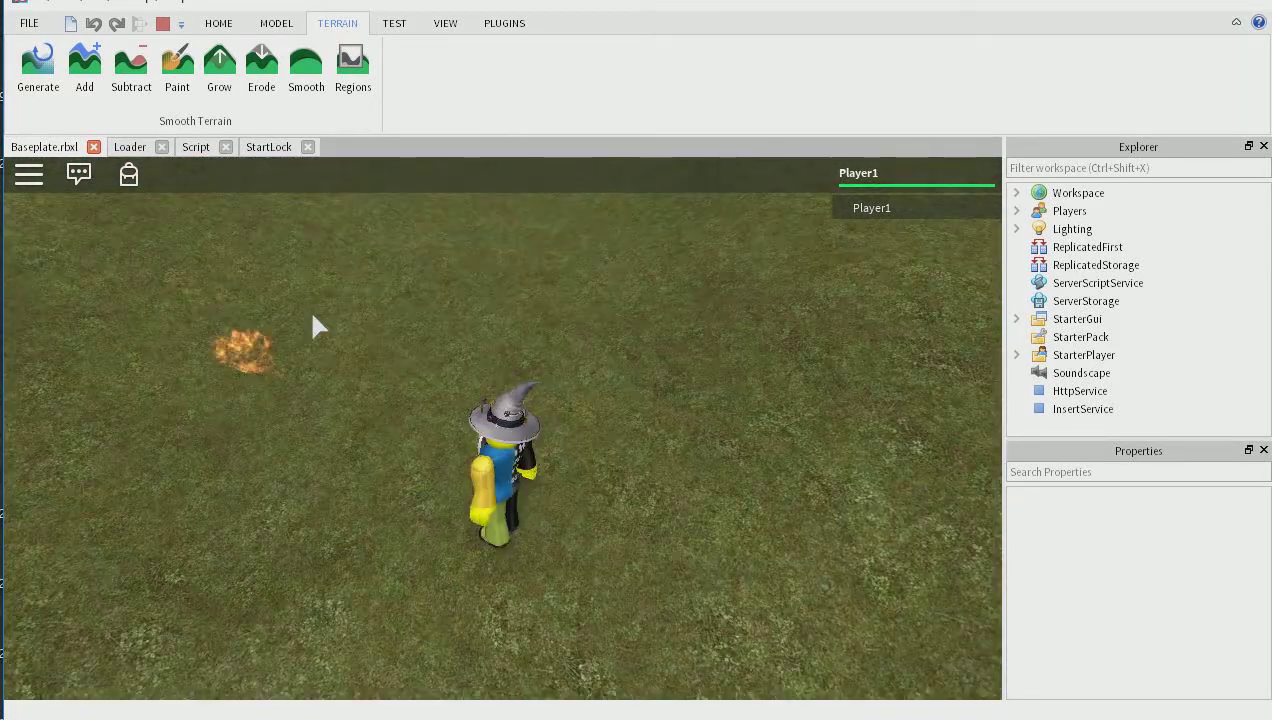
scroll(312, 315, down, 3)
key(s)
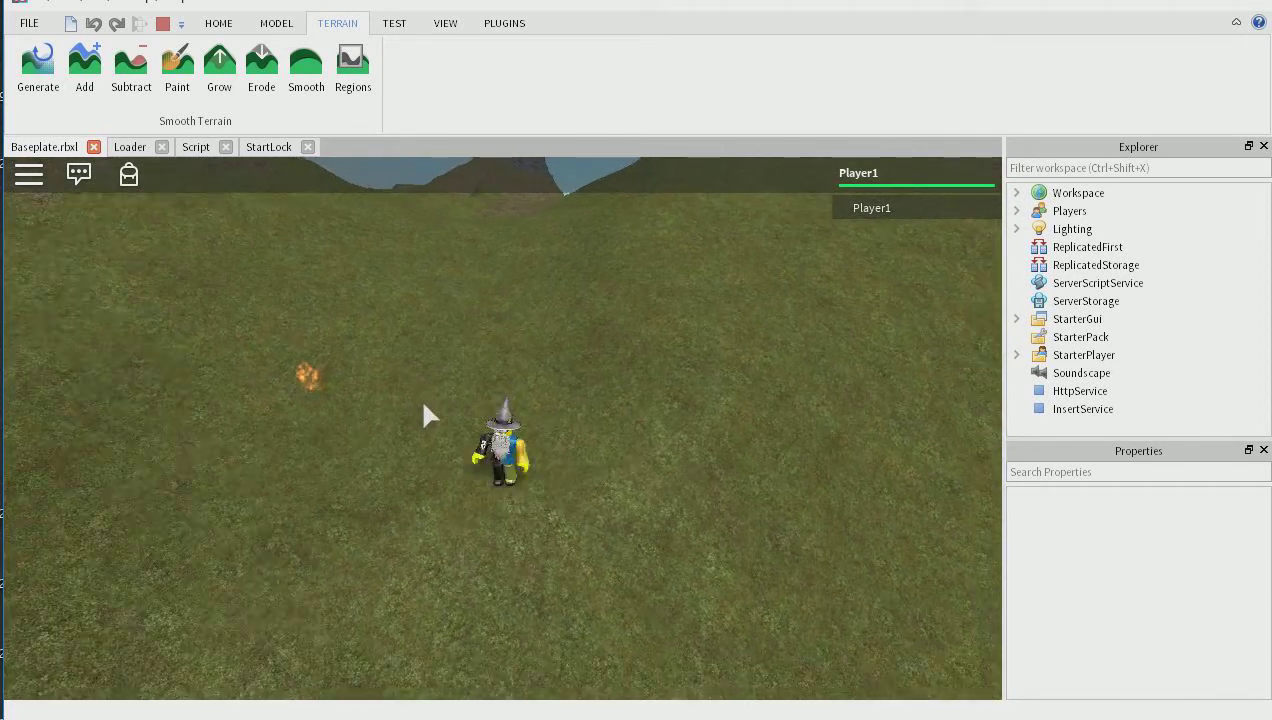
key(s)
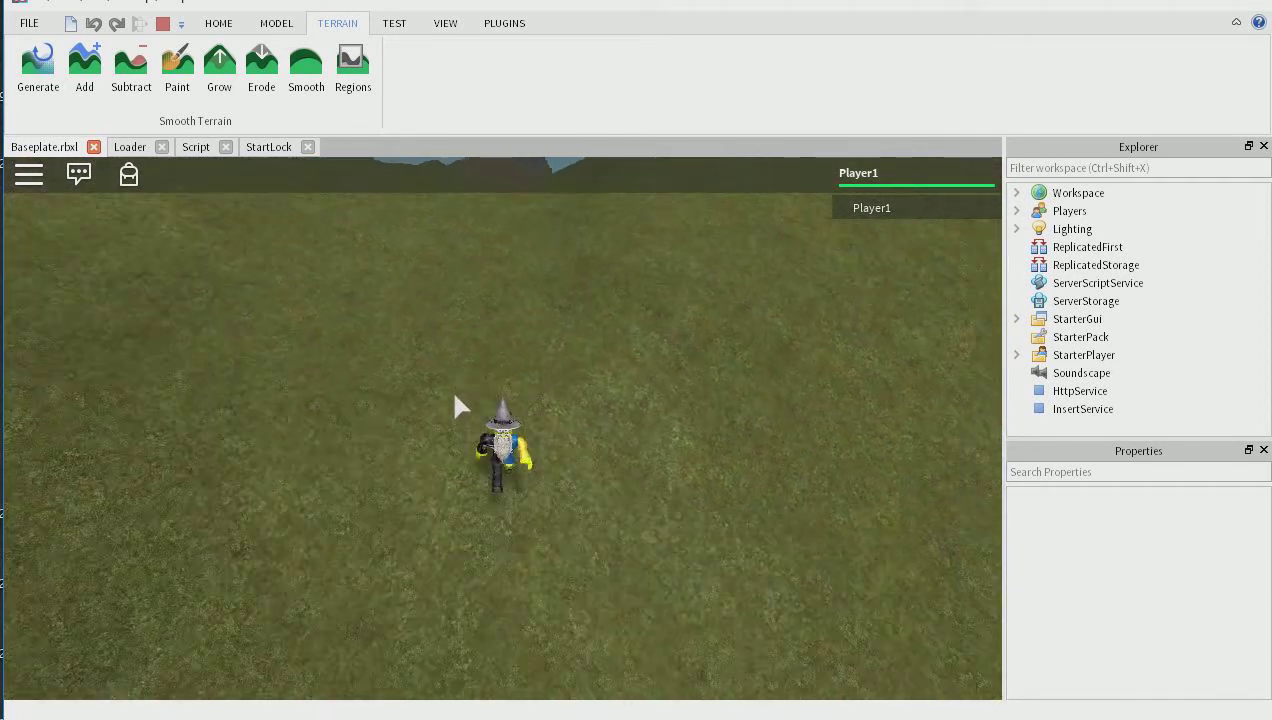
key(w)
key(w)
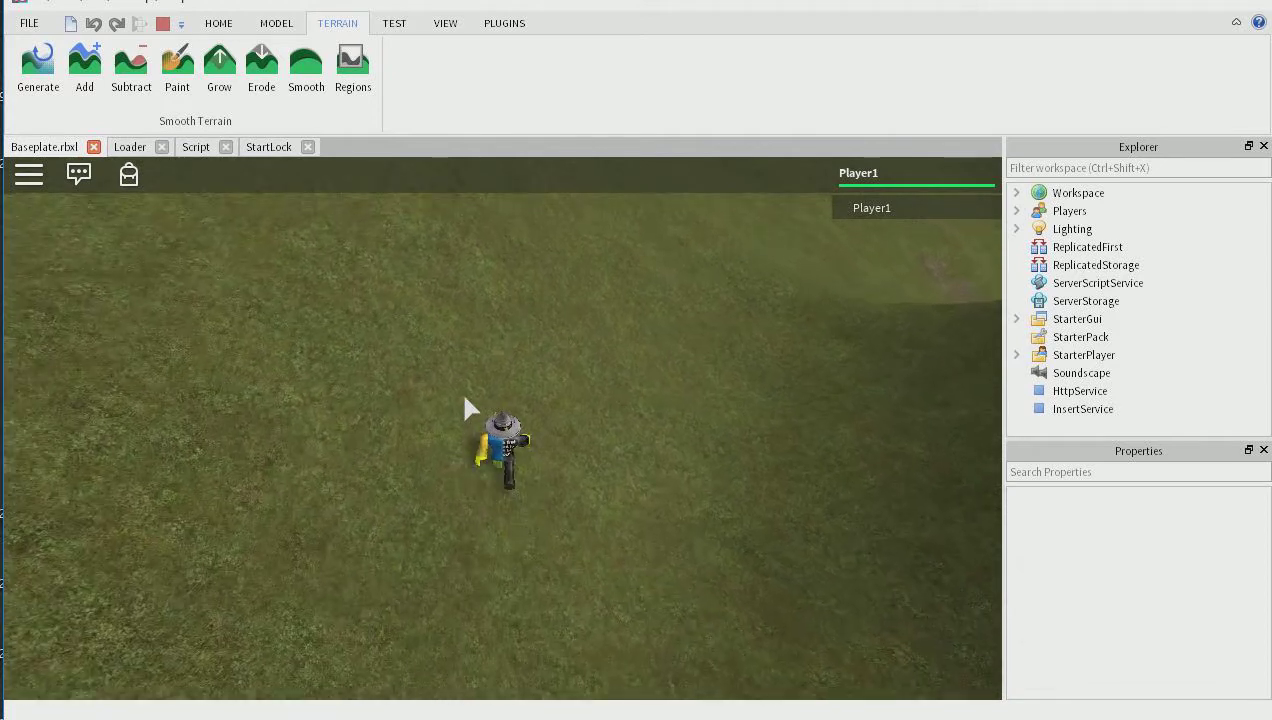
key(a)
key(w)
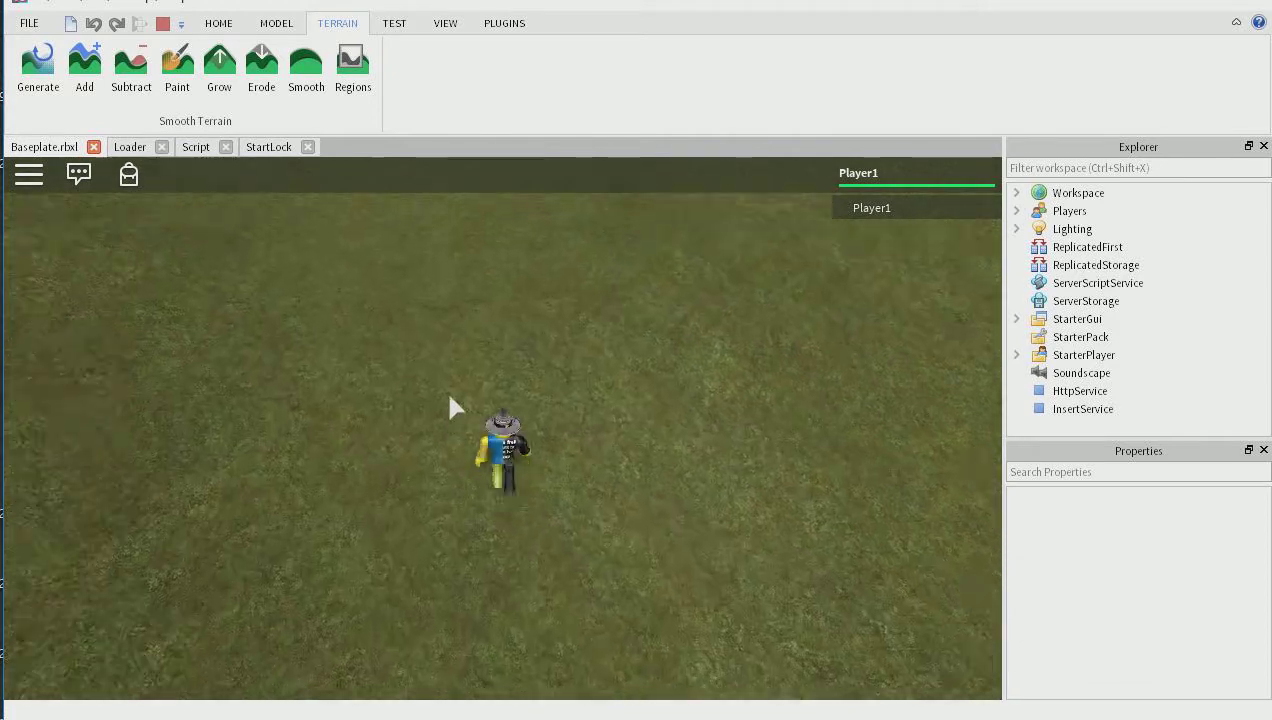
key(s)
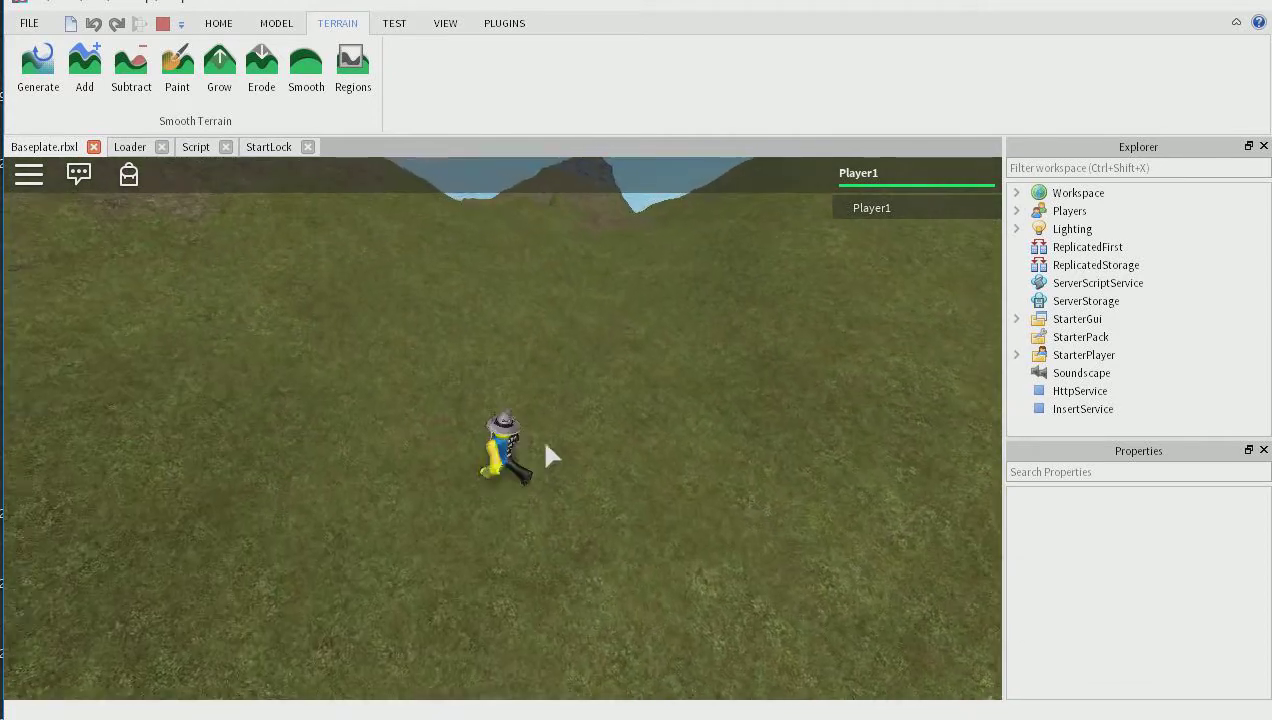
key(w)
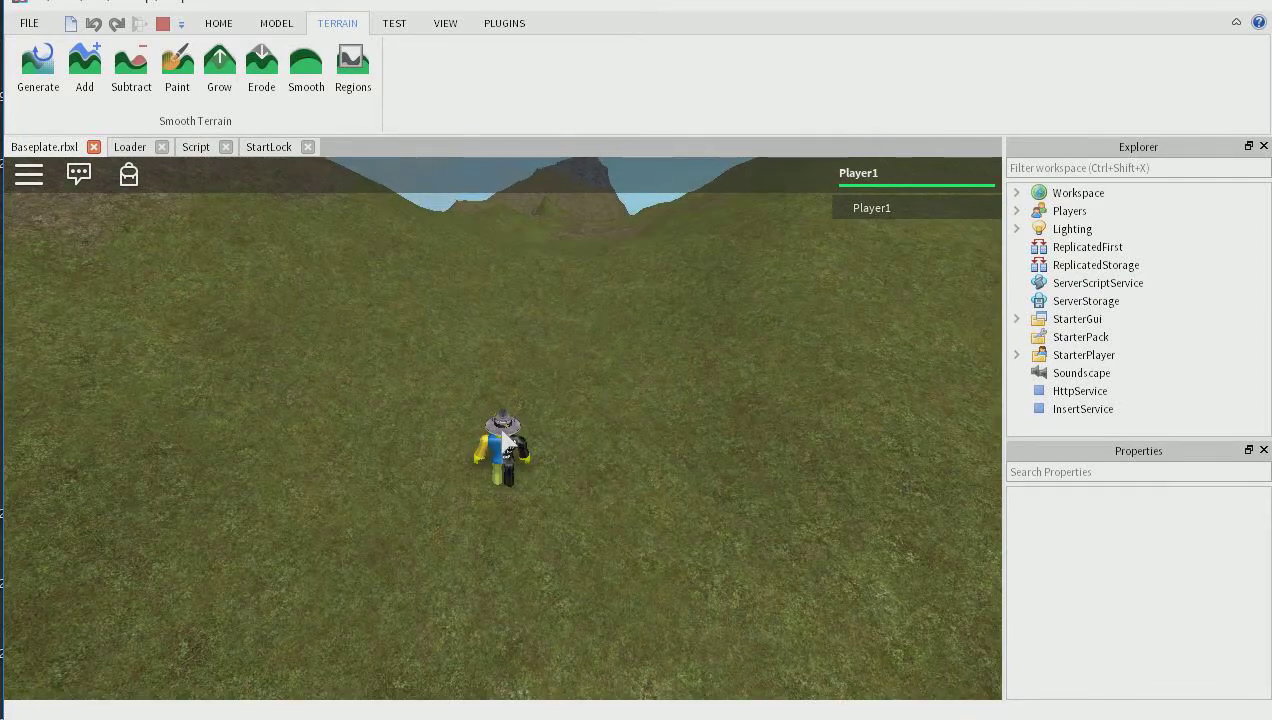
Step: Turn the camera and walk the character up onto the rocky ridge to examine the rock terrain
right_drag(494, 390, 687, 434)
key(w)
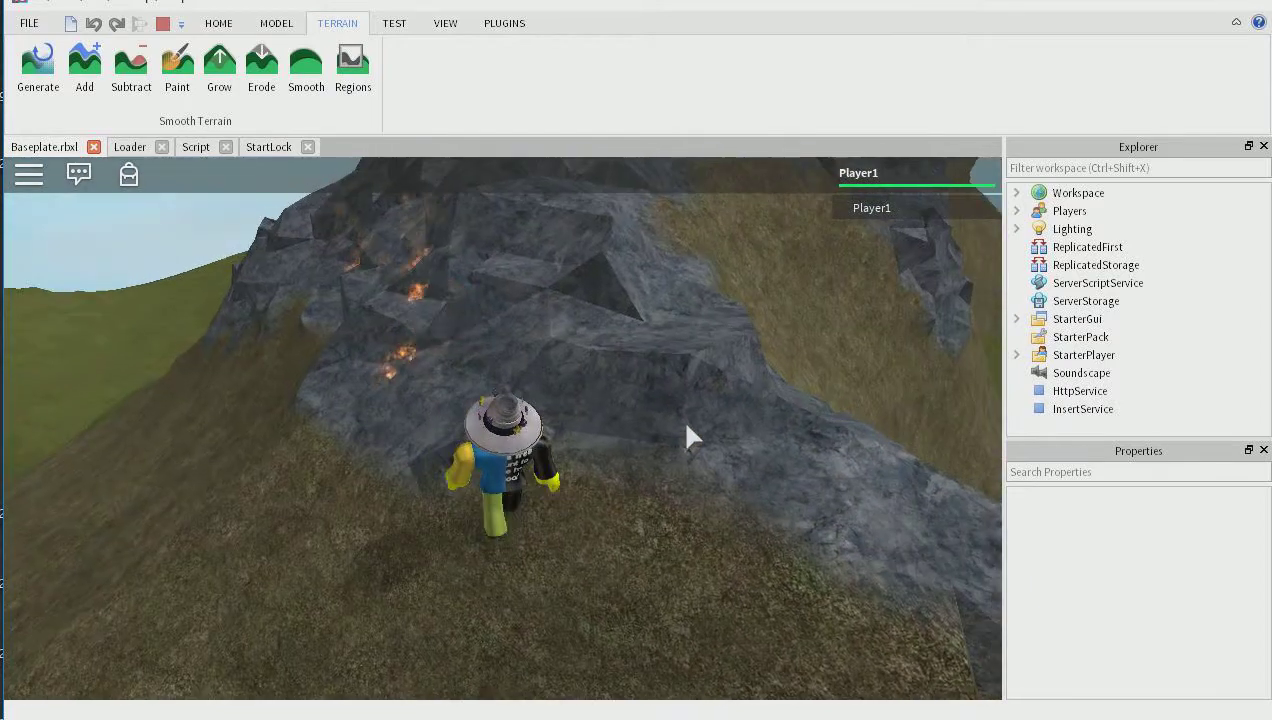
key(w)
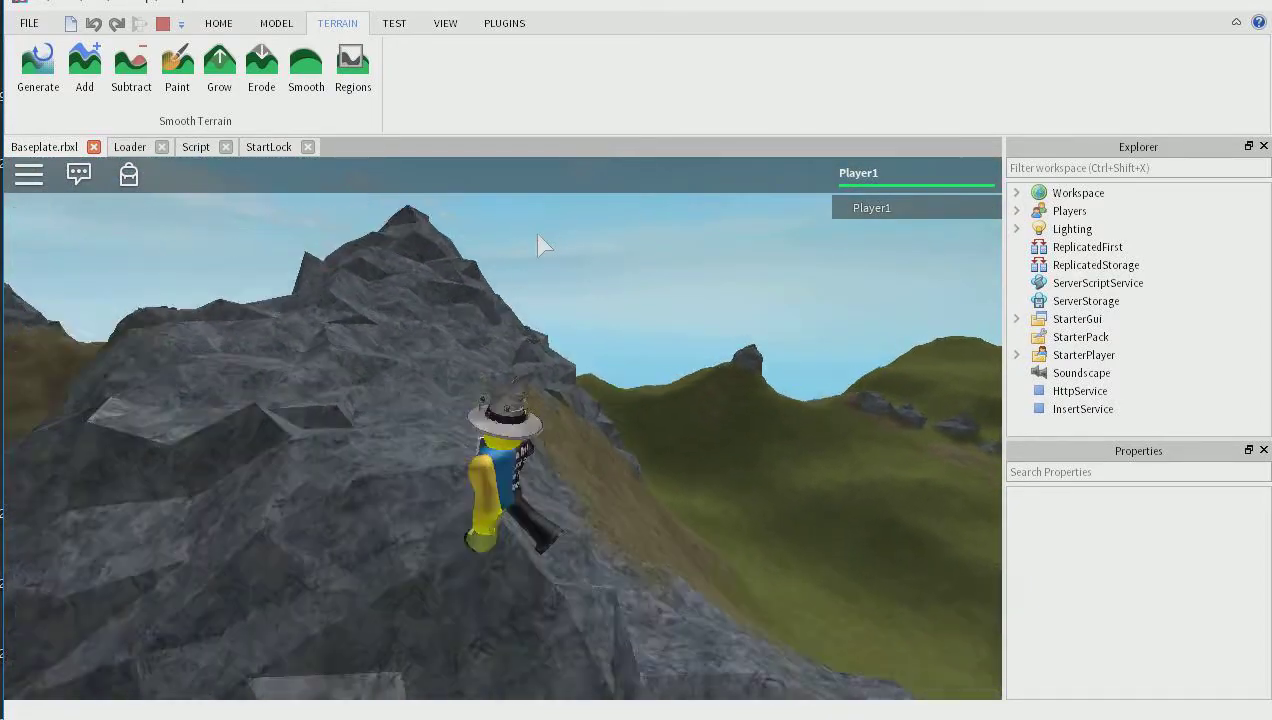
Step: Set the QualityLevel in the Rendering settings to Level05 and accept the changes
click(29, 23)
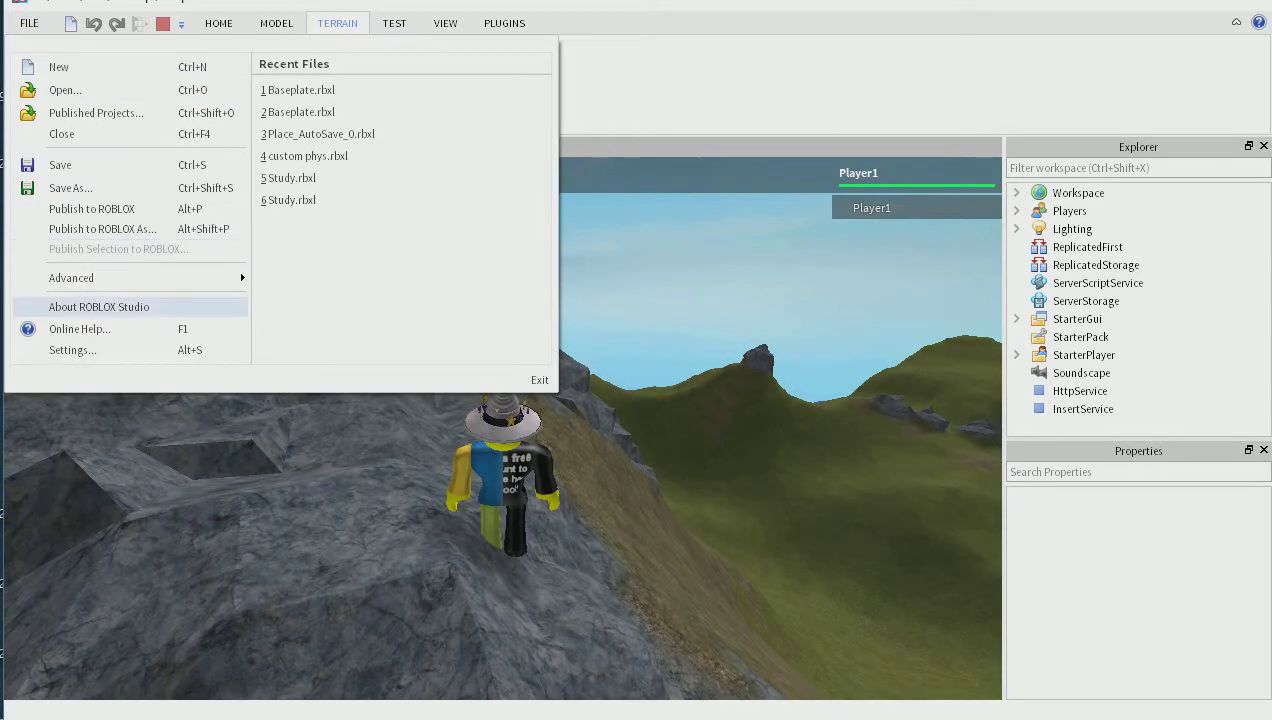
click(72, 350)
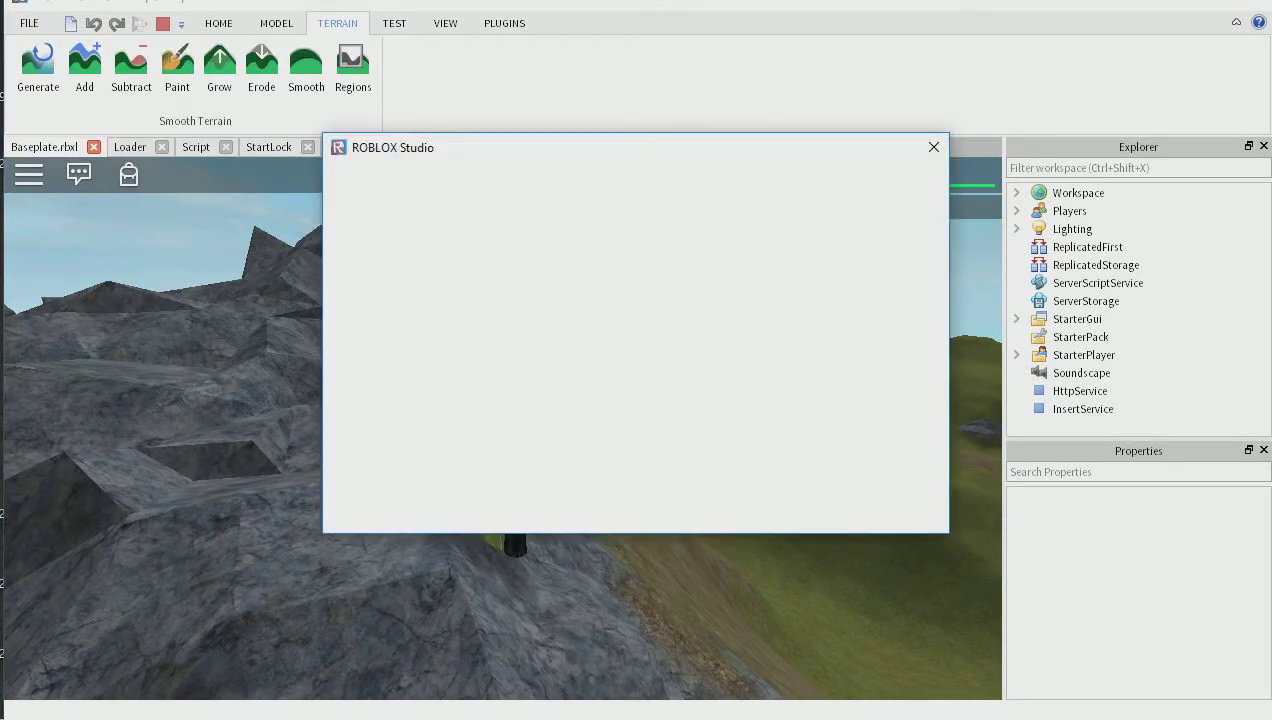
click(380, 272)
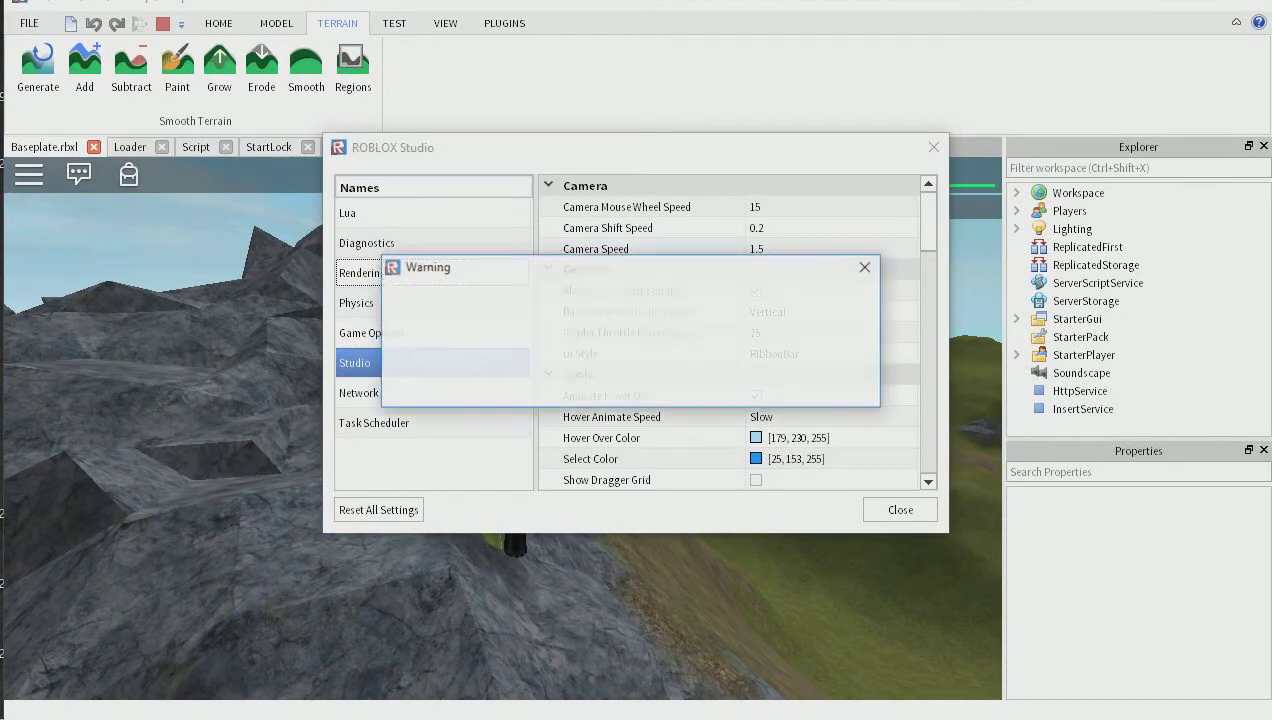
key(Return)
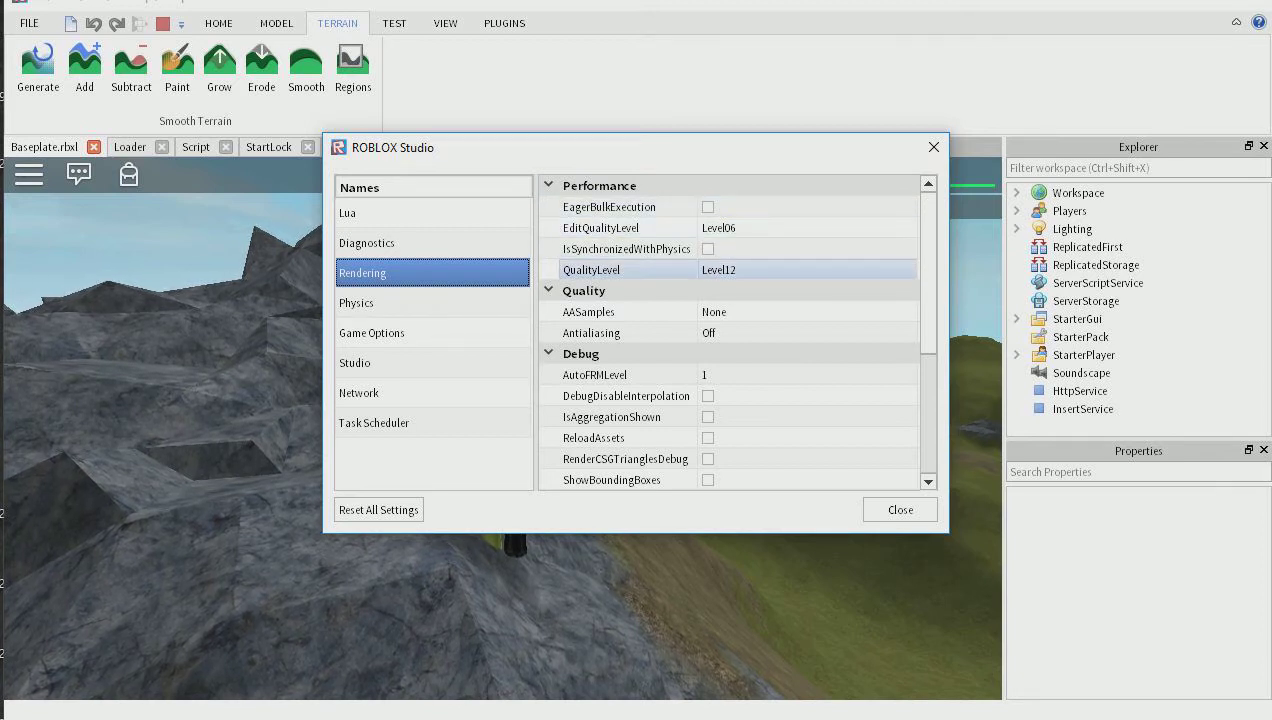
click(807, 269)
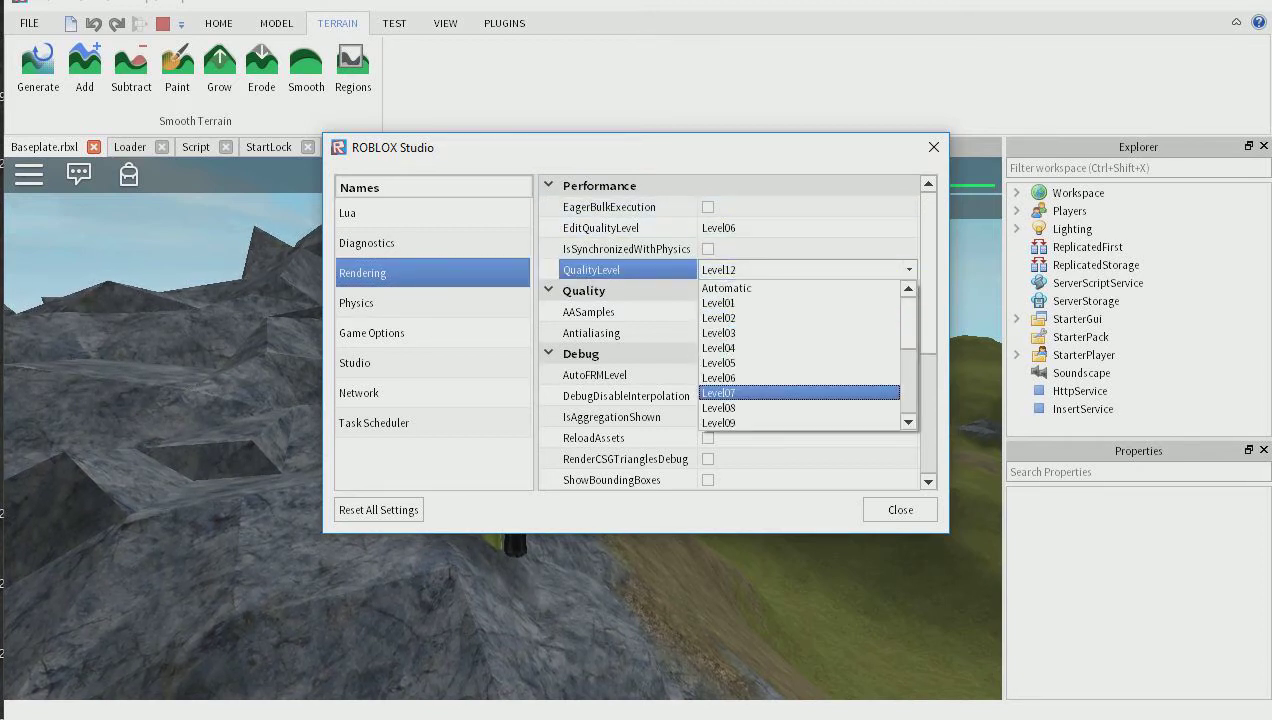
click(760, 362)
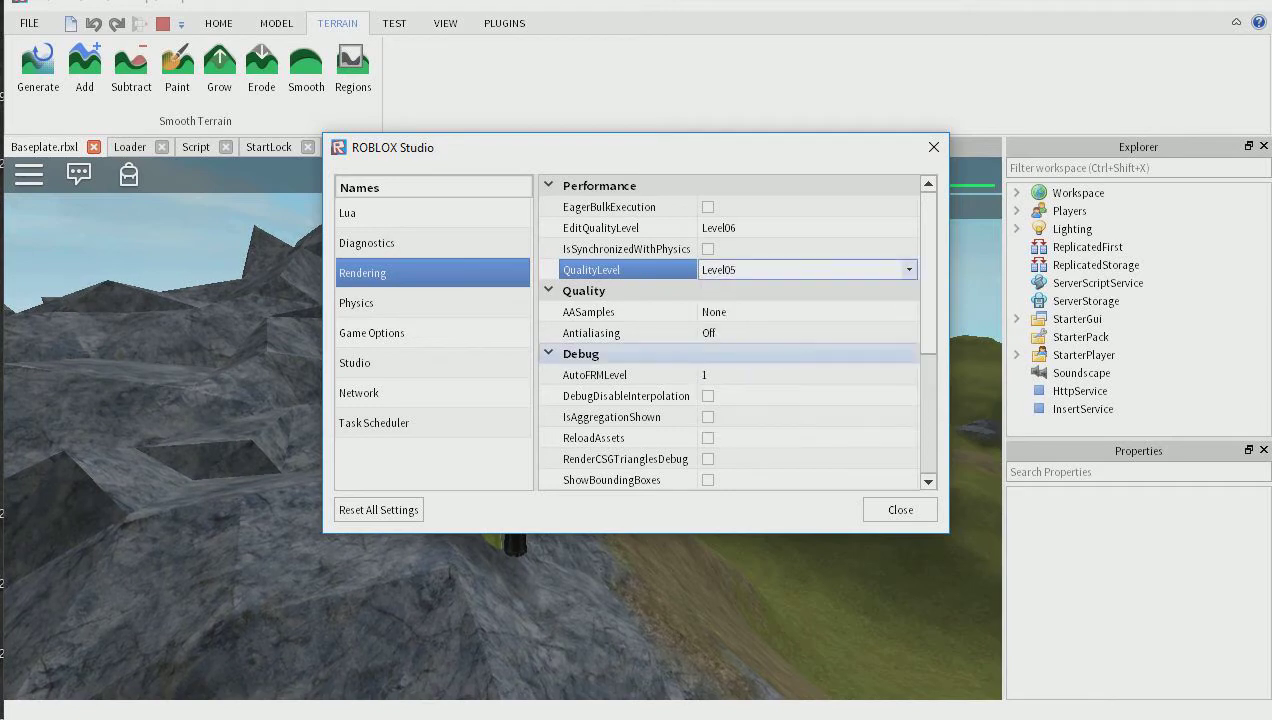
click(899, 509)
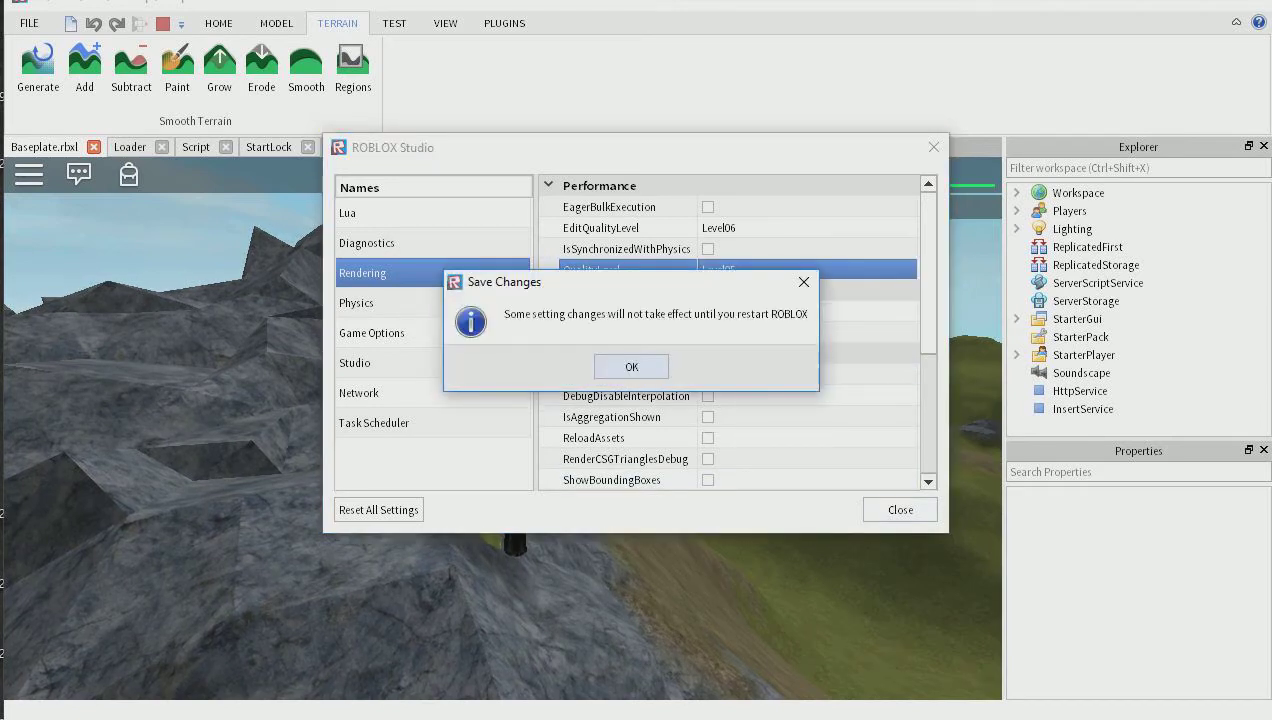
click(631, 366)
Step: Restart the playtest and enter through START to check how the terrain renders, and end the playtest
right_drag(590, 314, 463, 250)
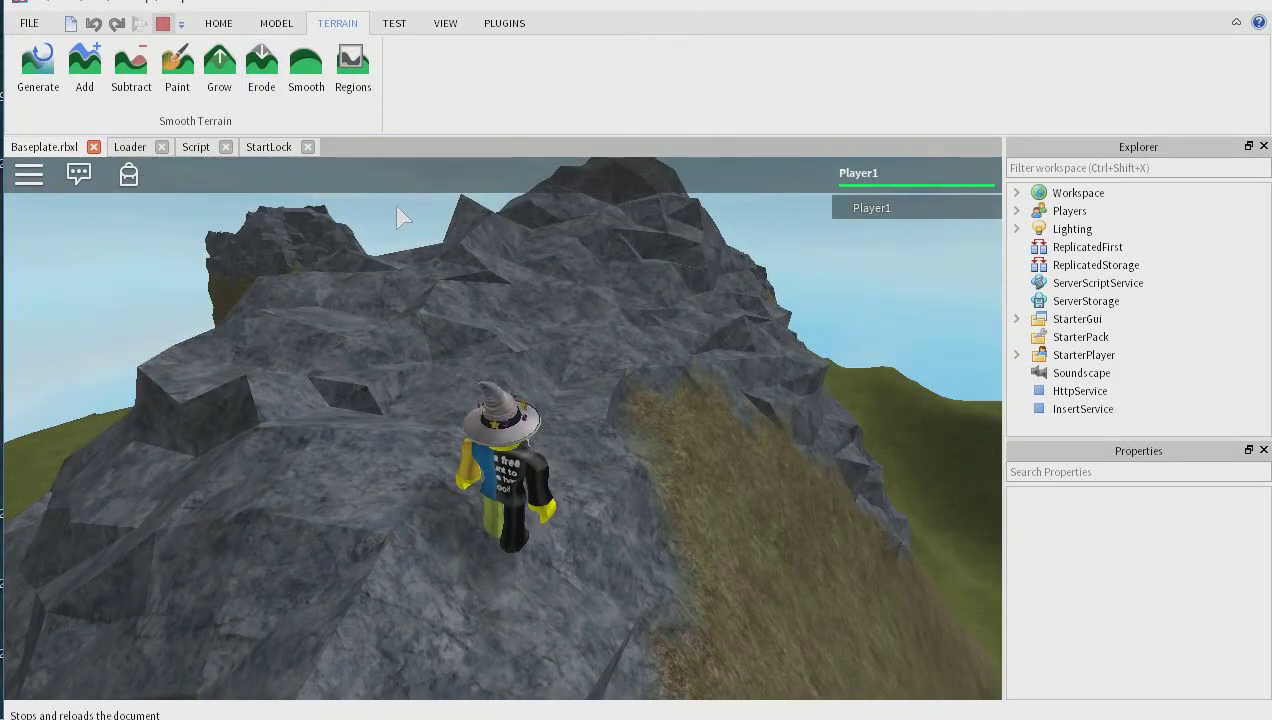
click(163, 23)
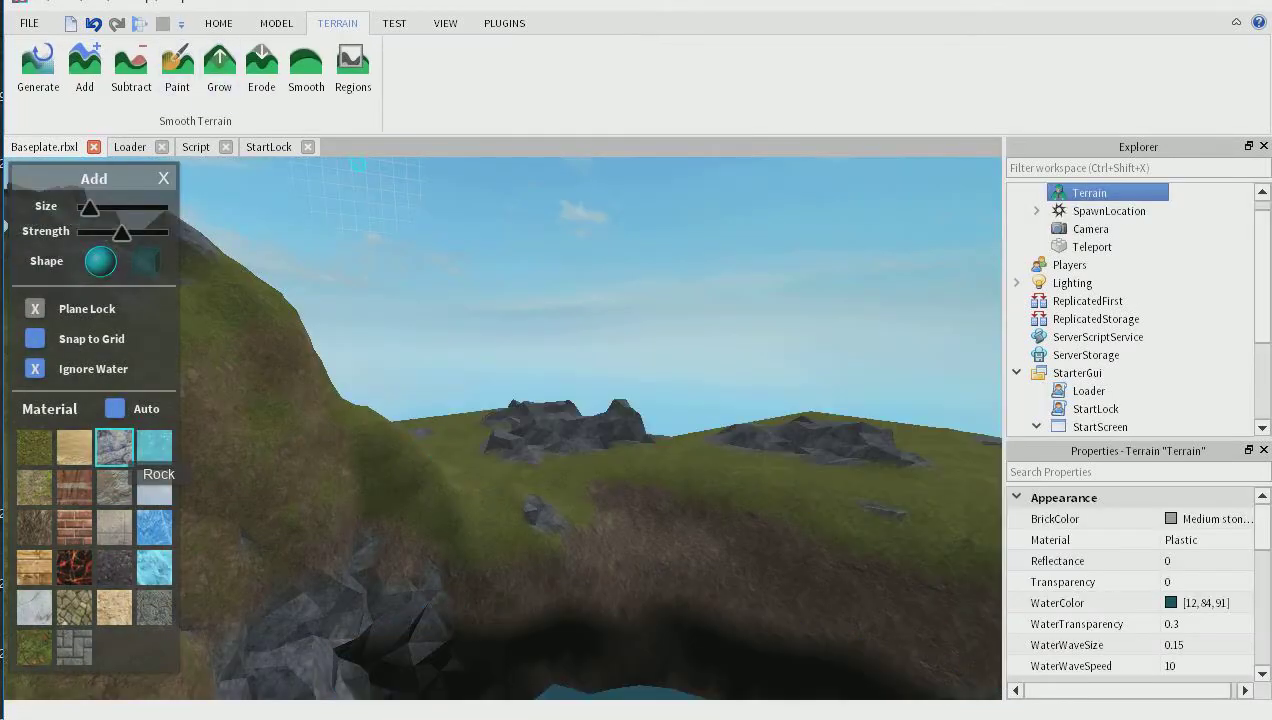
click(139, 23)
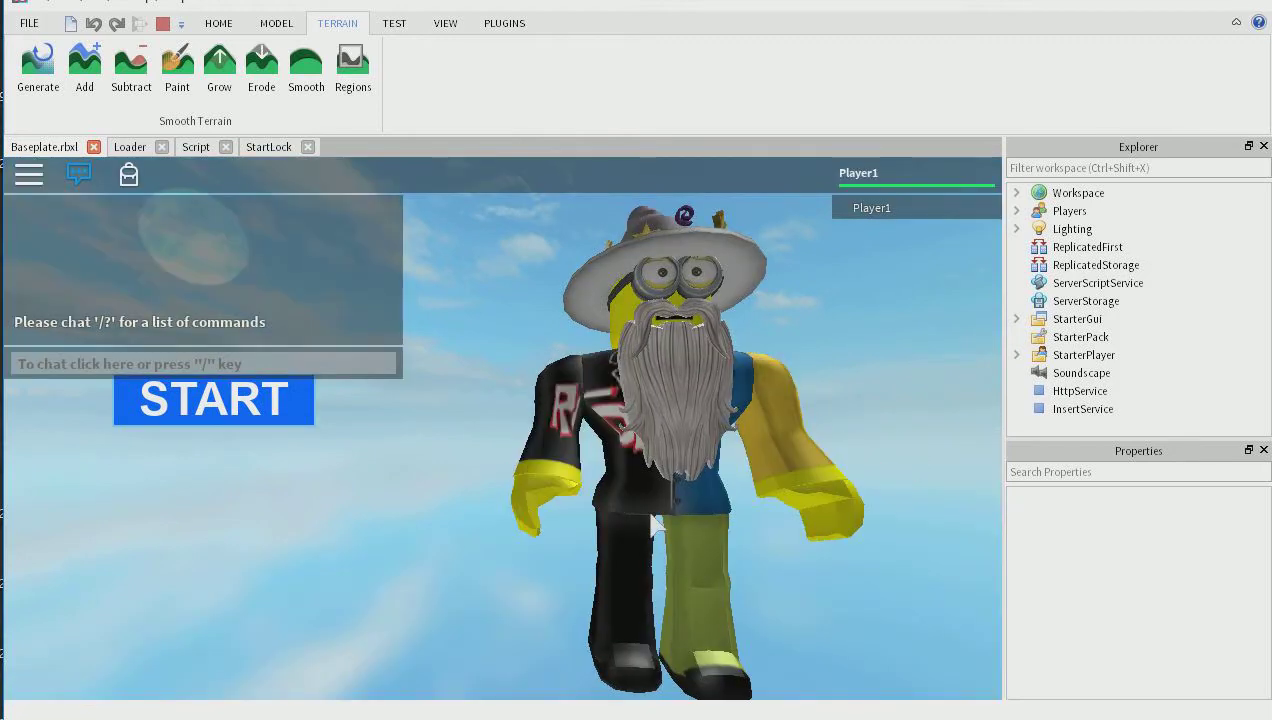
click(213, 401)
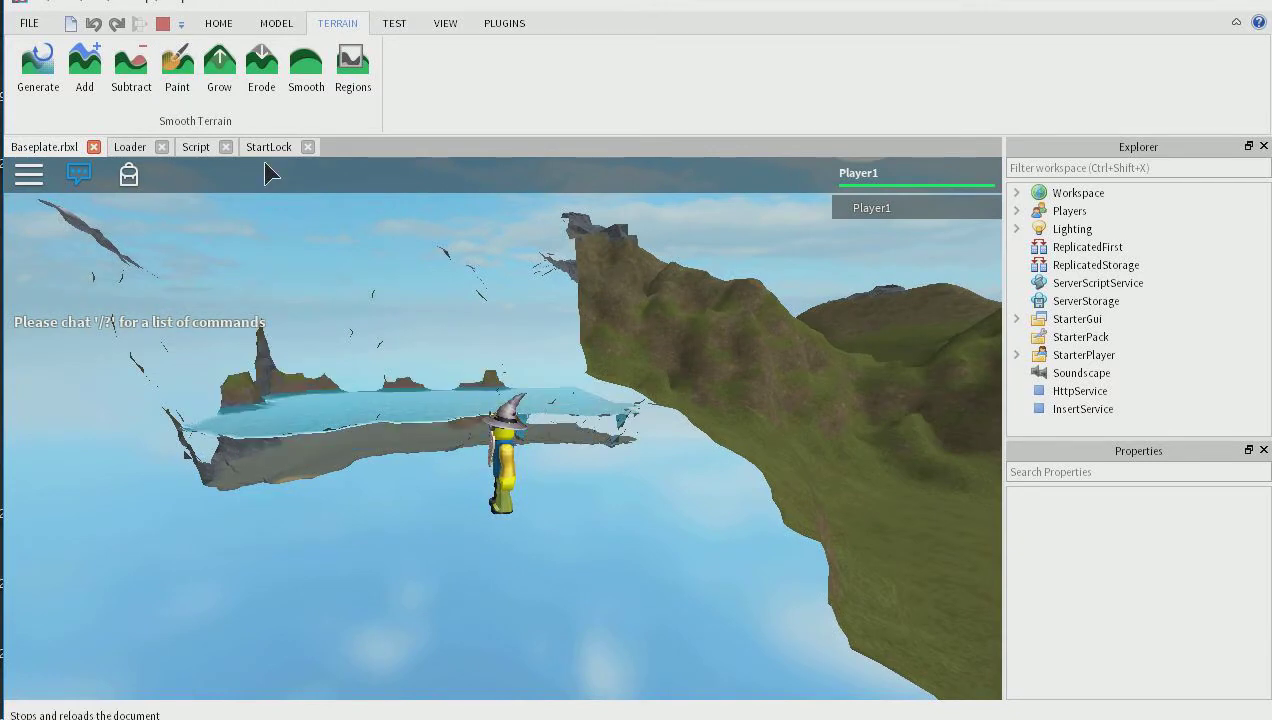
click(163, 23)
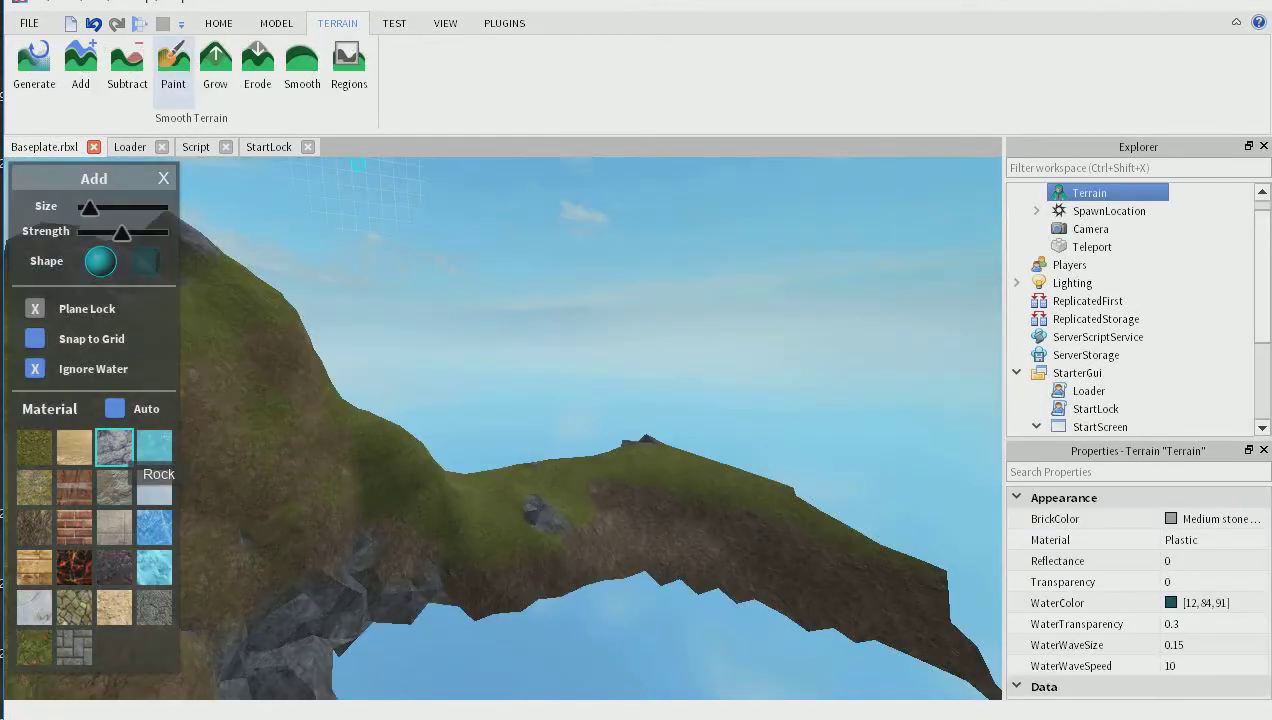
Step: Set the EditQualityLevel in the Rendering settings to Level18, leaving IsSynchronizedWithPhysics off
click(29, 23)
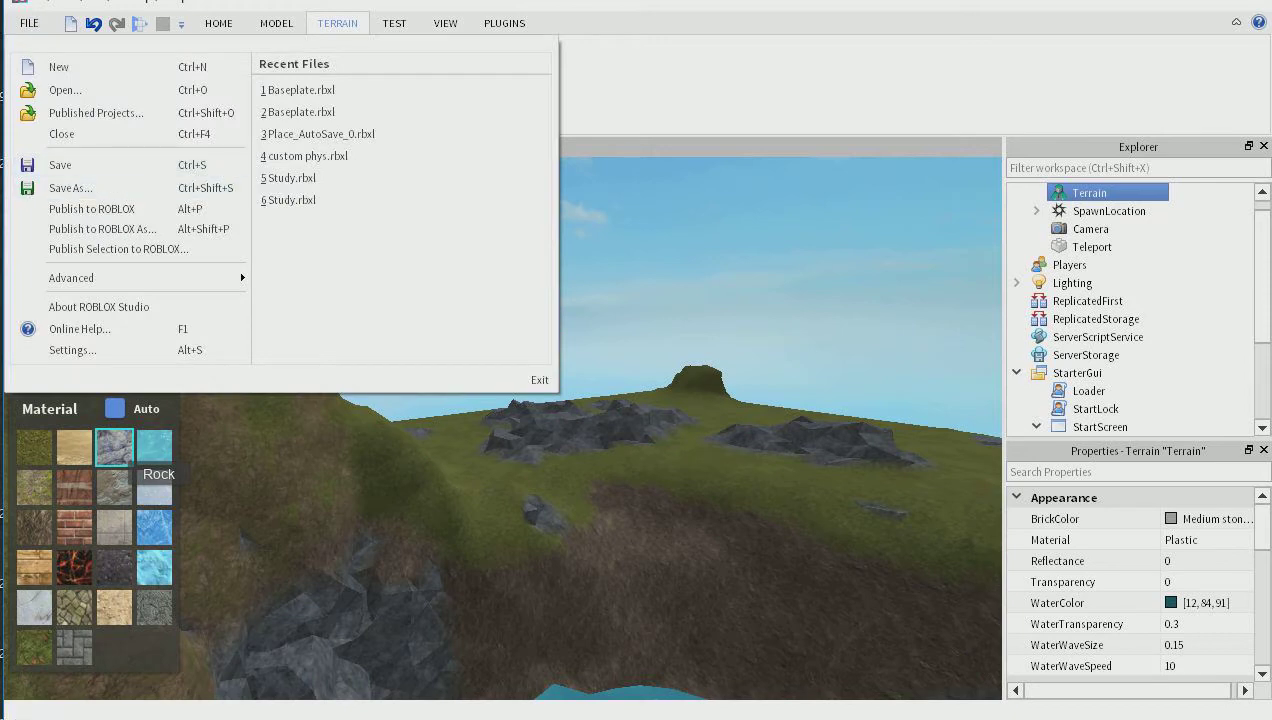
click(72, 349)
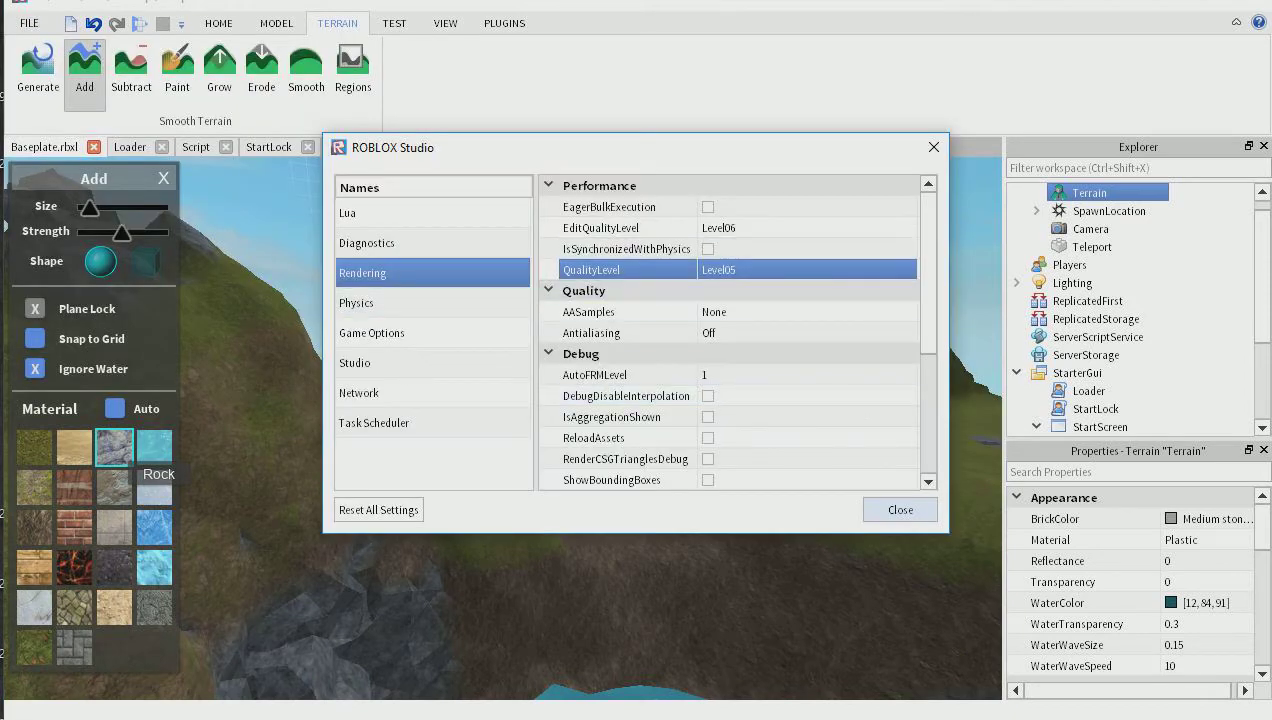
click(707, 249)
click(806, 228)
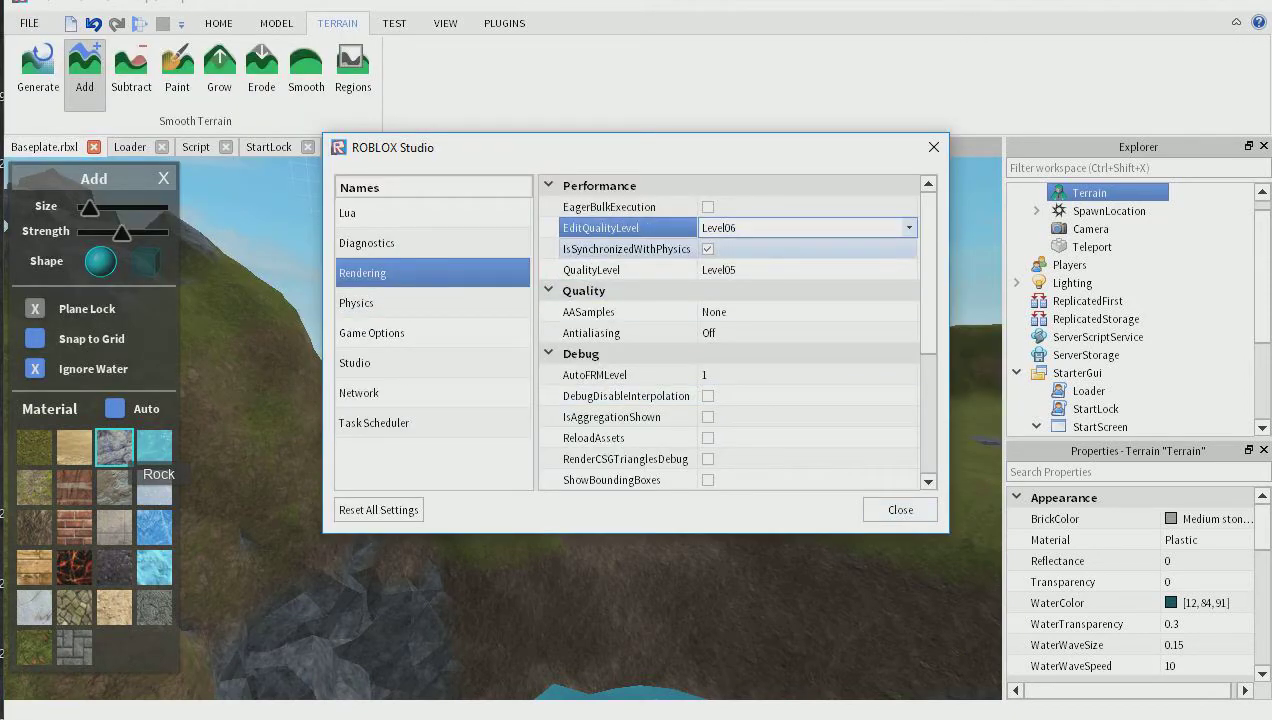
click(707, 249)
click(728, 228)
click(806, 228)
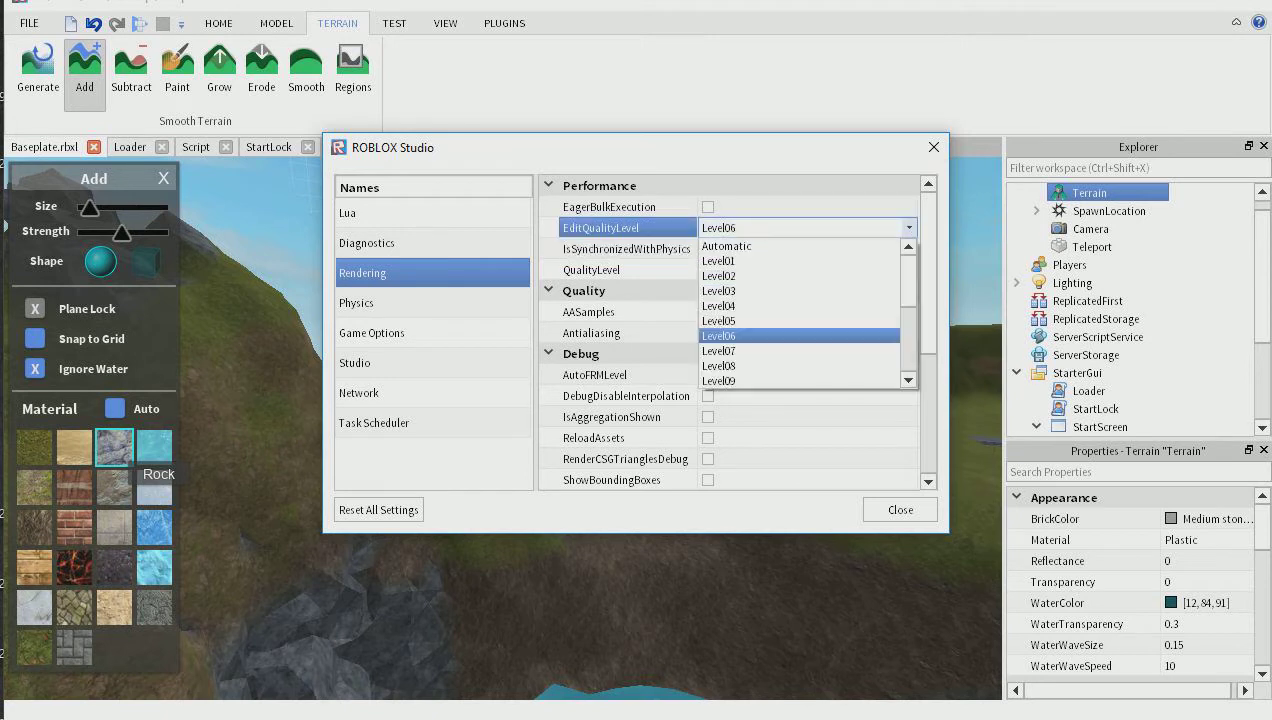
scroll(799, 321, down, 3)
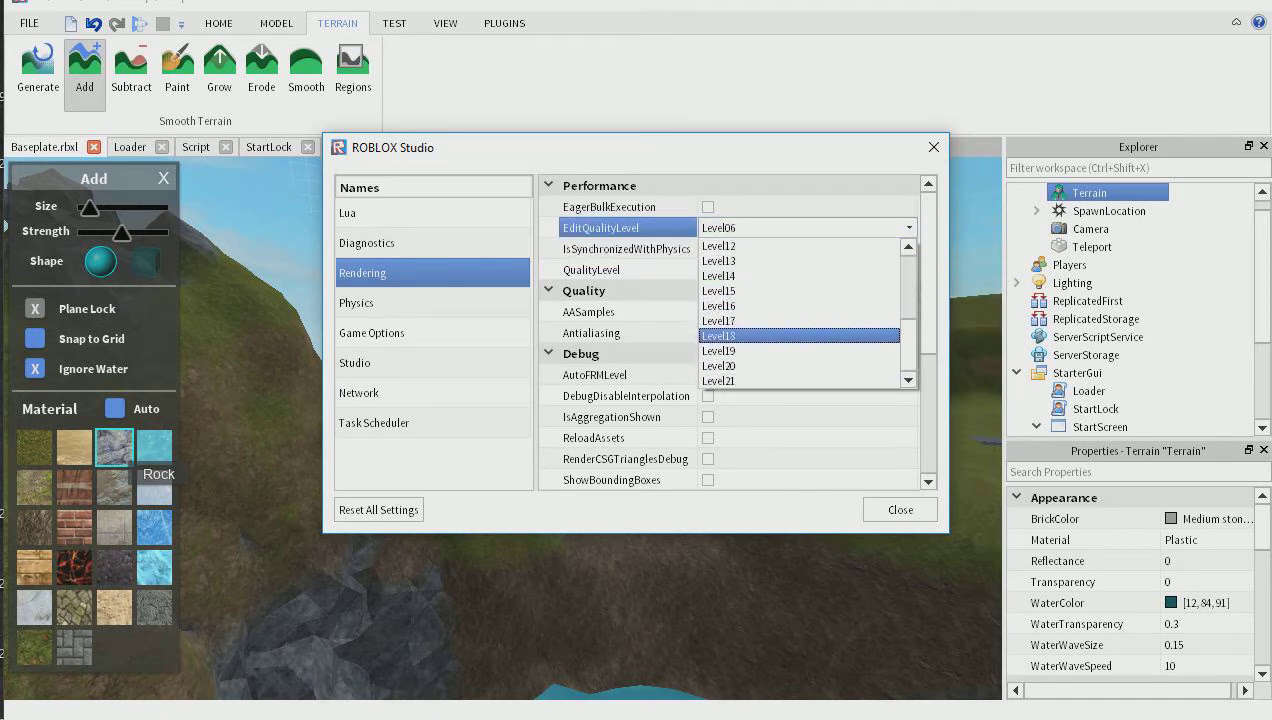
click(799, 336)
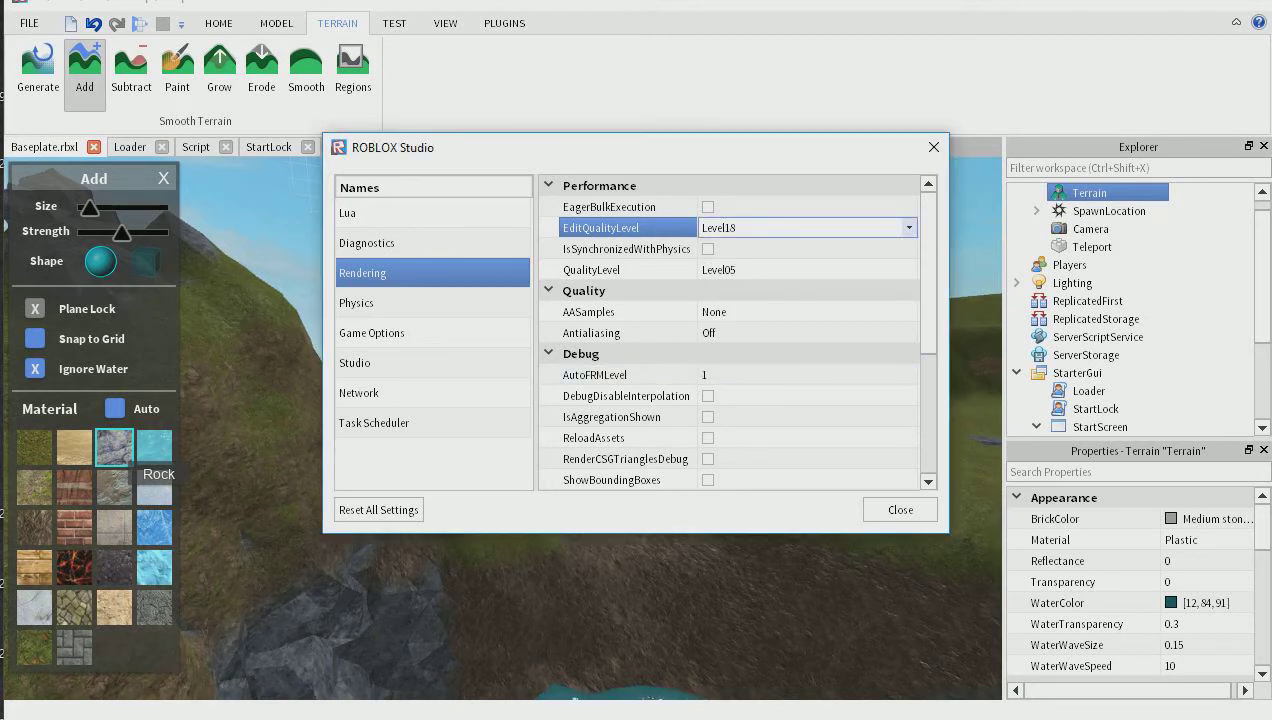
click(900, 509)
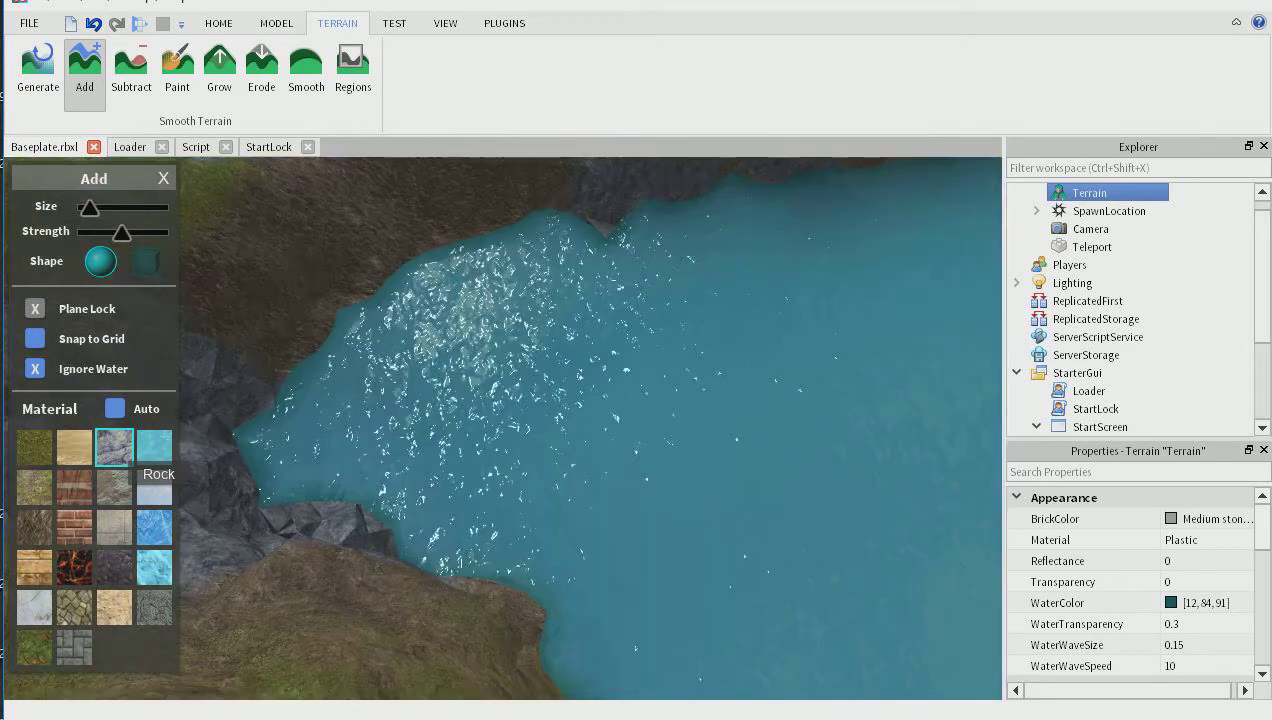
Step: Insert a BloomEffect into the Lighting service
right_drag(773, 470, 773, 370)
key(w)
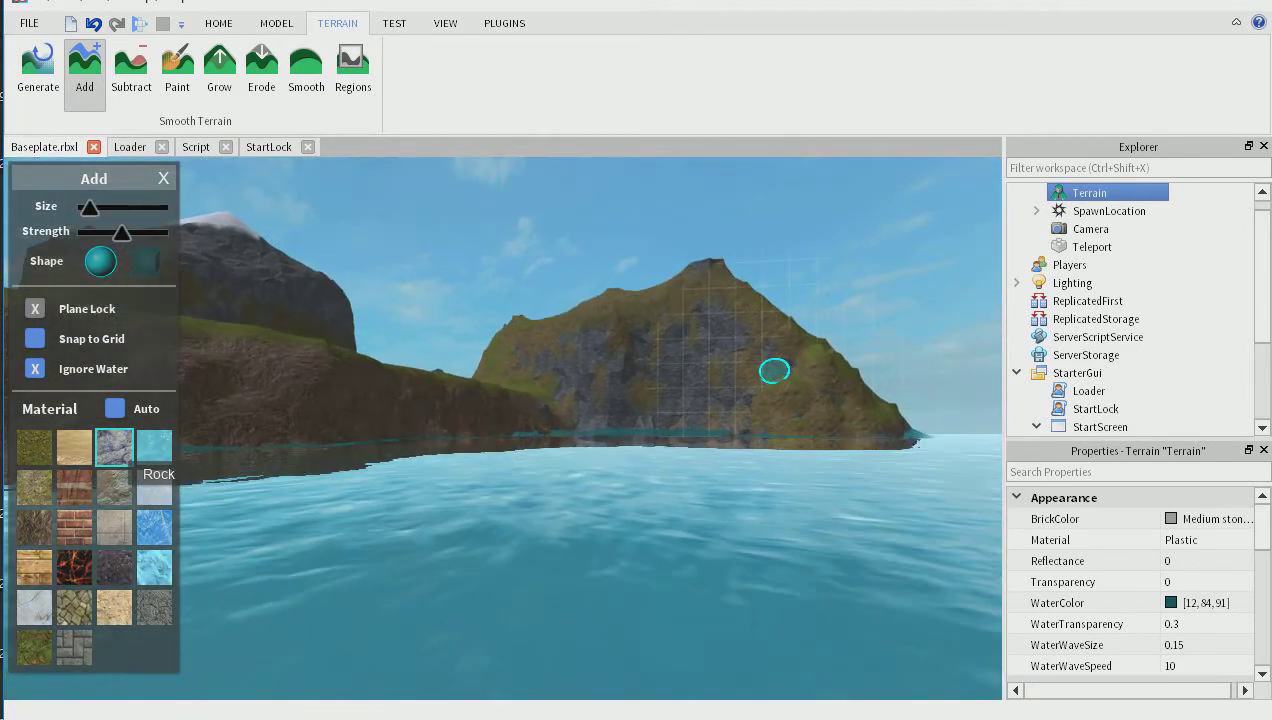
key(w)
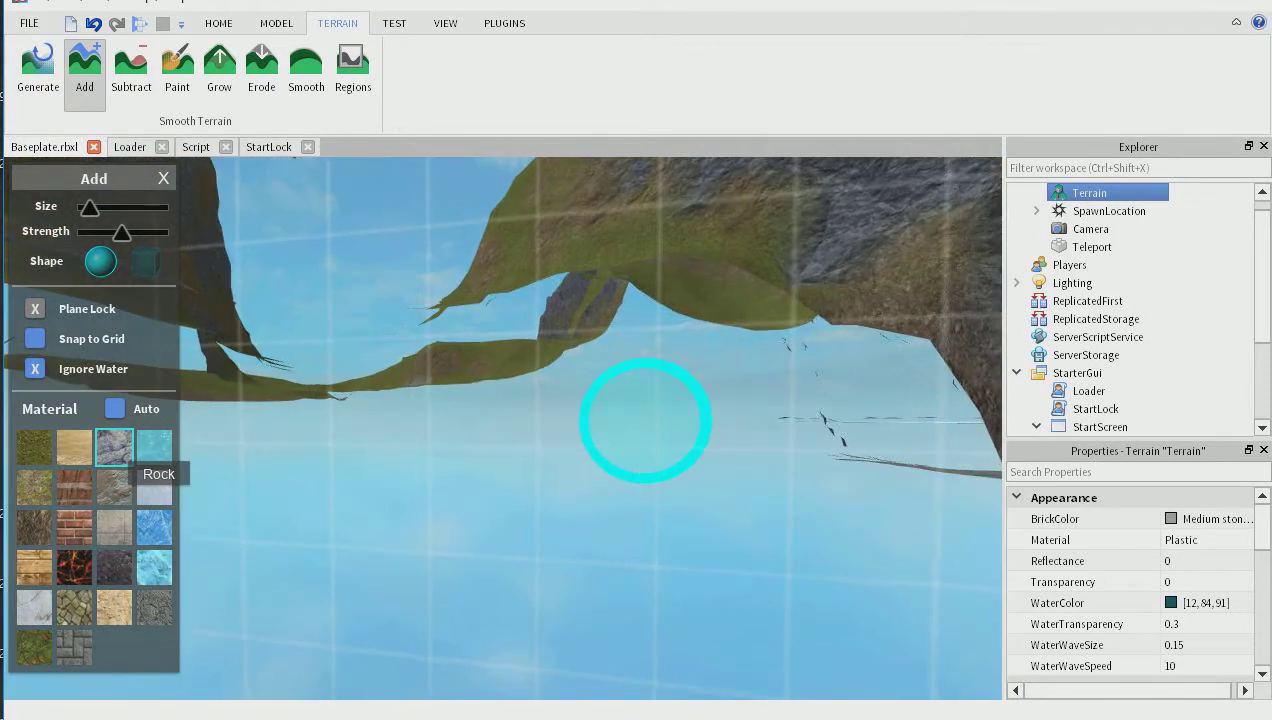
key(s)
mouse_move(645, 420)
right_down()
mouse_move(568, 434)
mouse_move(625, 425)
mouse_move(600, 378)
right_up()
scroll(600, 378, up, 3)
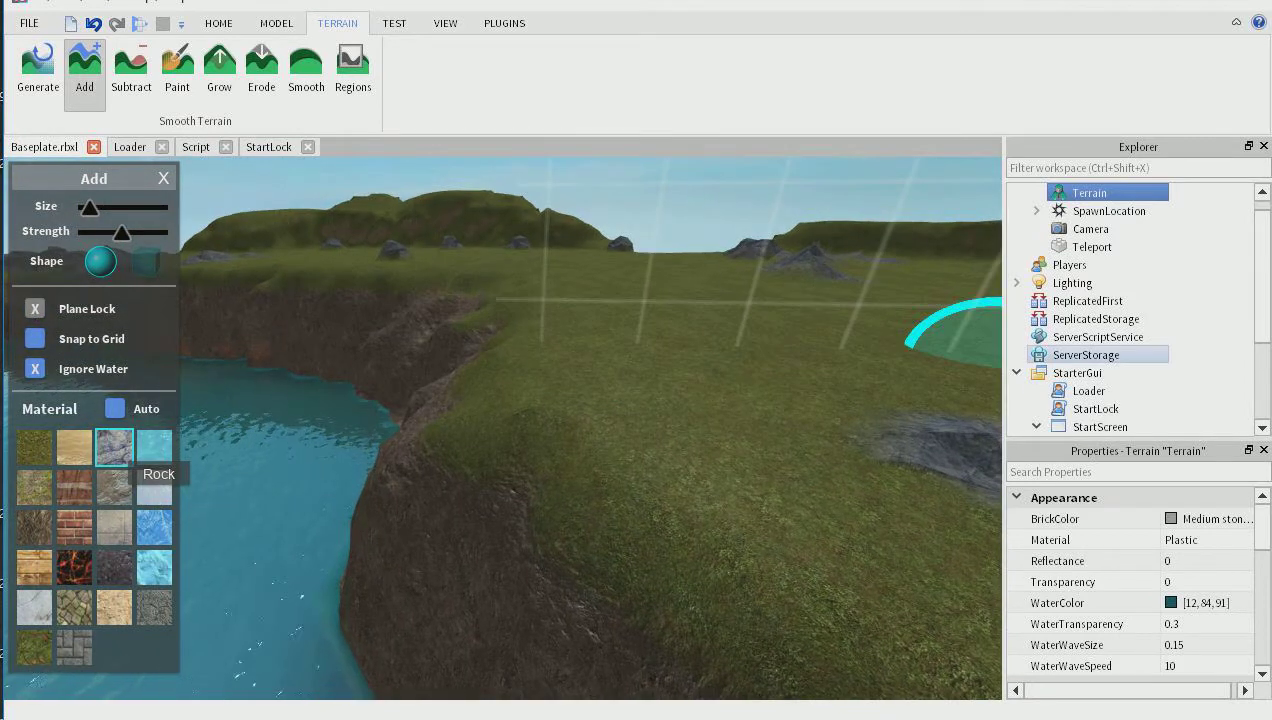
click(1072, 283)
click(1016, 283)
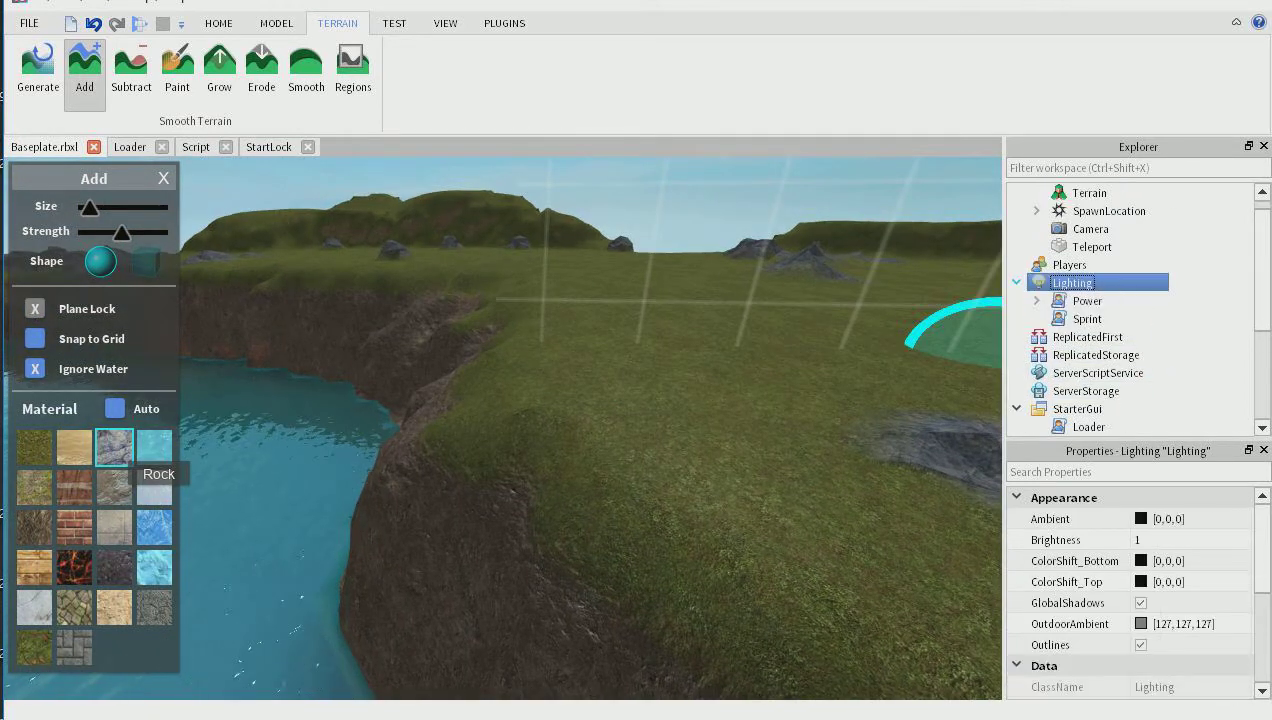
right_click(1032, 284)
mouse_move(1093, 621)
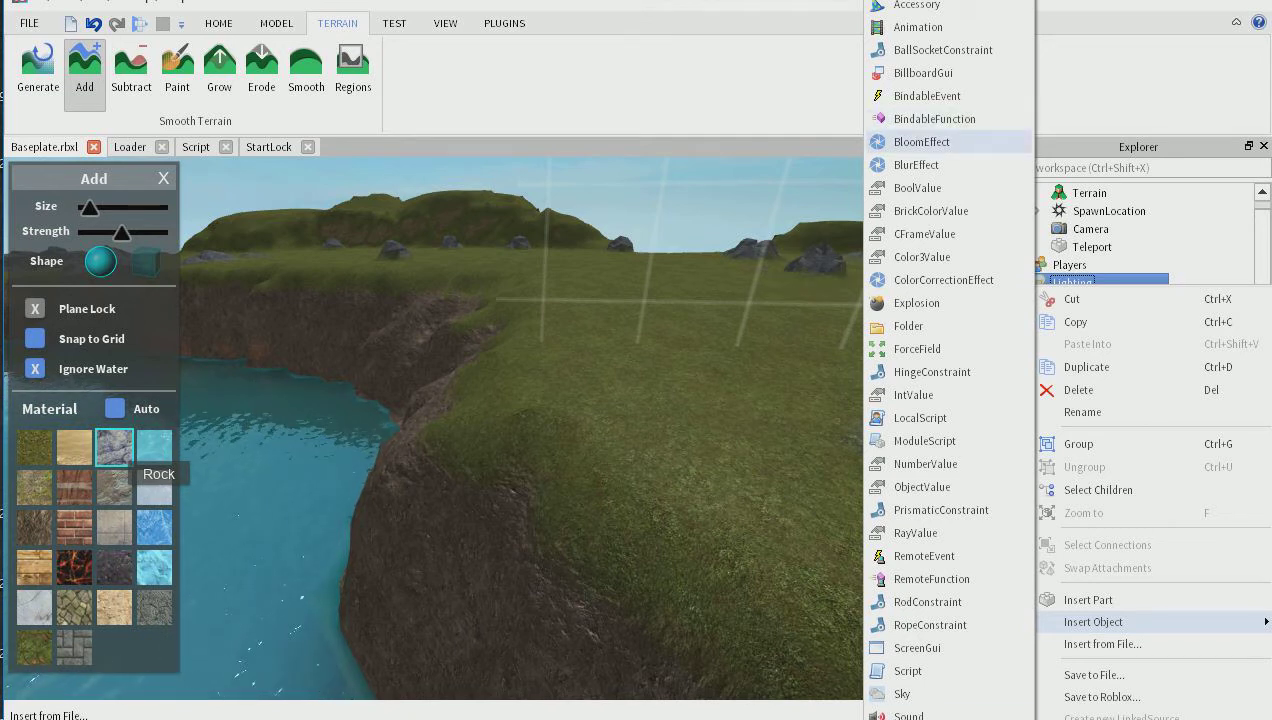
click(921, 142)
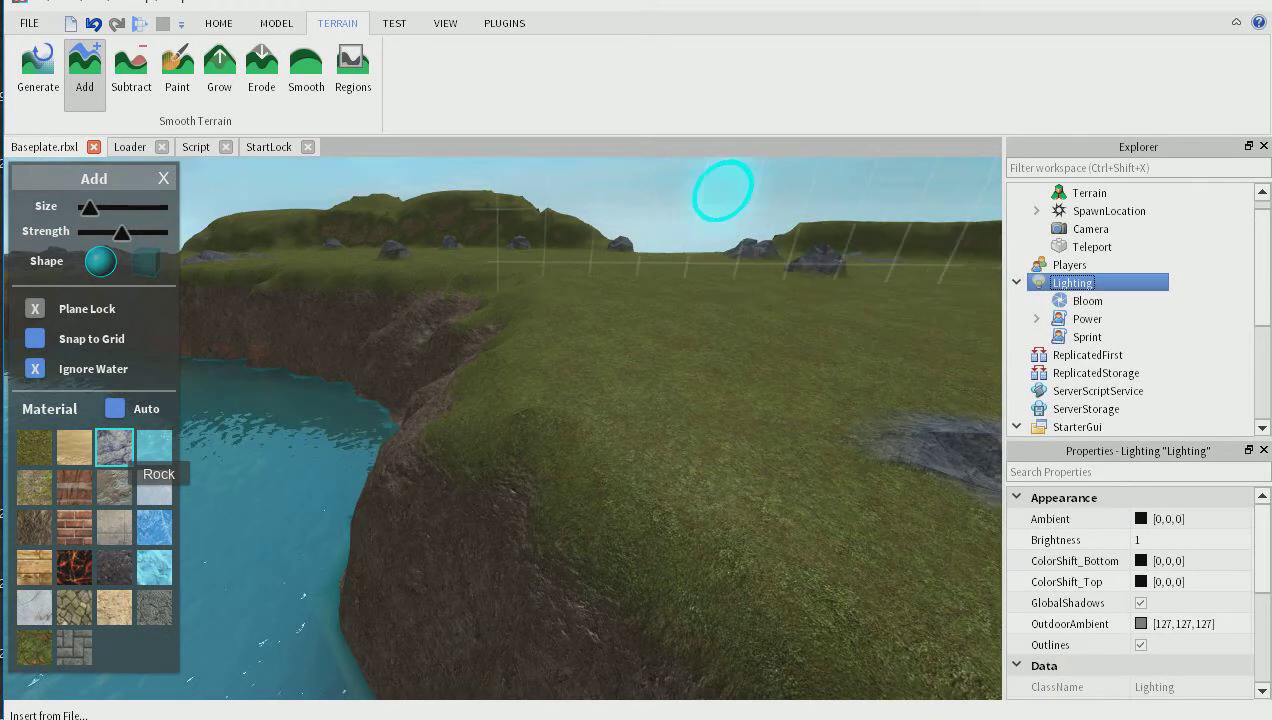
right_drag(723, 190, 723, 189)
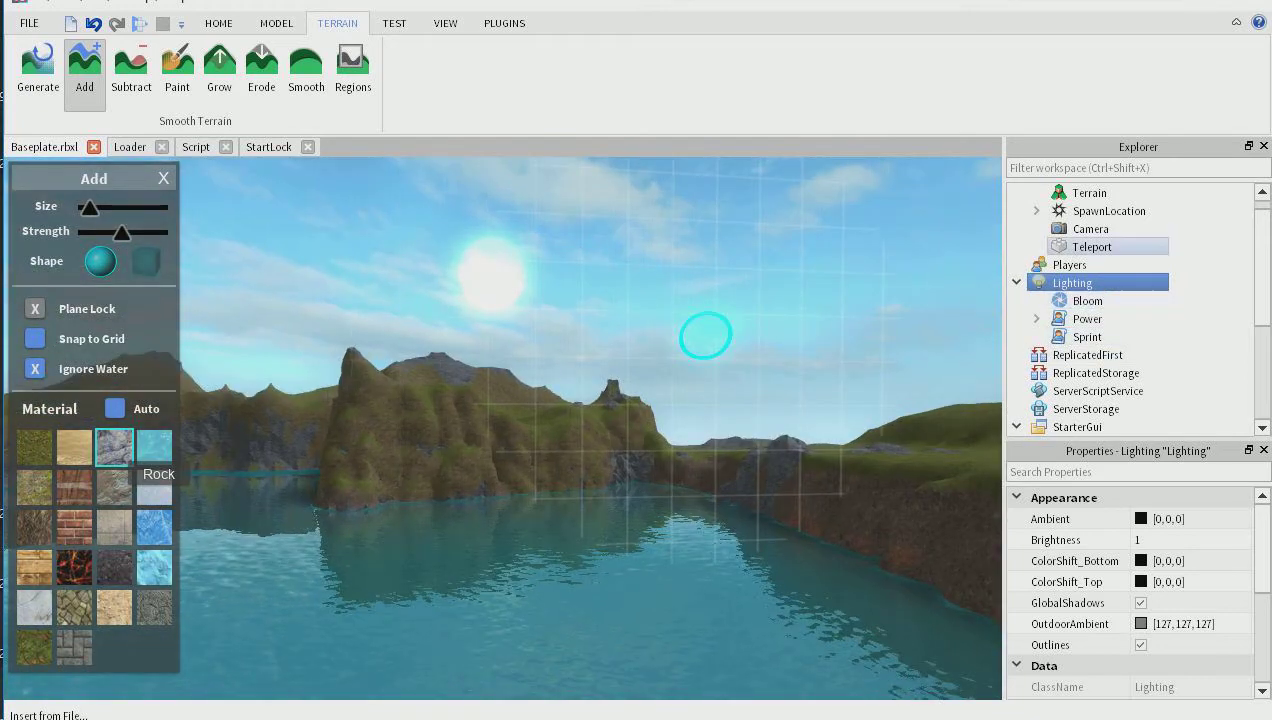
Step: Insert a ColorCorrectionEffect into the Lighting service
right_click(1040, 287)
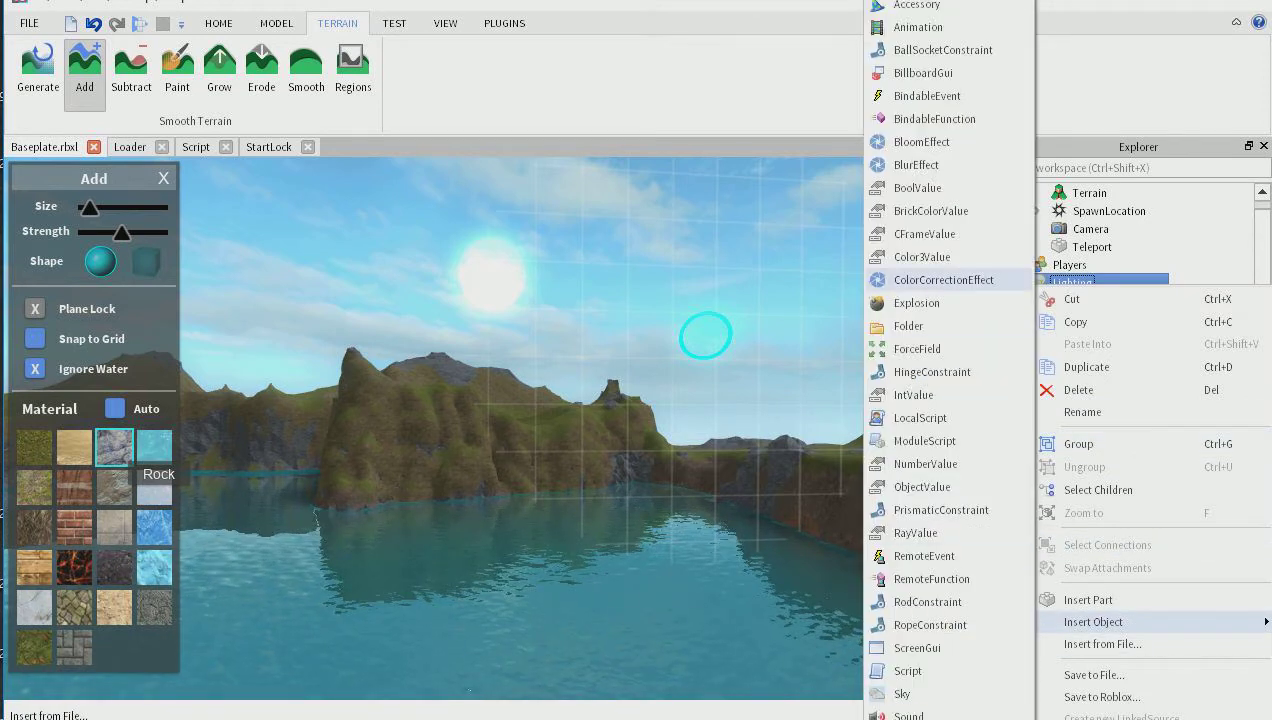
key(Escape)
key(Escape)
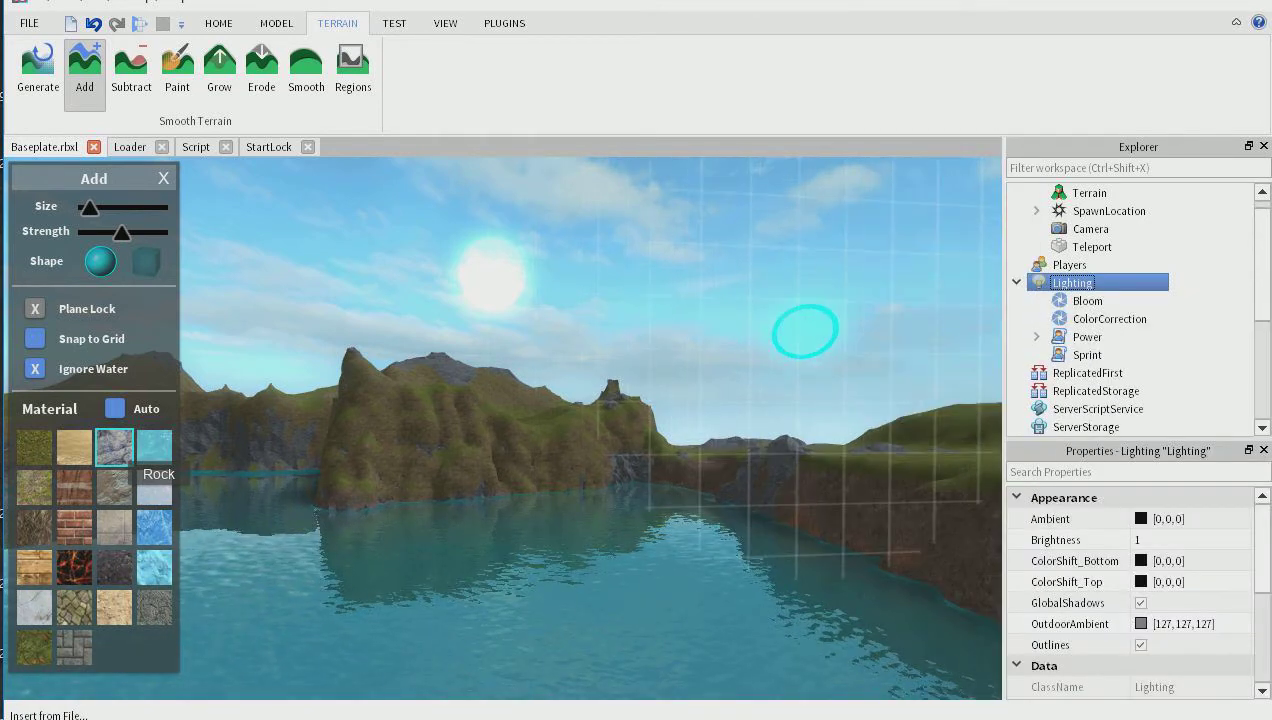
Step: Try a Brightness of -0.2 on the ColorCorrection effect, check the terrain with it, and reset the value to 0
click(1108, 318)
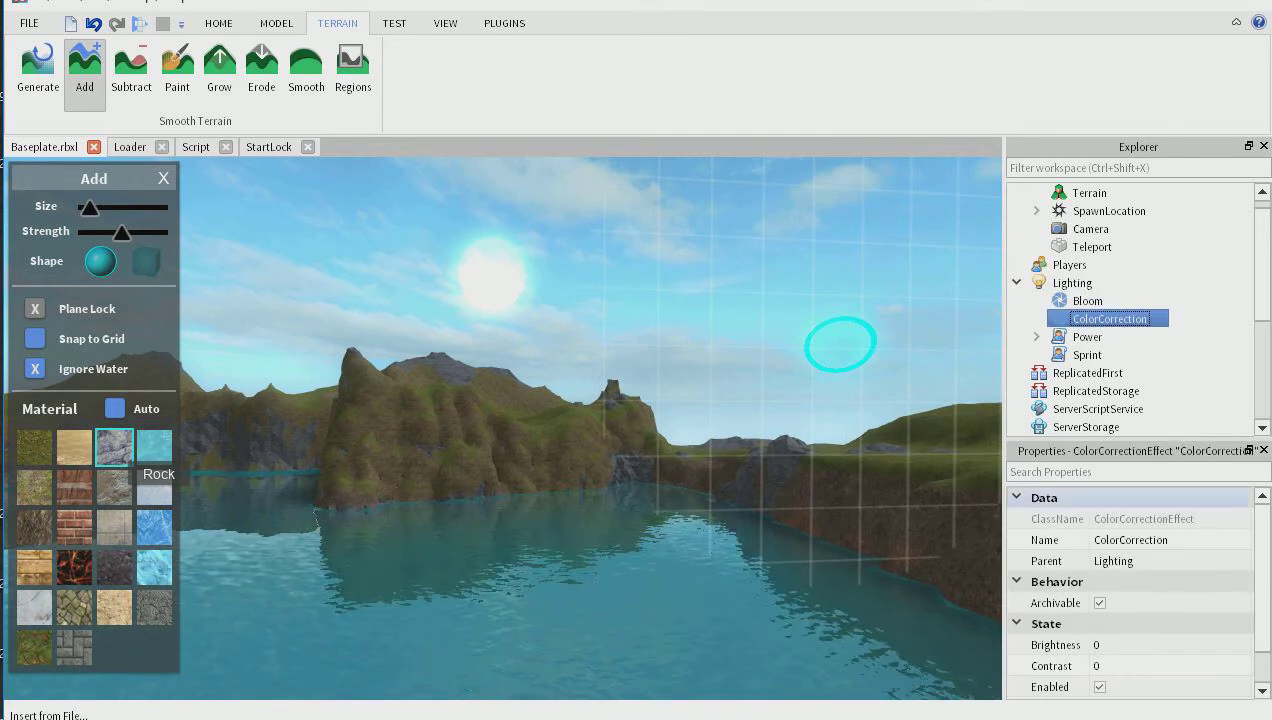
scroll(1130, 635, down, 1)
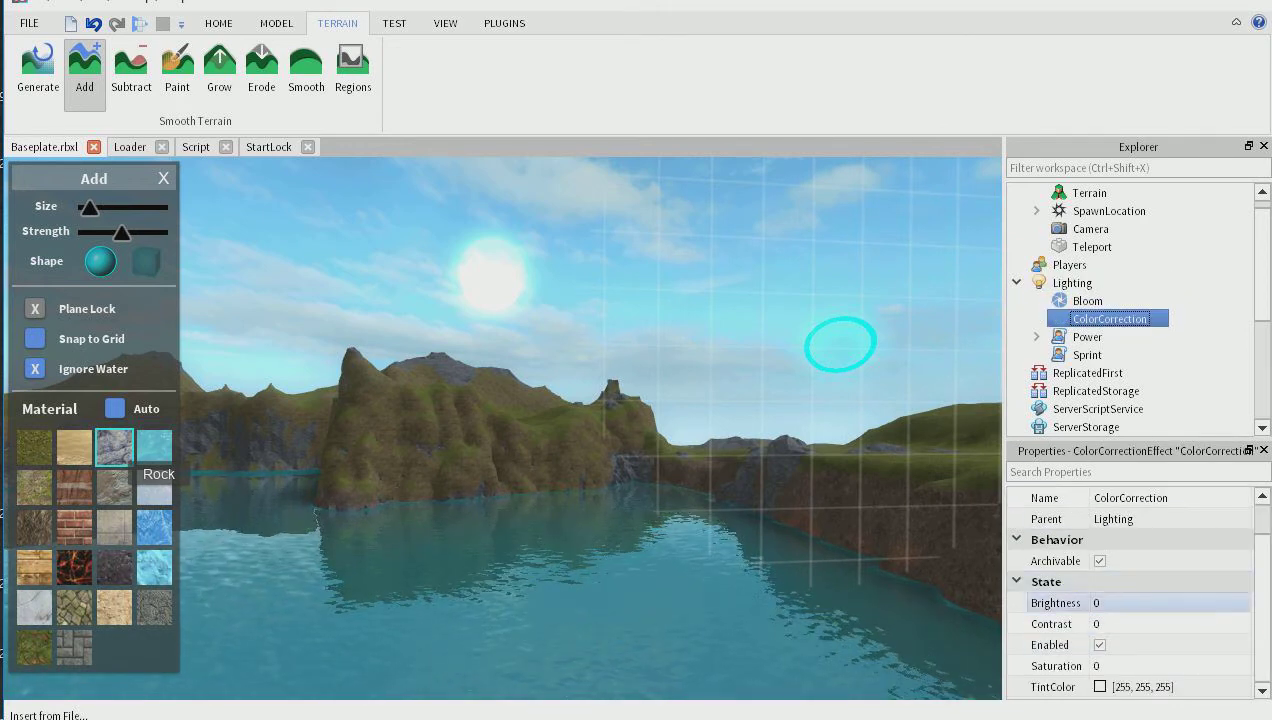
click(1115, 602)
text(1)
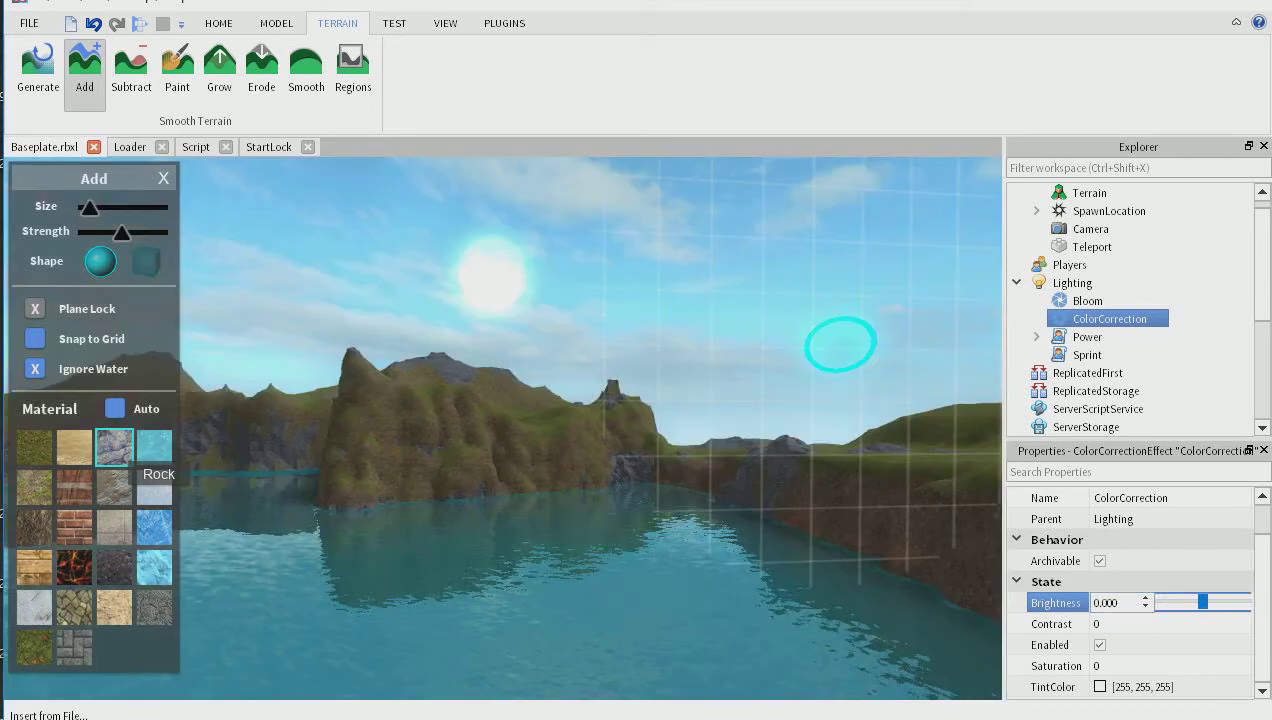
drag(1203, 602, 1160, 602)
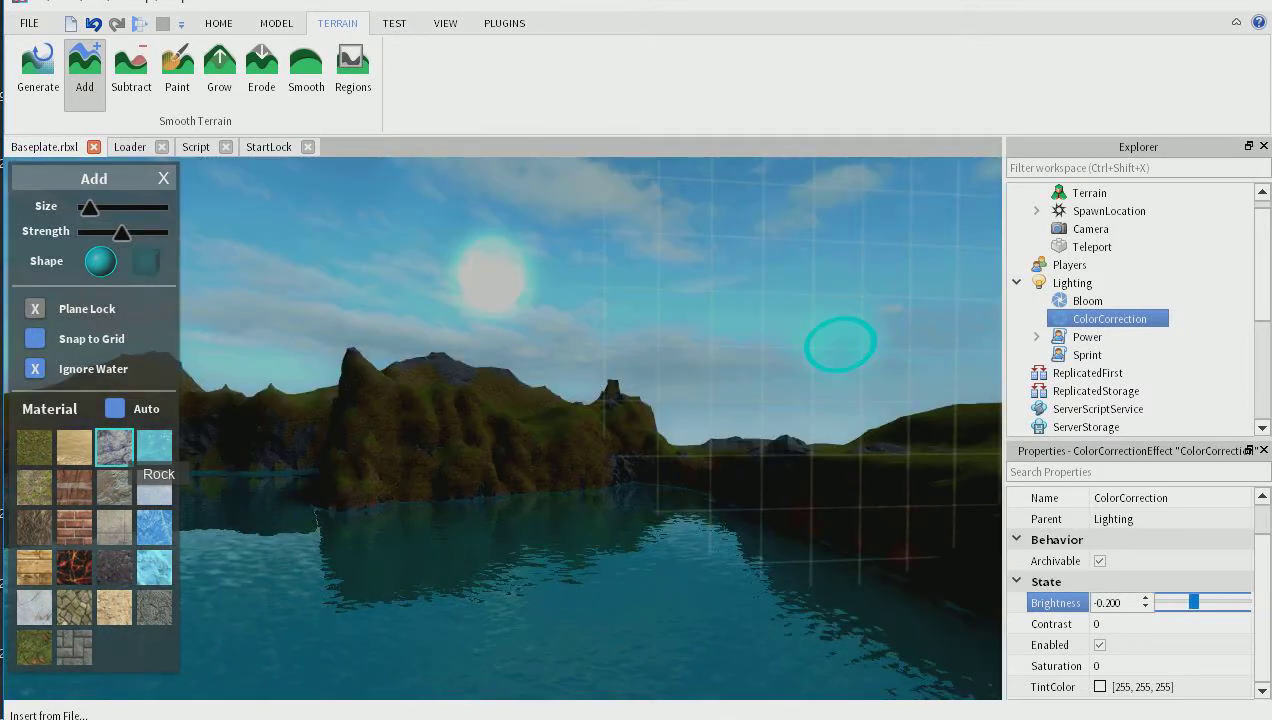
key(w)
right_drag(650, 470, 610, 488)
key(w)
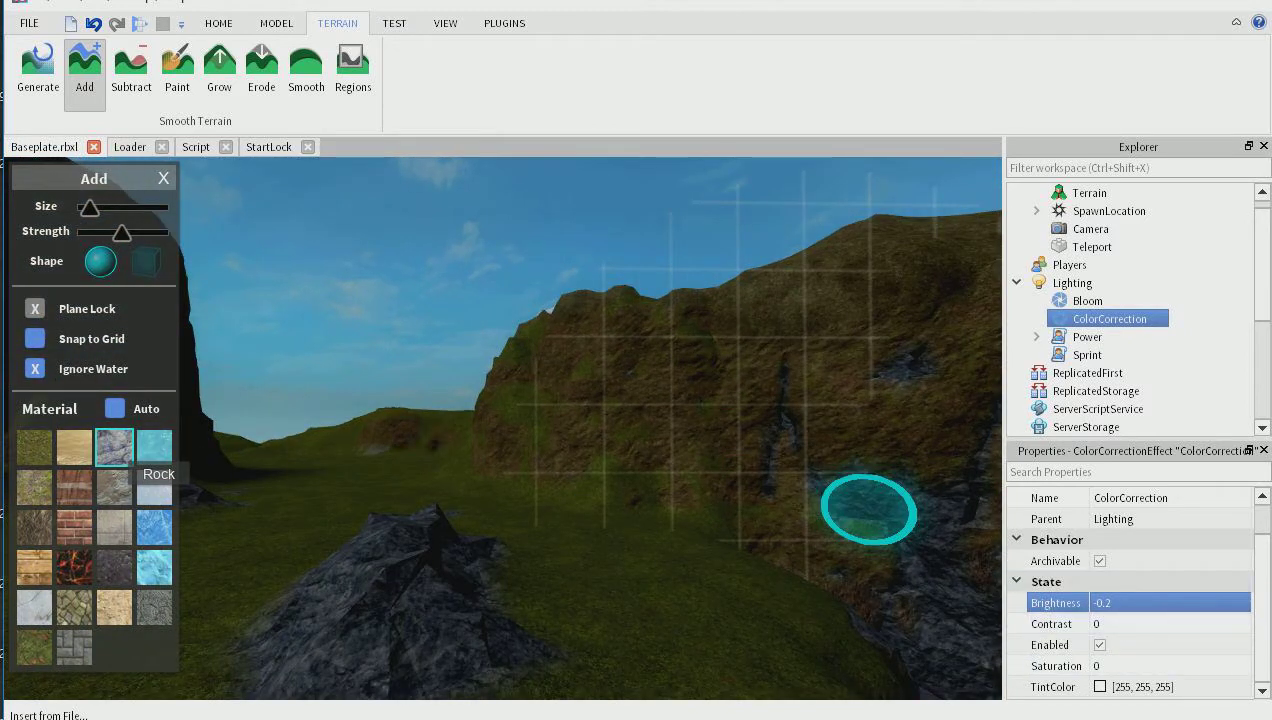
text(0)
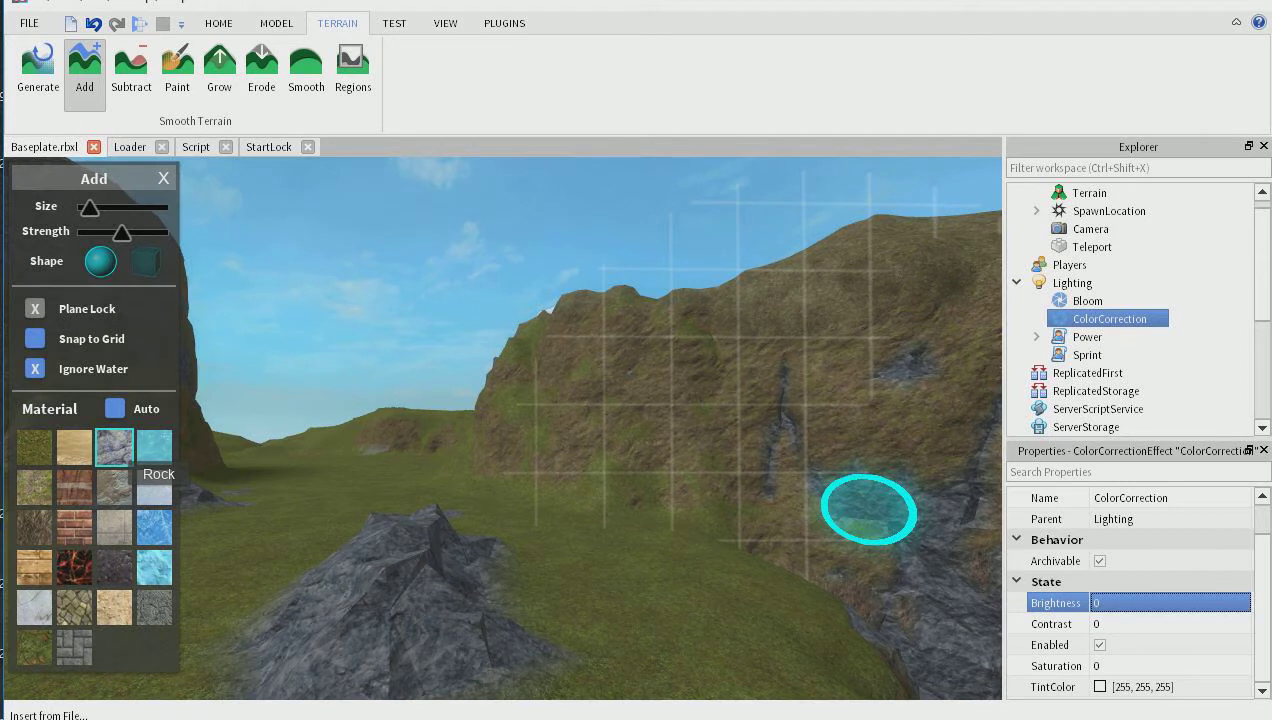
Step: Set the Intensity of the Bloom effect in Lighting to 0.8
click(1087, 300)
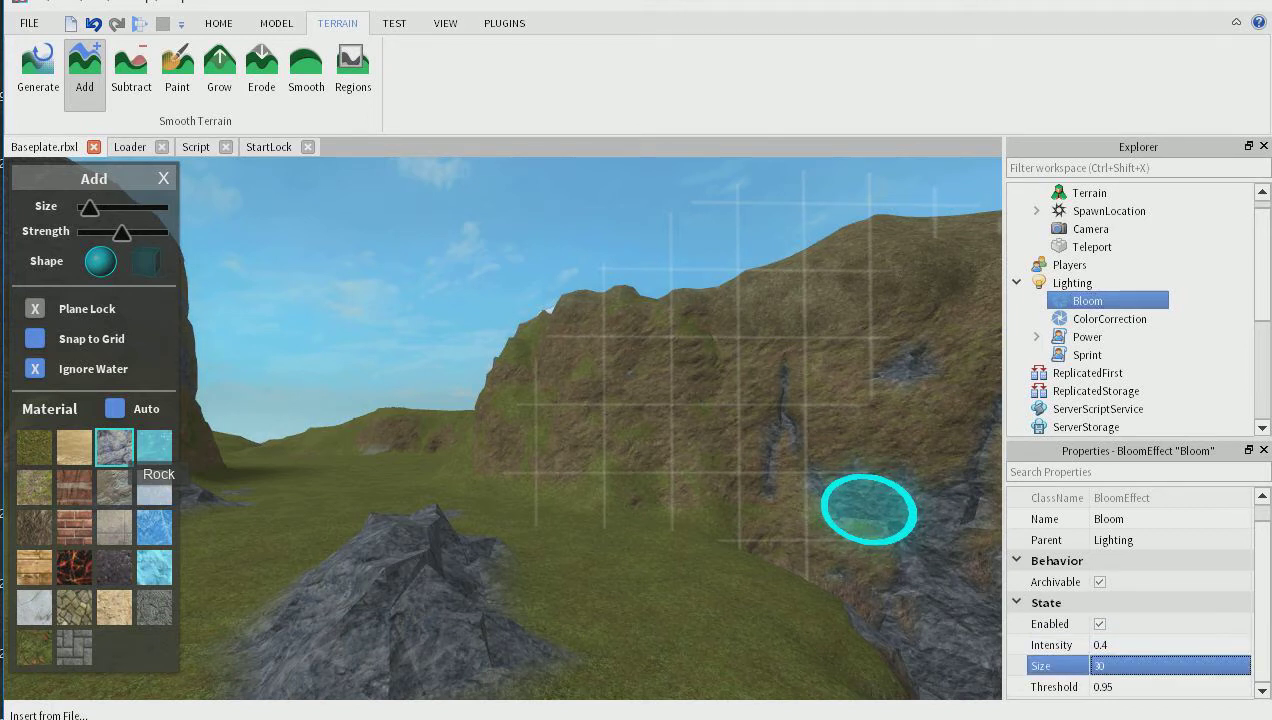
click(1120, 644)
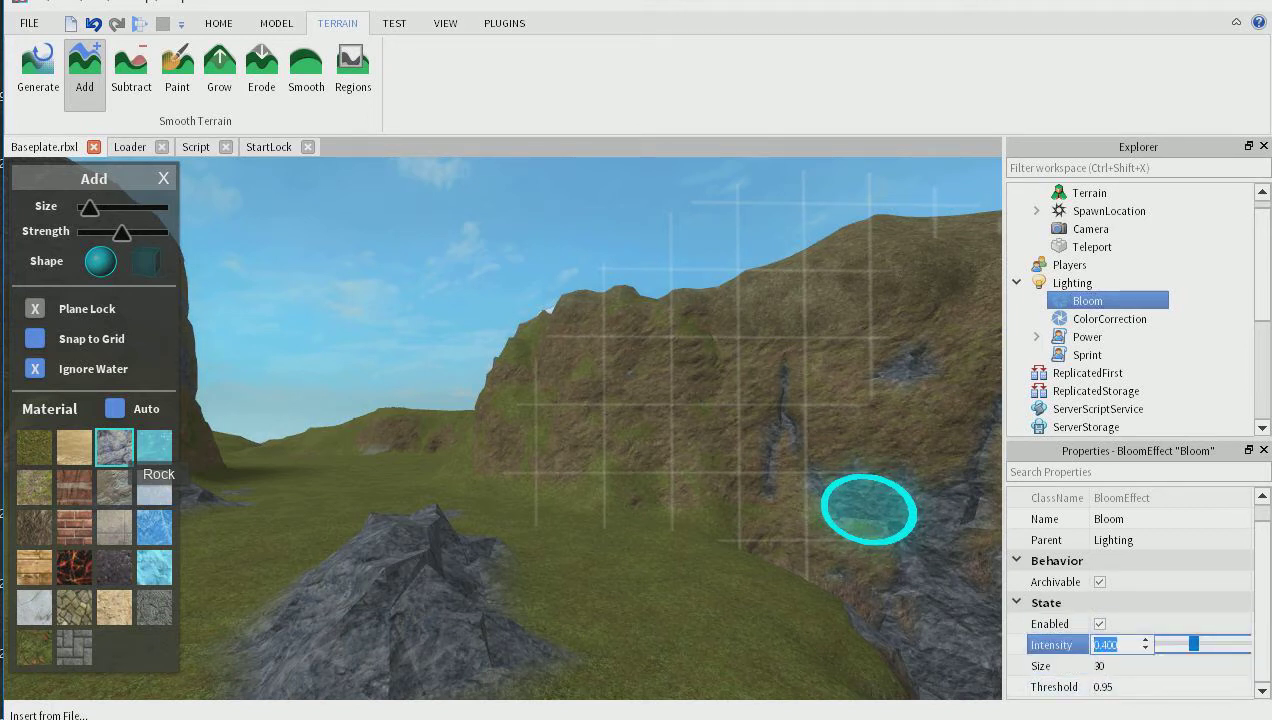
text(0.3)
key(Return)
drag(1186, 644, 1229, 644)
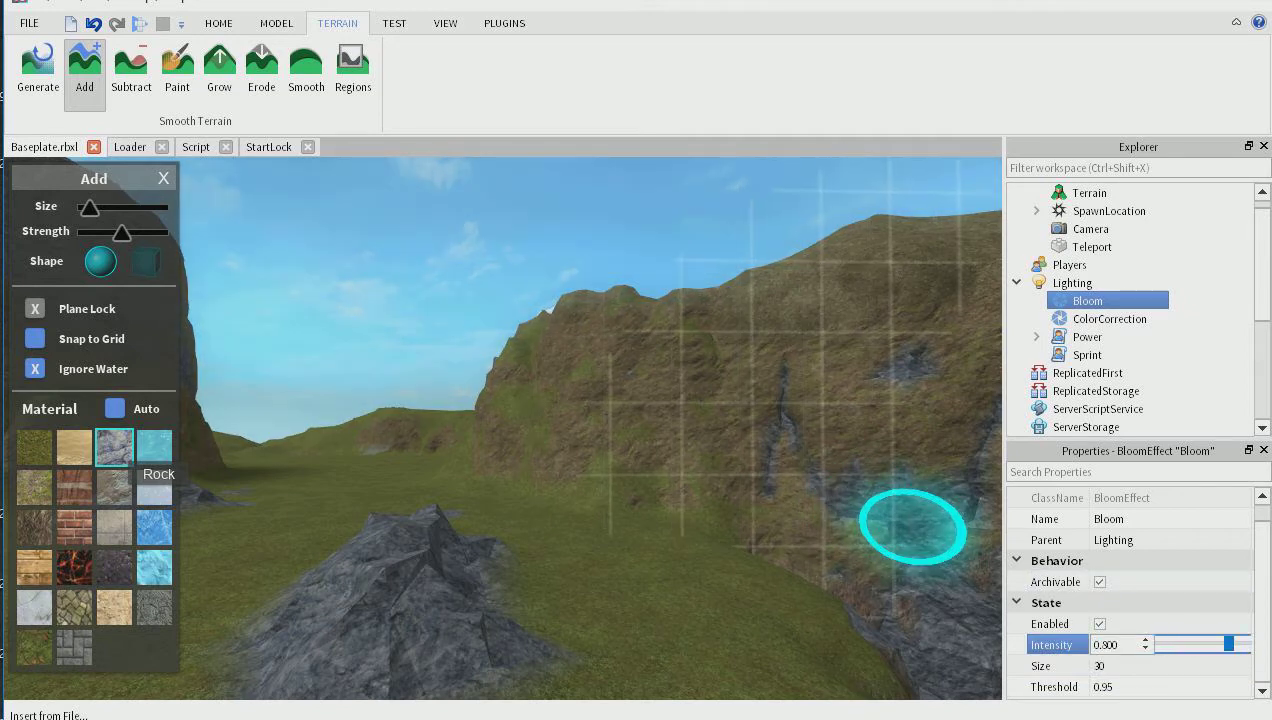
Step: Look towards the sun and fly over the lake and grass to examine the effect of the bloom
click(894, 533)
right_drag(639, 536, 621, 625)
mouse_move(598, 583)
right_down()
mouse_move(604, 529)
mouse_move(690, 480)
right_up()
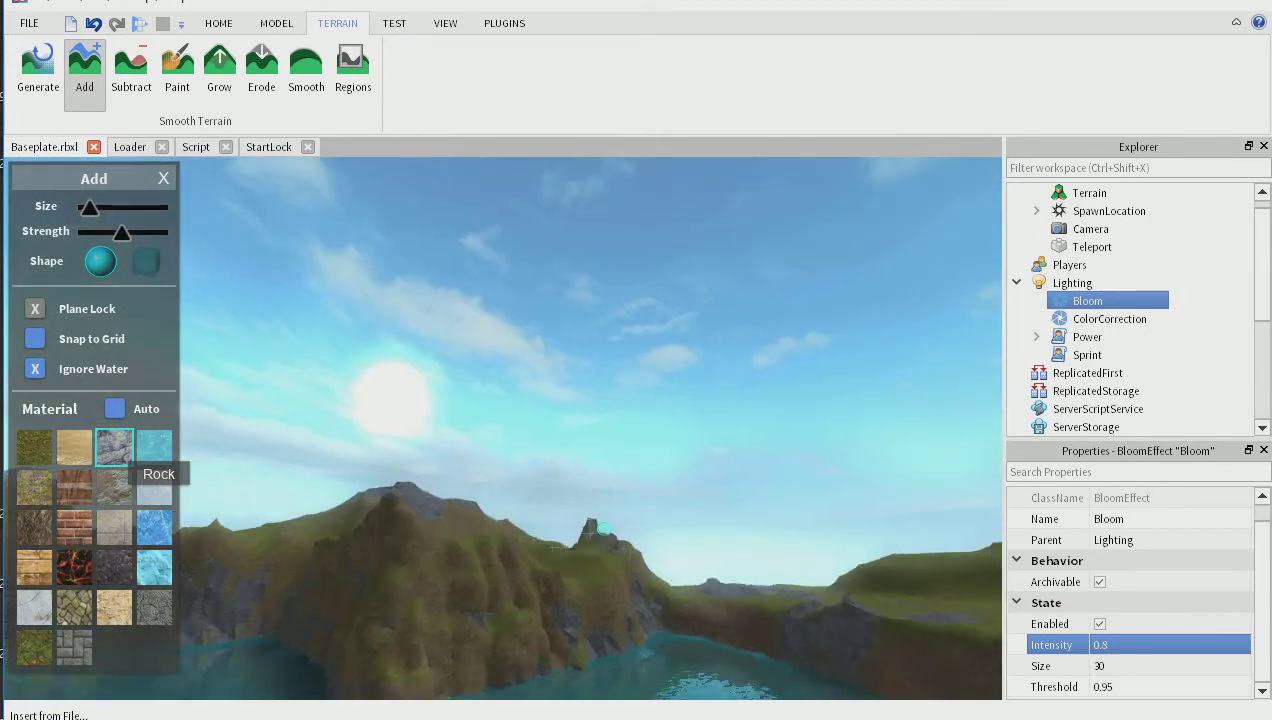
key(w)
key(w)
mouse_move(397, 623)
right_down()
mouse_move(457, 568)
mouse_move(511, 582)
mouse_move(455, 560)
mouse_move(511, 535)
mouse_move(430, 434)
mouse_move(376, 410)
right_up()
key(w)
key(w)
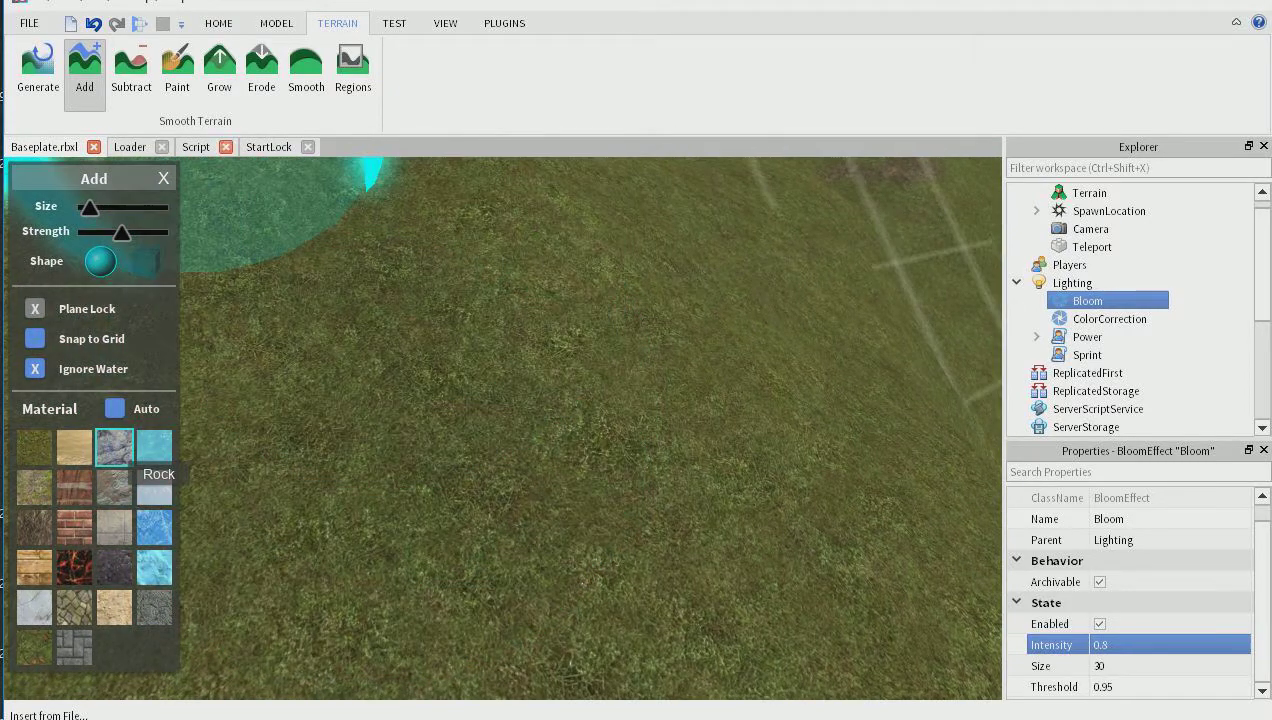
Step: Leave terrain editing and insert a test part on the grassy slope
click(38, 68)
click(218, 23)
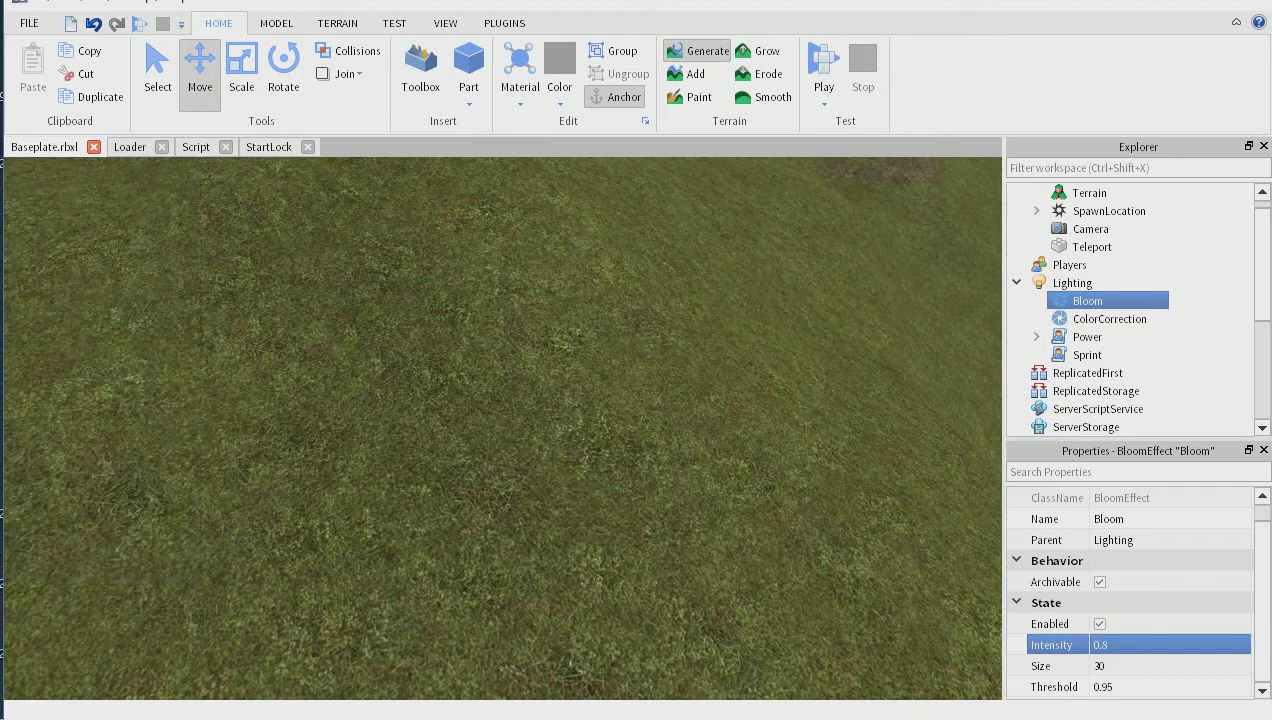
right_drag(500, 400, 555, 625)
click(500, 300)
click(467, 62)
key(w)
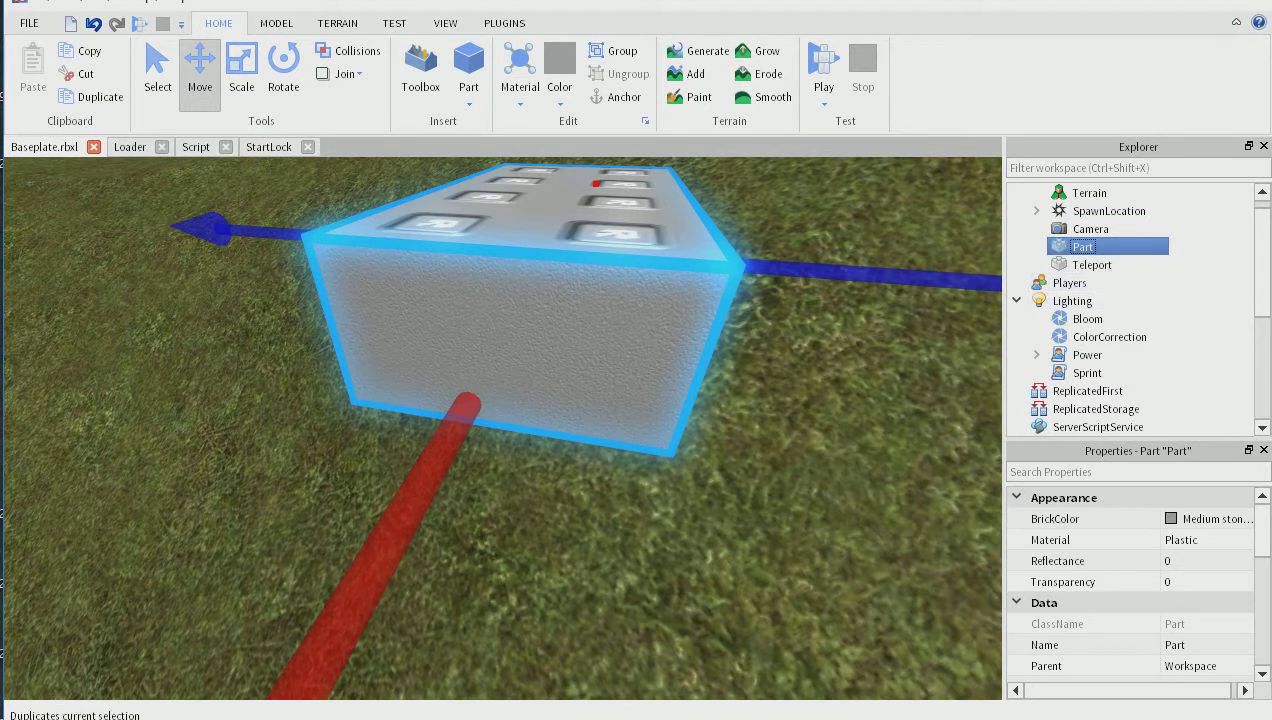
Step: Insert a PointLight into the test part and view the part from several sides
right_click(1083, 246)
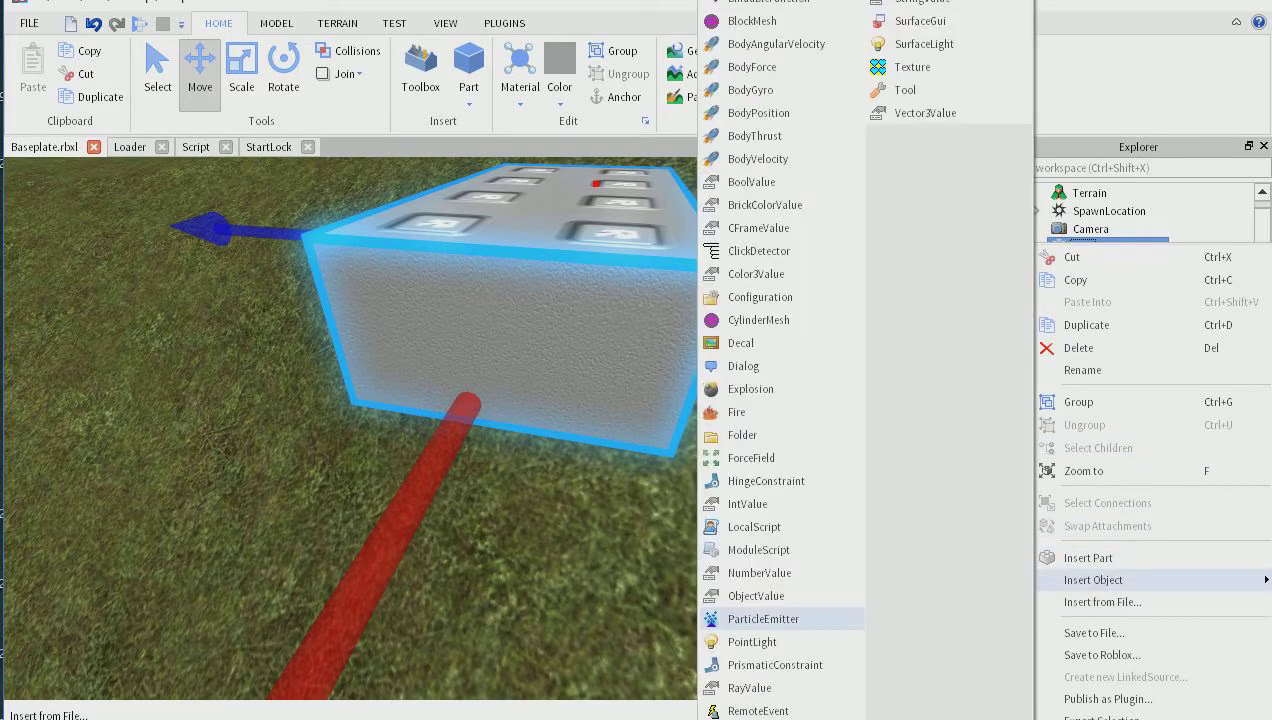
click(752, 642)
right_drag(502, 428, 502, 340)
scroll(502, 428, down, 3)
scroll(502, 428, up, 4)
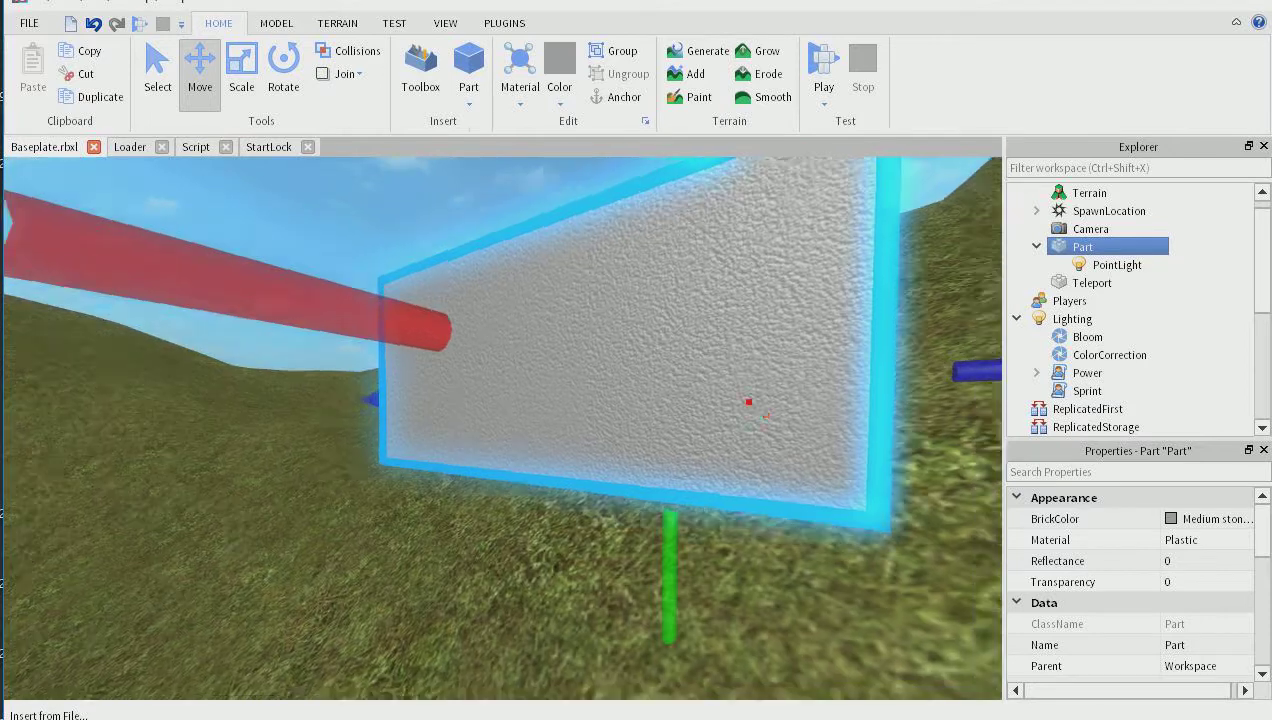
right_drag(502, 428, 440, 510)
right_click(1083, 247)
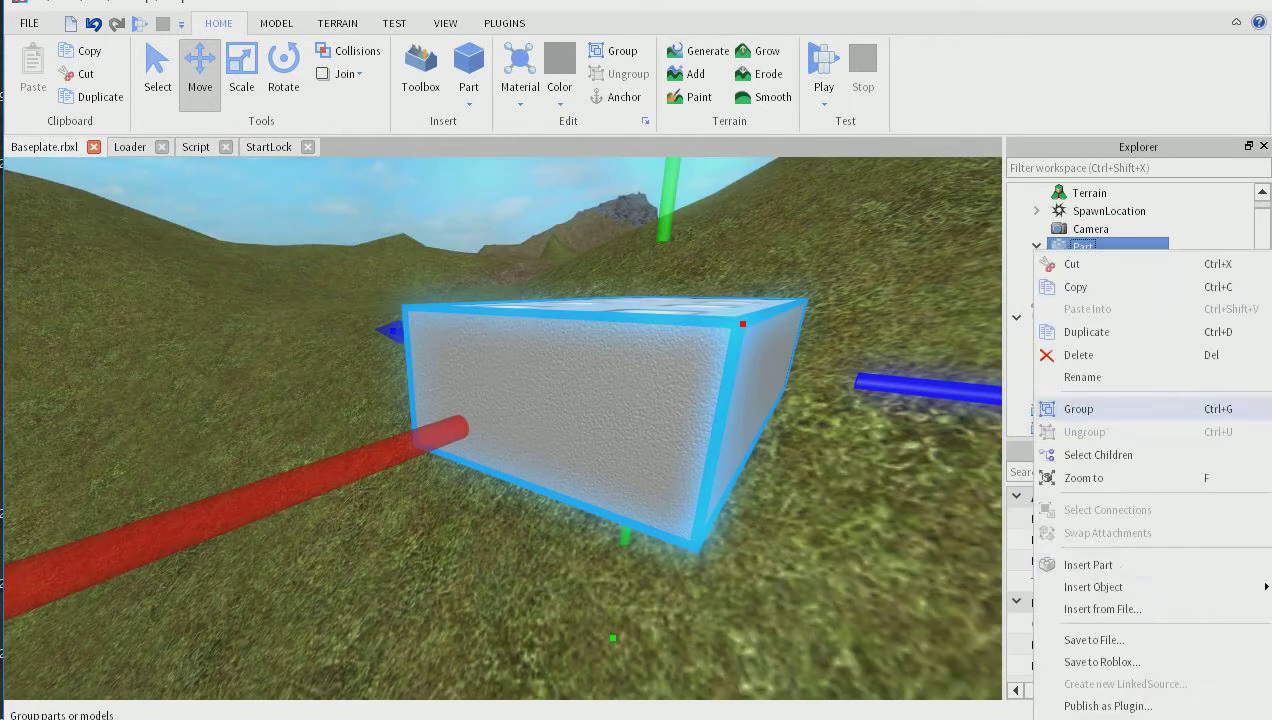
key(Escape)
key(Escape)
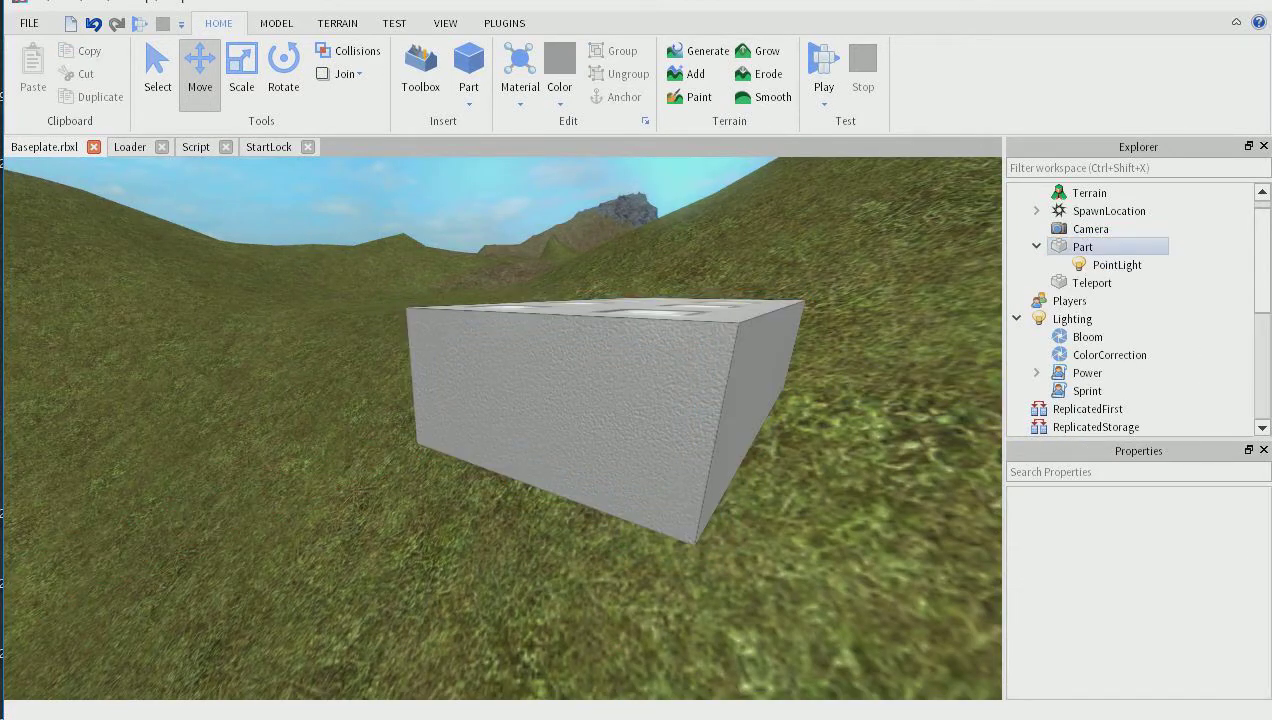
Step: Set the test part's Material to Neon and check its glow from near and far
click(1083, 247)
click(1205, 540)
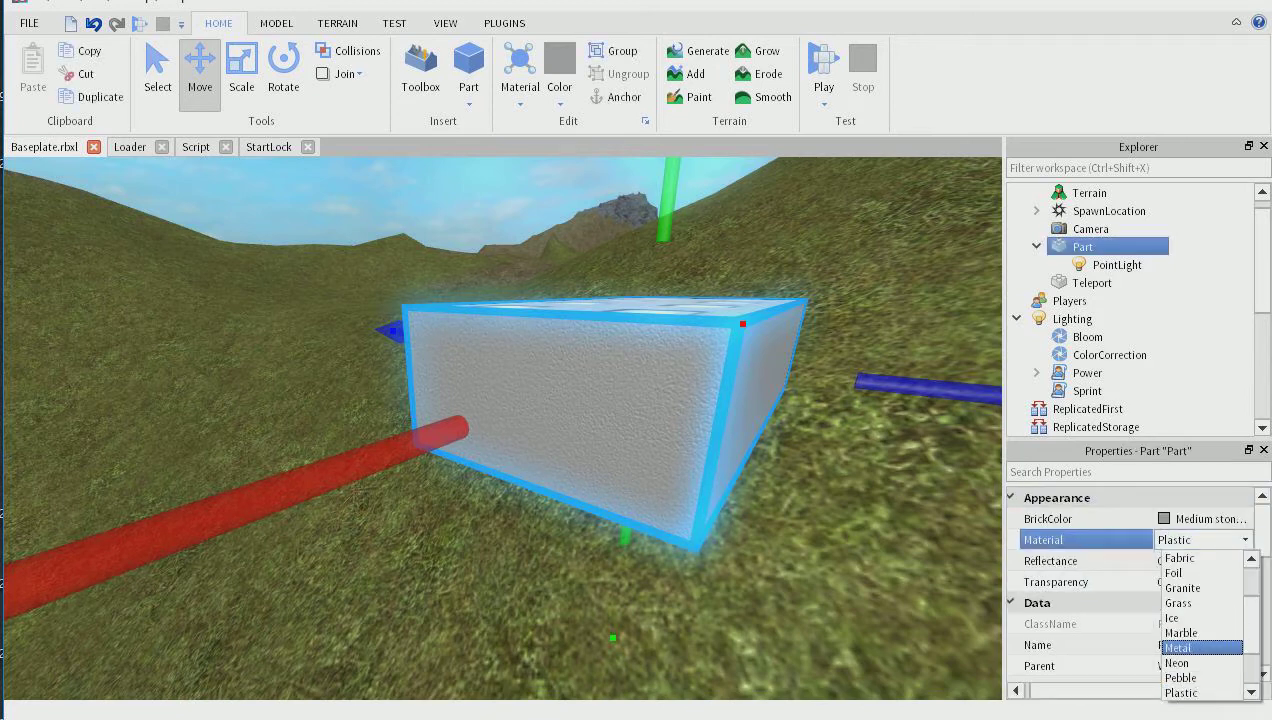
scroll(1200, 655, down, 2)
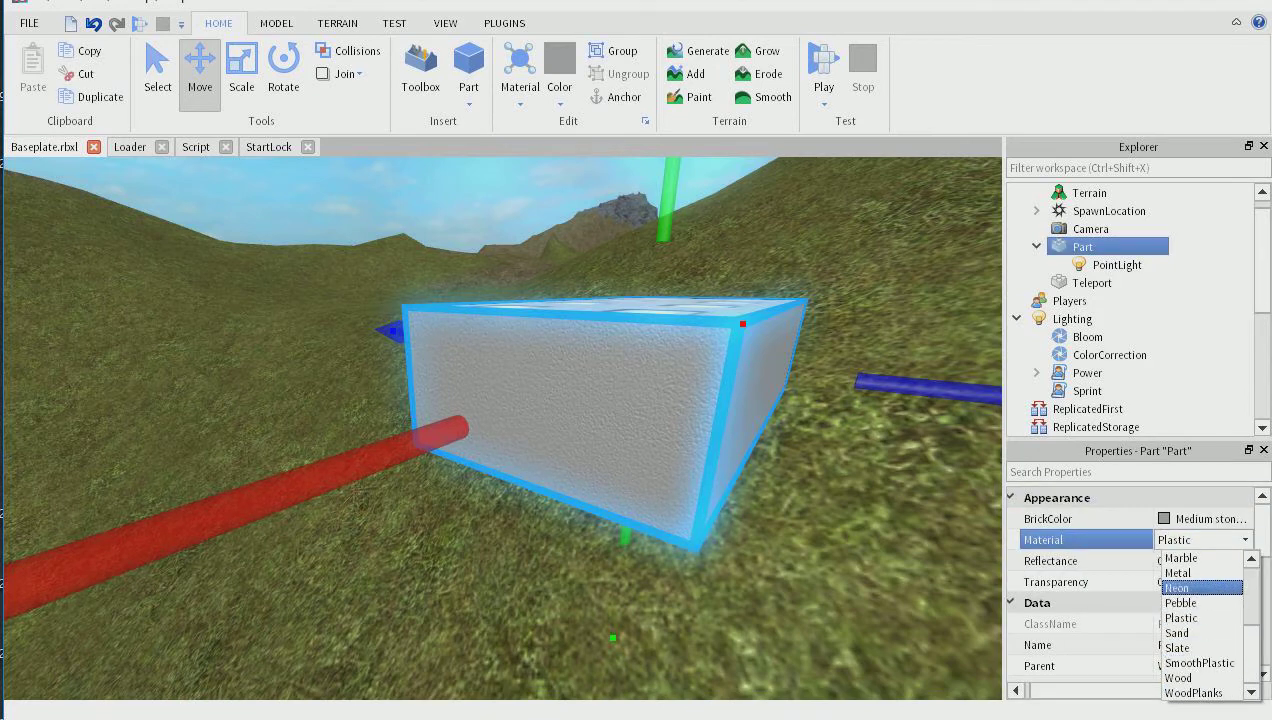
click(1202, 588)
right_drag(503, 428, 503, 478)
scroll(503, 428, down, 5)
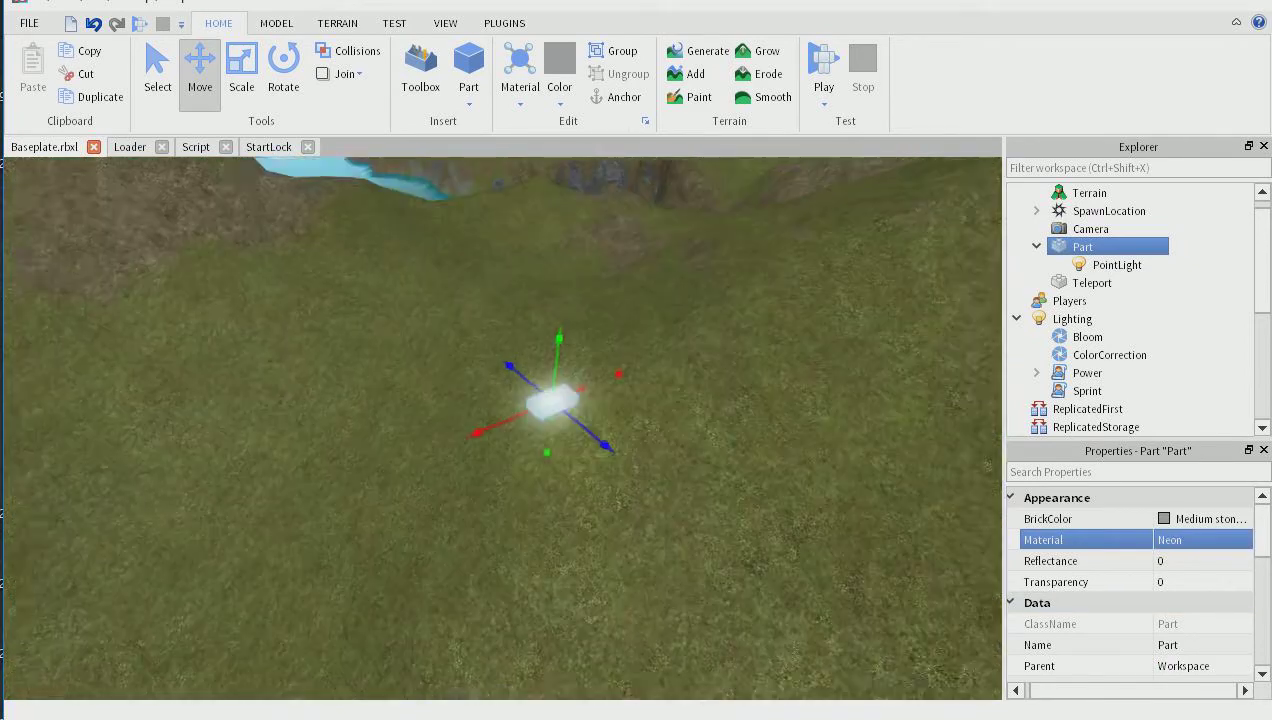
right_drag(503, 428, 563, 365)
scroll(503, 428, up, 5)
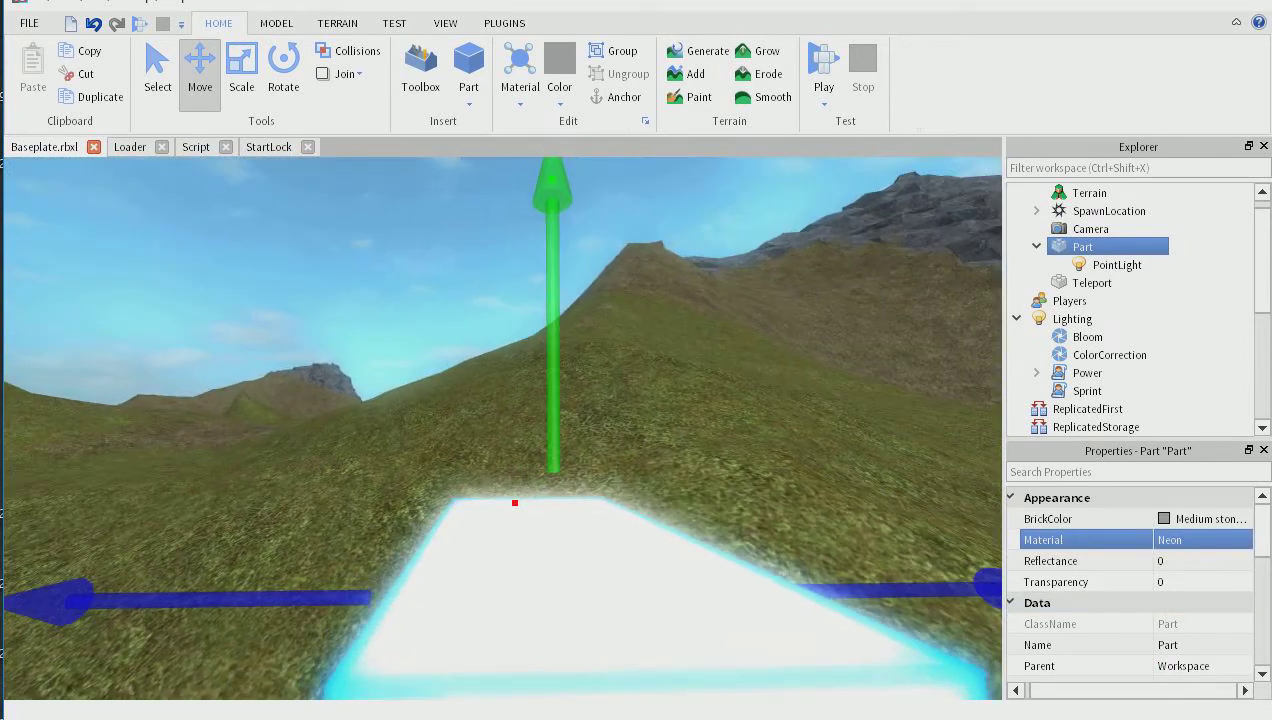
Step: Delete the glowing test part together with its PointLight and look back over the lake and mountains
key(Delete)
right_drag(503, 428, 278, 463)
scroll(563, 388, up, 4)
scroll(483, 448, down, 2)
scroll(278, 463, up, 2)
right_drag(503, 428, 603, 398)
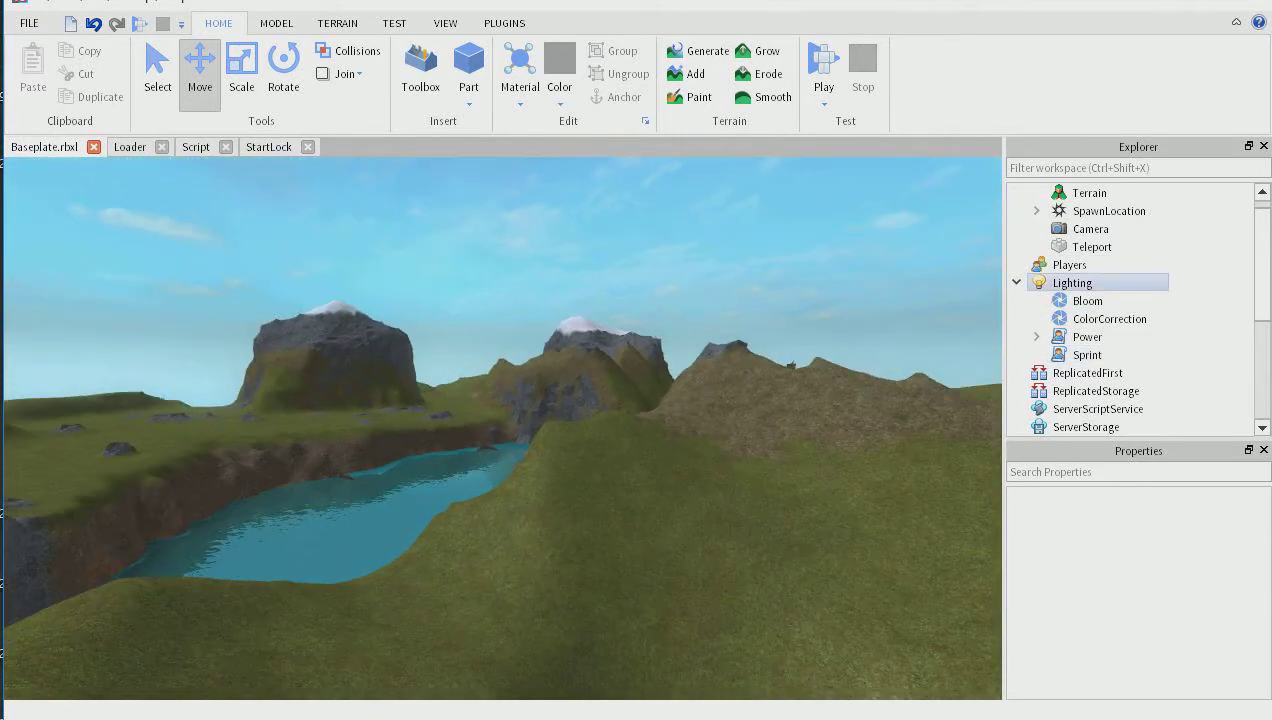
Step: Insert a SunRays effect into the Lighting service
click(1072, 283)
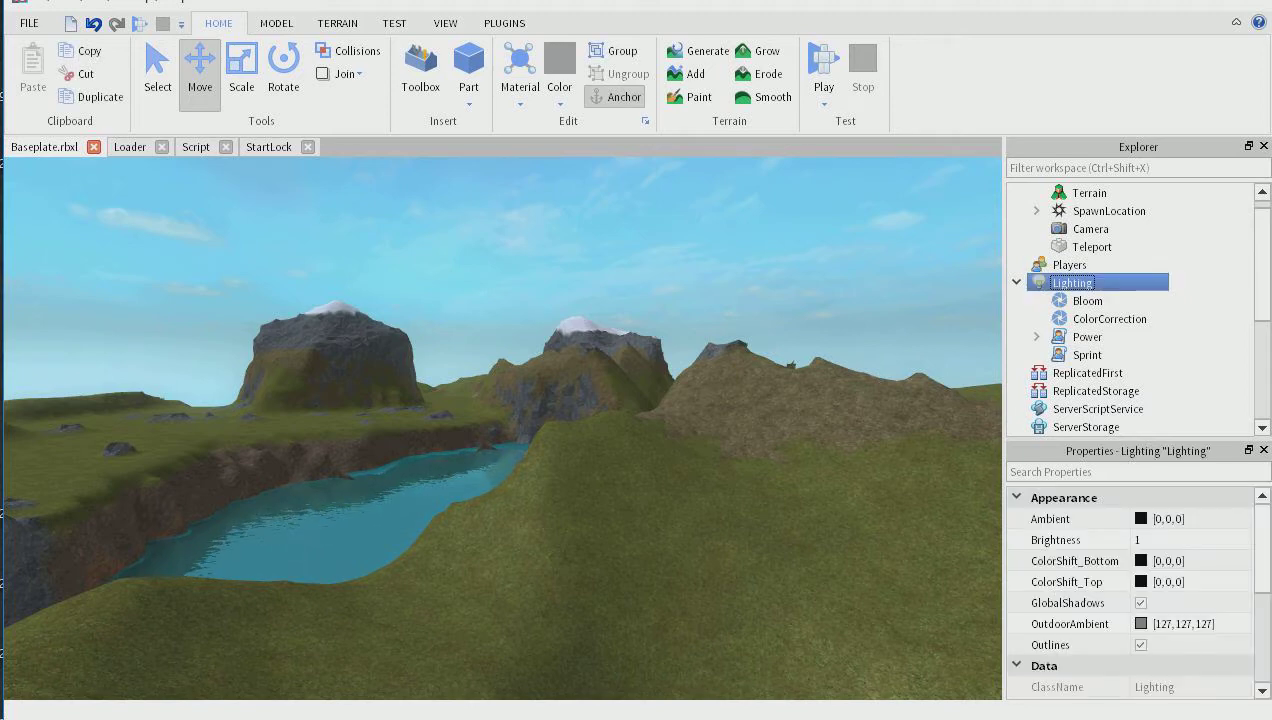
right_click(1072, 283)
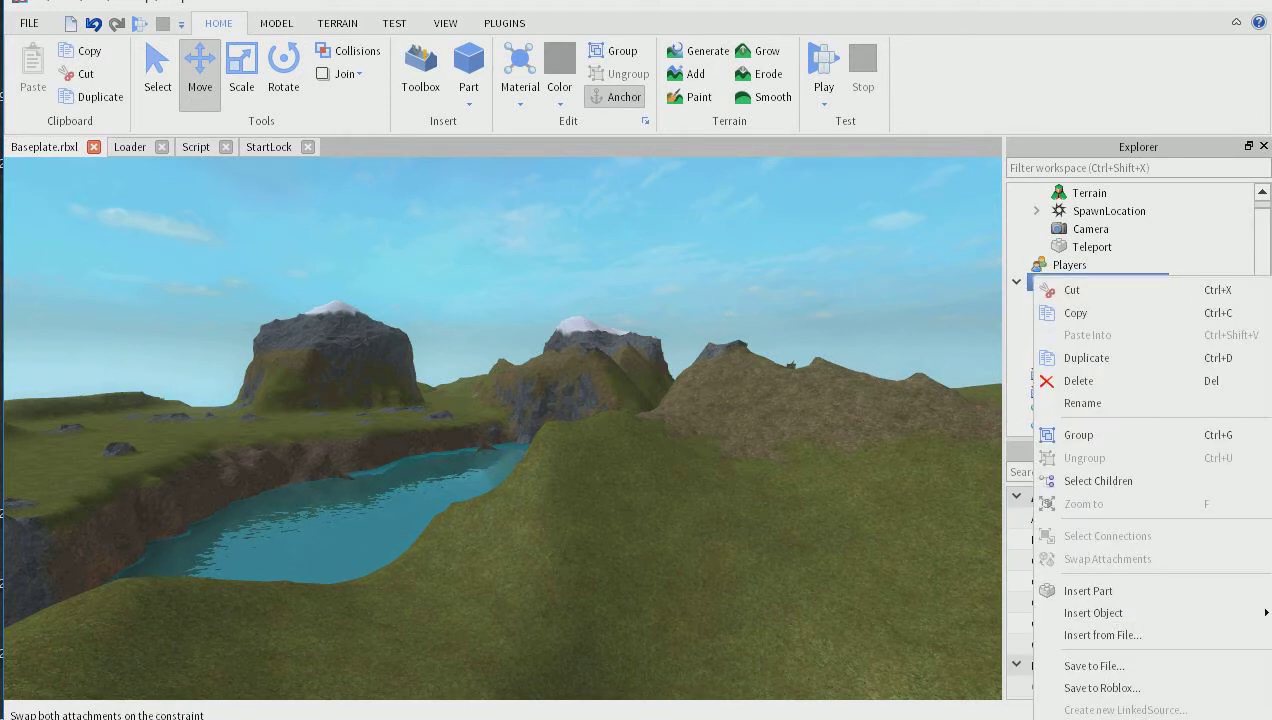
mouse_move(1100, 613)
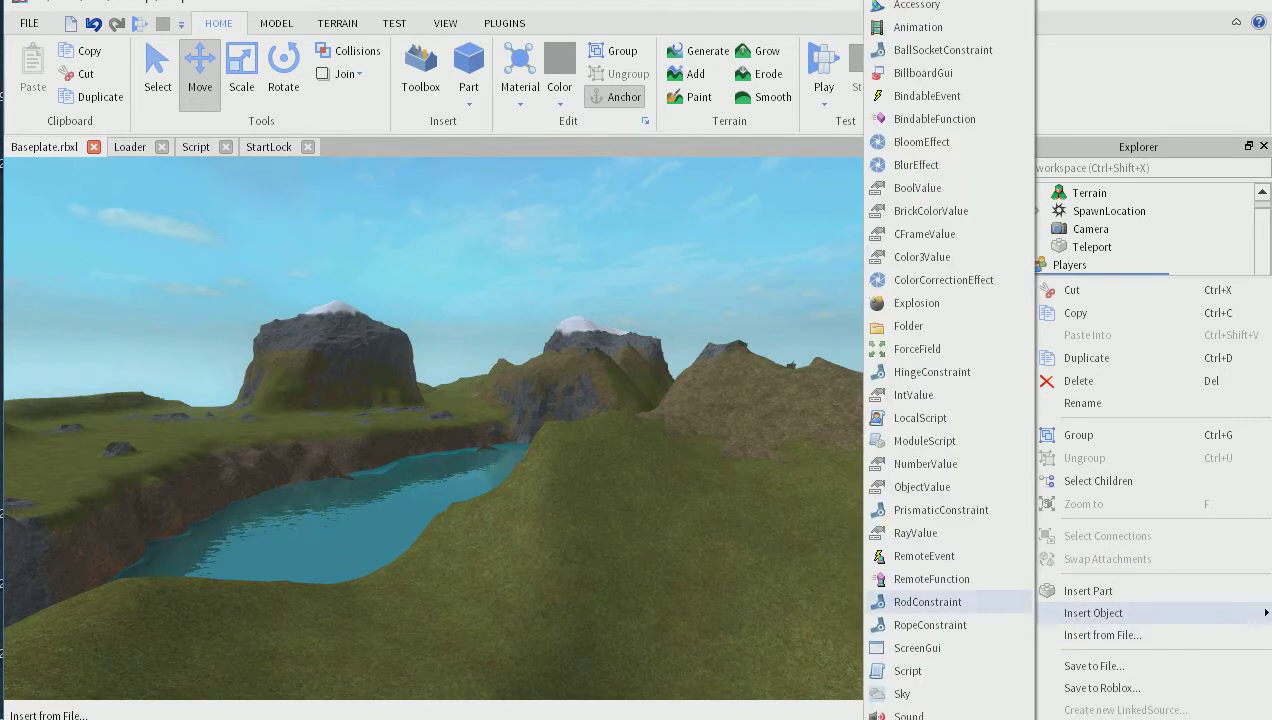
key(Escape)
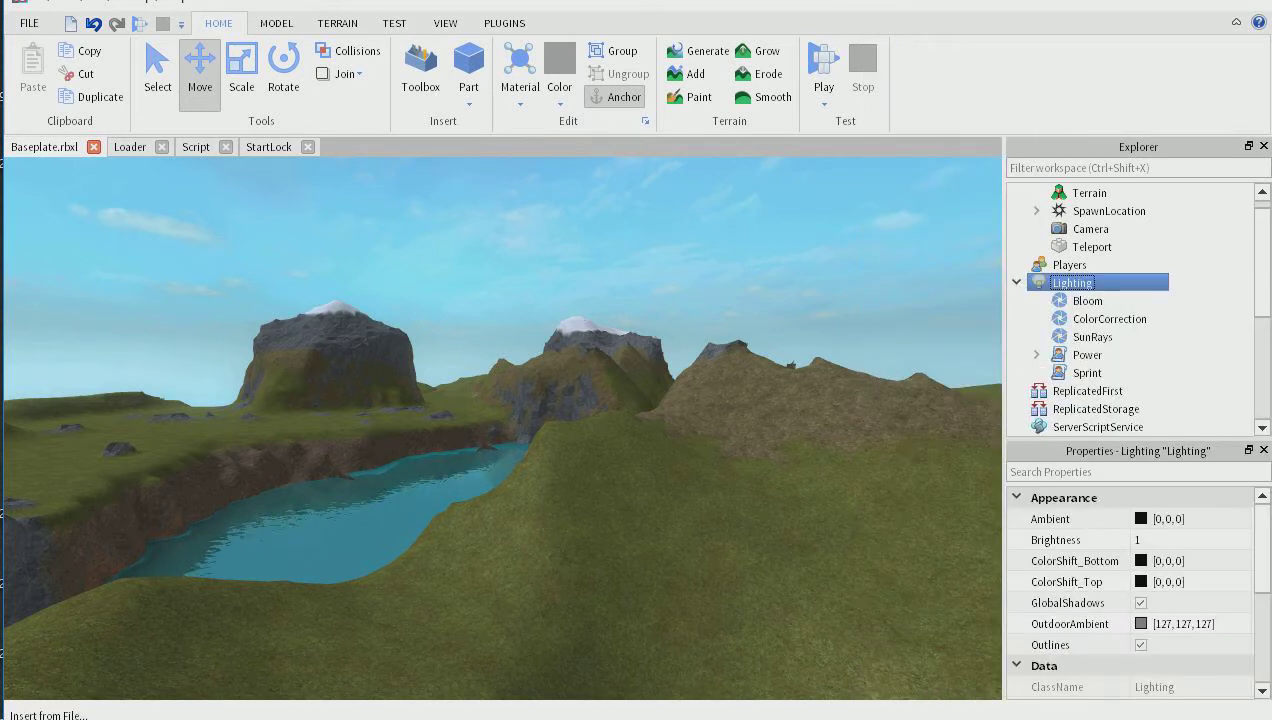
Step: Face the sun above the mountains and try a SunRays Intensity of 0.55
right_drag(700, 428, 268, 345)
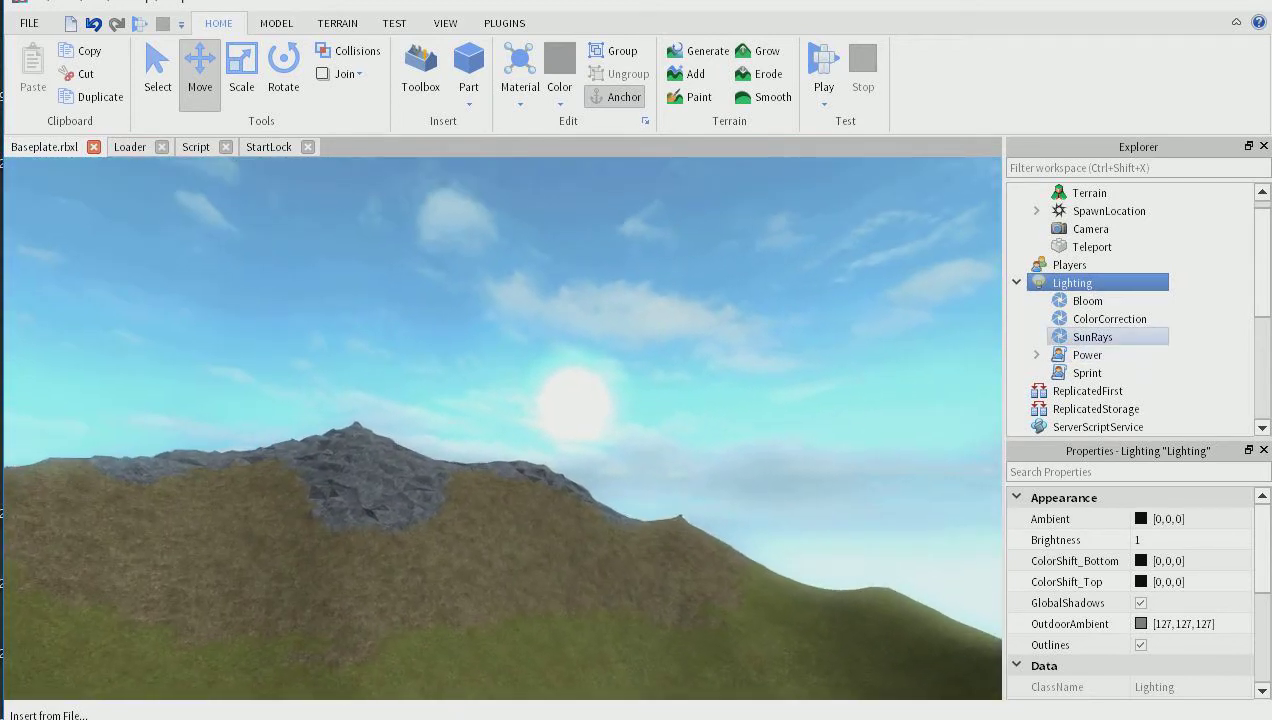
click(1092, 336)
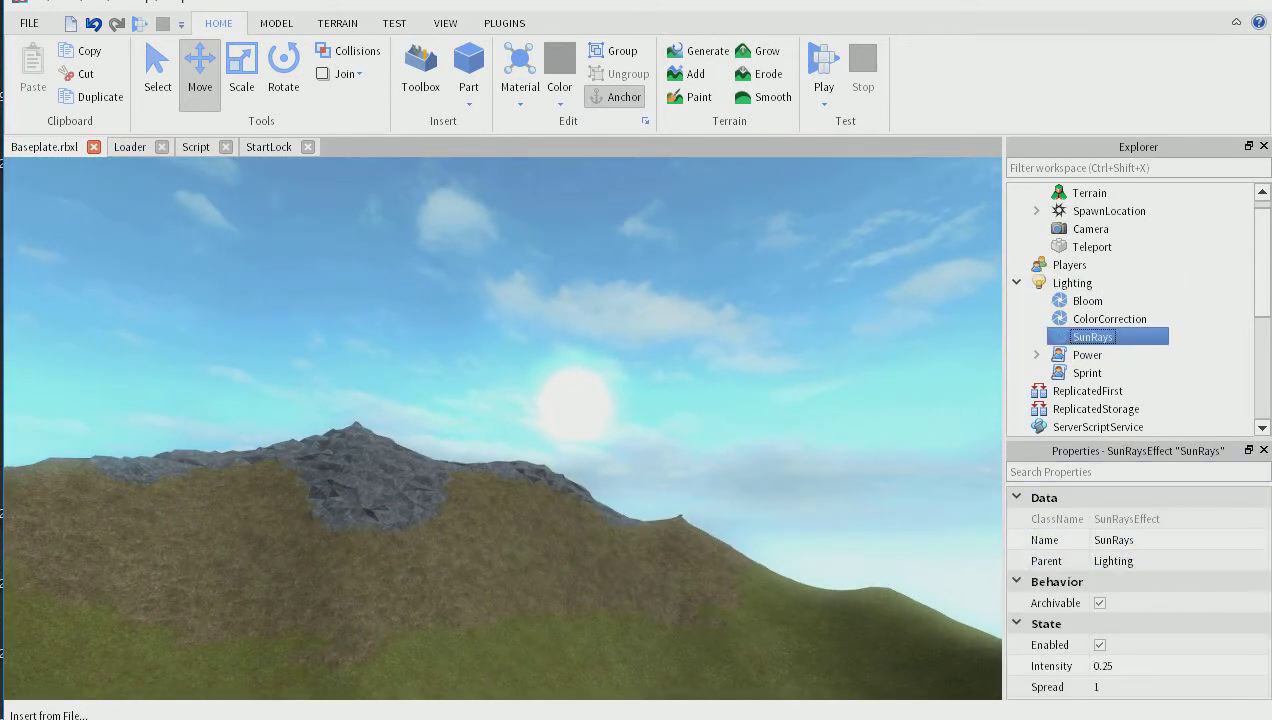
right_drag(636, 428, 570, 461)
key(w)
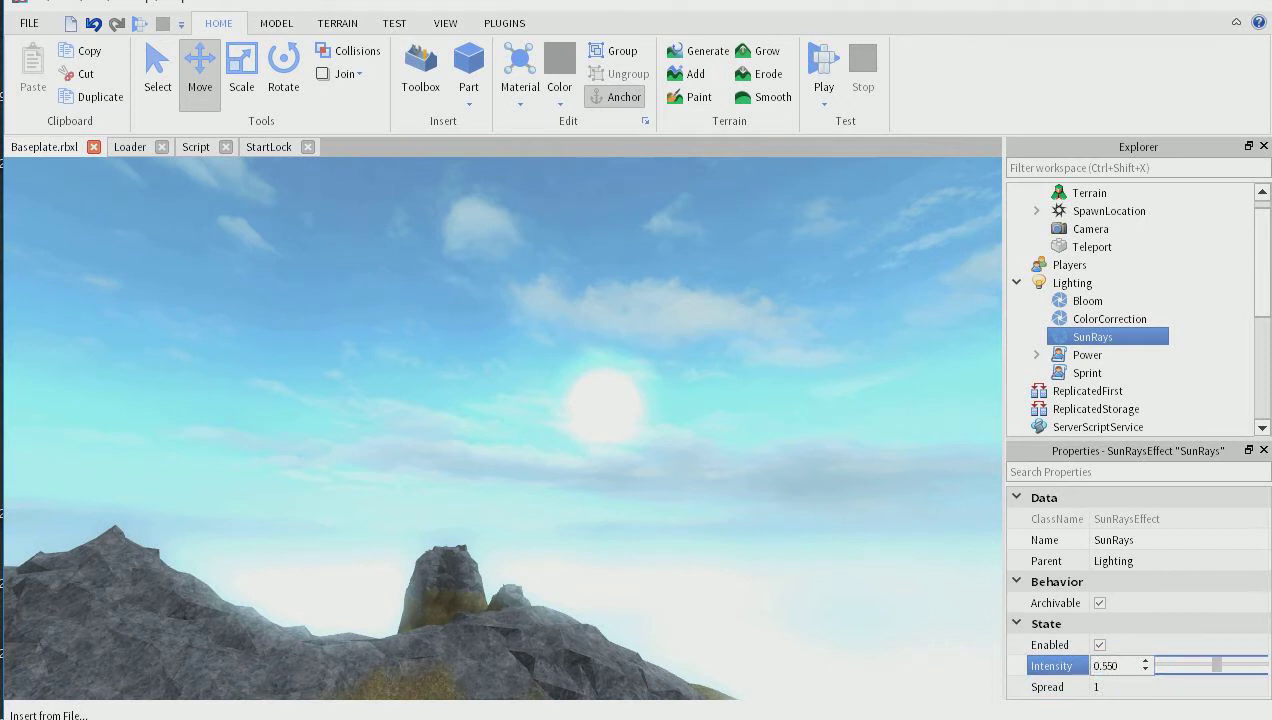
Step: Set the Rendering EditQualityLevel to Level20 in the Studio settings
click(29, 23)
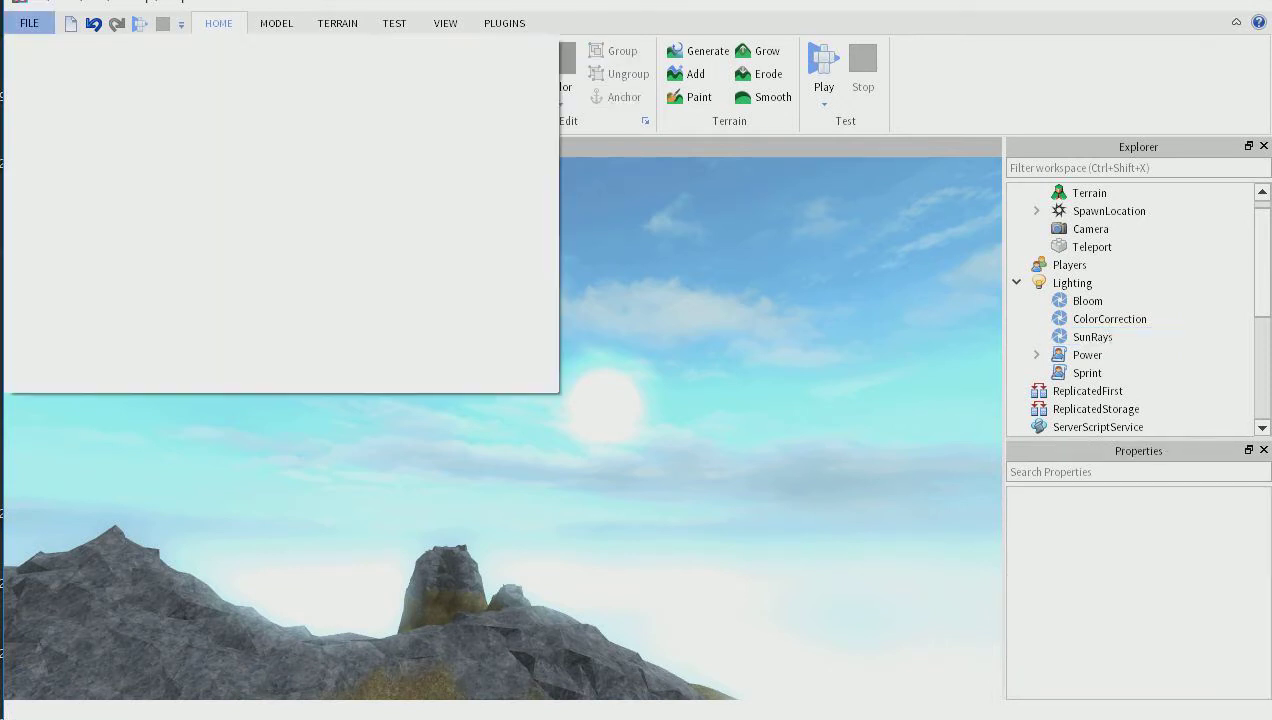
click(72, 350)
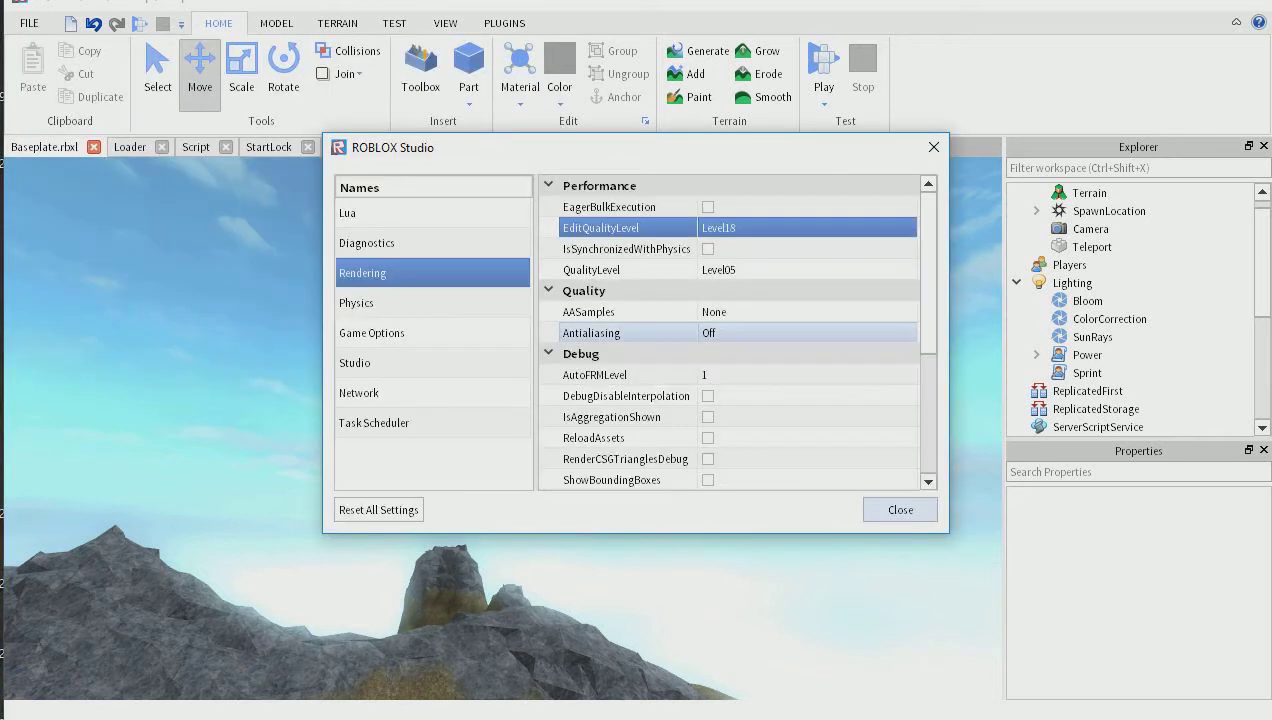
click(806, 227)
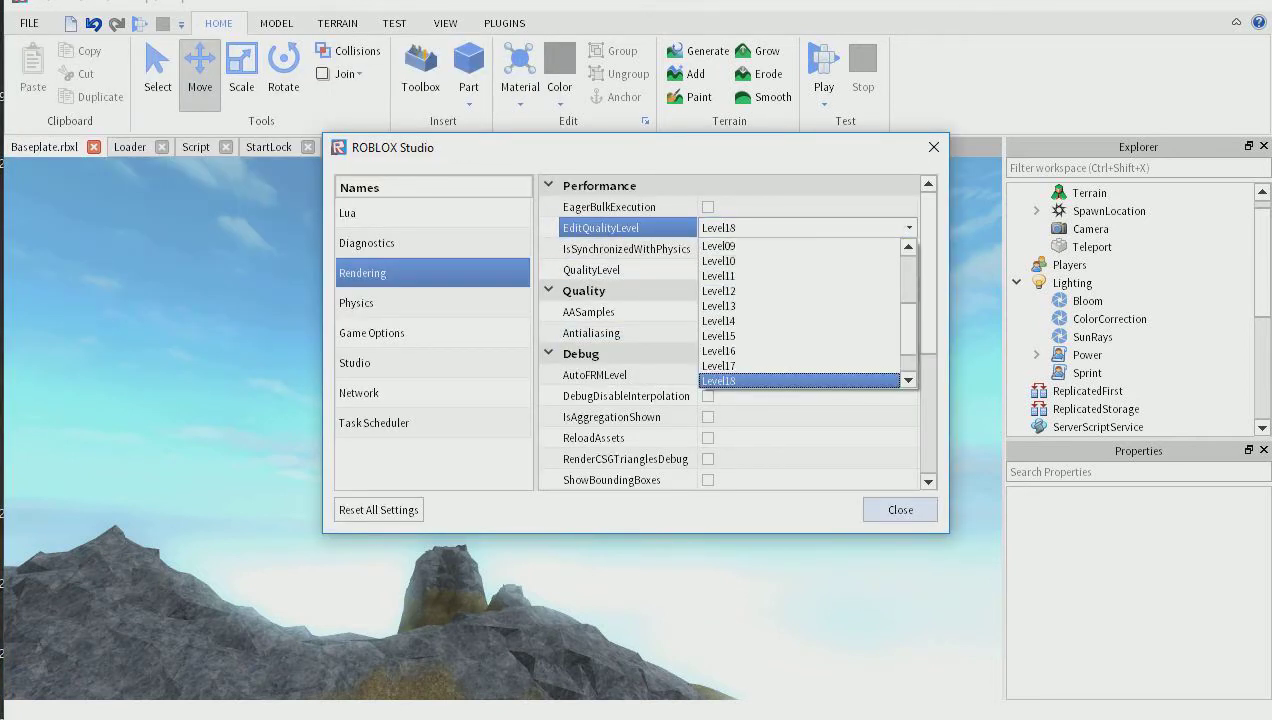
scroll(799, 365, down, 1)
click(799, 365)
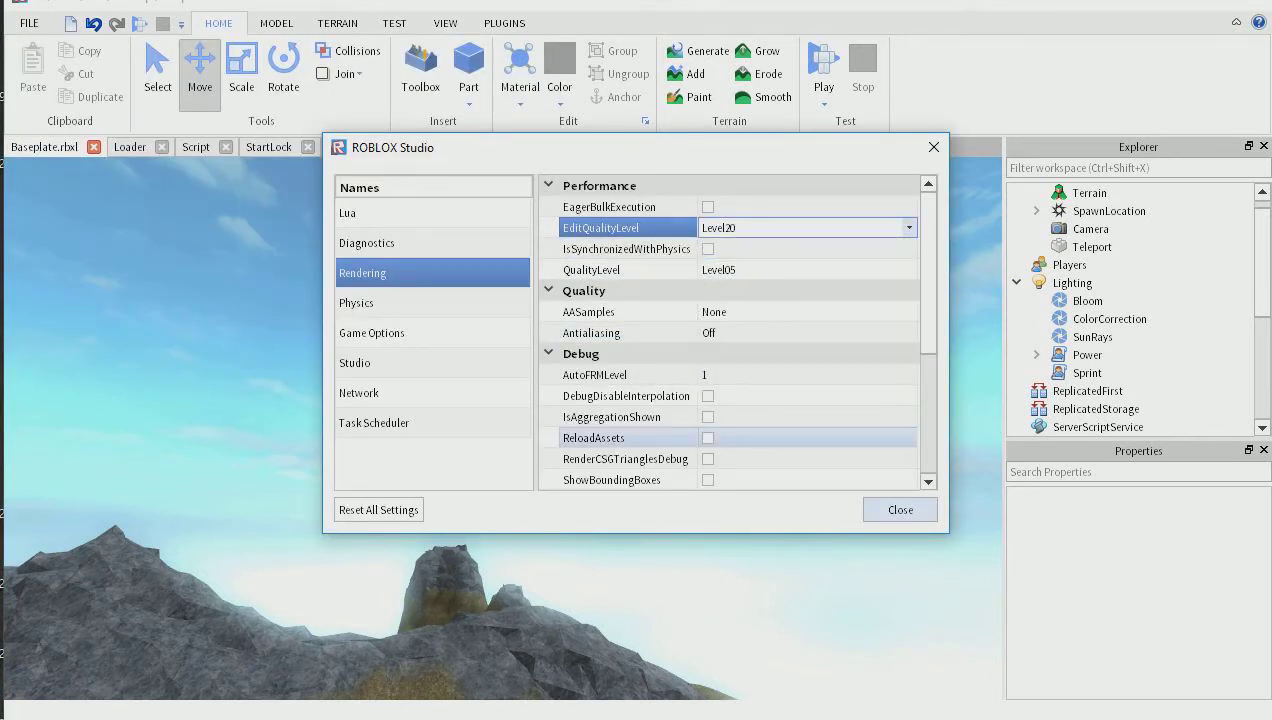
click(899, 509)
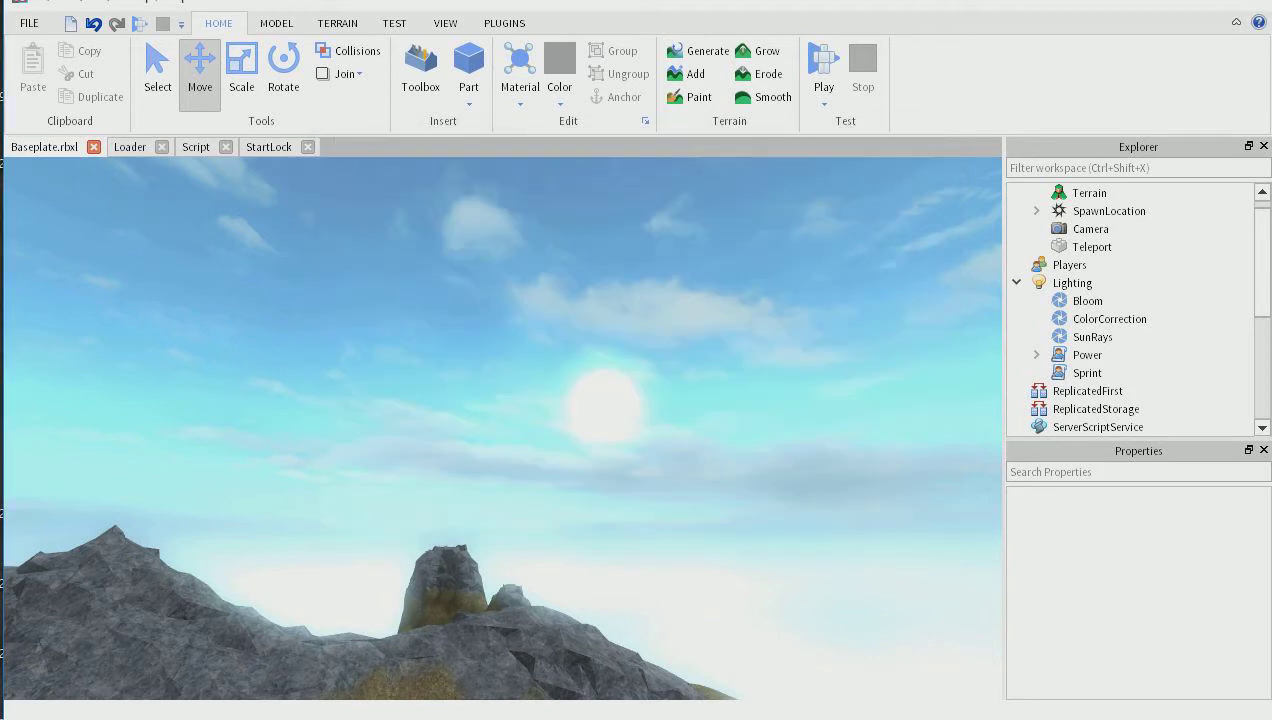
Step: Set the SunRays effect's Intensity to 0.2 and its Spread to 0.6
right_drag(503, 428, 440, 395)
right_drag(503, 428, 640, 325)
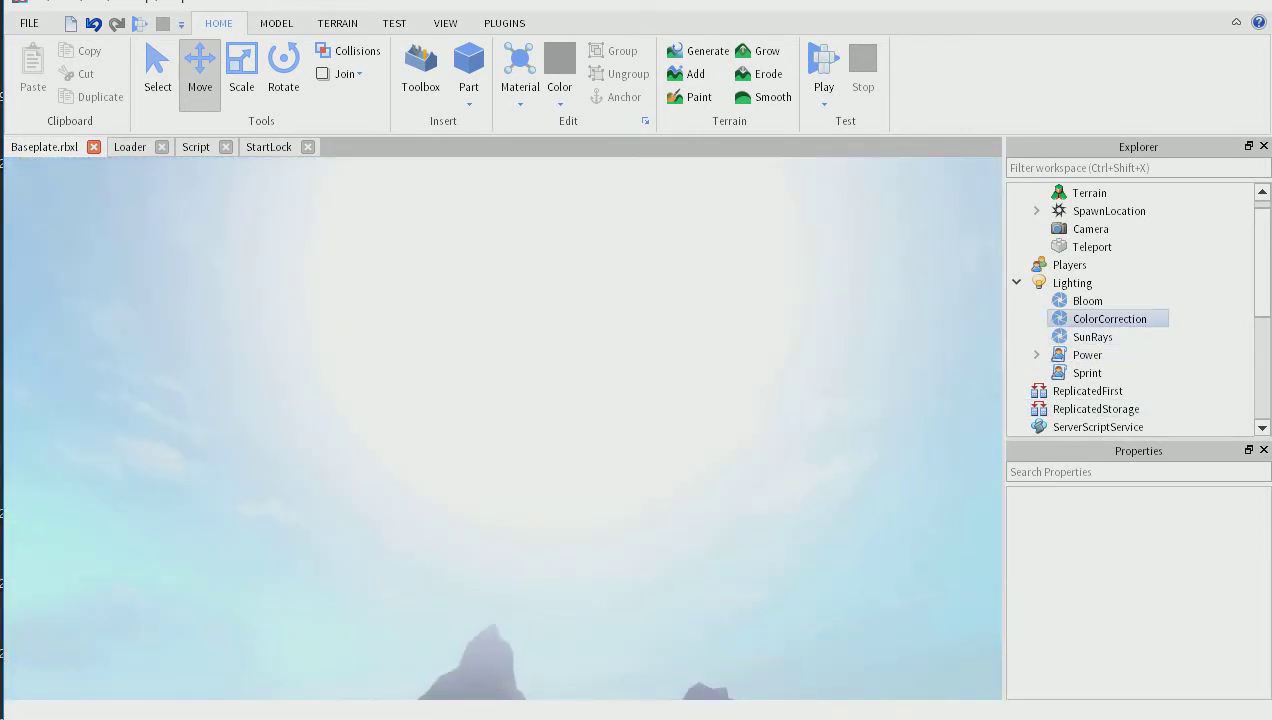
click(1092, 337)
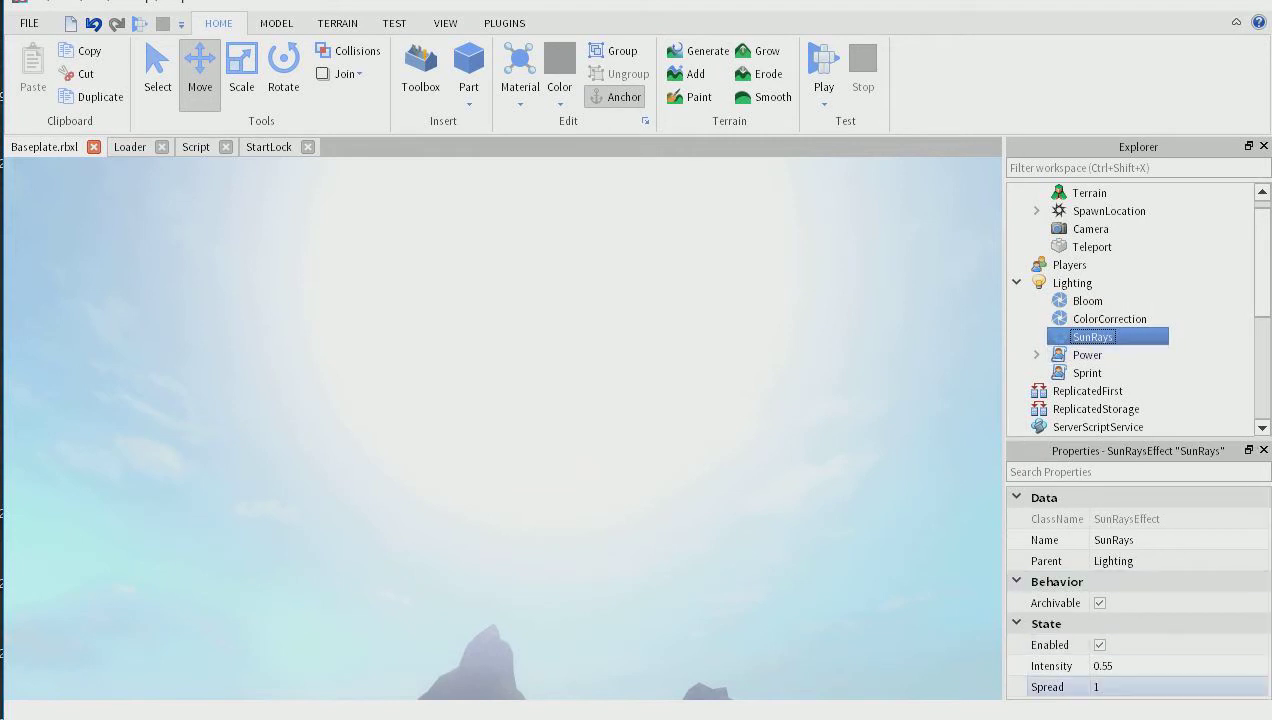
click(1105, 666)
text(0.2)
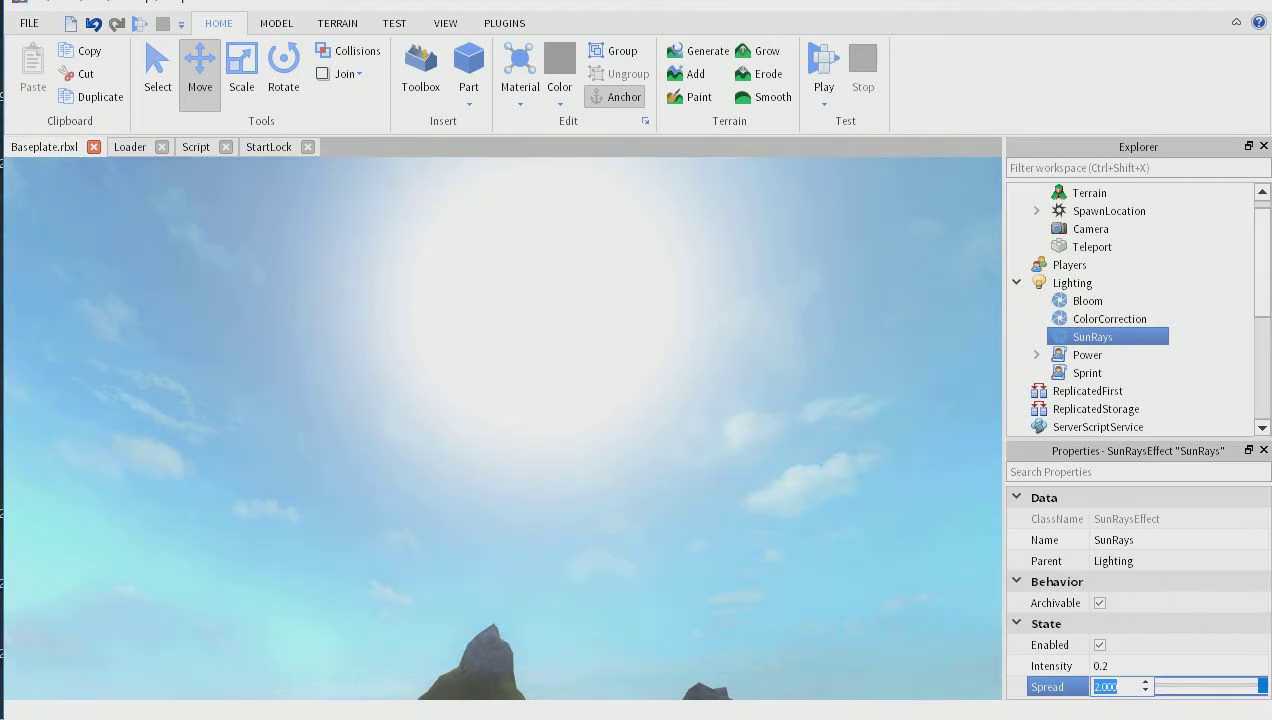
drag(1211, 686, 1180, 686)
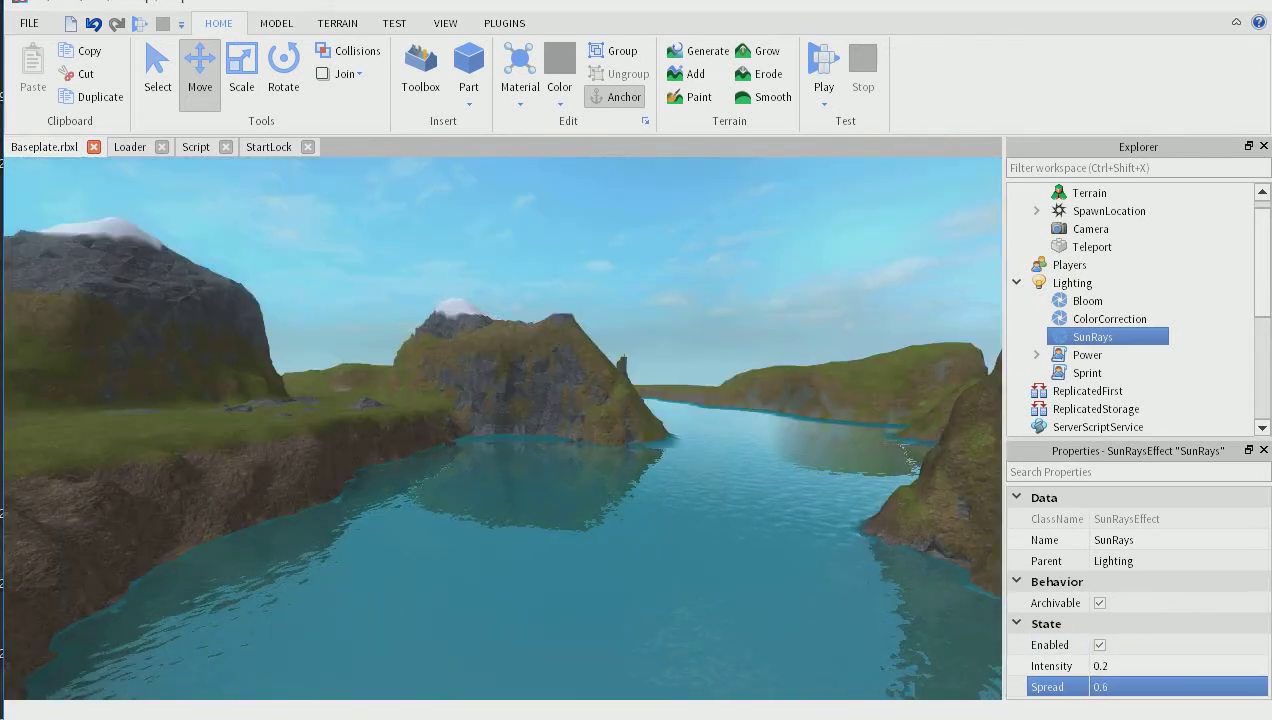
Step: Look over the lake and cliffs, then run a play test and enter the terrain from the START screen
right_drag(503, 428, 340, 462)
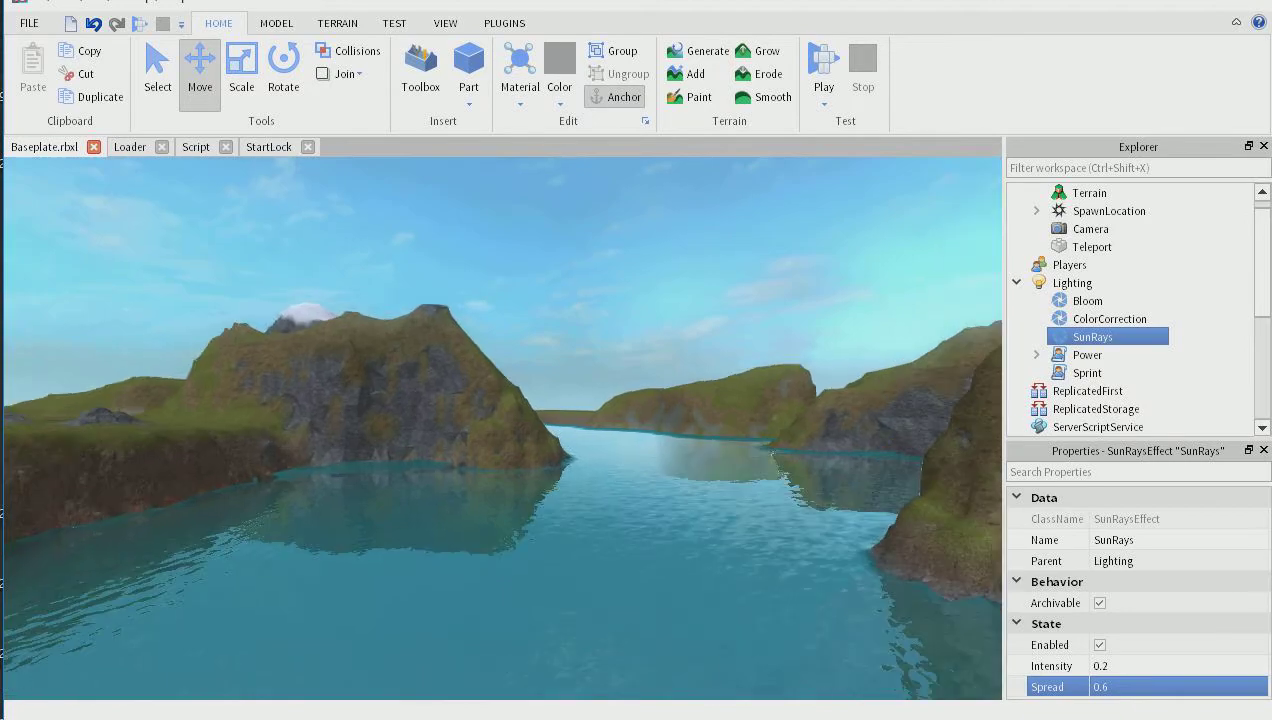
key(w)
key(w)
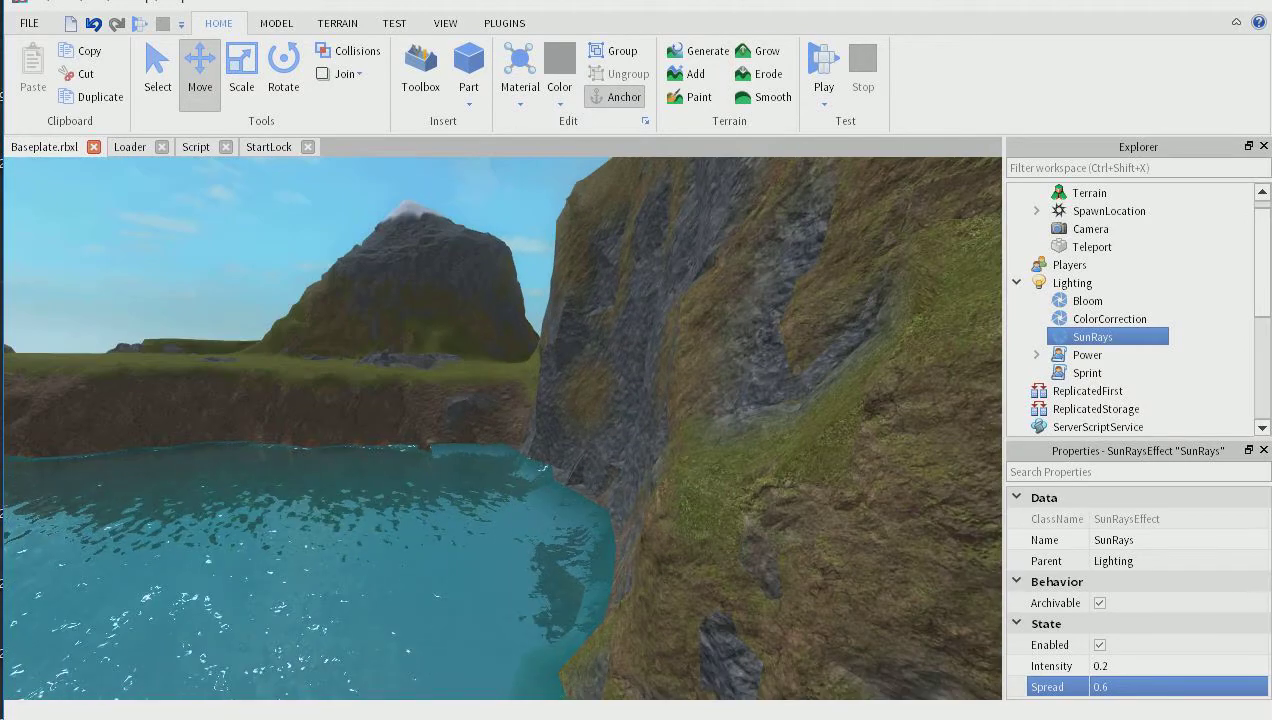
key(F5)
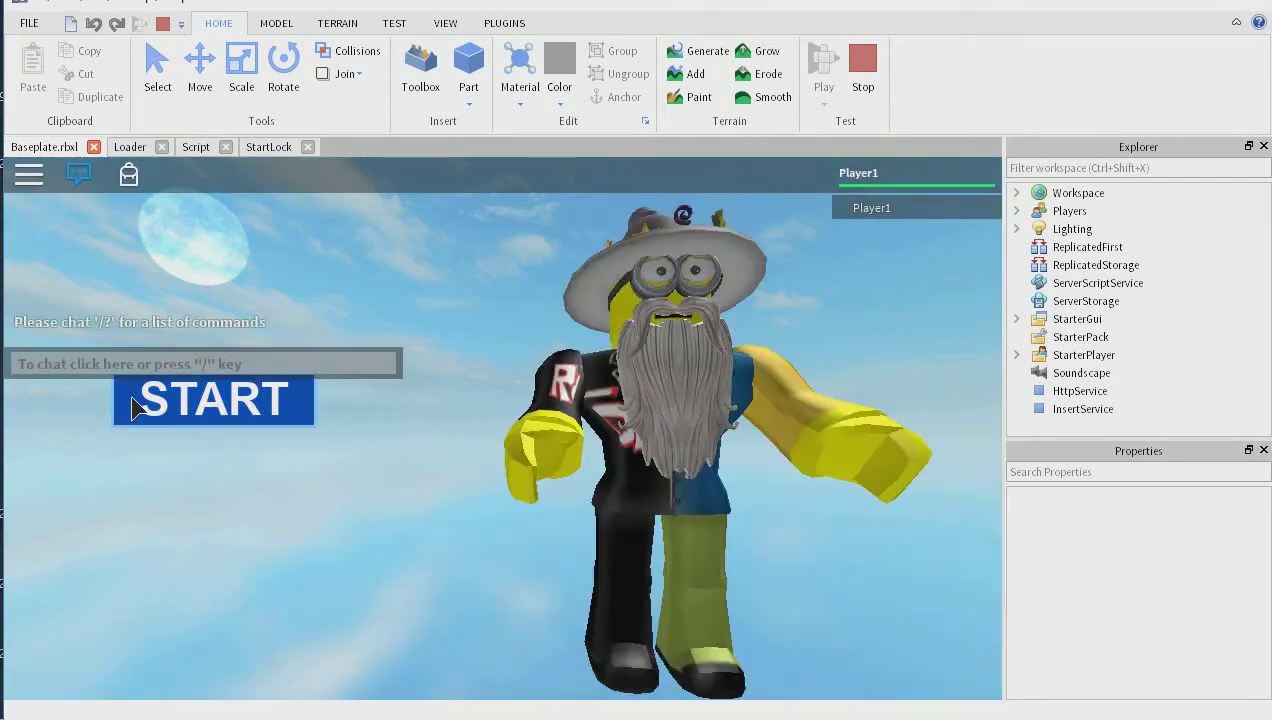
click(232, 395)
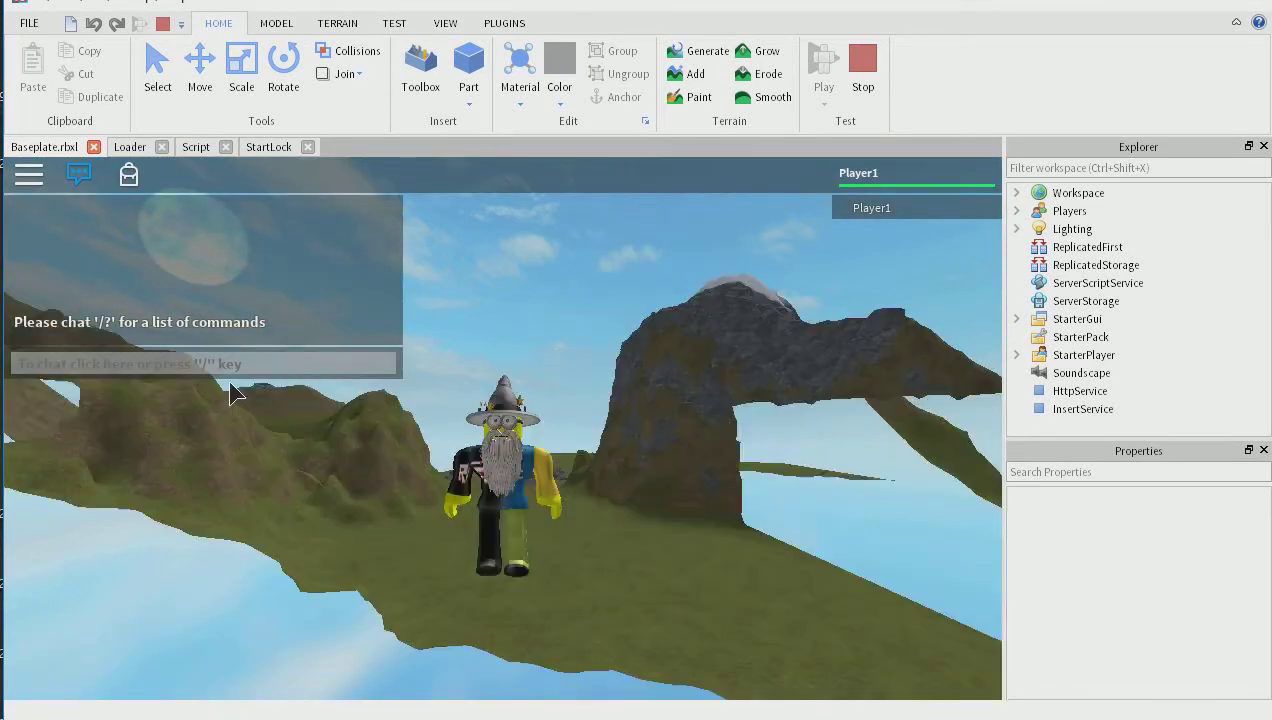
Step: Walk the character across the grassland and examine how the terrain renders from near and far
scroll(691, 376, down, 5)
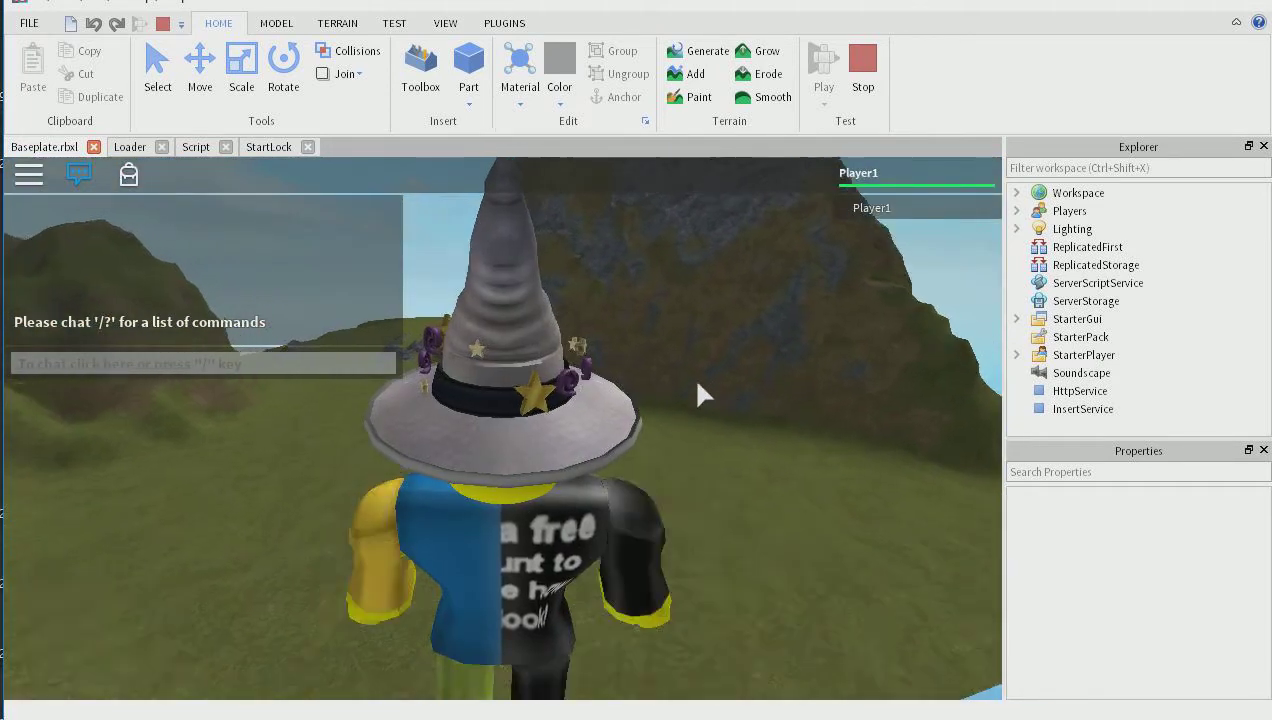
key(w)
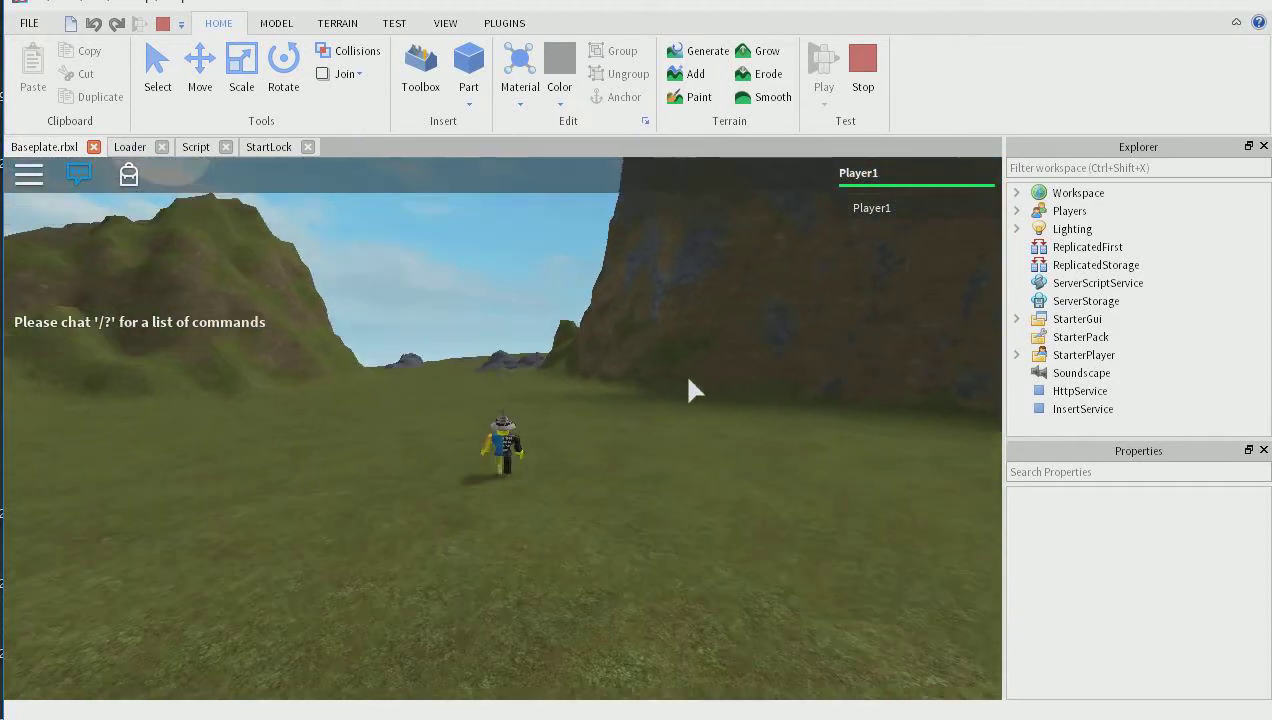
scroll(688, 380, down, 6)
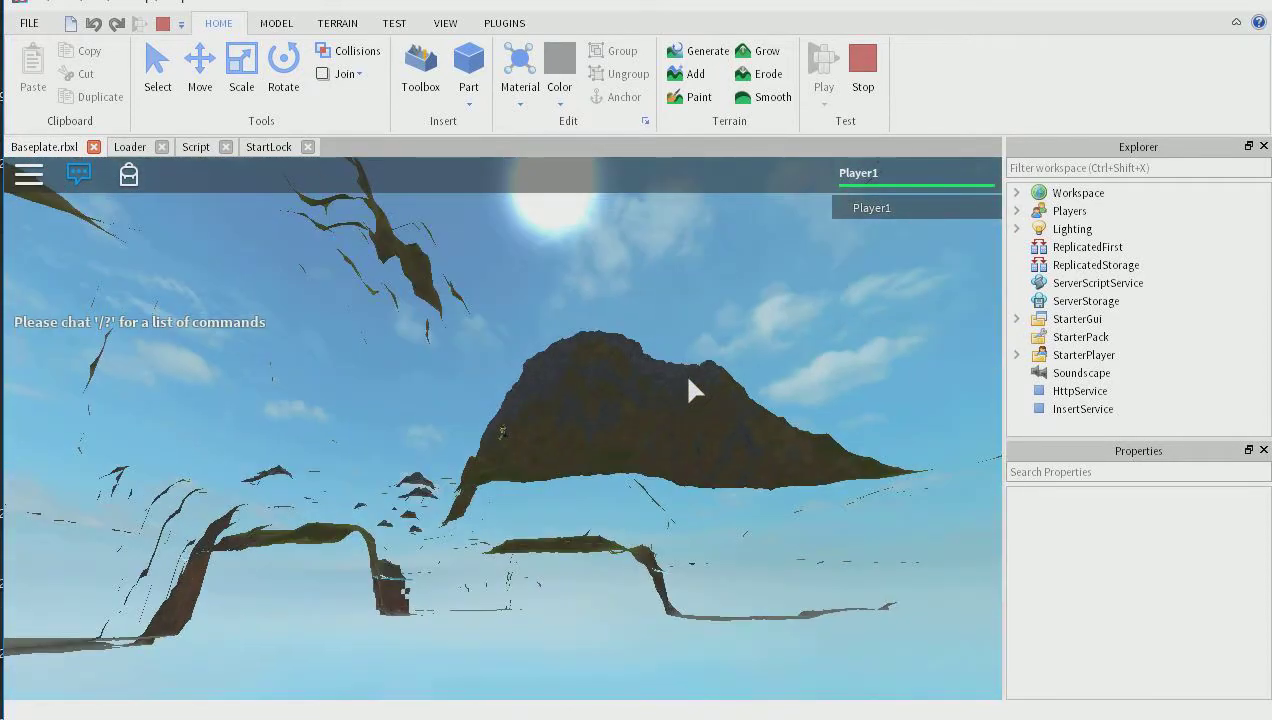
scroll(688, 380, up, 6)
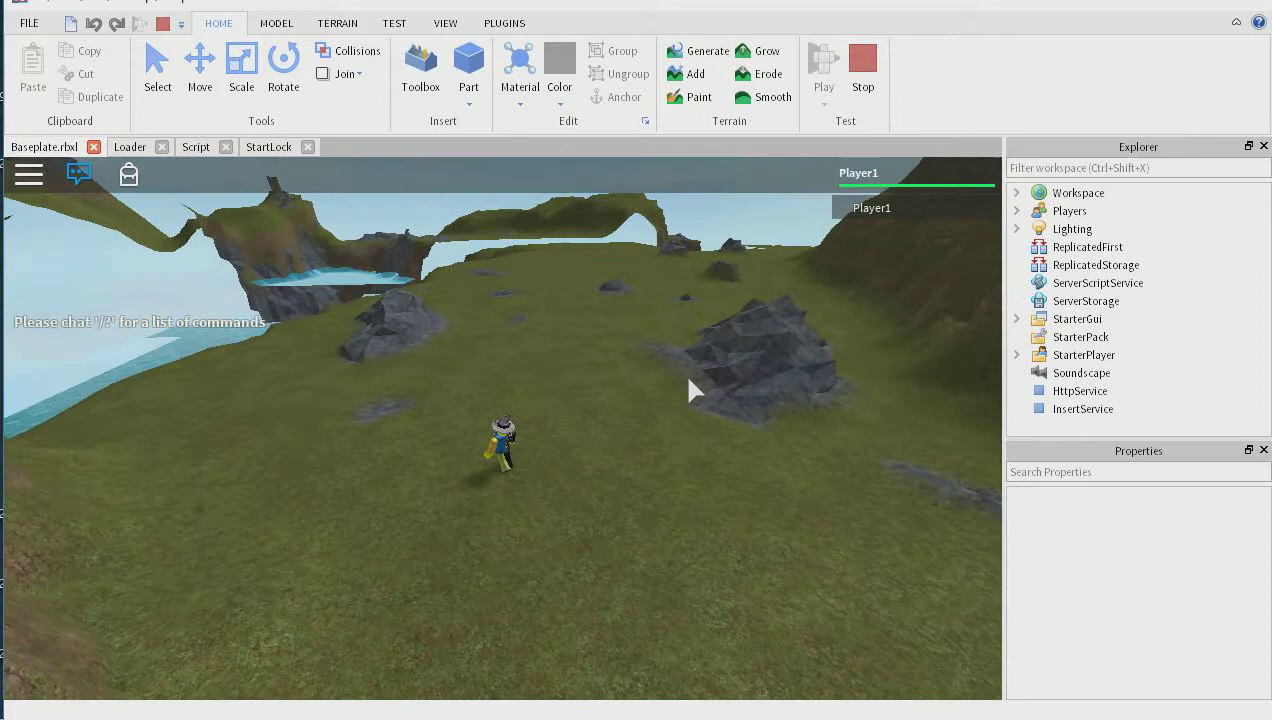
key(w)
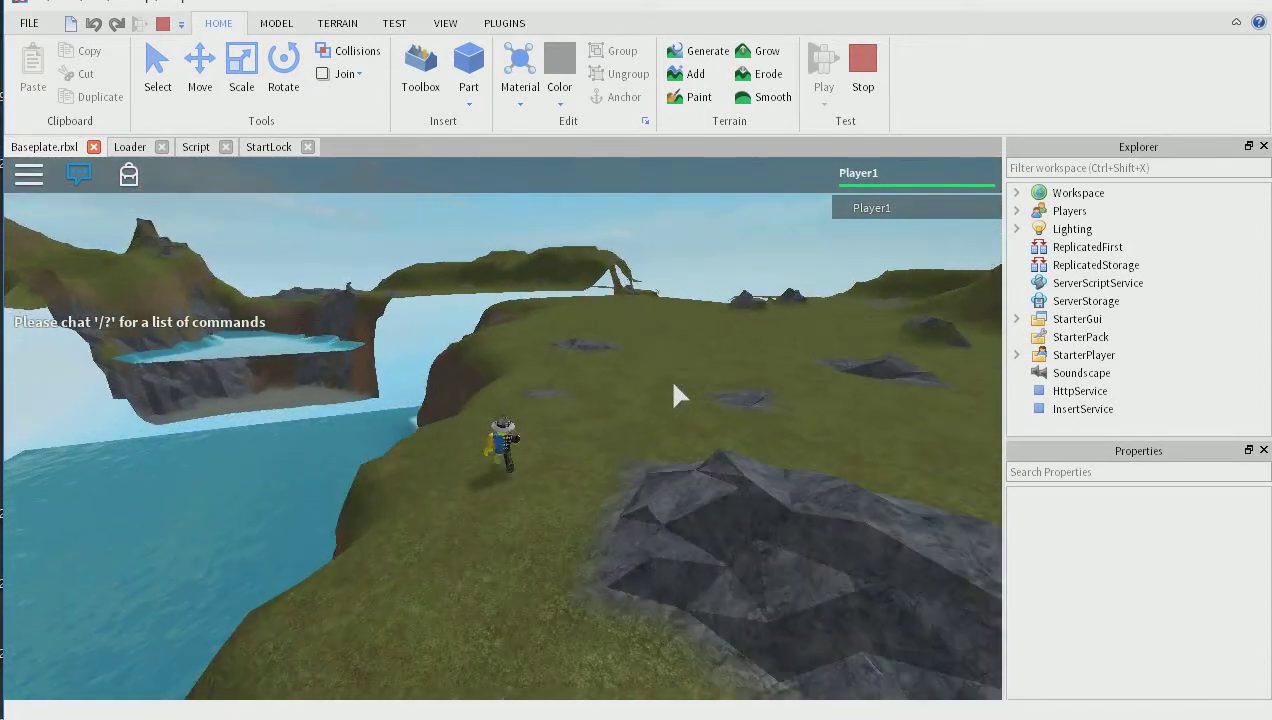
Step: Try a different Graphics Quality in the running game's settings and return to the game
key(Escape)
click(340, 250)
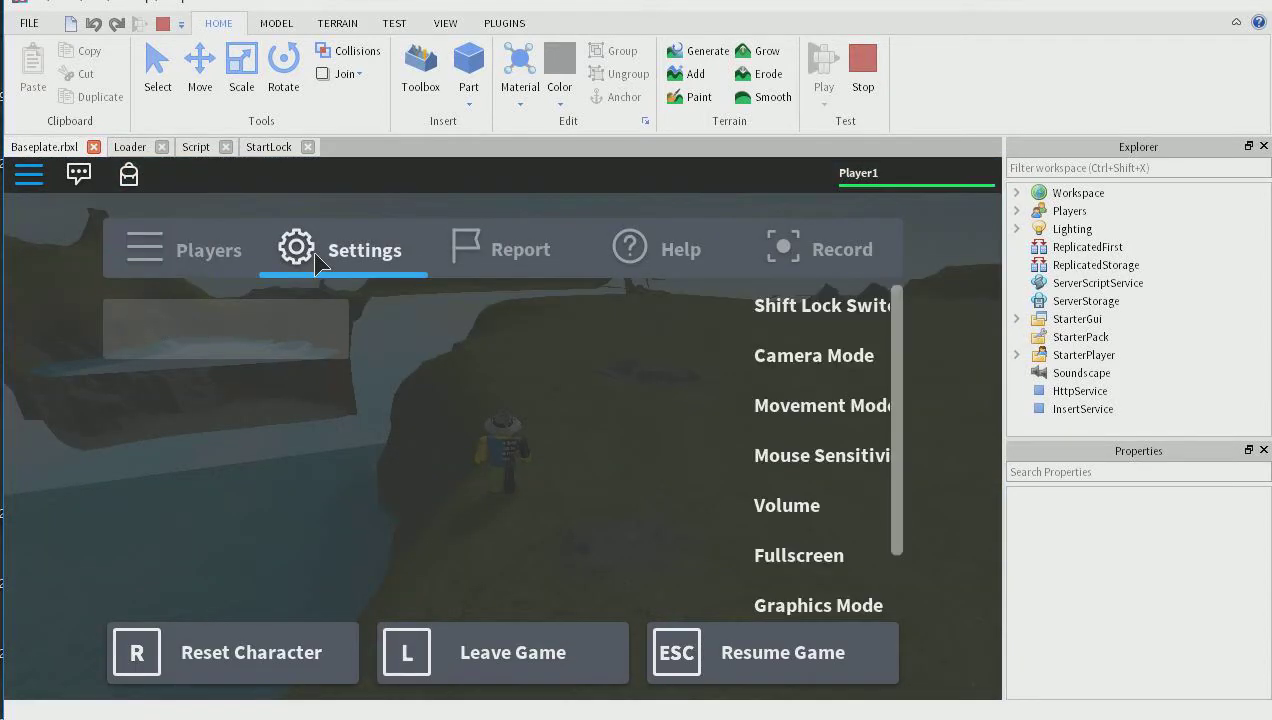
scroll(678, 580, down, 1)
scroll(670, 595, down, 1)
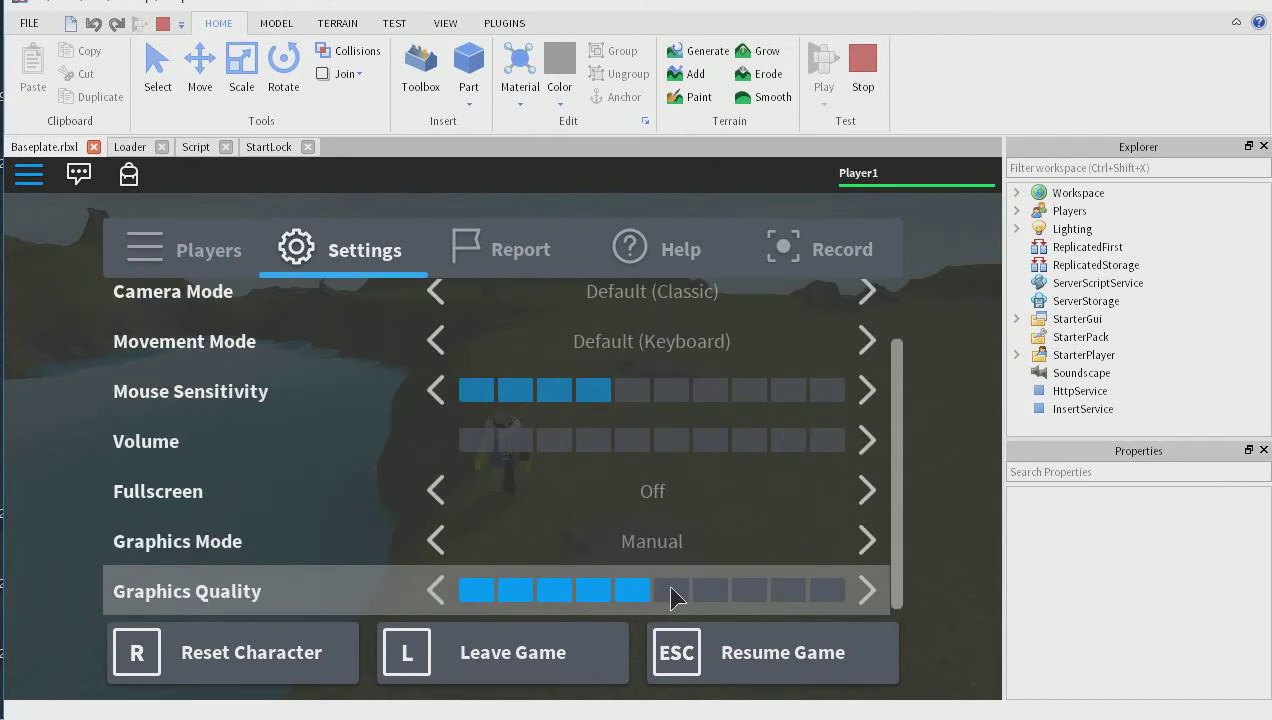
click(670, 591)
key(Escape)
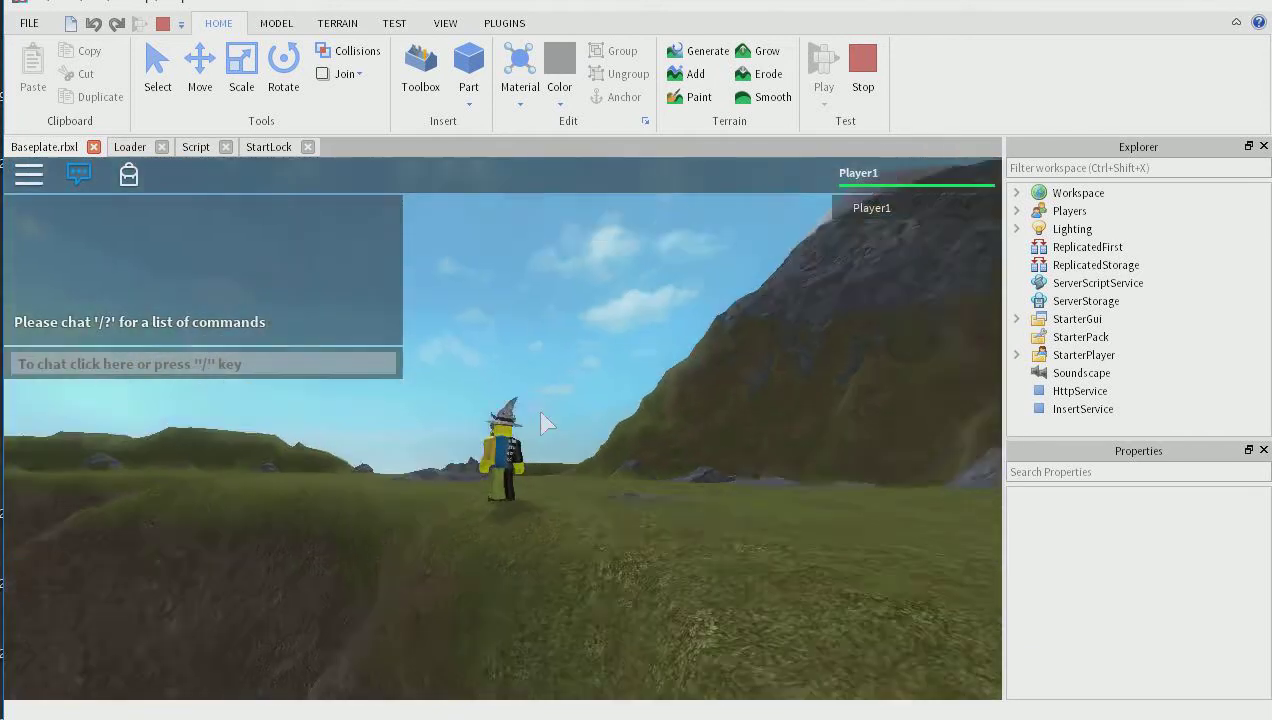
Step: Raise the running game's Graphics Quality to eight bars and resume the game
key(Escape)
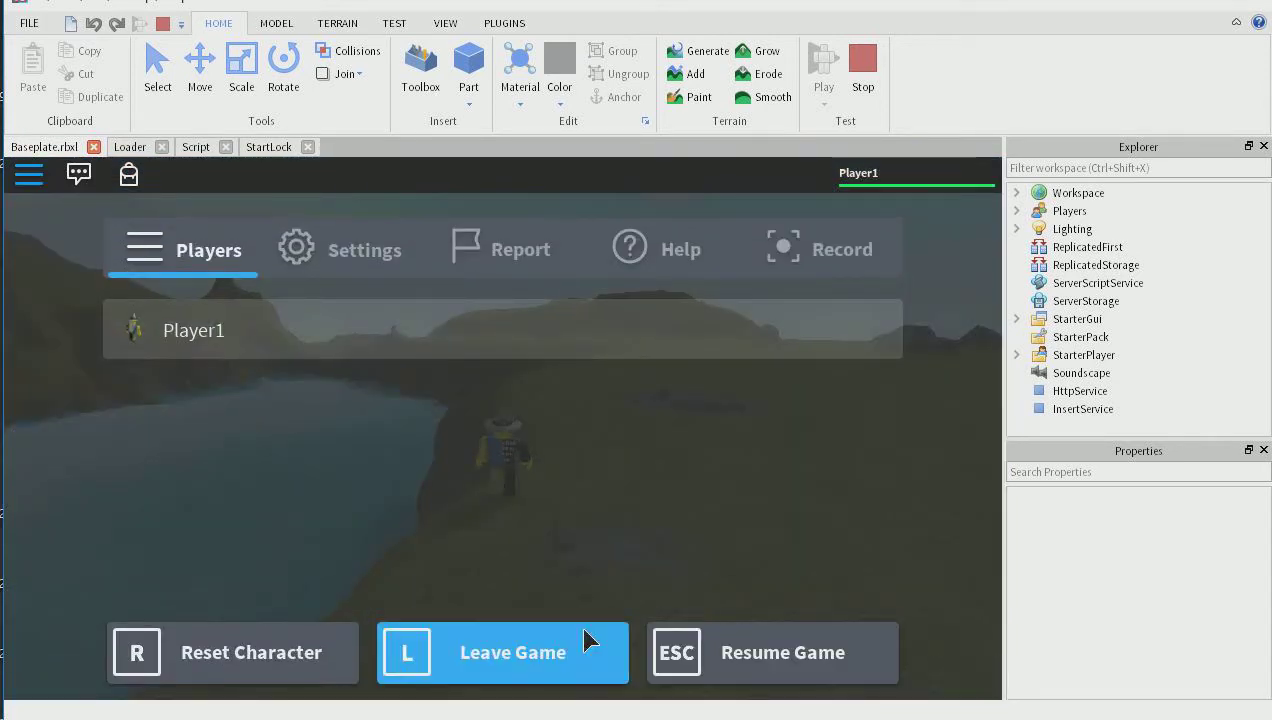
click(389, 249)
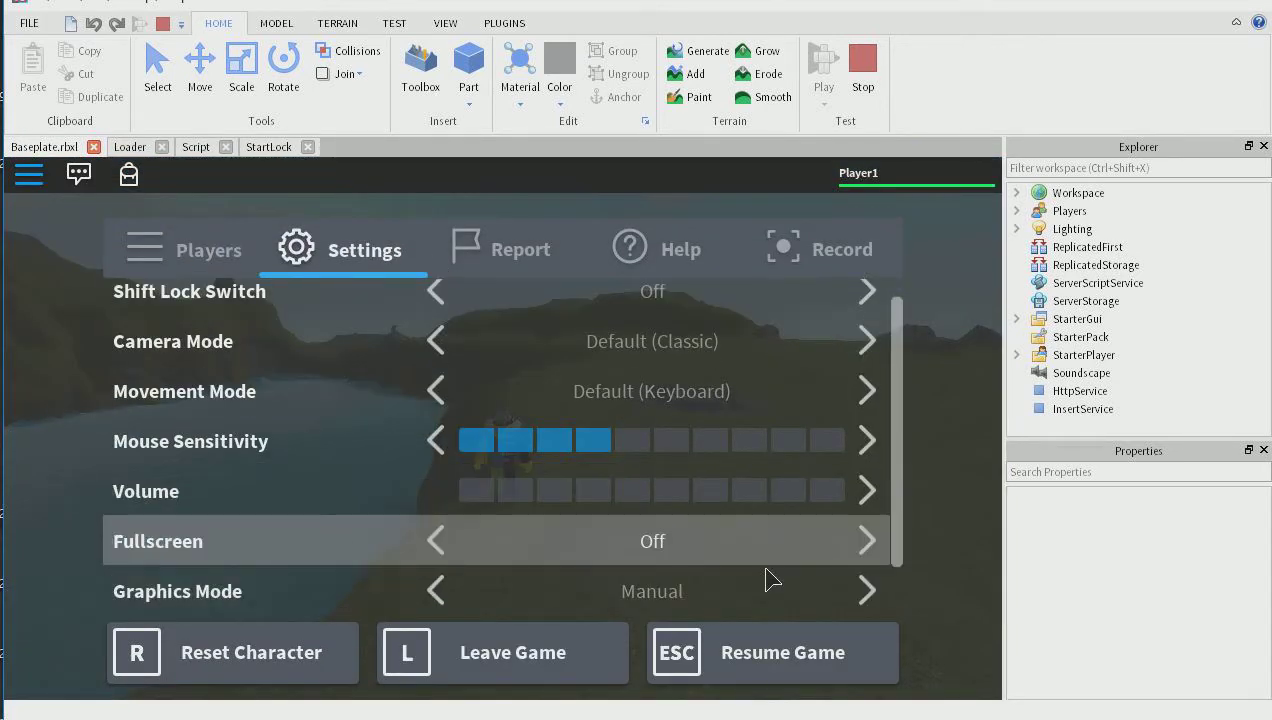
scroll(768, 585, down, 1)
scroll(768, 590, down, 1)
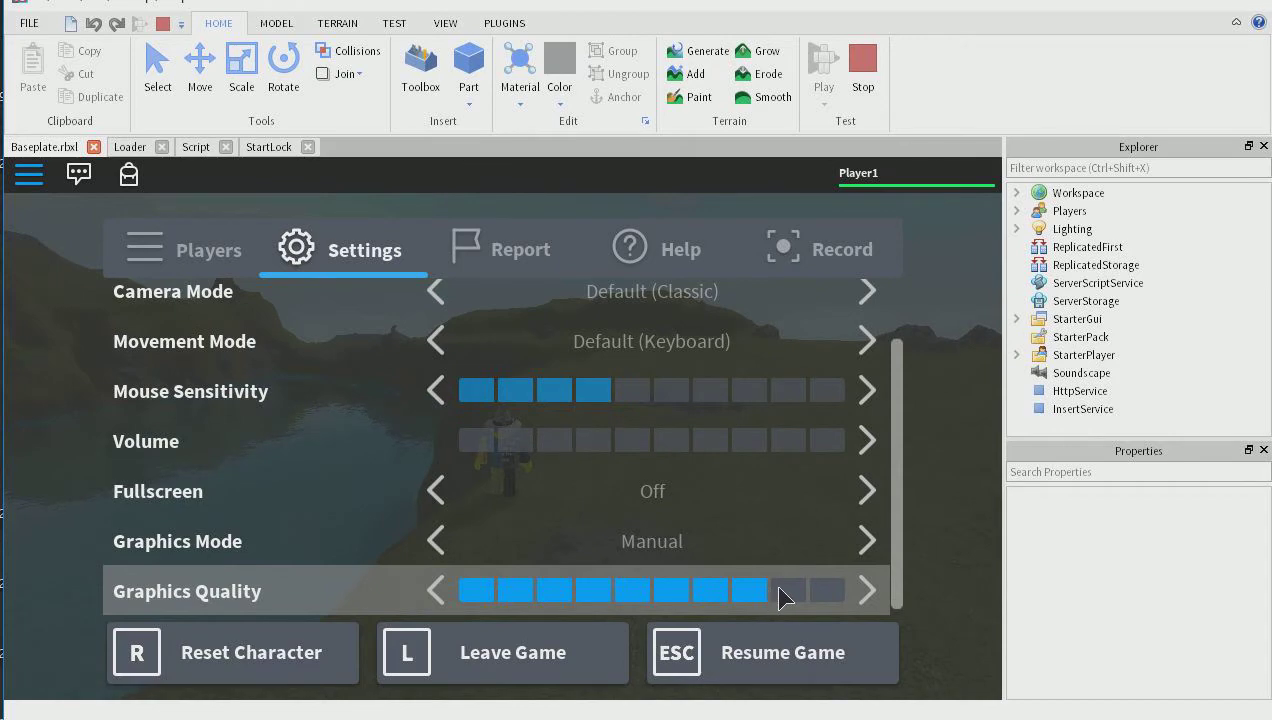
click(775, 652)
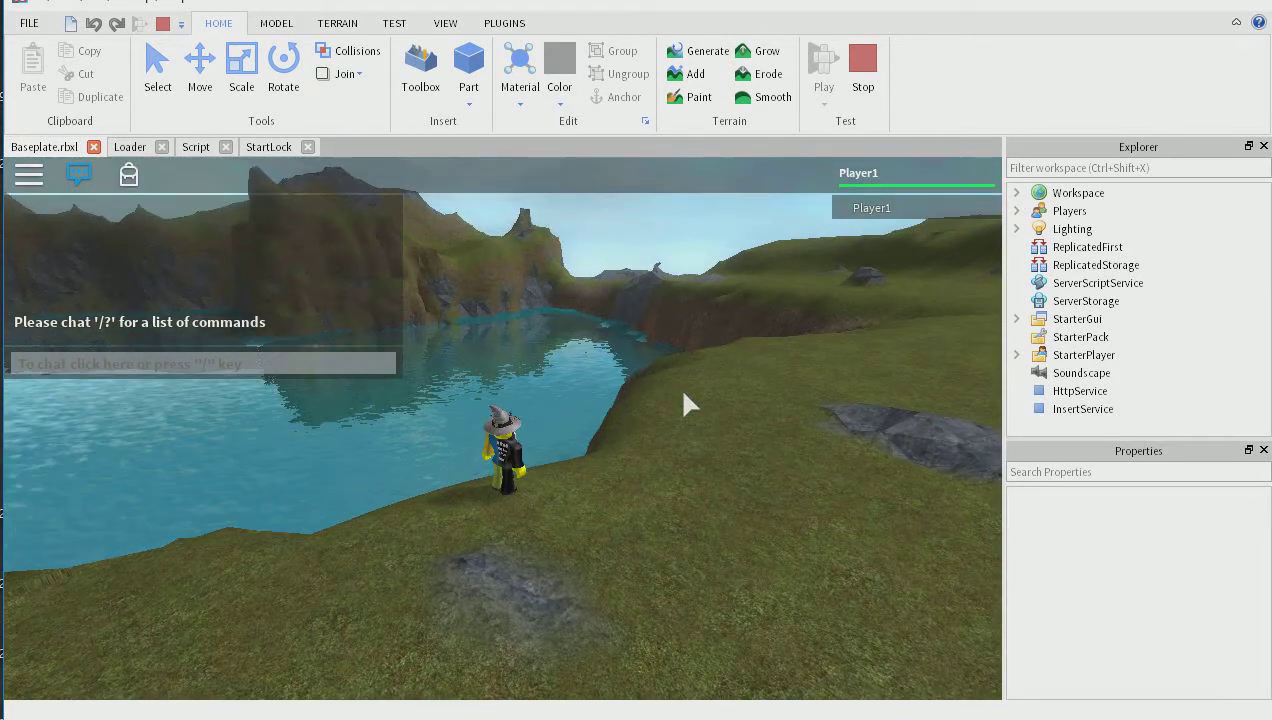
Step: Move the character into the lake, swim underwater and surface beside the cliff to examine the water
right_drag(683, 393, 703, 407)
key(w)
key(w)
key(space)
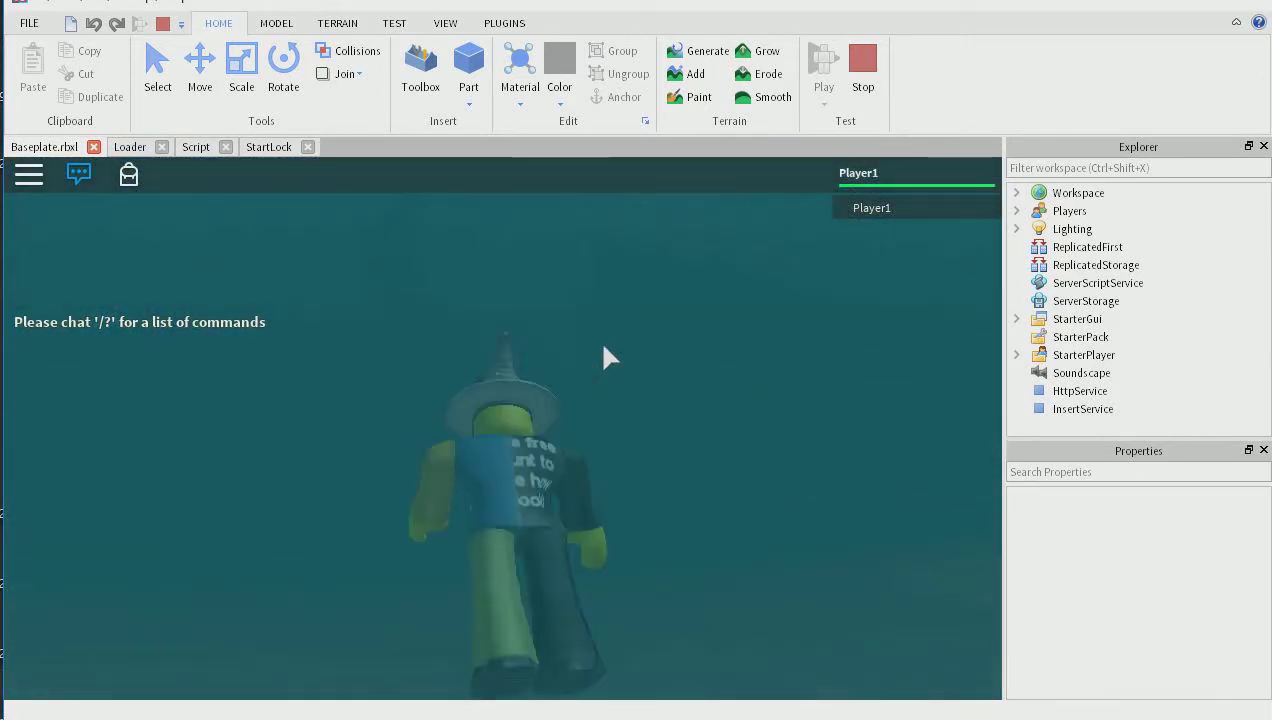
key(w)
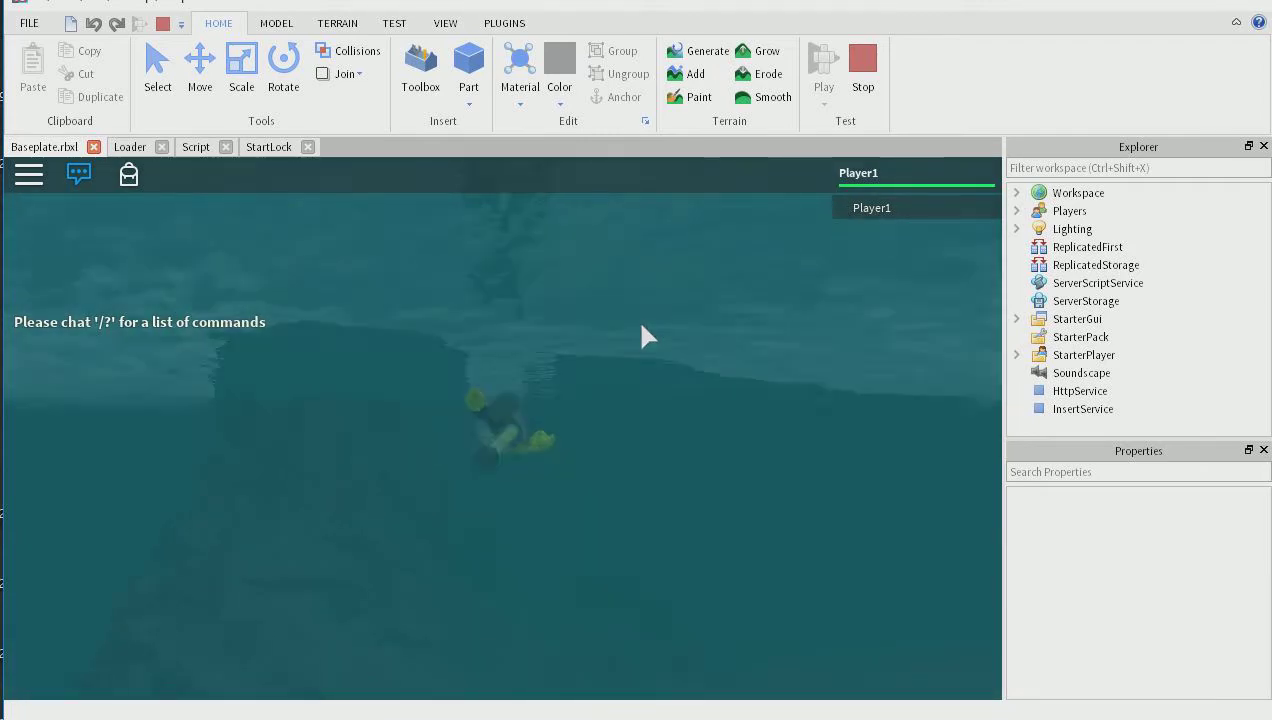
key(space)
key(Right)
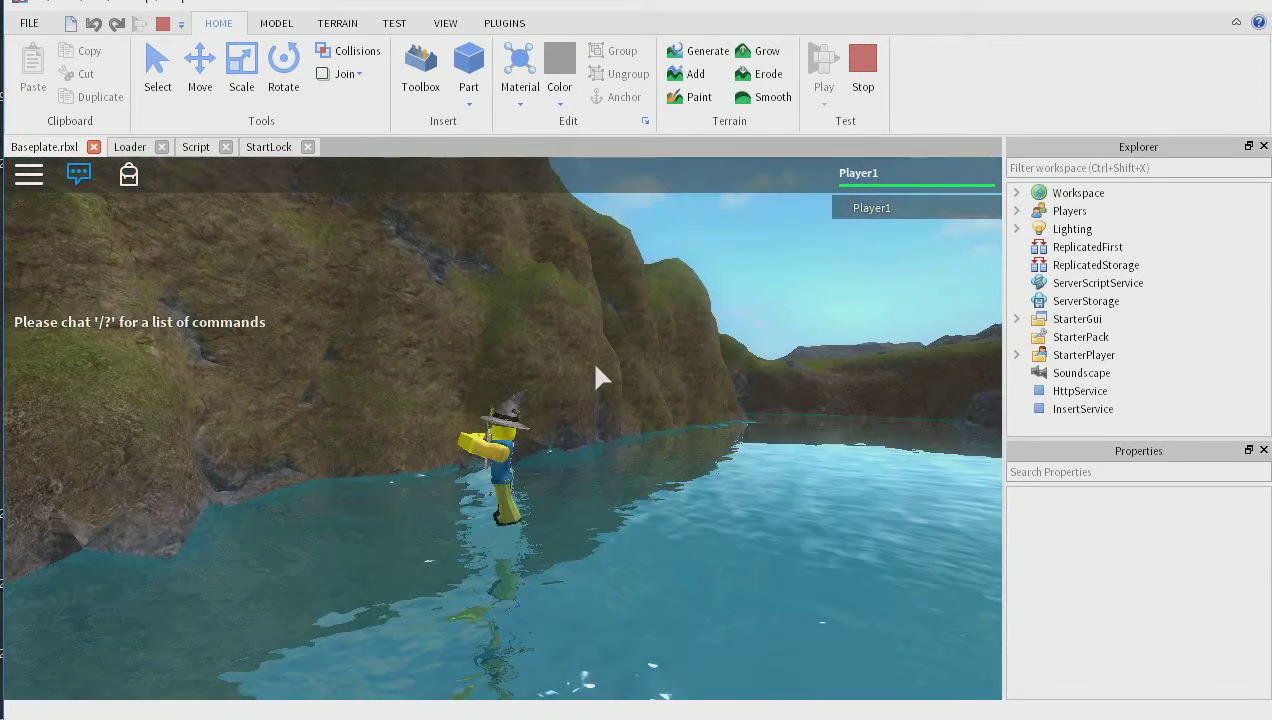
Step: Swim along the cliff and inspect the water's reflections and sunlight from above and near the surface
right_drag(595, 367, 595, 440)
key(w)
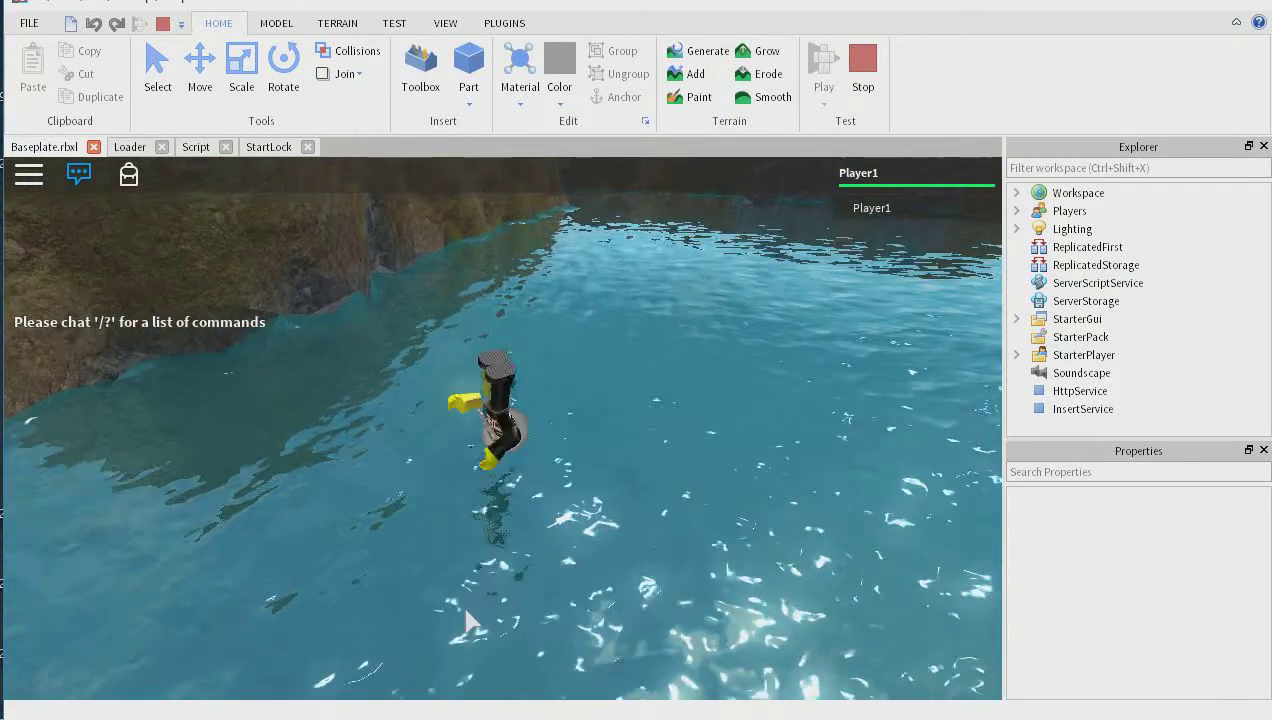
right_drag(624, 331, 624, 331)
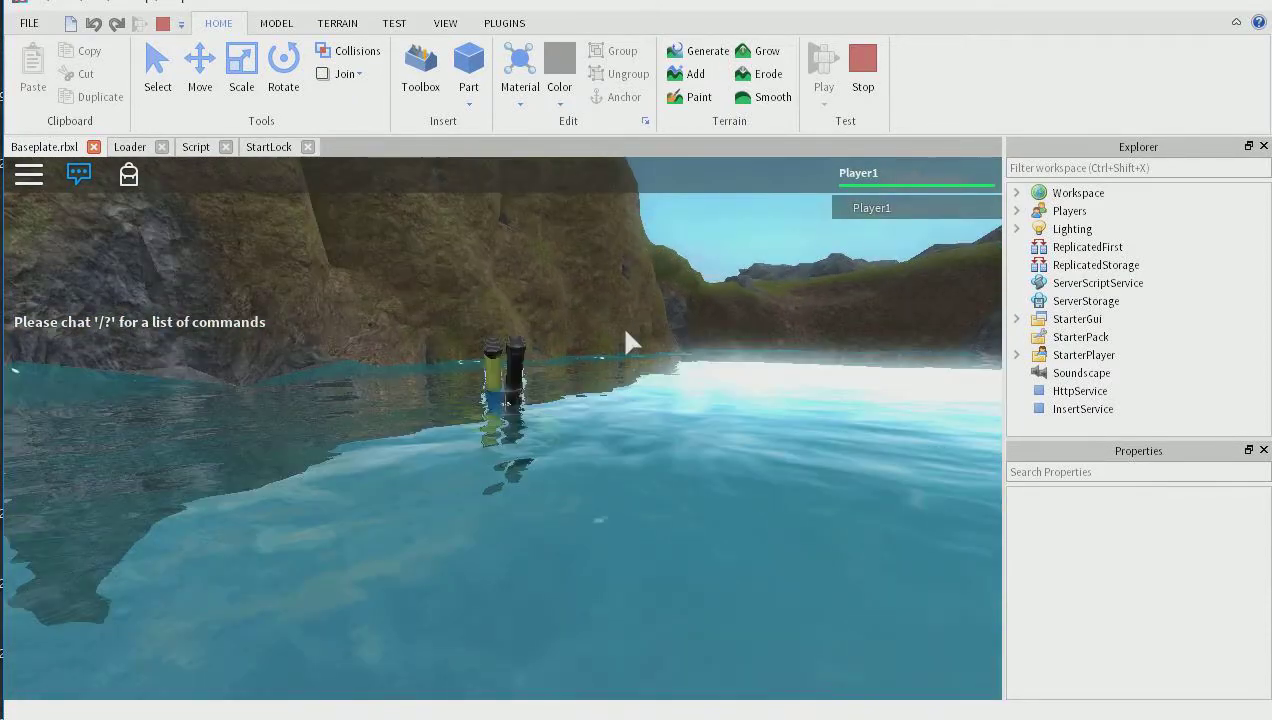
key(space)
key(Right)
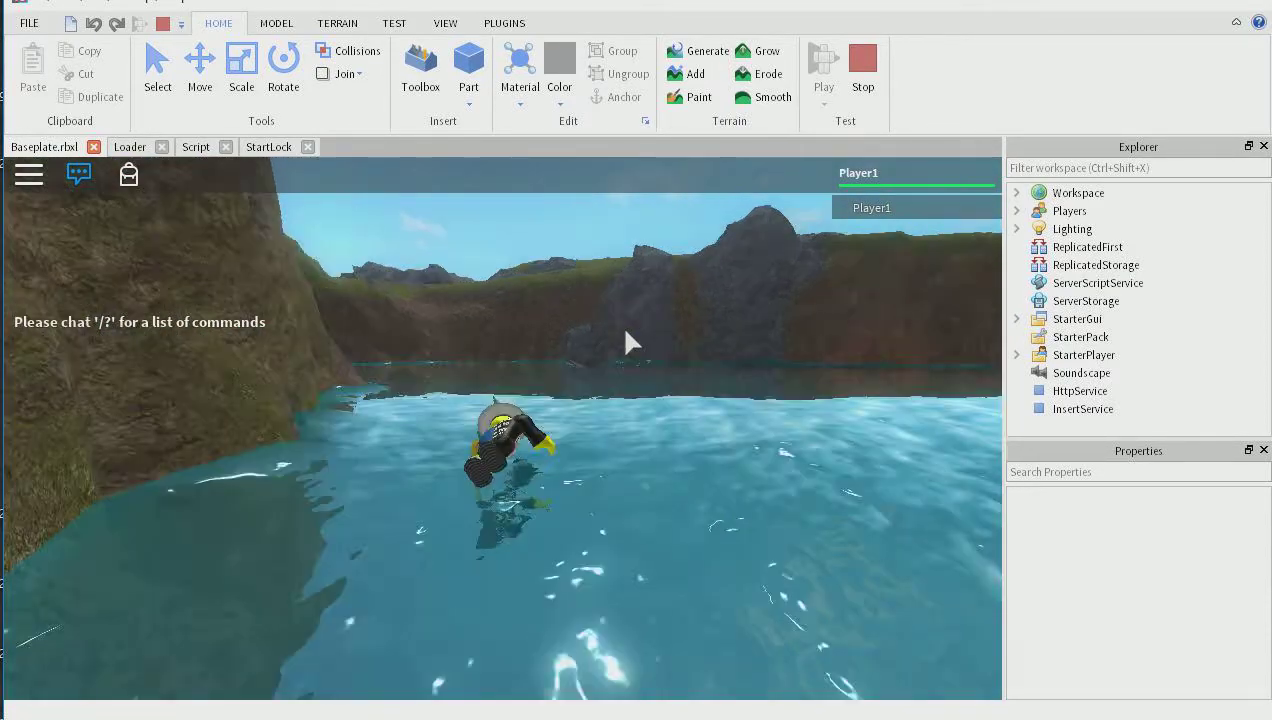
key(space)
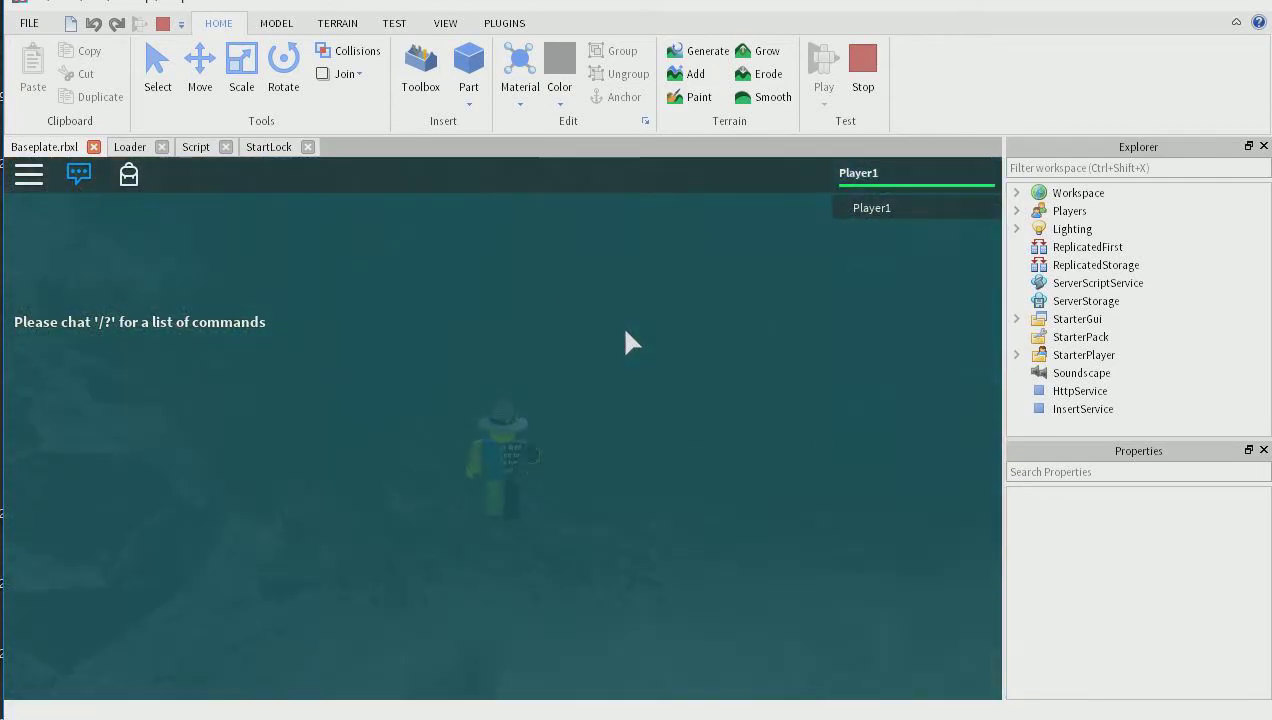
Step: Leave the lake with the character, climb the cliff and walk onto the grassy plateau with the rocks
key(space)
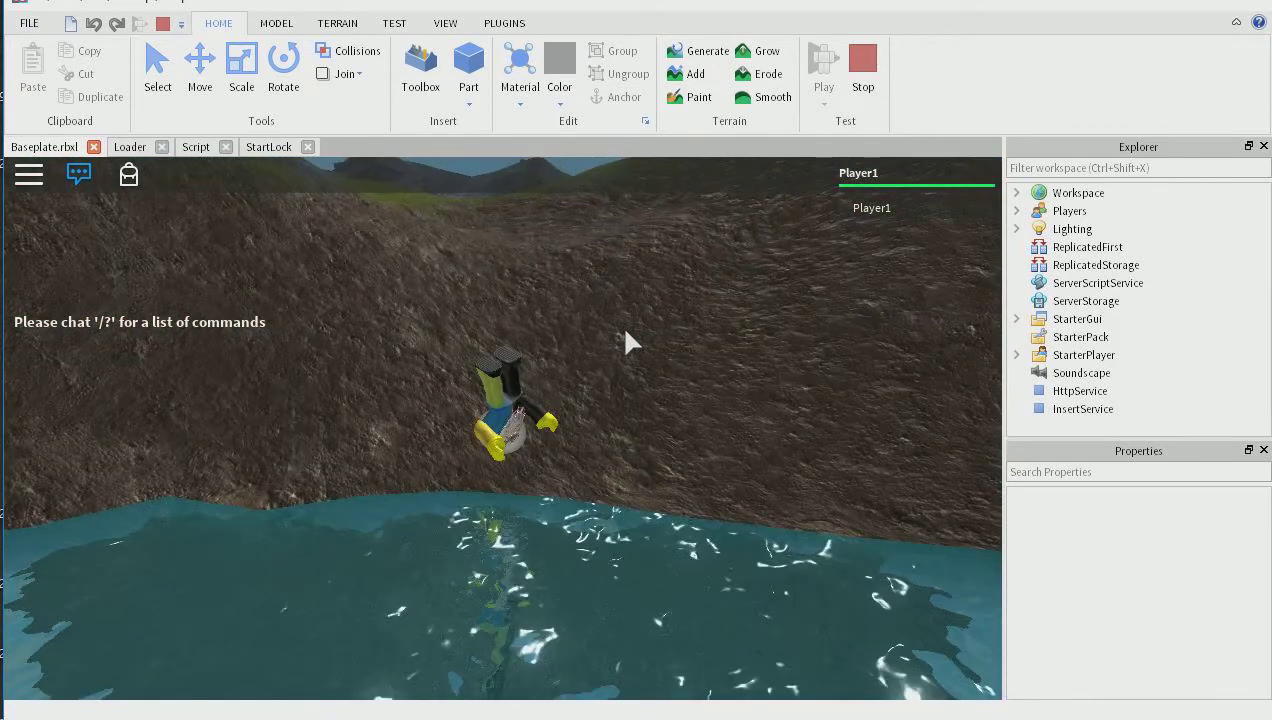
key(w)
key(space)
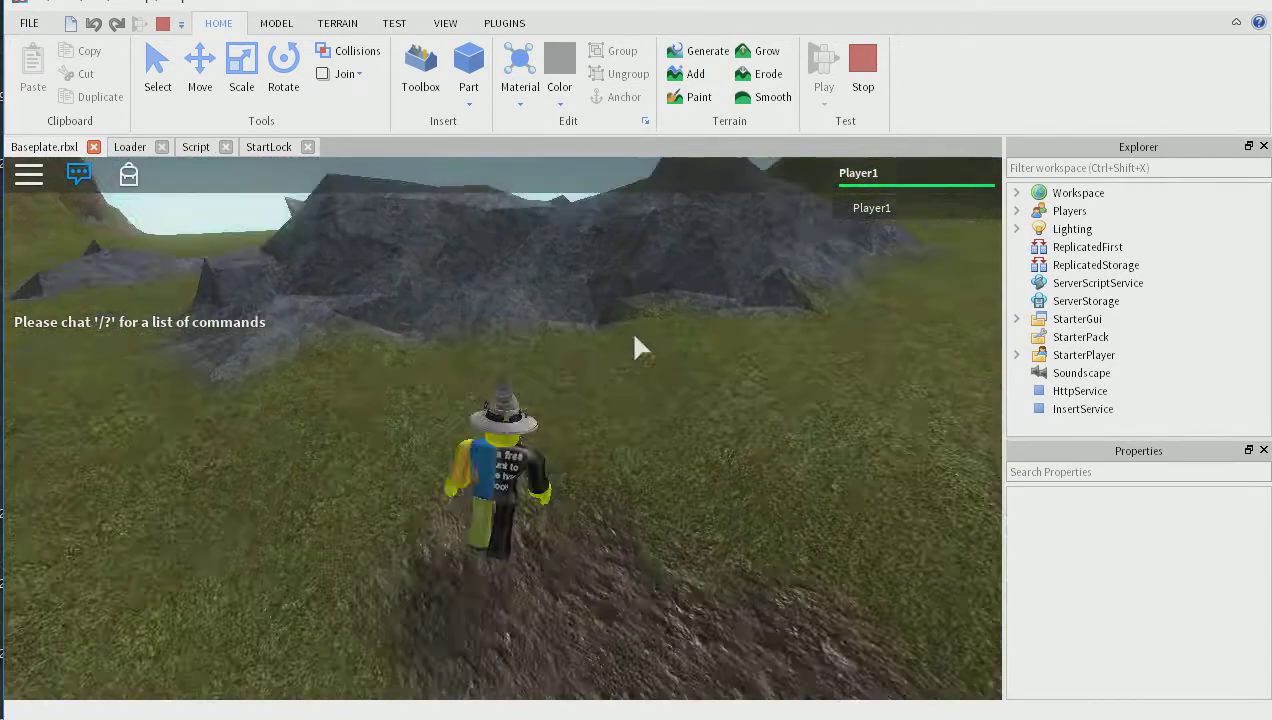
key(w)
scroll(600, 330, down, 2)
right_drag(578, 346, 578, 346)
Step: Run the character across the rocky grassland above the lake and fire the fireball power repeatedly to test it
key(w)
key(e)
key(w)
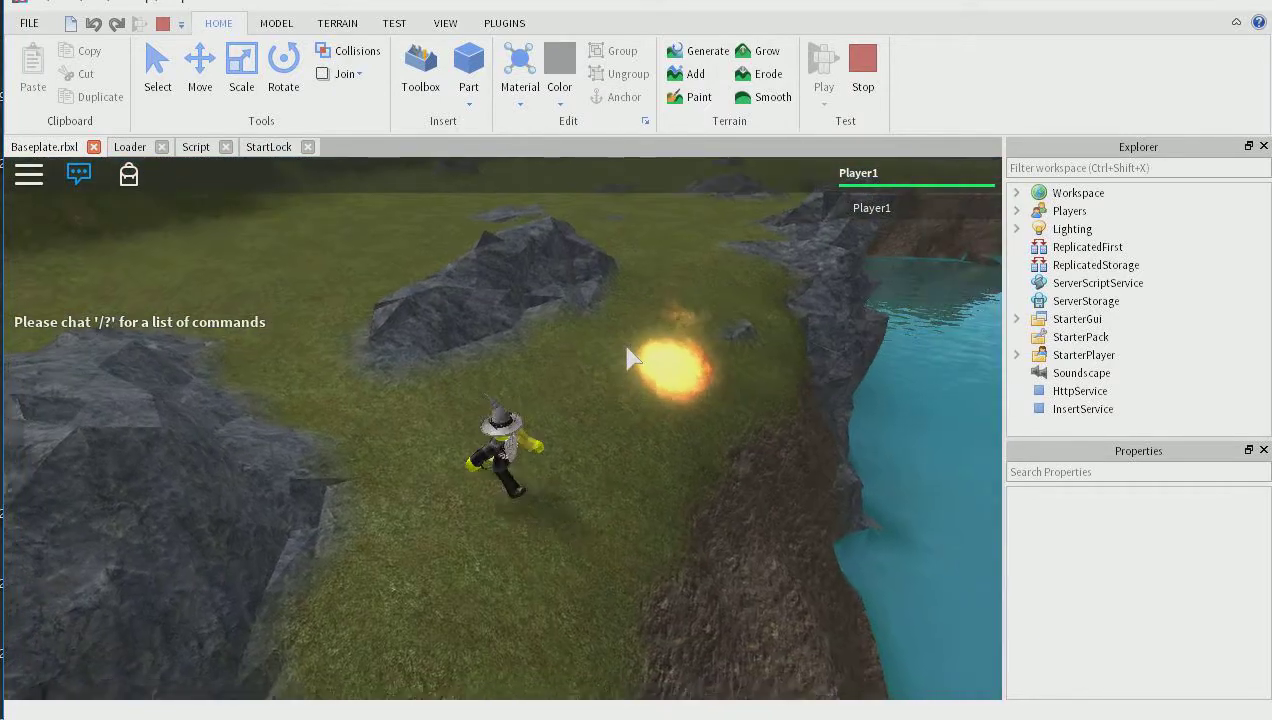
key(e)
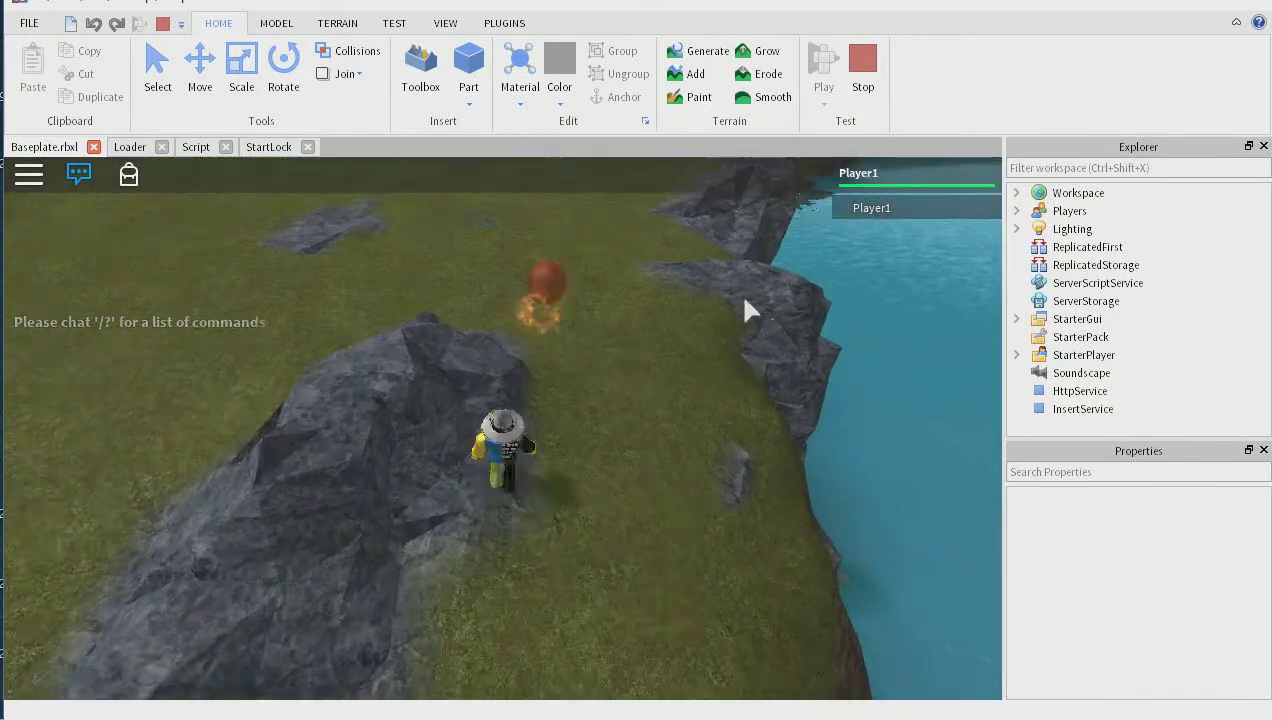
key(e)
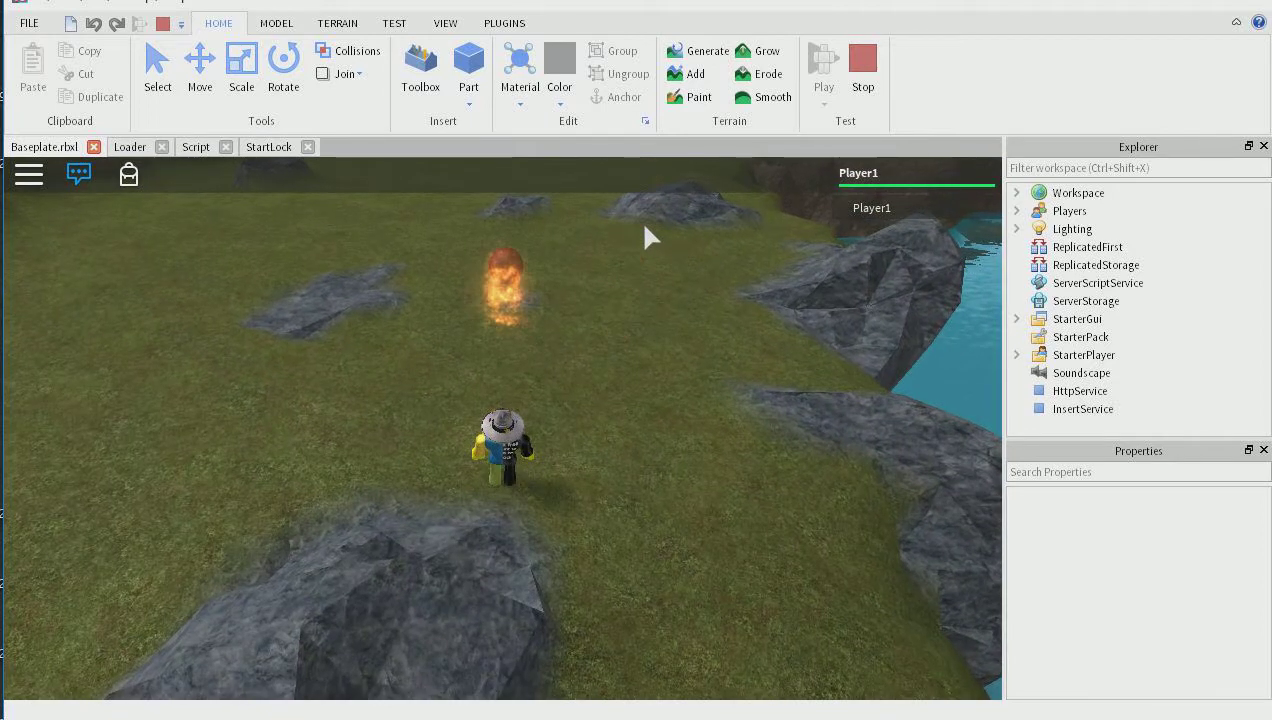
right_drag(644, 227, 644, 227)
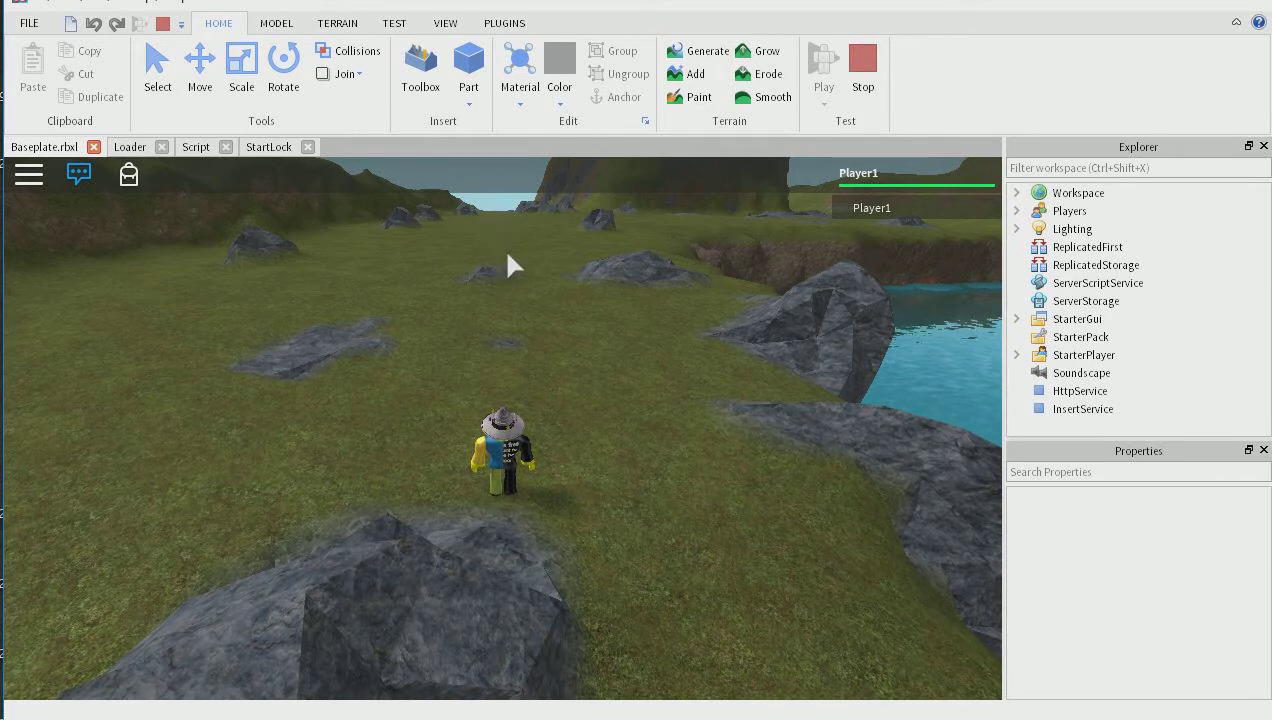
key(w)
key(e)
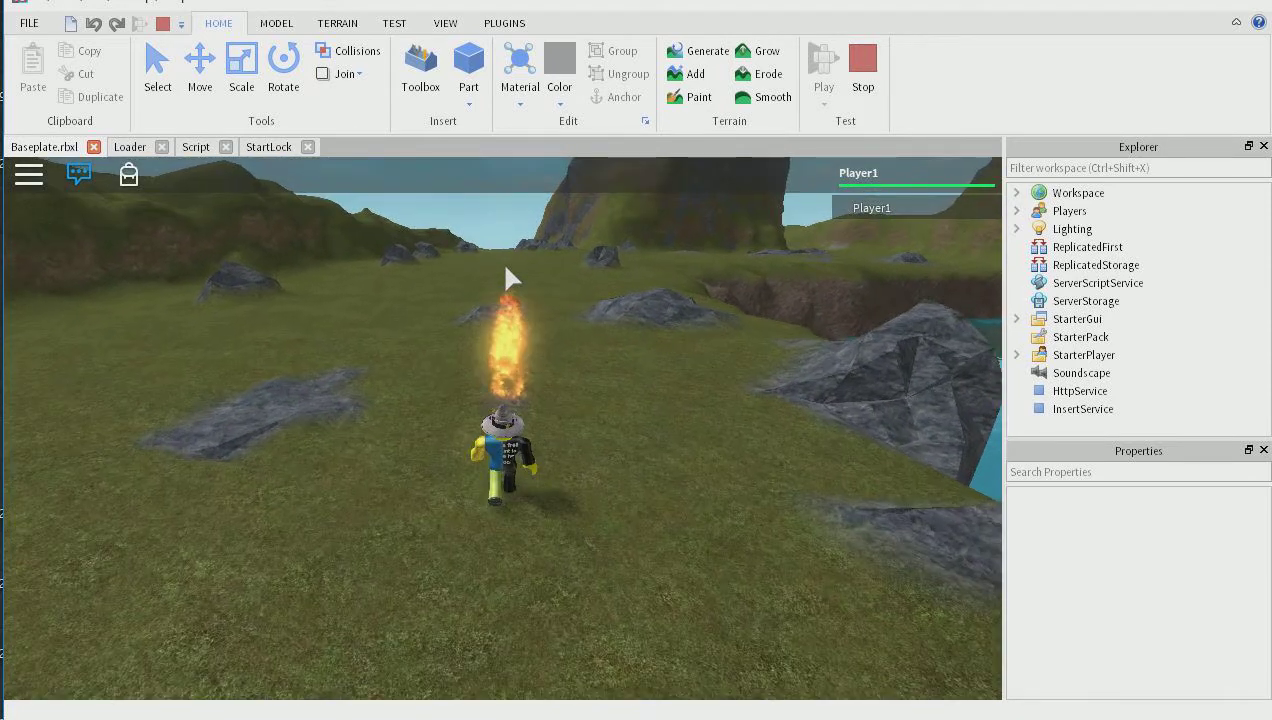
Step: View the lake and mountains from close behind the character, and stop the play test
right_drag(589, 290, 589, 289)
scroll(589, 289, up, 3)
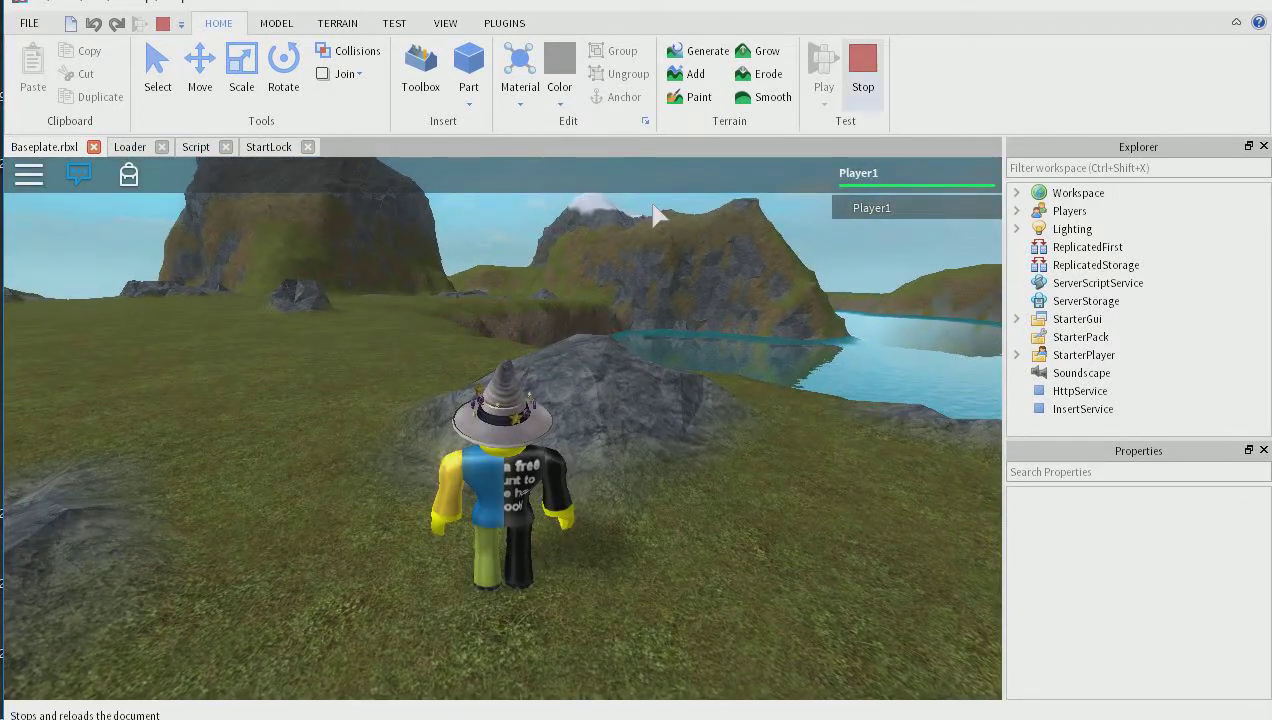
click(862, 62)
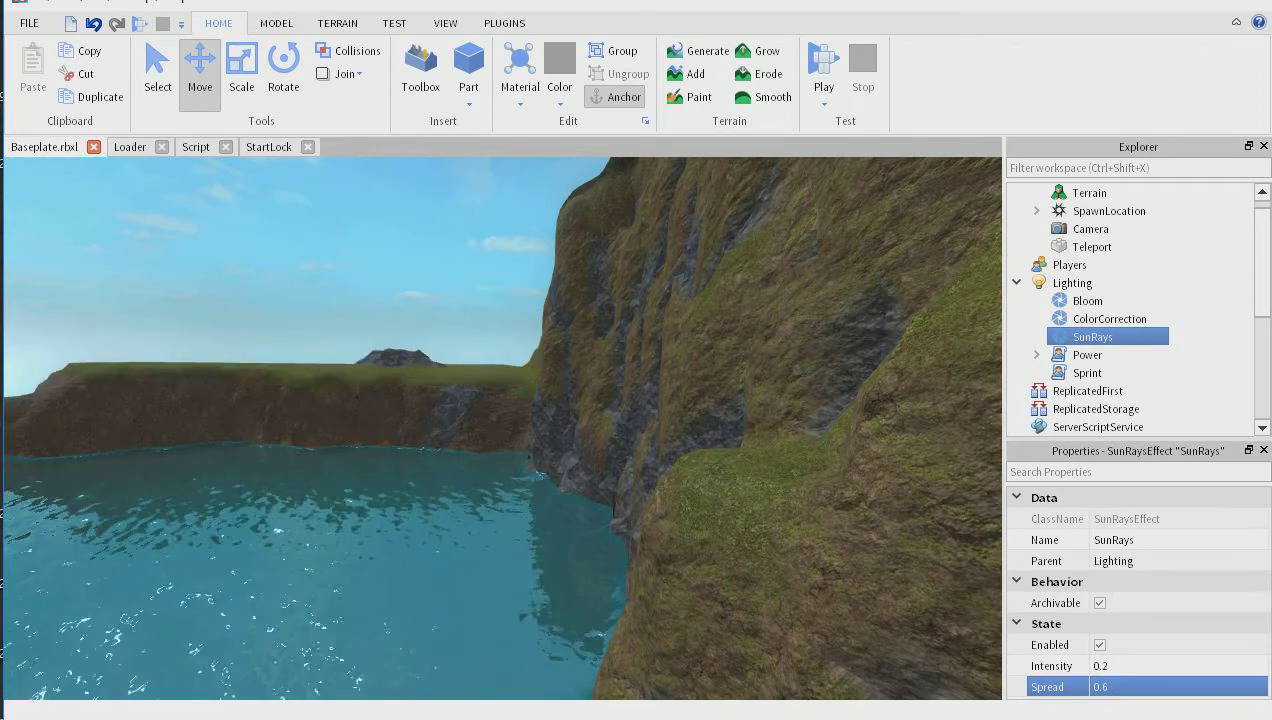
Step: Examine the lake shore, grassy plateau, hills and sky in the editor, and clear the SunRays selection
right_drag(503, 428, 270, 365)
key(d)
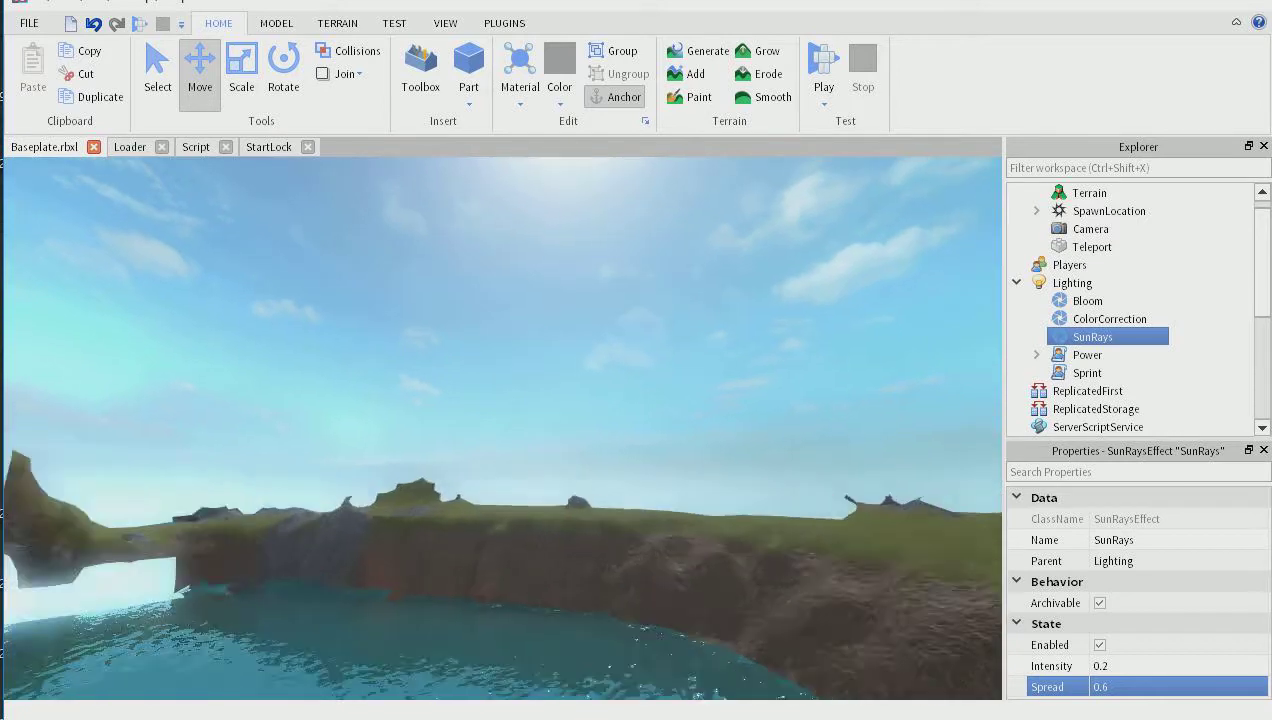
right_drag(503, 428, 380, 450)
key(w)
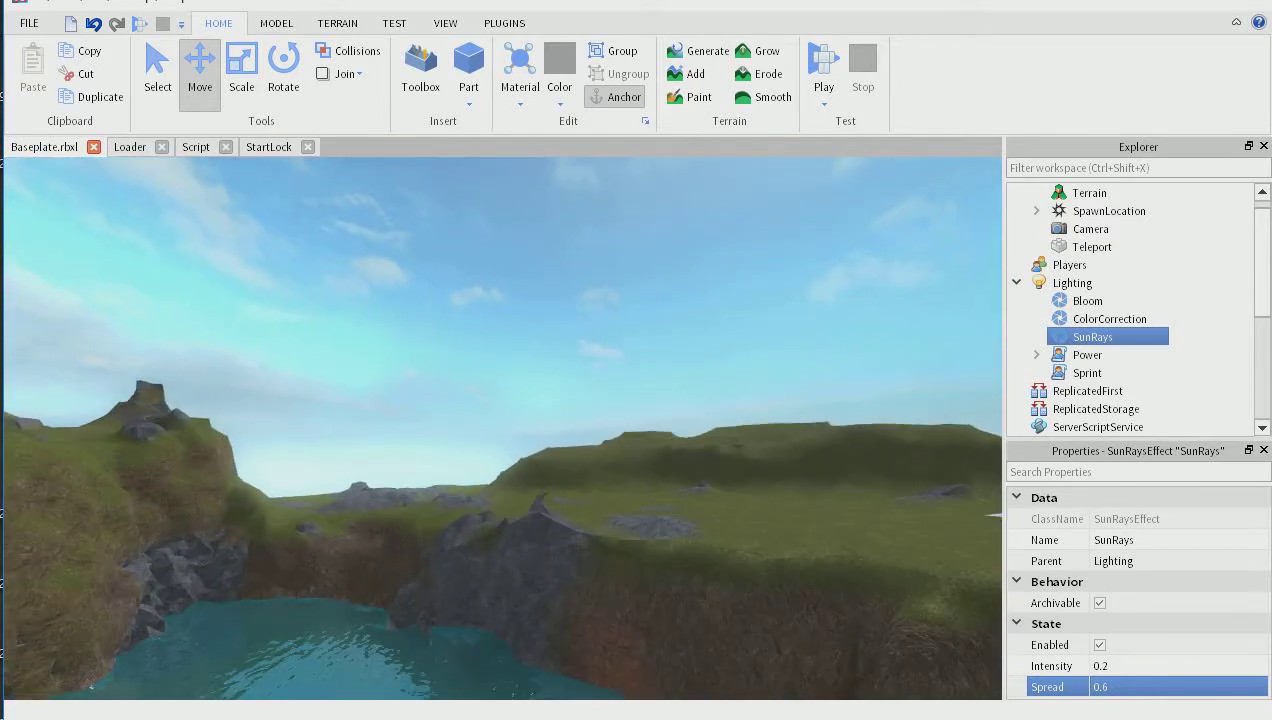
key(w)
right_drag(503, 428, 768, 420)
key(w)
key(w)
key(w)
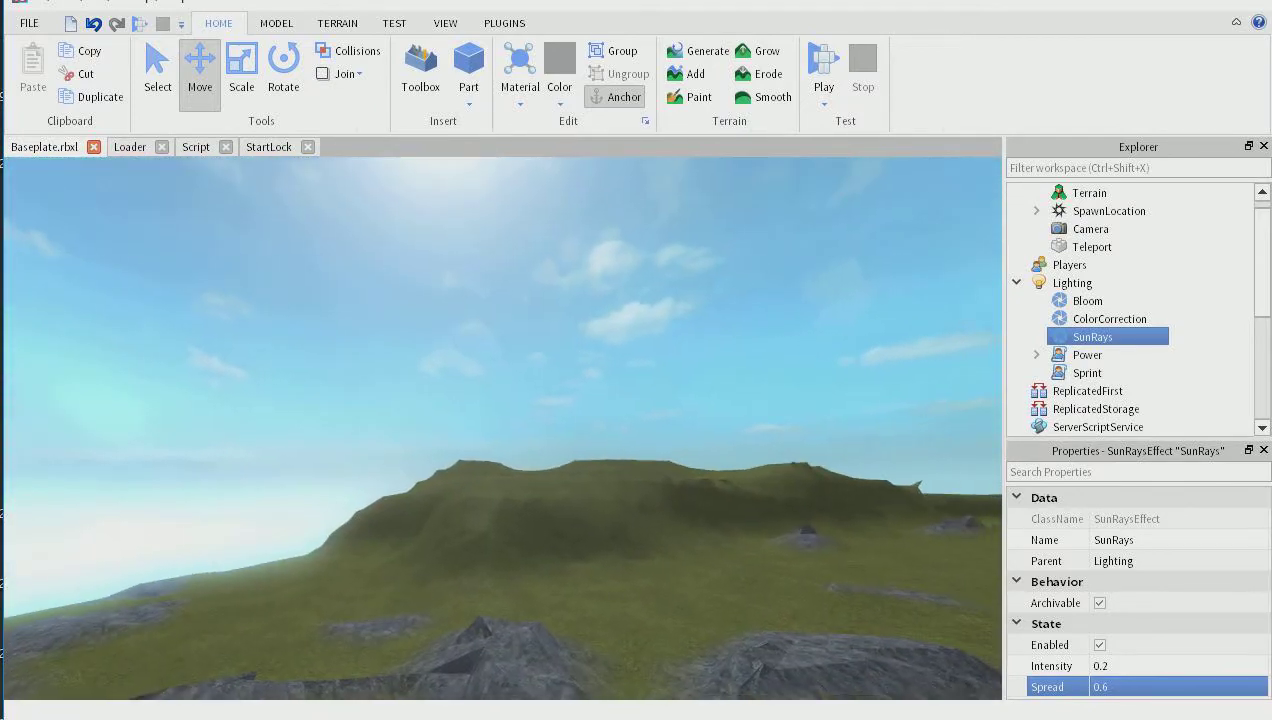
right_drag(503, 428, 600, 455)
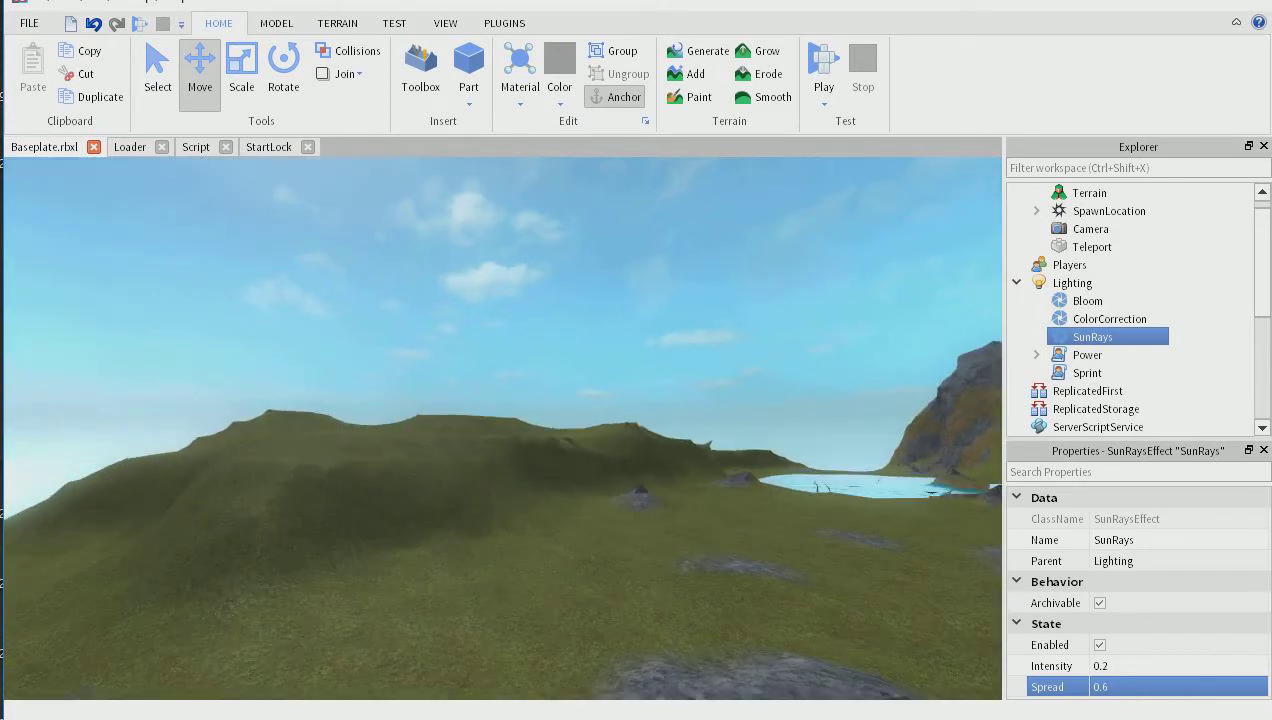
key(w)
right_drag(503, 428, 618, 446)
key(w)
right_drag(503, 428, 385, 462)
key(Escape)
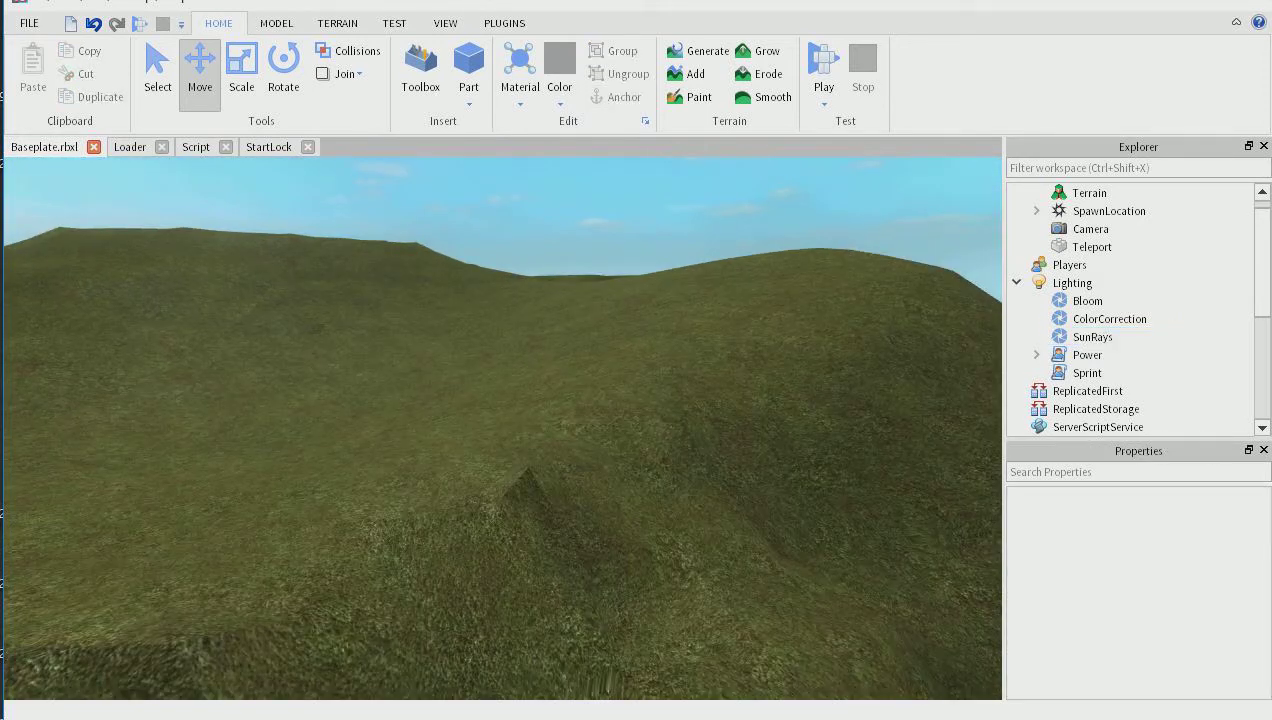
Step: Inspect the hilltop grass, the river between the cliffs and the rocky cliff face across the water
right_drag(503, 428, 420, 498)
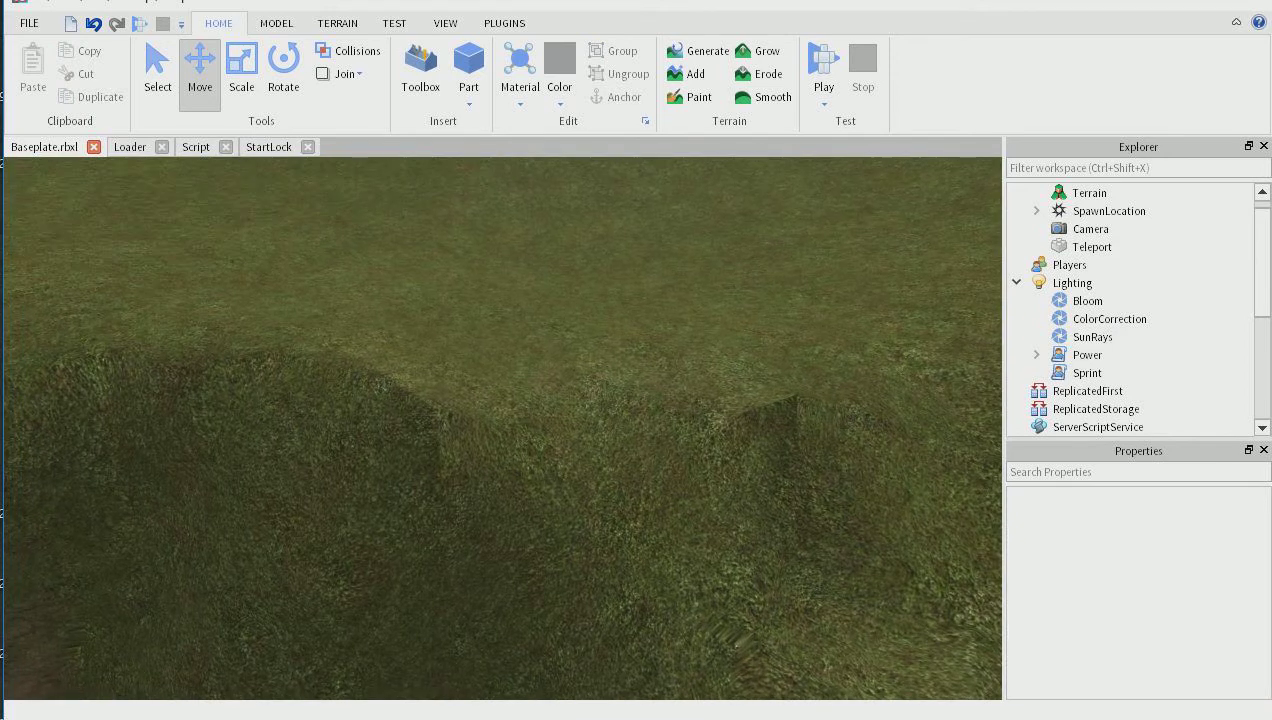
right_drag(503, 428, 310, 306)
key(w)
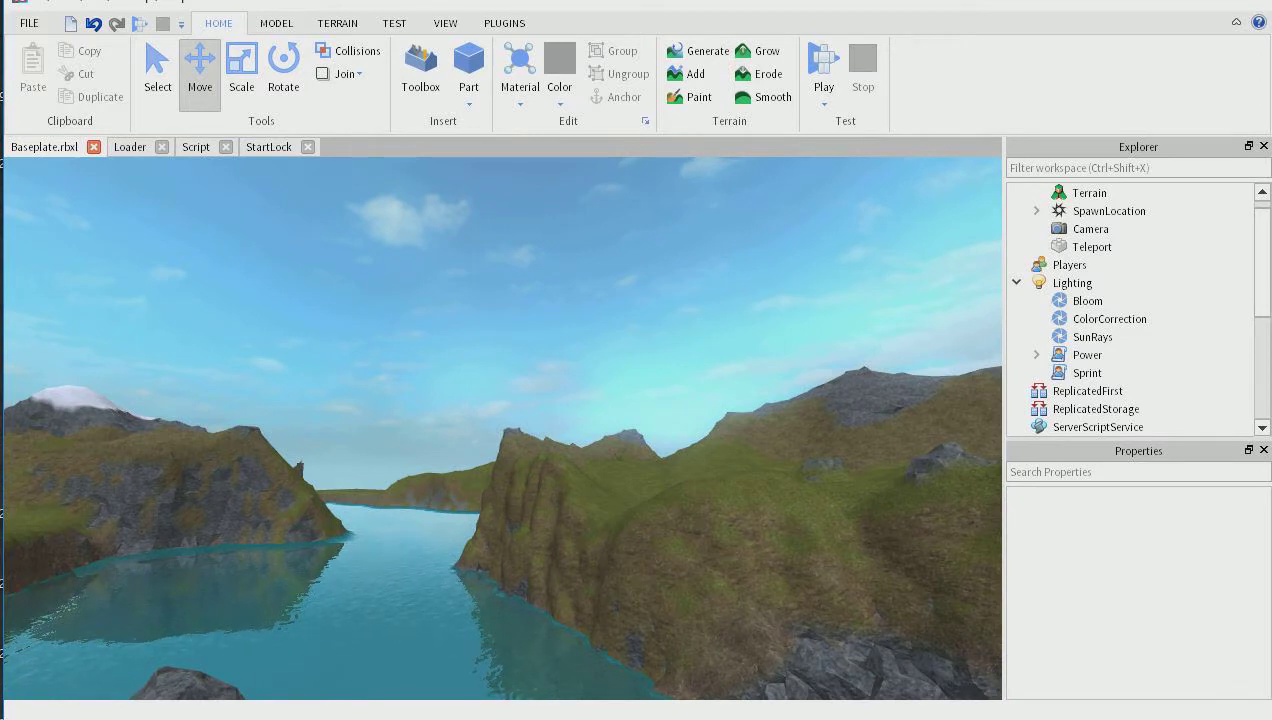
right_drag(503, 428, 197, 550)
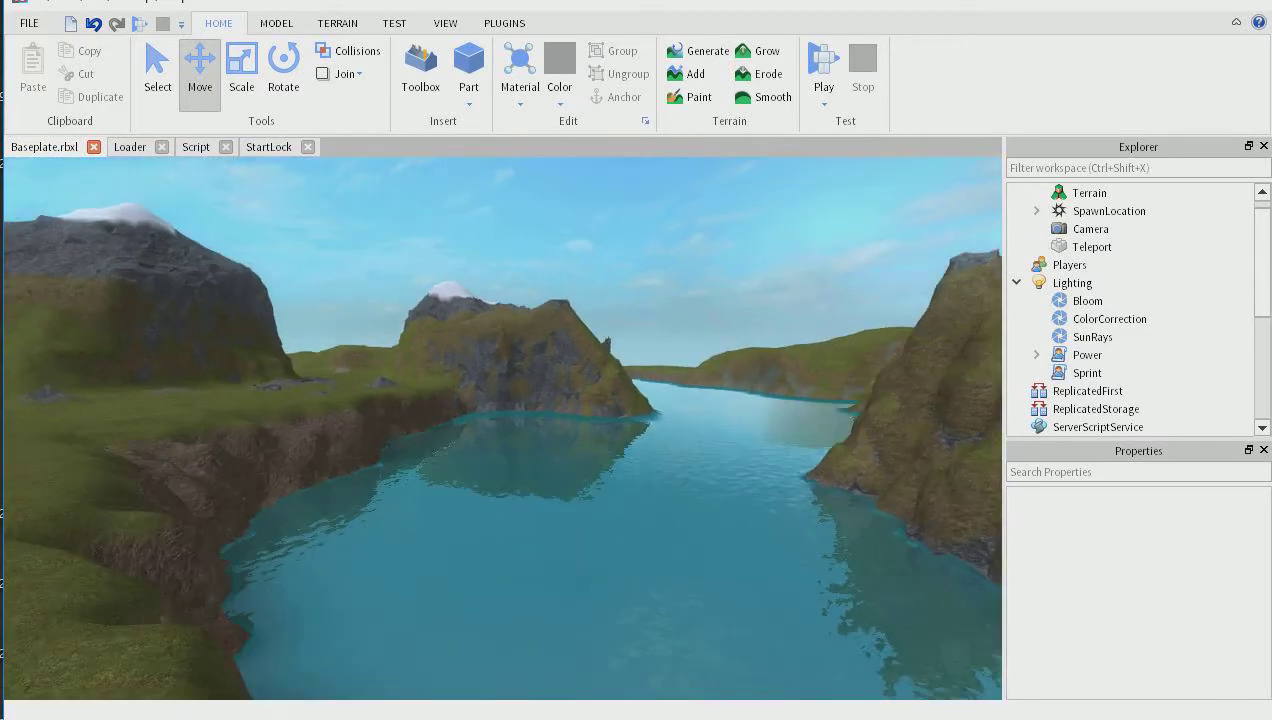
key(w)
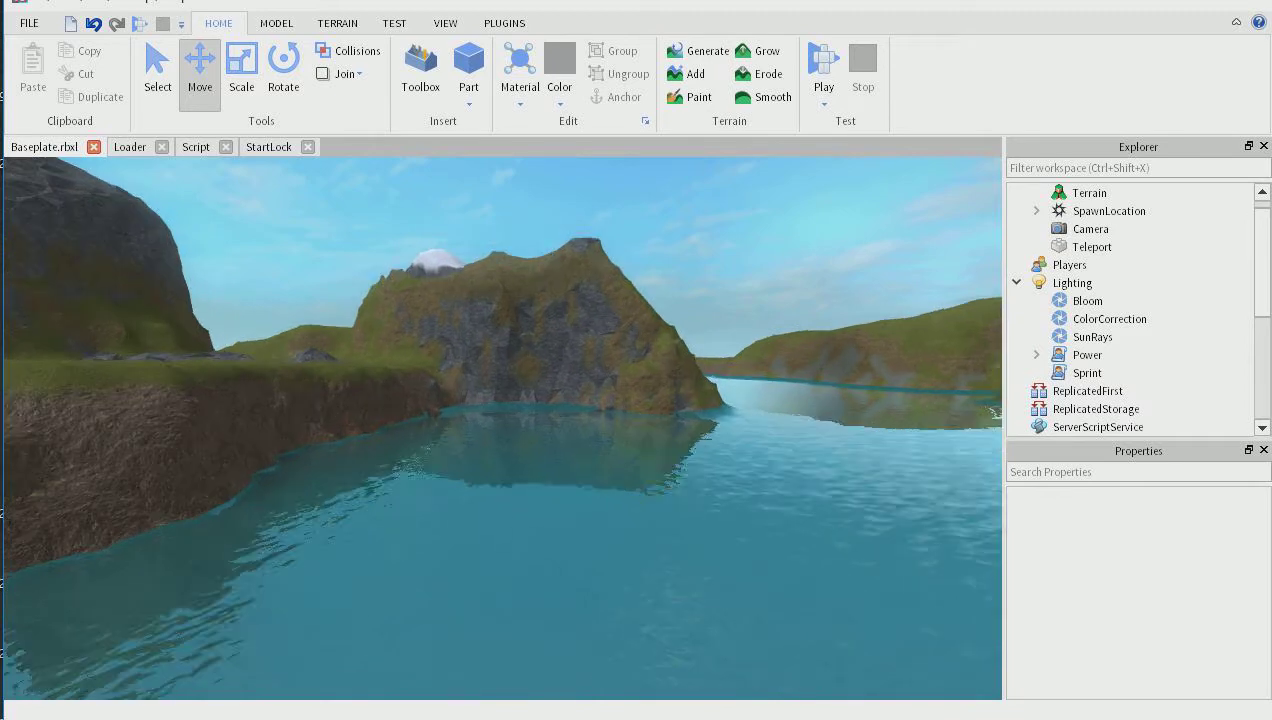
key(w)
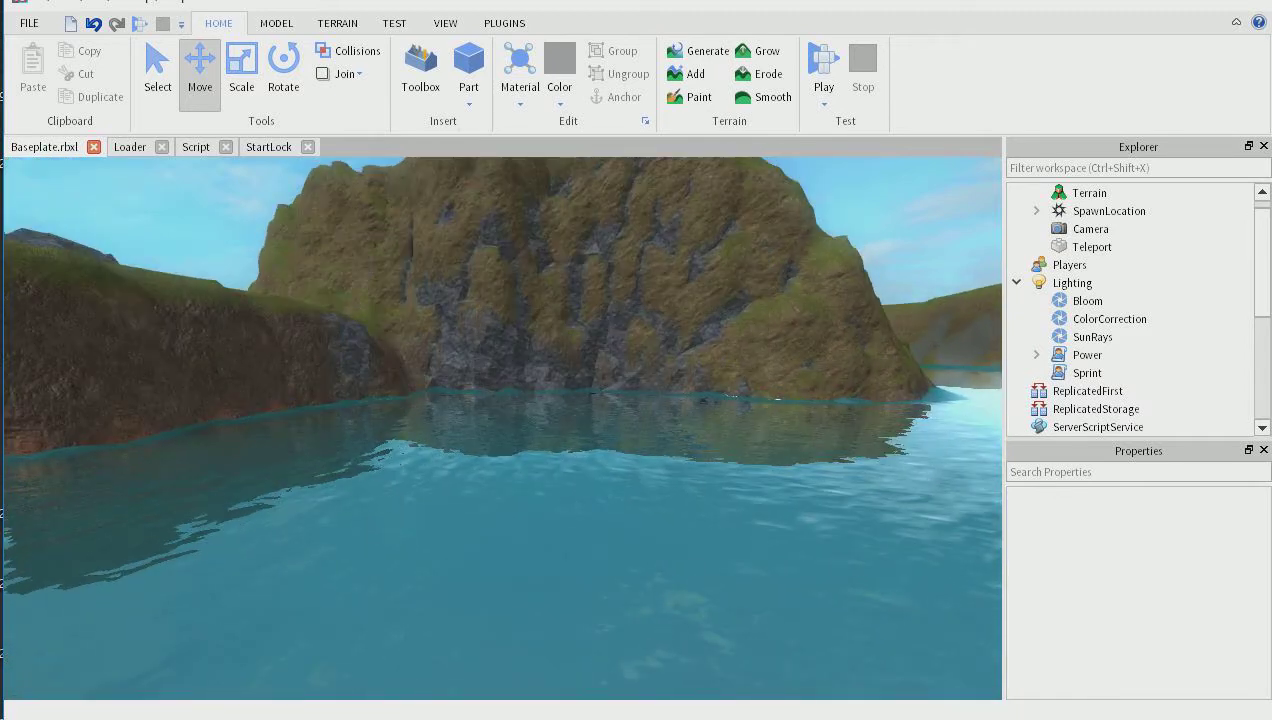
key(w)
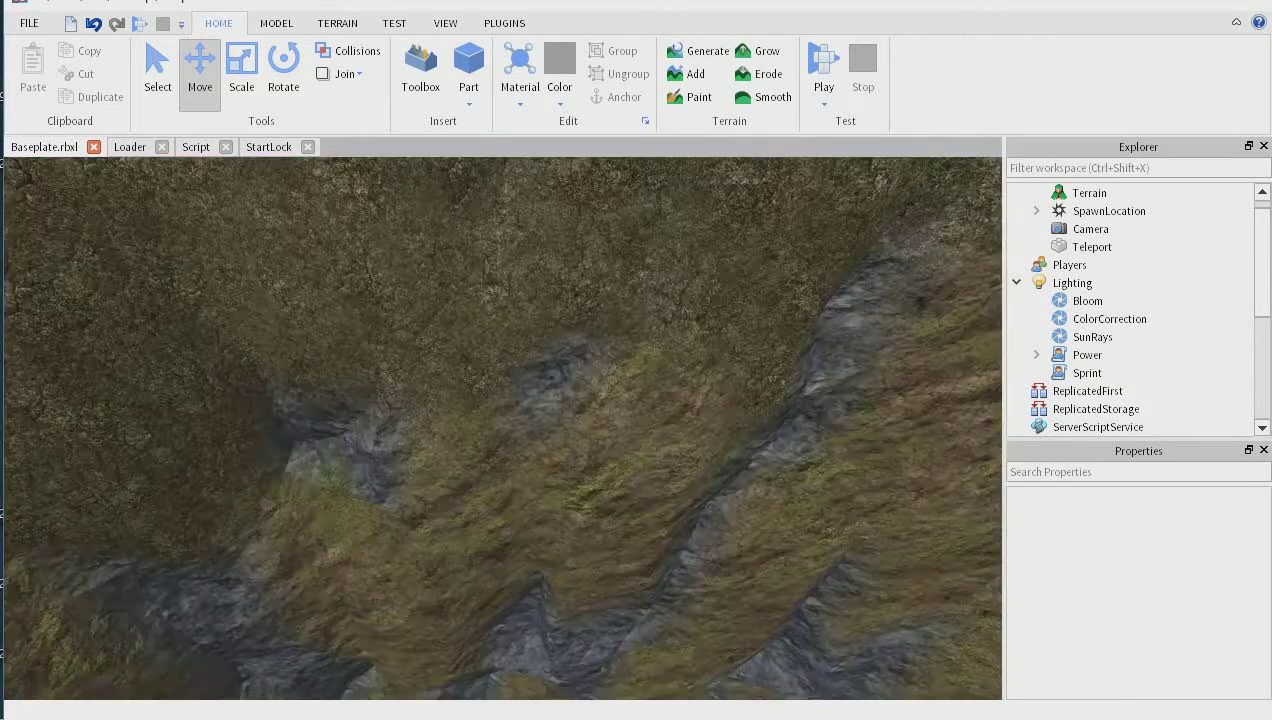
Step: Survey the cliff top, the snow-capped mountain and the scattered rocks on the grass beside the lake from above
key(s)
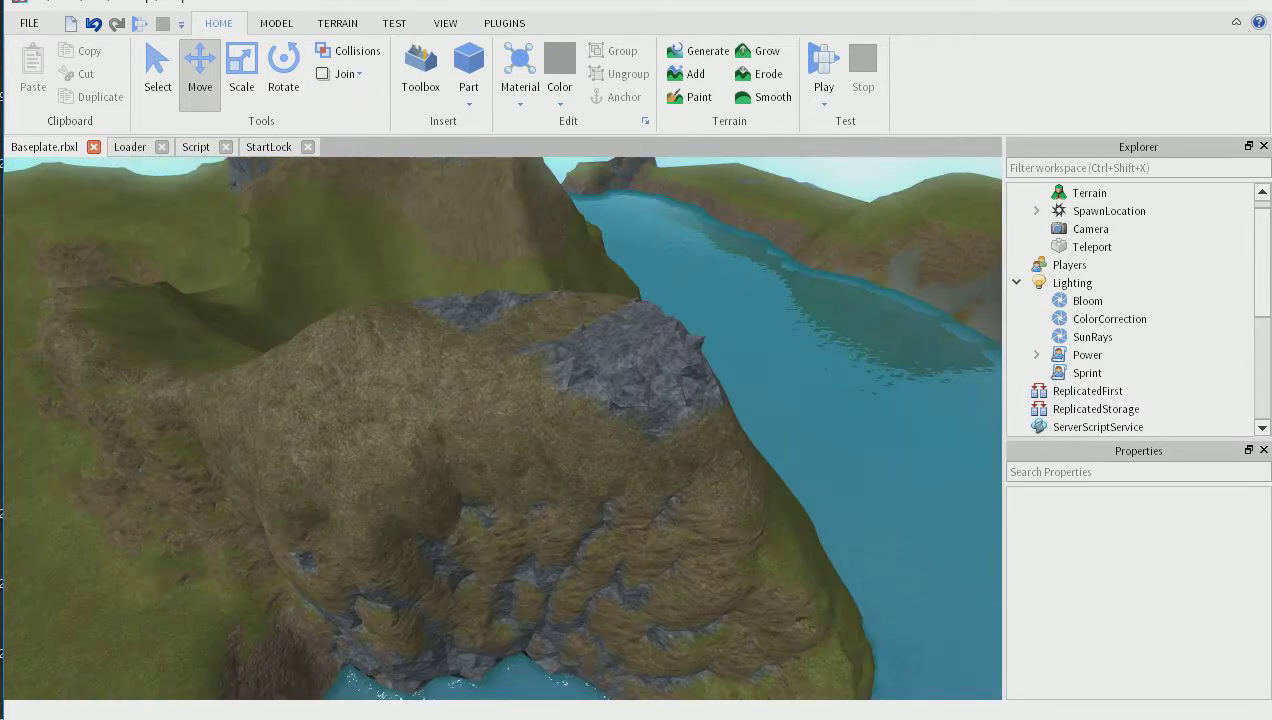
right_drag(503, 428, 433, 364)
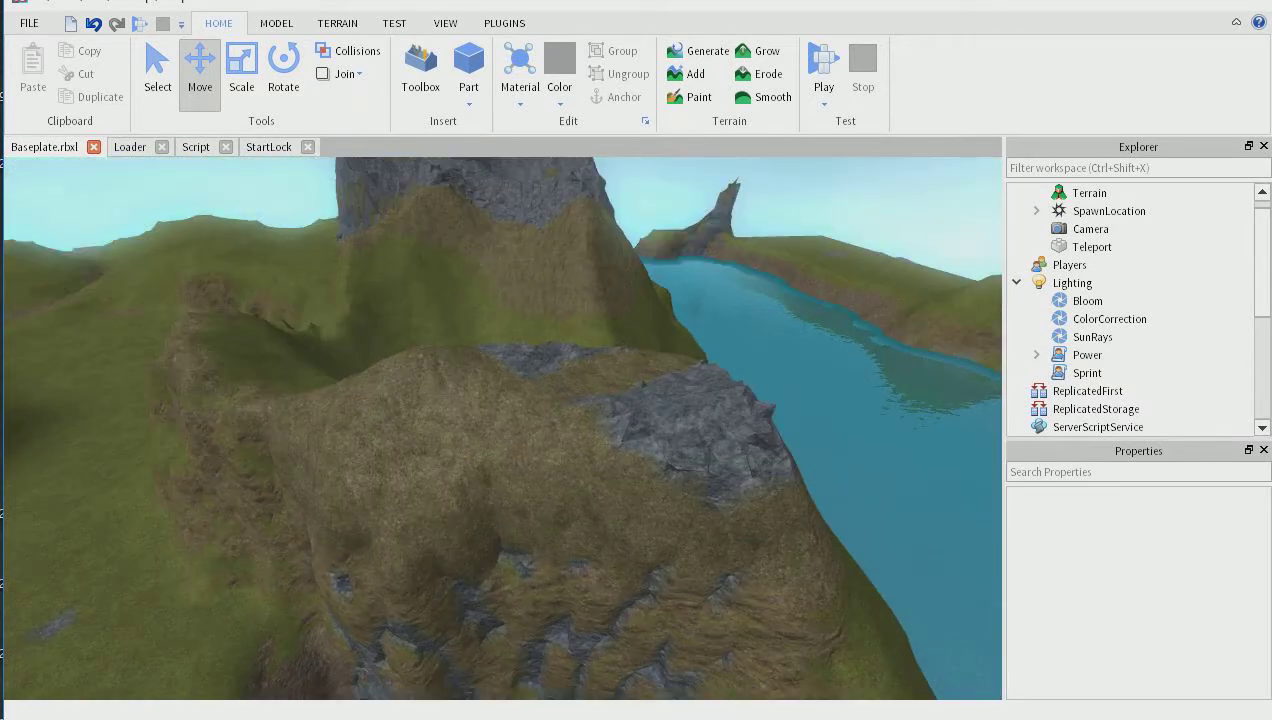
right_drag(503, 428, 400, 428)
right_drag(503, 428, 243, 388)
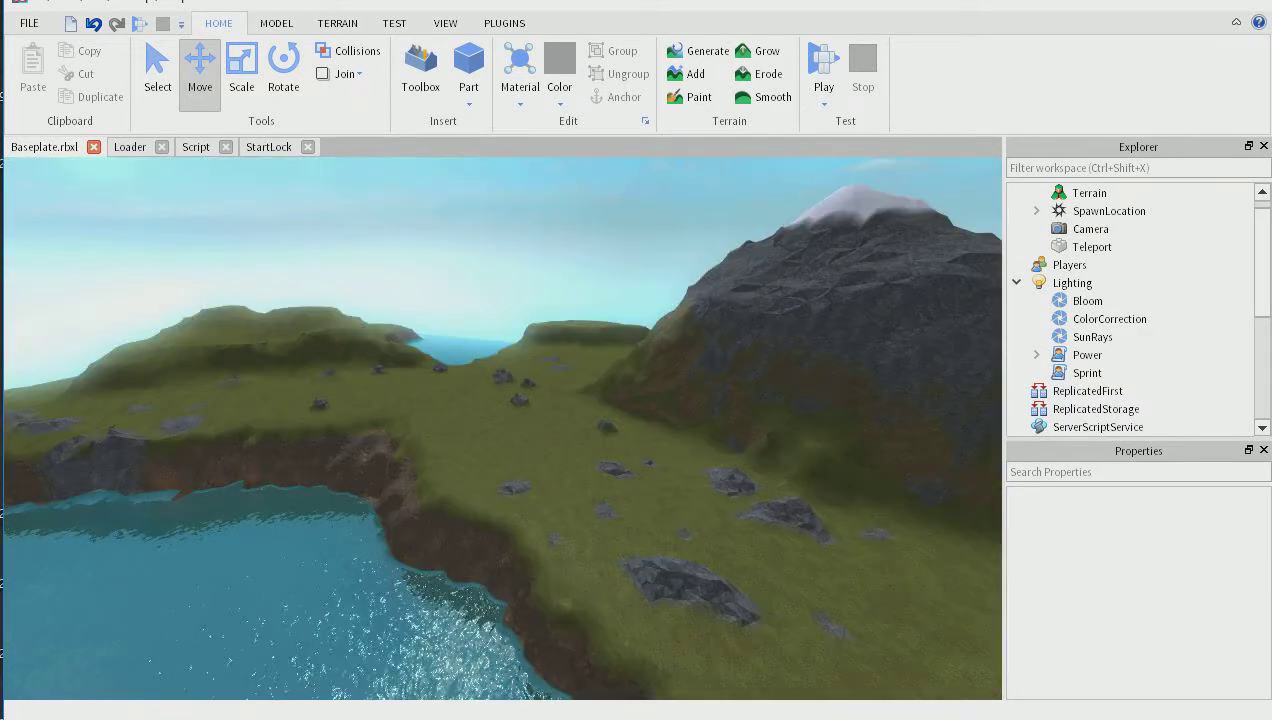
key(w)
right_drag(503, 428, 503, 588)
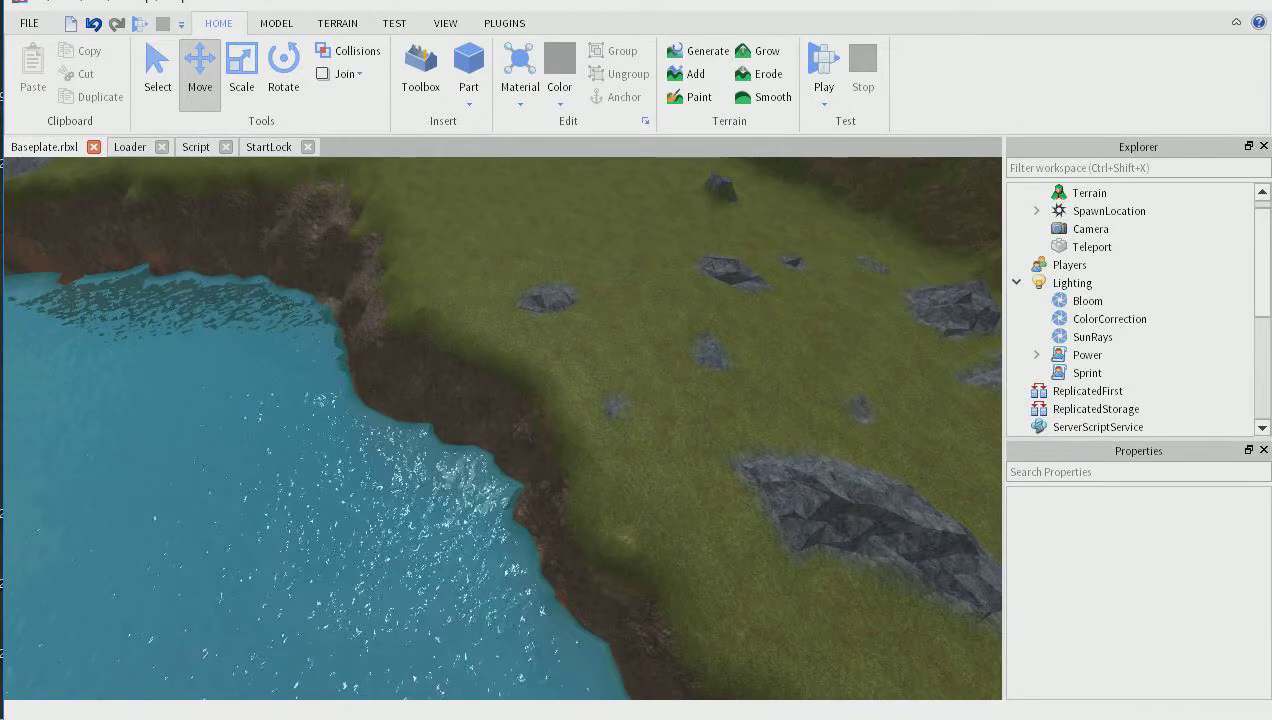